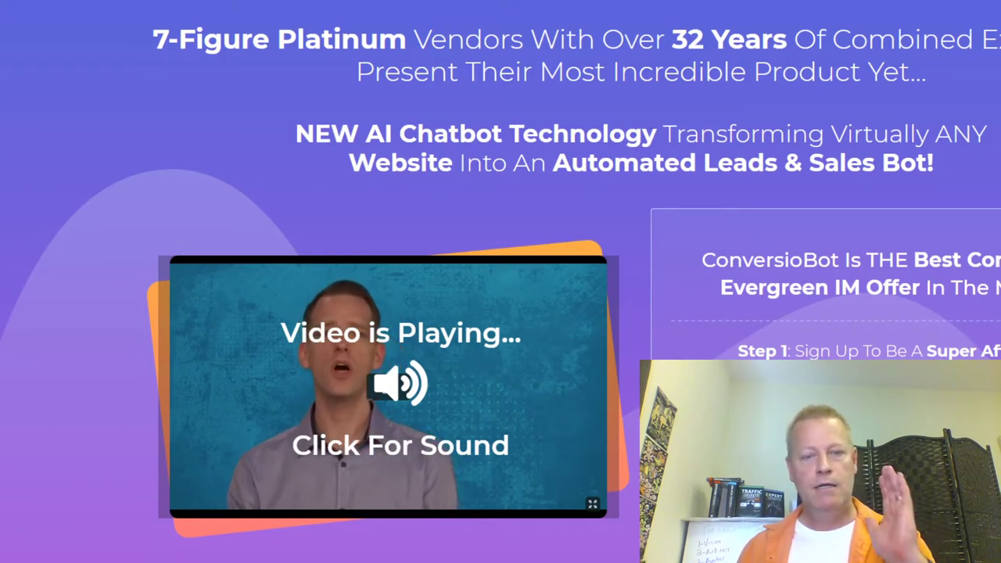
Scroll down through the ConversioBot sales page and back up again.
scroll(500, 281, down, 3)
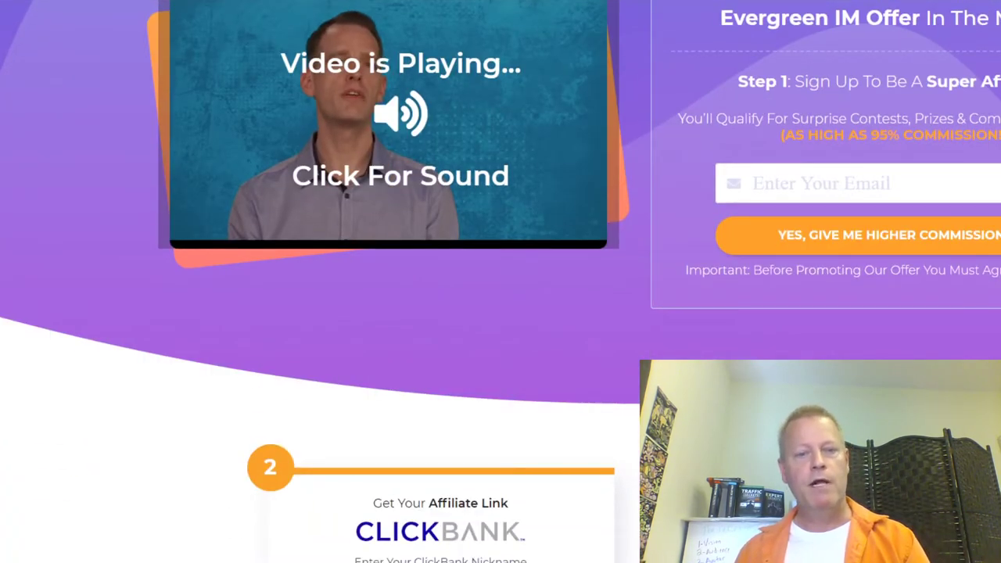
scroll(545, 483, down, 10)
scroll(545, 484, down, 9)
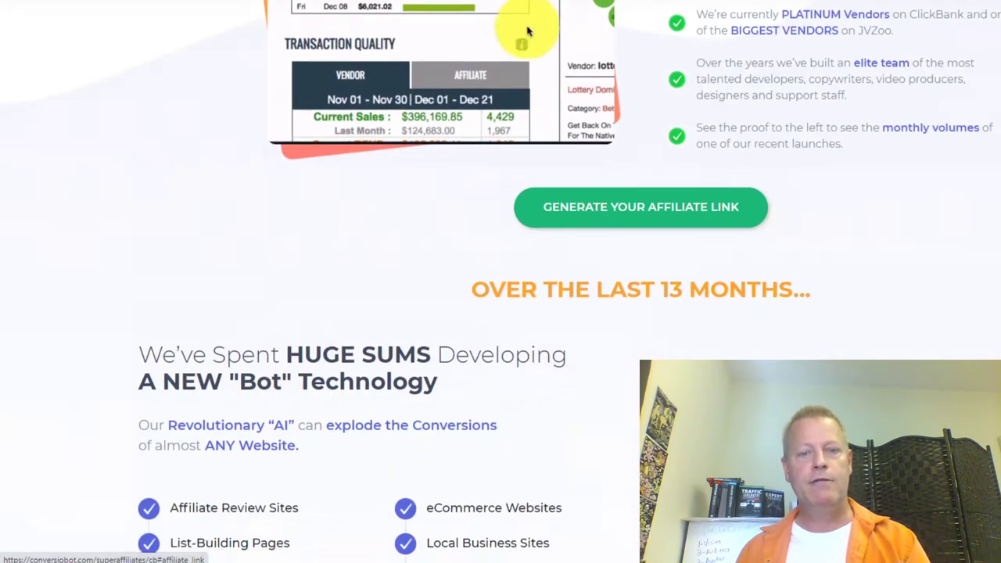
scroll(625, 295, down, 11)
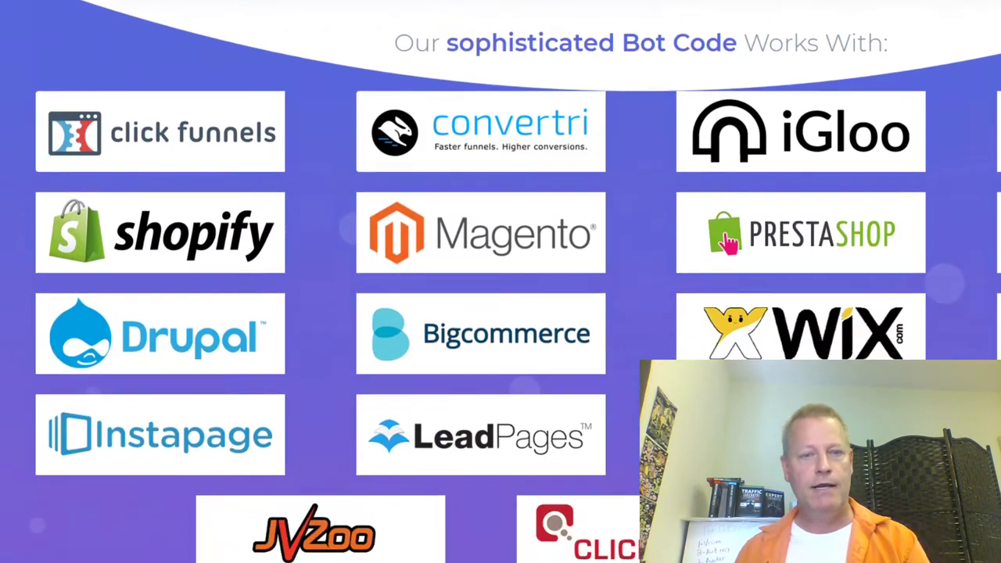
scroll(500, 281, down, 12)
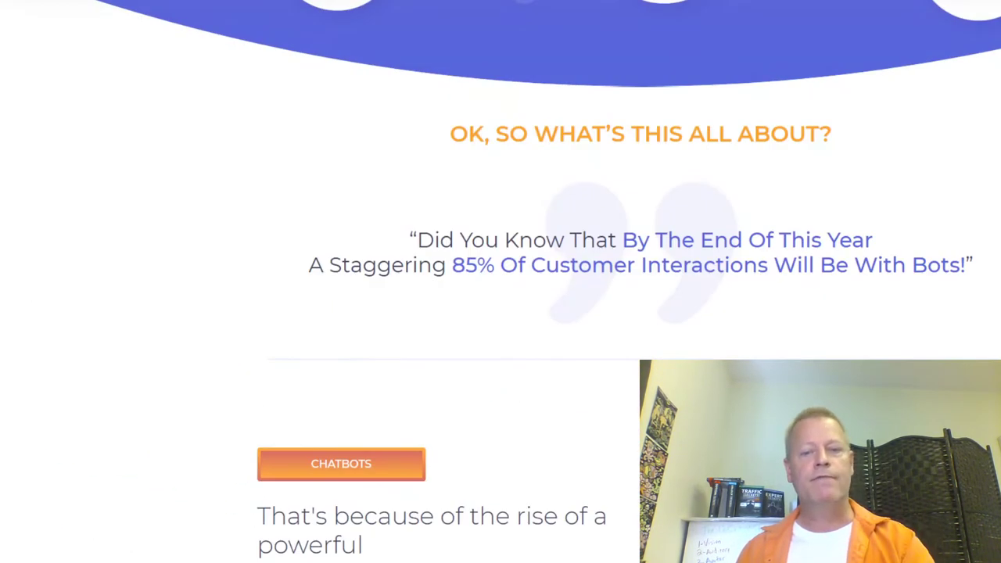
scroll(501, 281, down, 12)
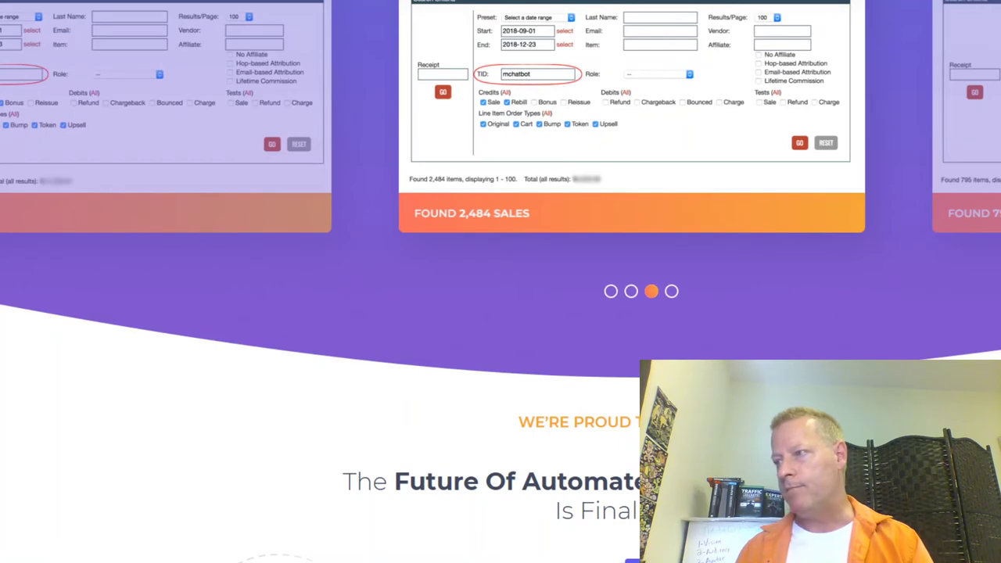
scroll(500, 281, up, 12)
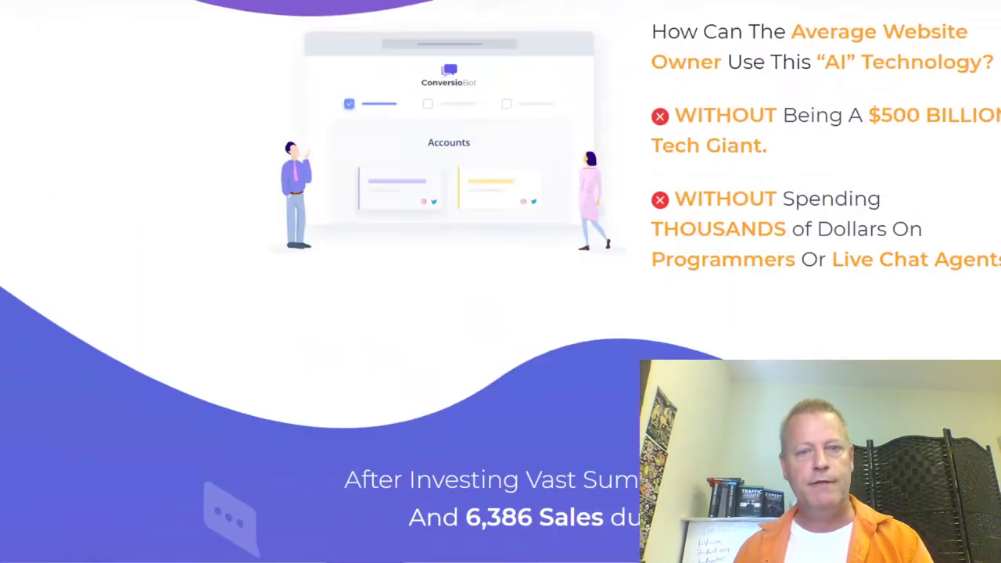
scroll(501, 281, up, 4)
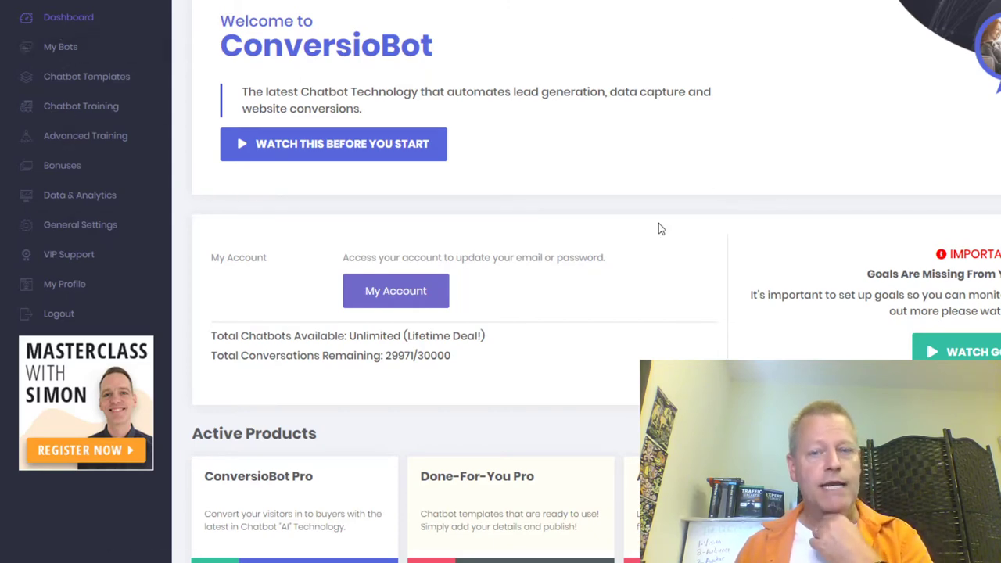
scroll(713, 322, down, 4)
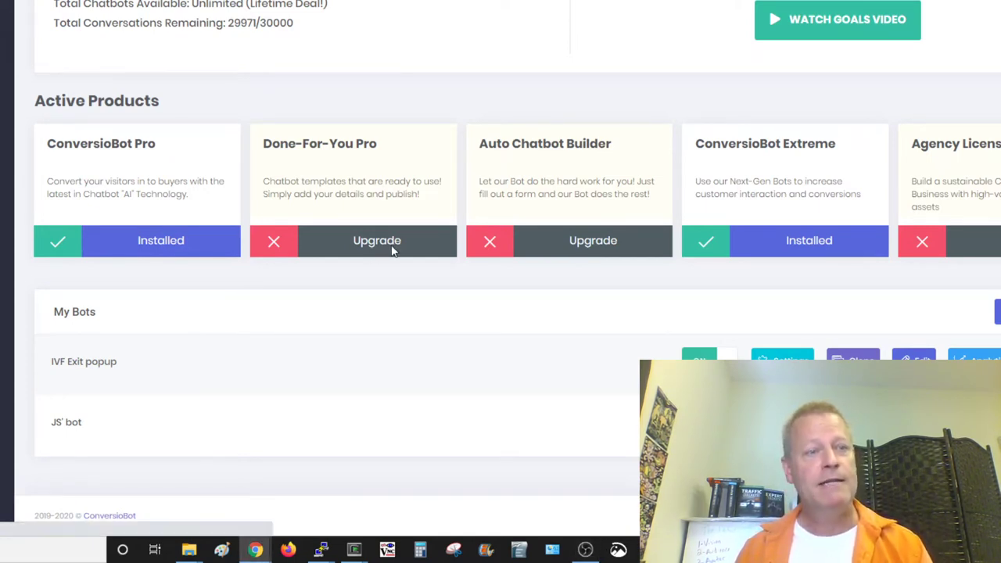
Scroll the template library down to Get Leads 3 and choose Use Template on it.
scroll(682, 352, down, 4)
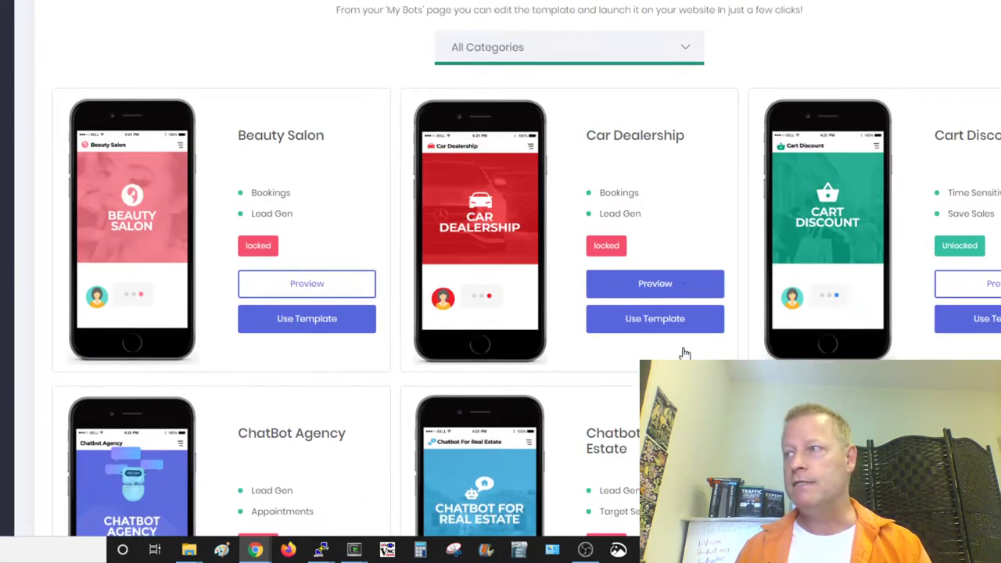
scroll(592, 359, down, 12)
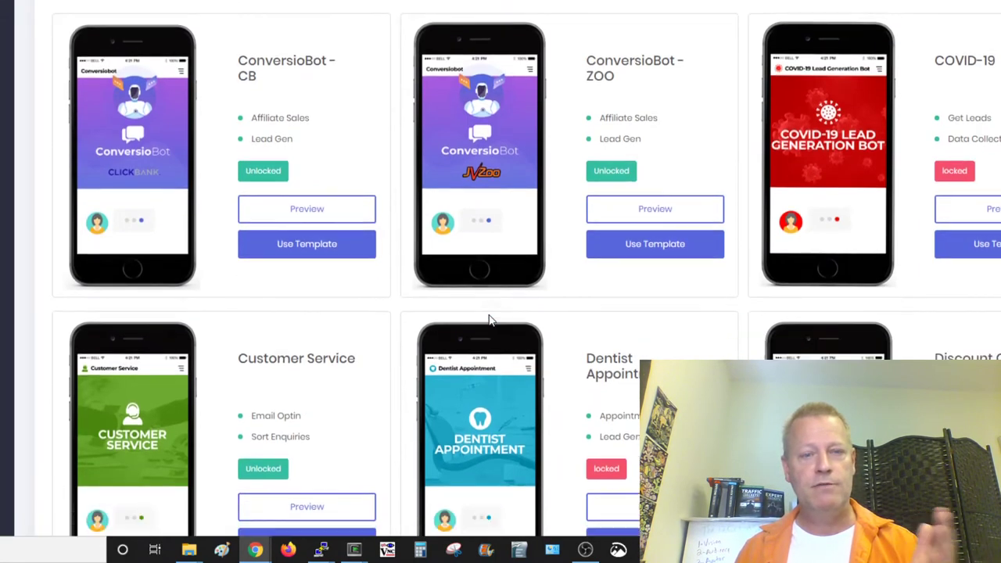
scroll(488, 319, up, 4)
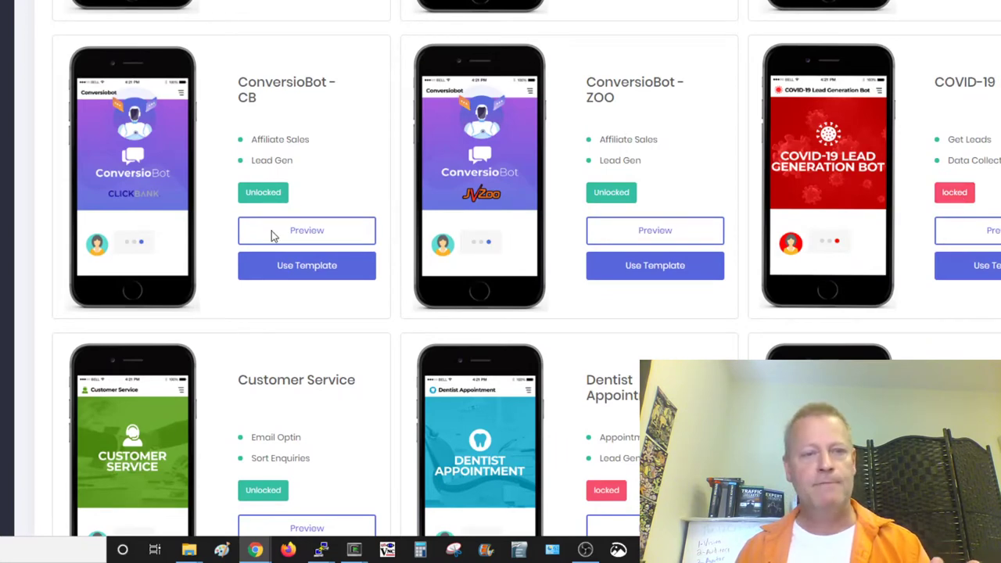
scroll(259, 433, down, 9)
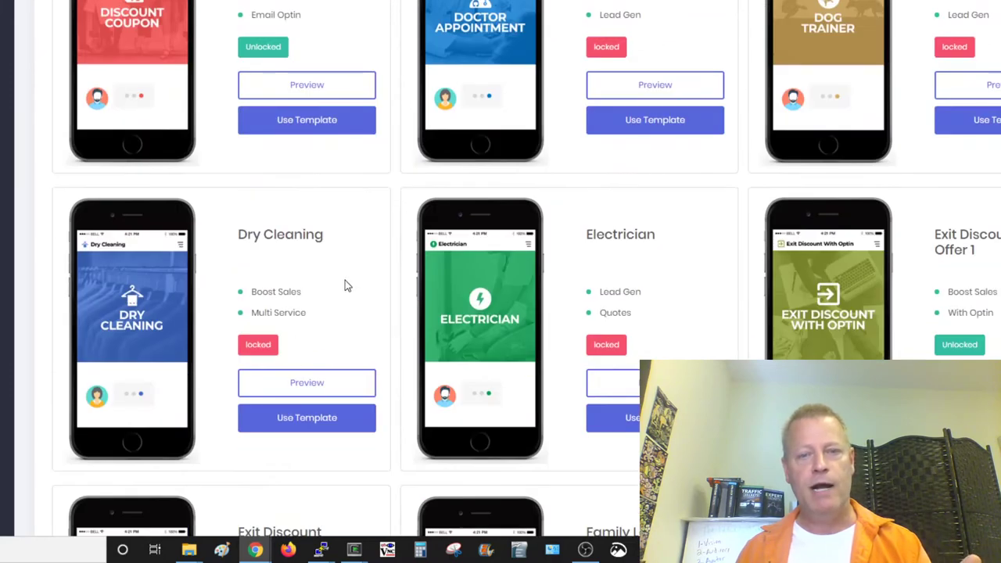
scroll(344, 285, down, 3)
scroll(329, 326, down, 4)
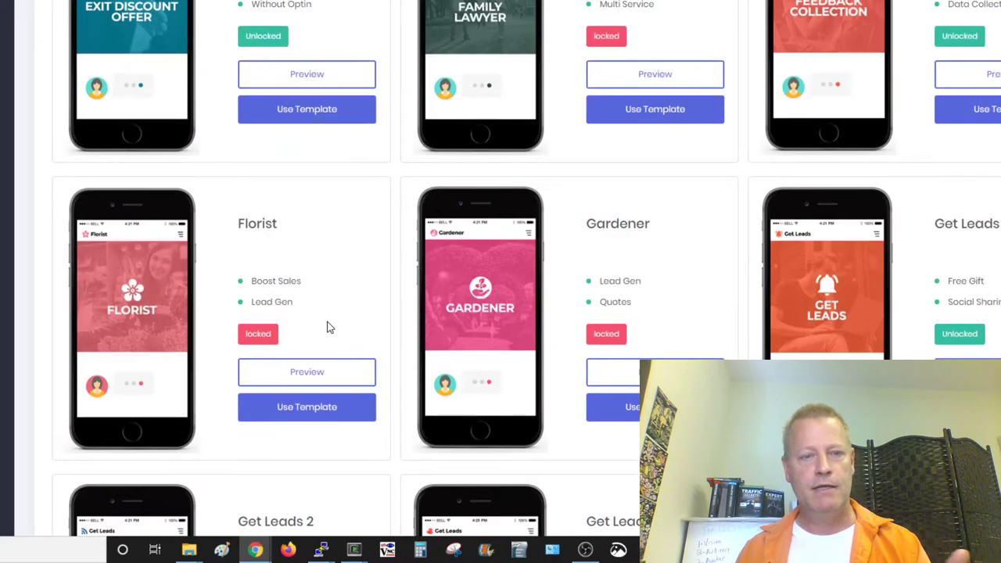
scroll(329, 327, down, 5)
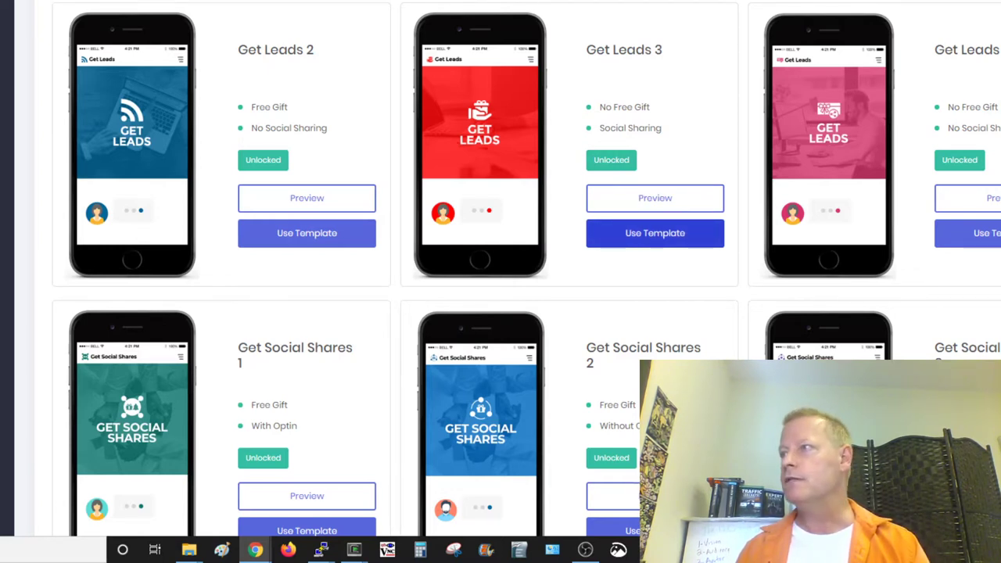
click(654, 233)
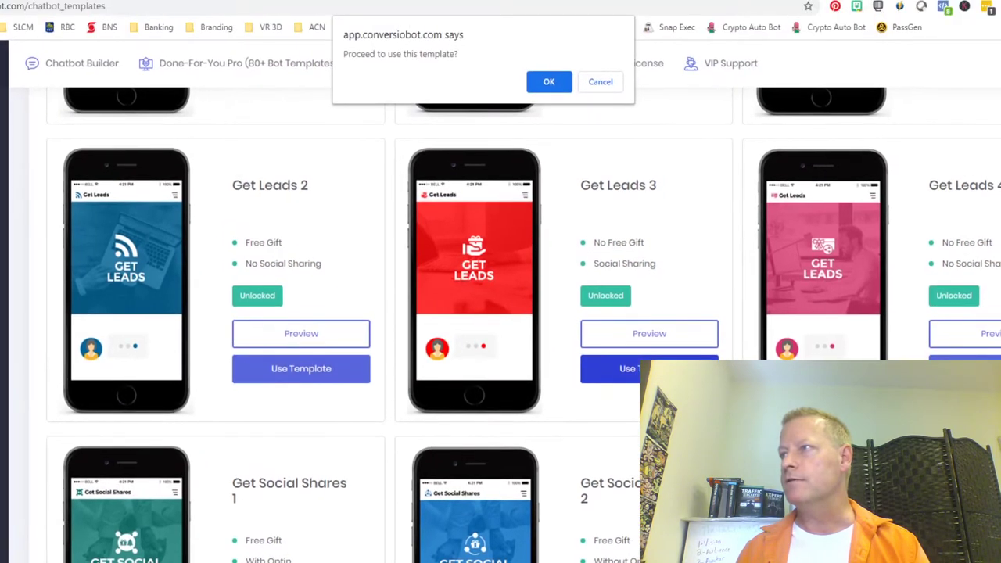
Confirm the Get Leads 3 template so the new Get Subscribers 3 bot opens in the builder.
click(549, 82)
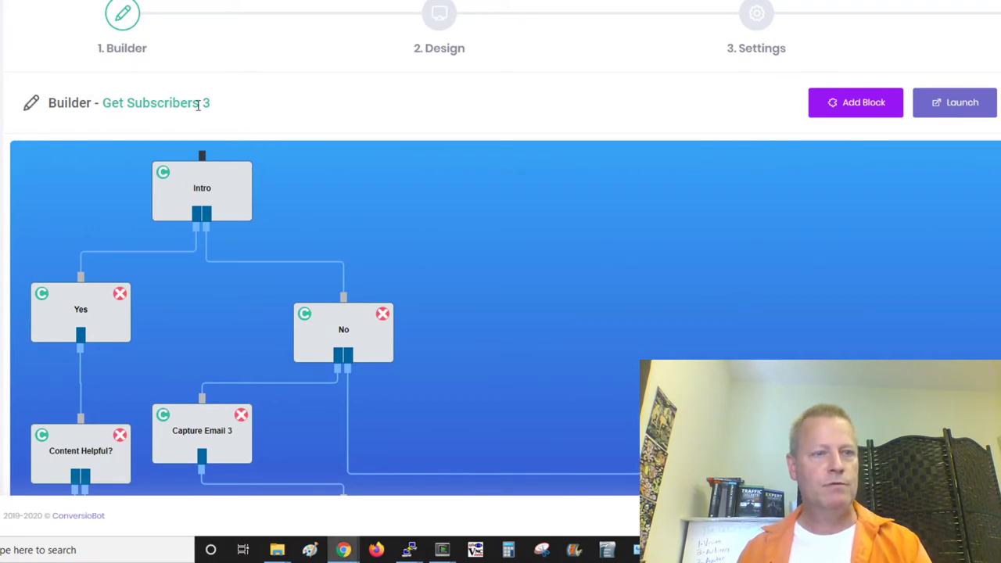
scroll(442, 272, down, 2)
scroll(447, 267, up, 2)
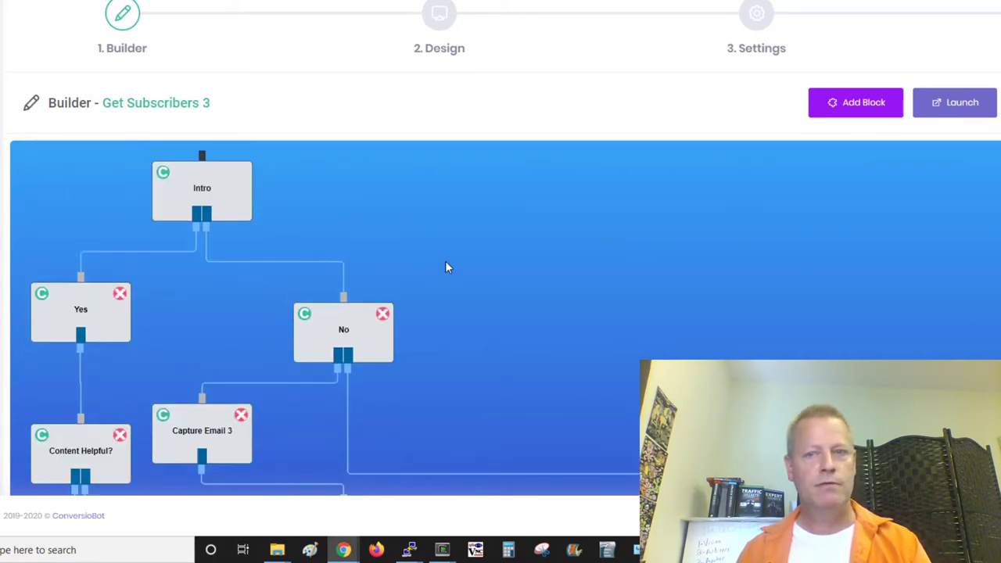
click(214, 193)
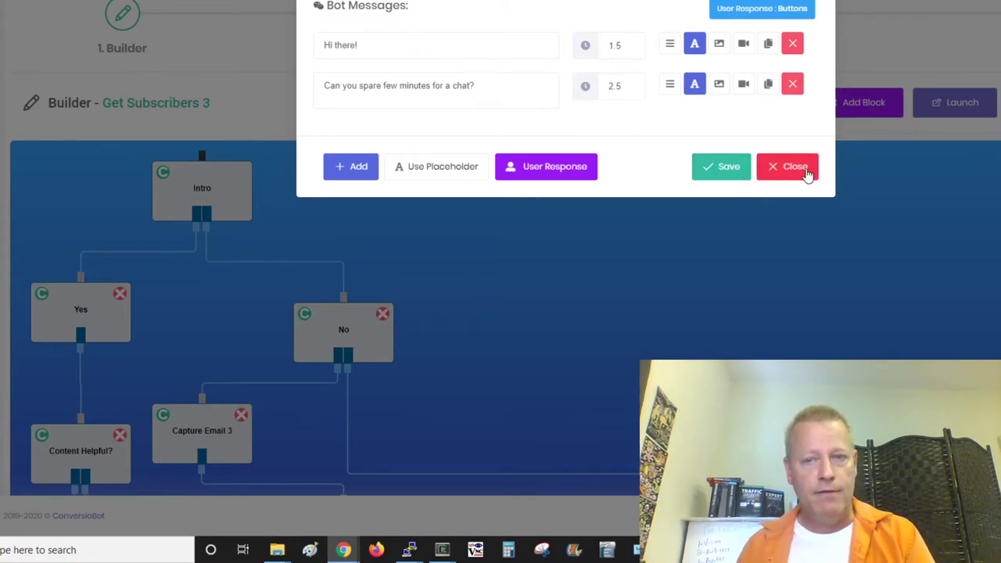
click(380, 87)
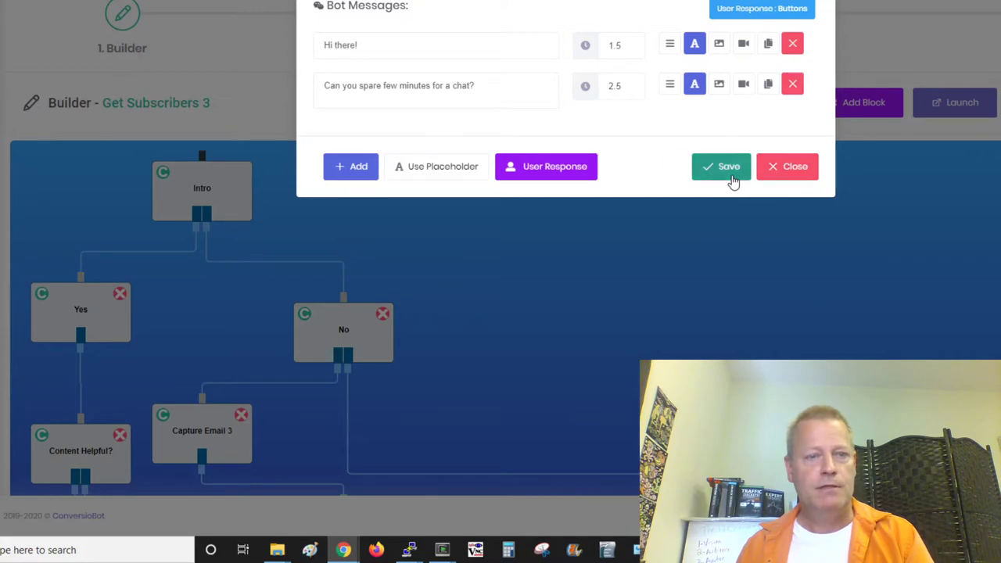
click(702, 177)
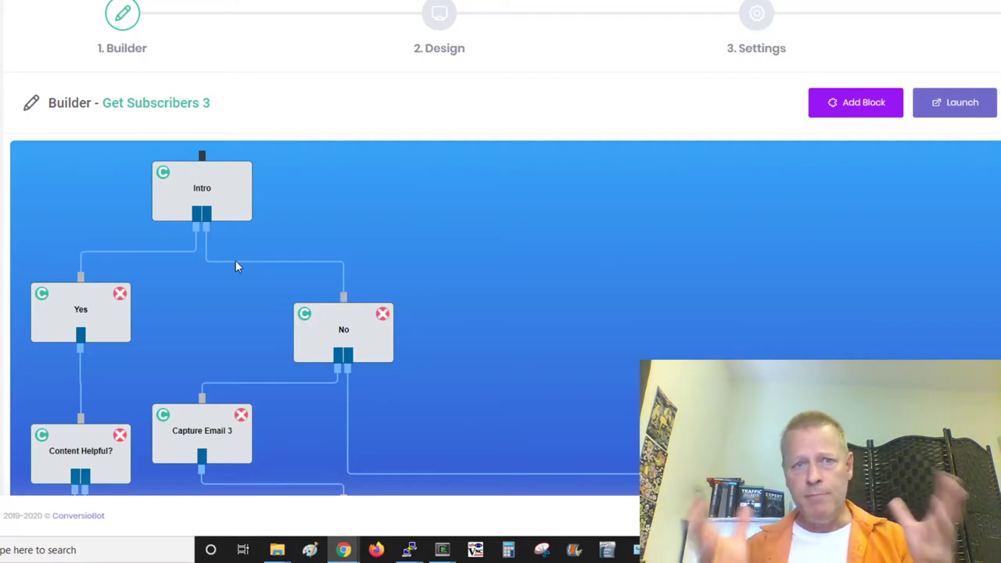
Check the Intro block's Yes/No reply buttons, save Intro, then open the Yes block.
click(227, 193)
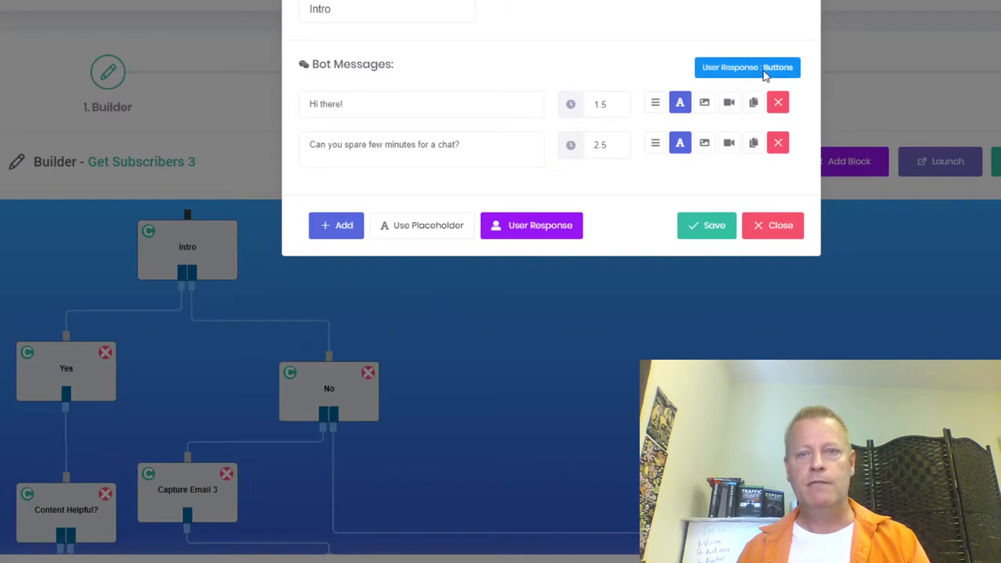
click(523, 235)
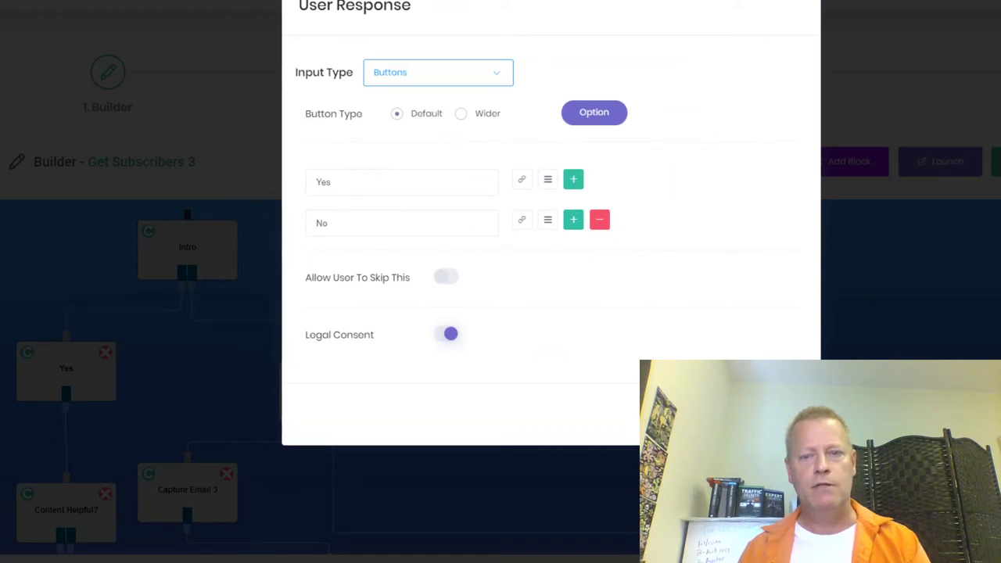
click(614, 352)
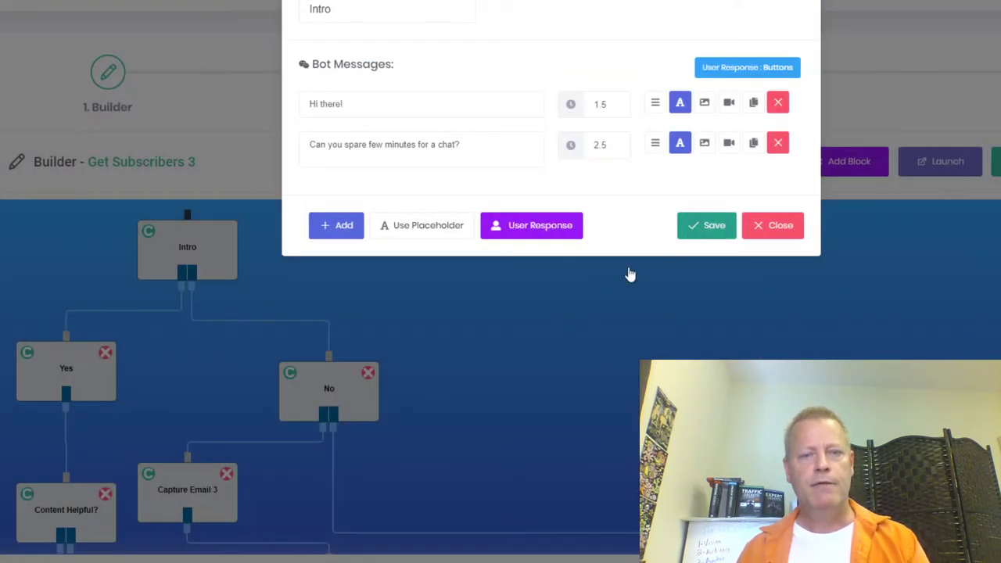
click(669, 235)
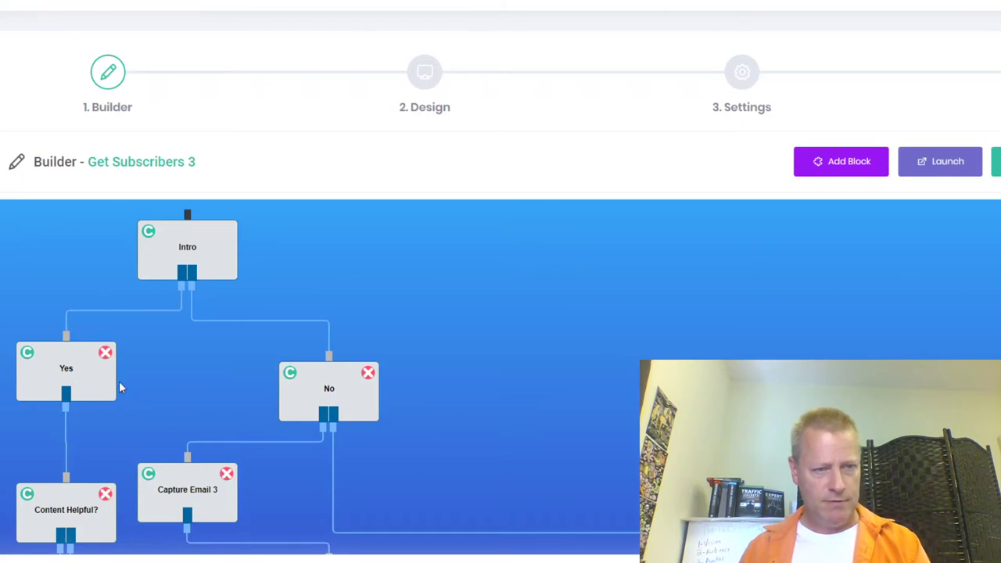
click(49, 376)
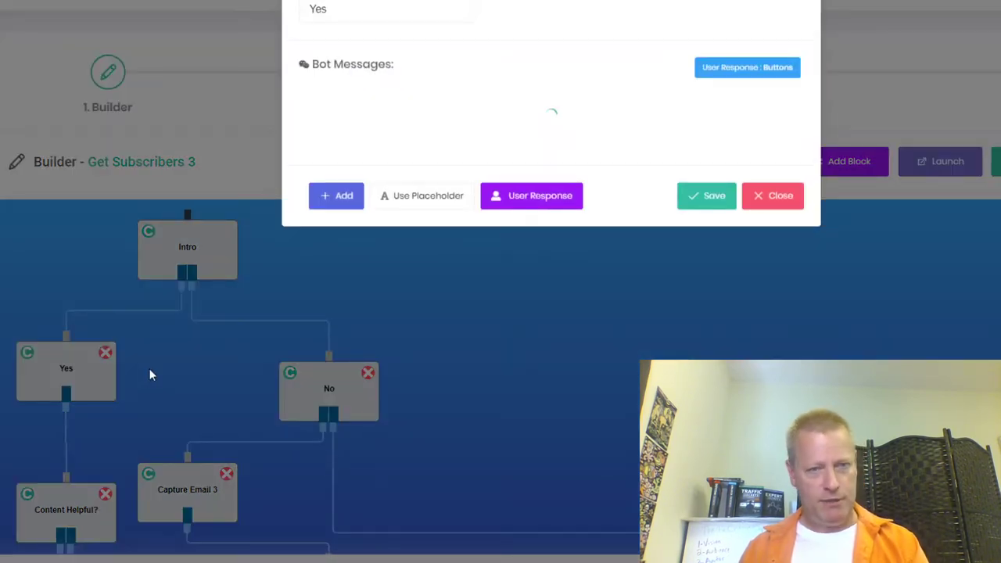
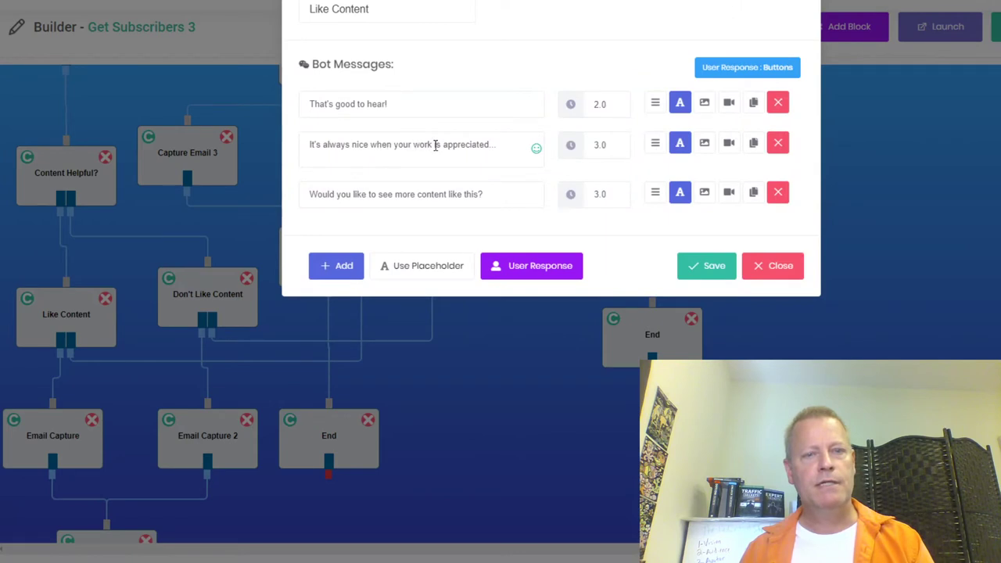
Check the Like Content block's Yes/No buttons reply and save the block to return to the flow map.
scroll(469, 197, down, 1)
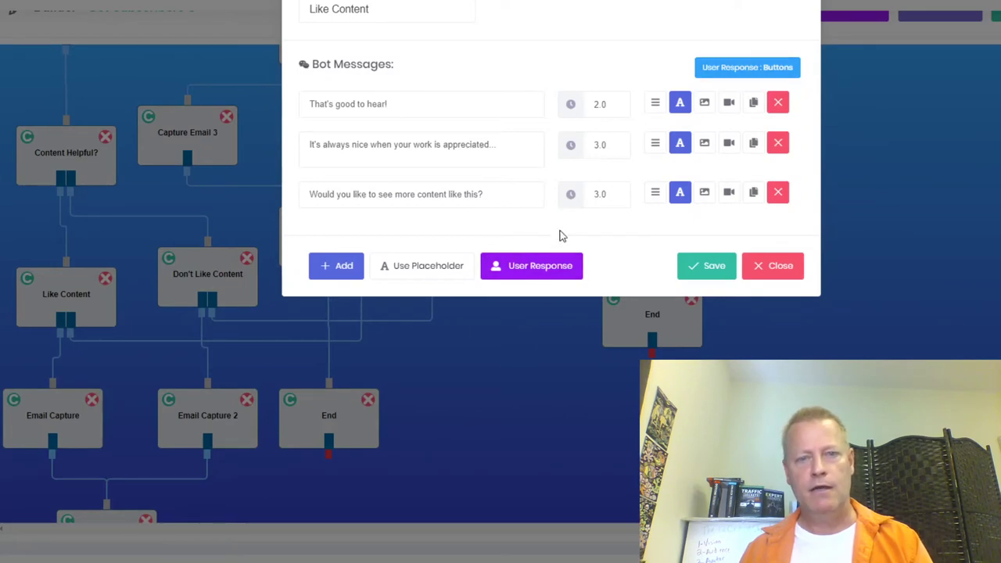
click(539, 268)
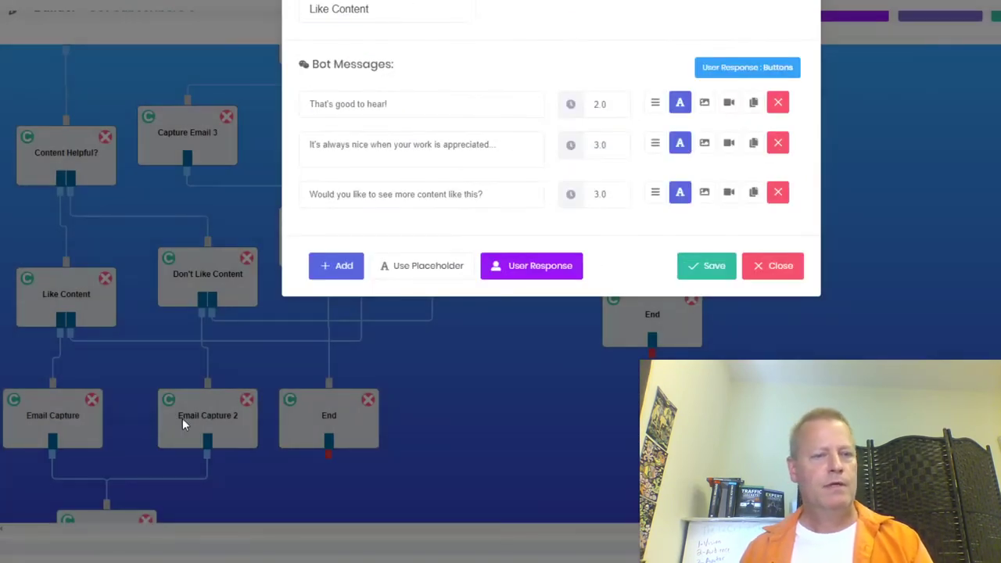
click(706, 266)
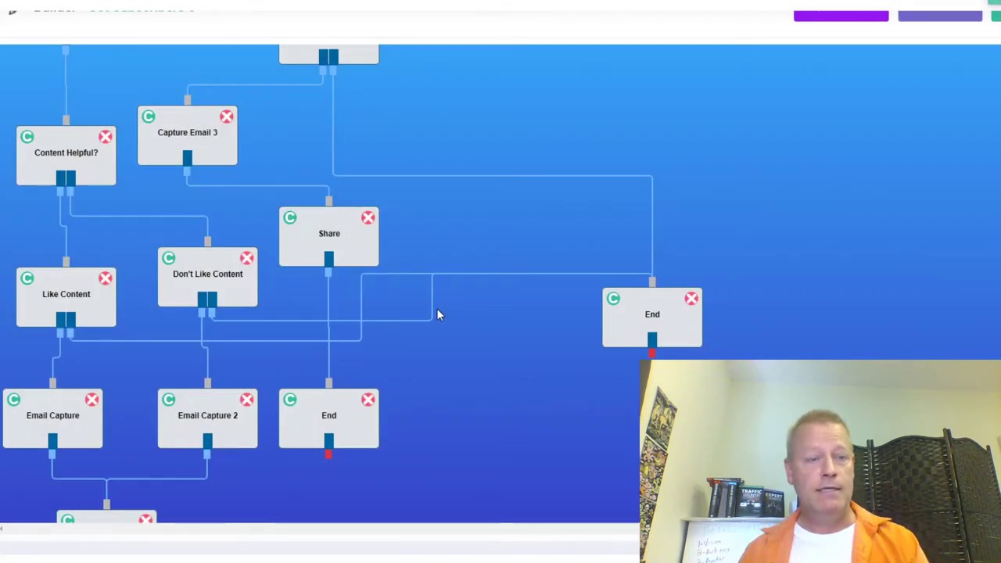
scroll(420, 283, down, 1)
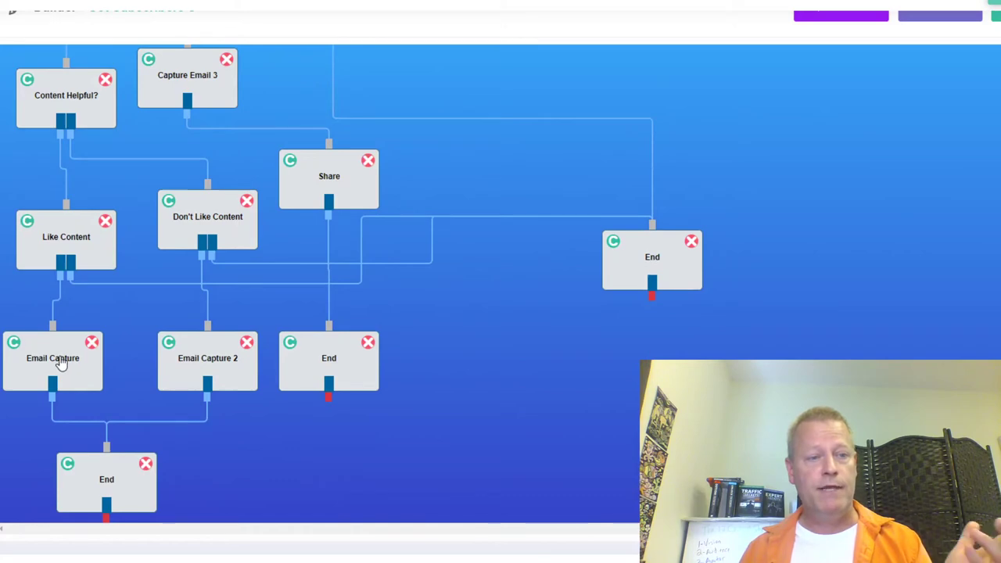
click(60, 358)
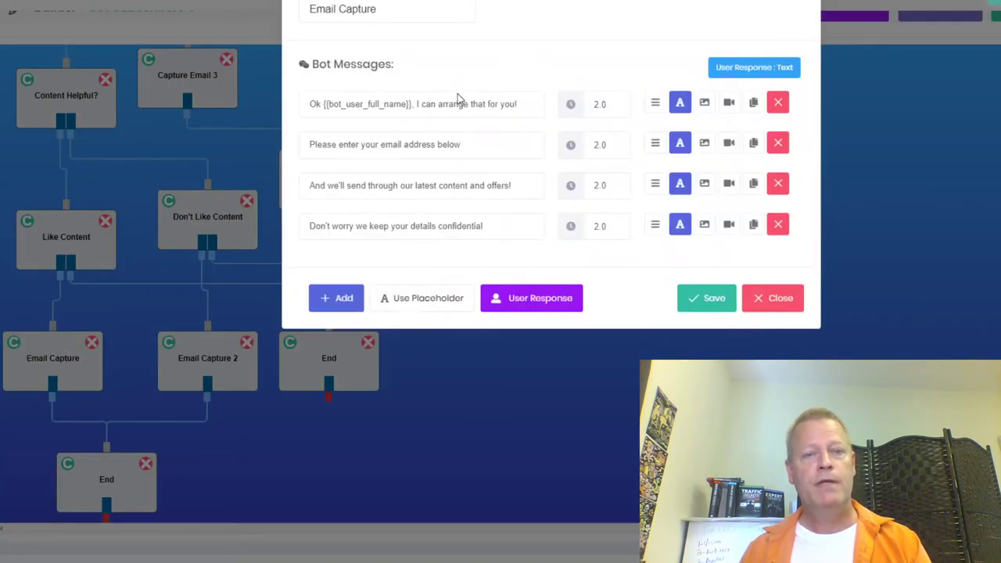
double_click(374, 105)
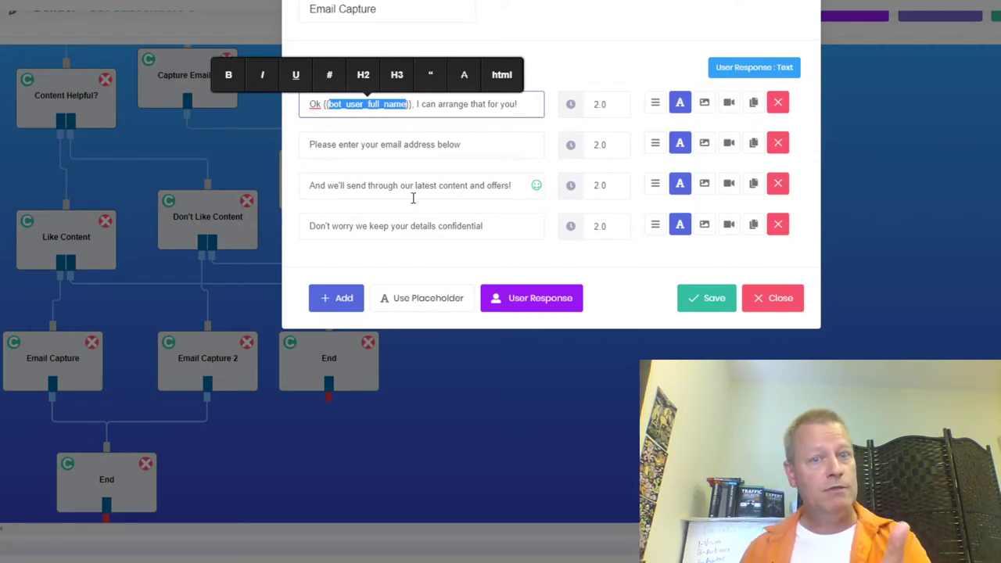
click(455, 104)
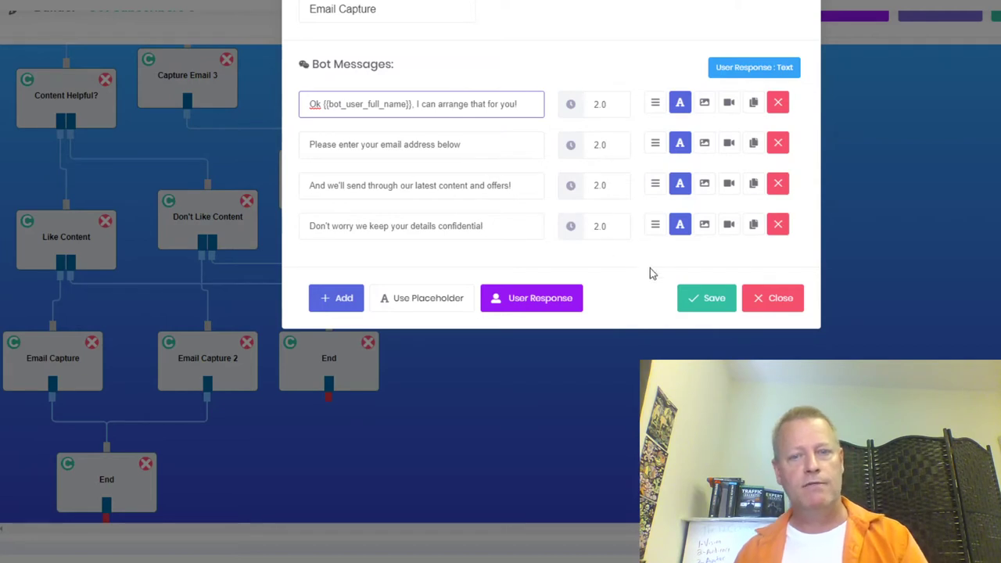
click(754, 68)
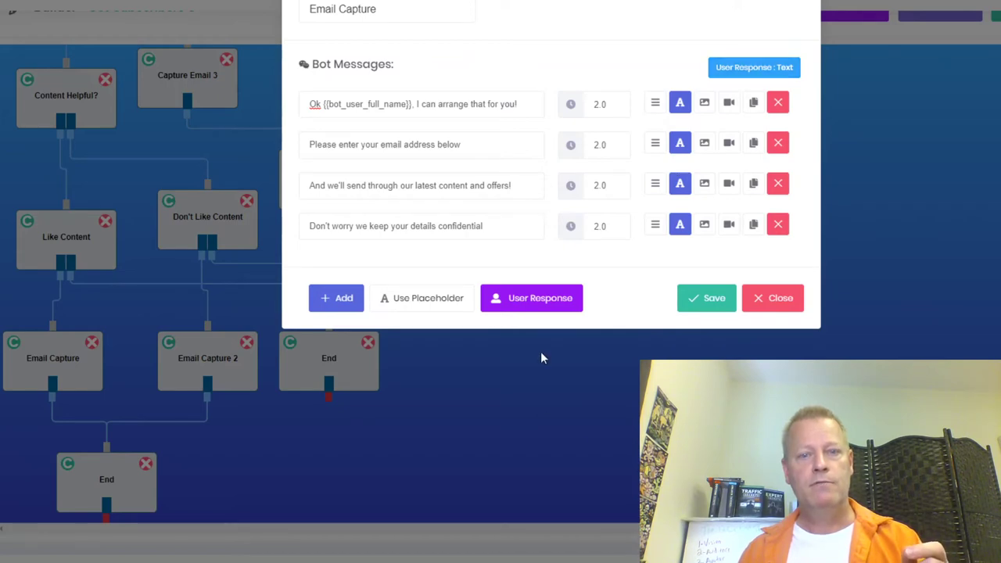
click(532, 302)
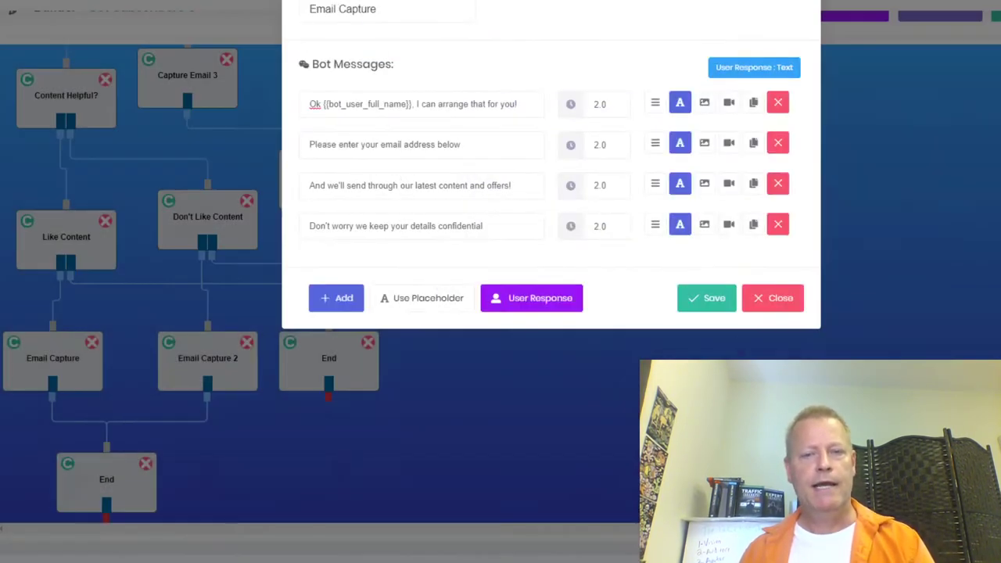
click(704, 300)
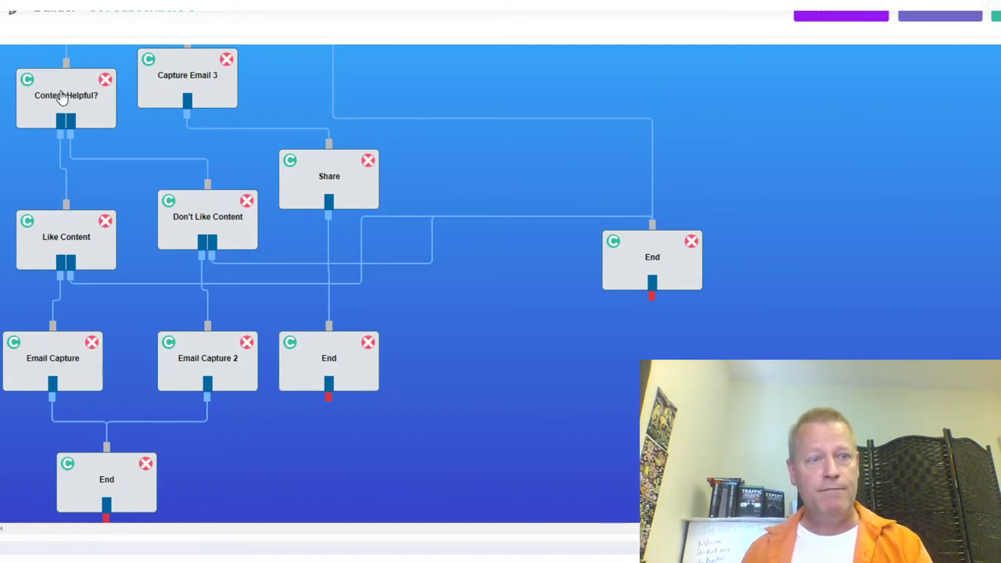
scroll(66, 157, up, 3)
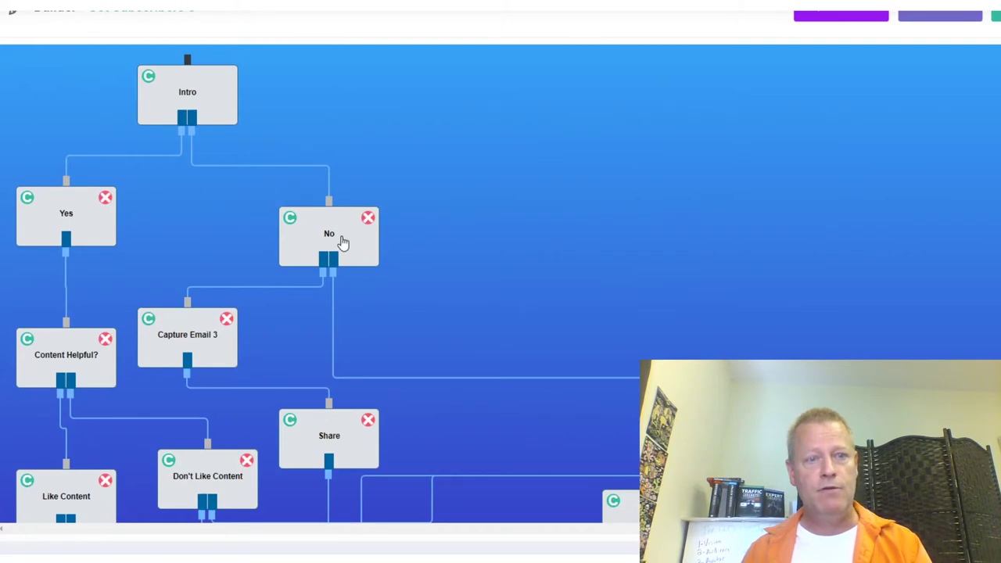
click(334, 243)
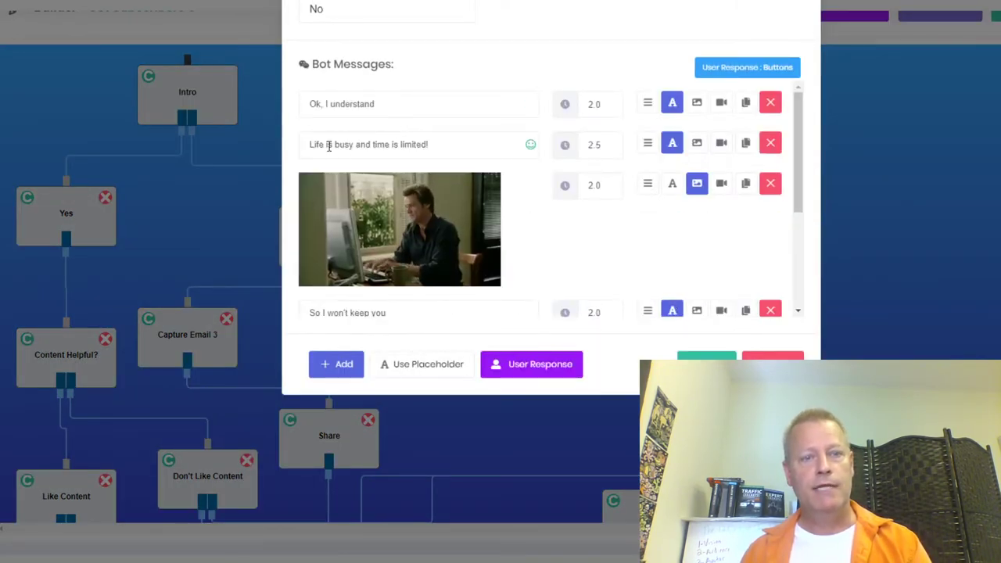
scroll(423, 234, down, 1)
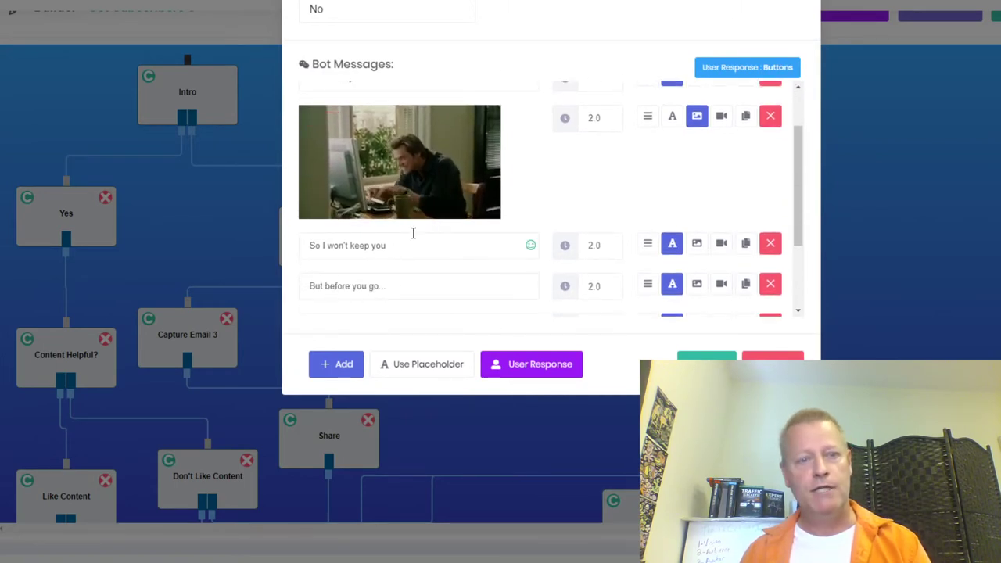
scroll(413, 232, down, 2)
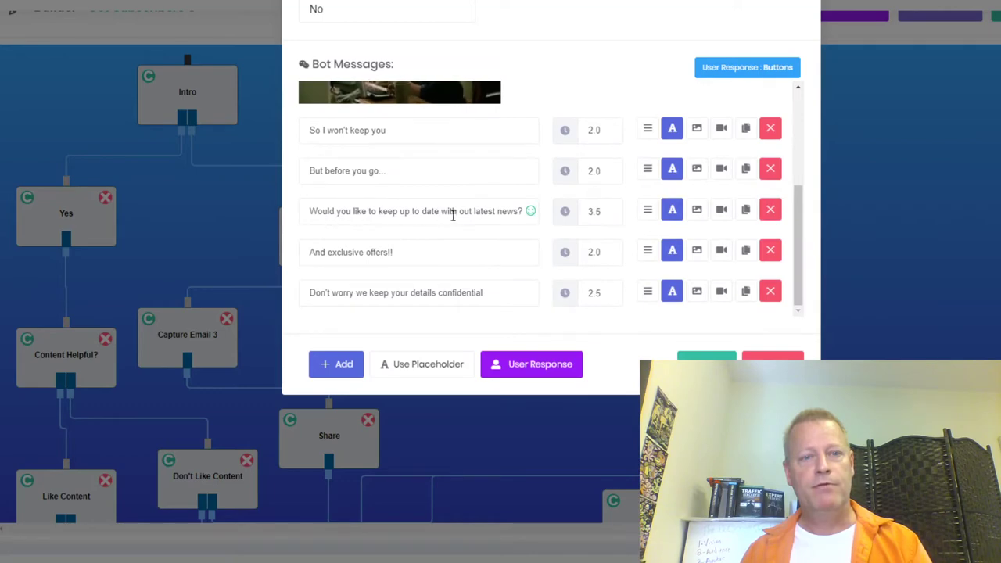
click(547, 374)
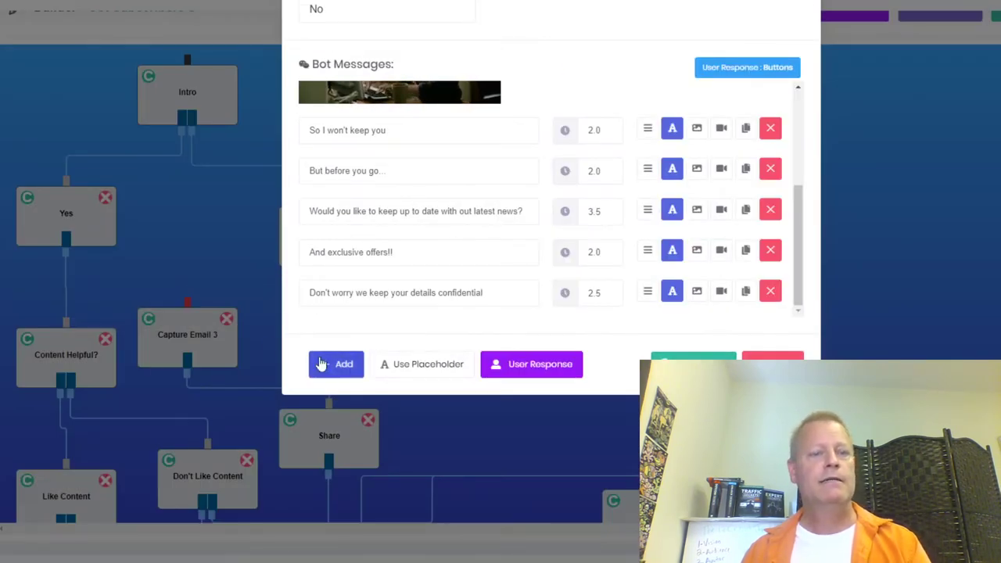
click(693, 361)
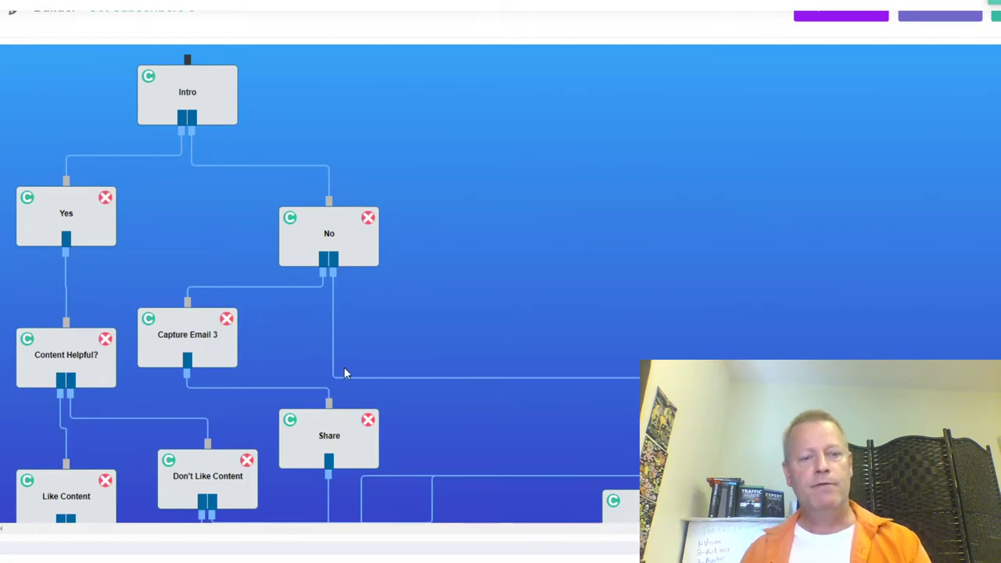
scroll(380, 353, down, 2)
scroll(407, 341, down, 2)
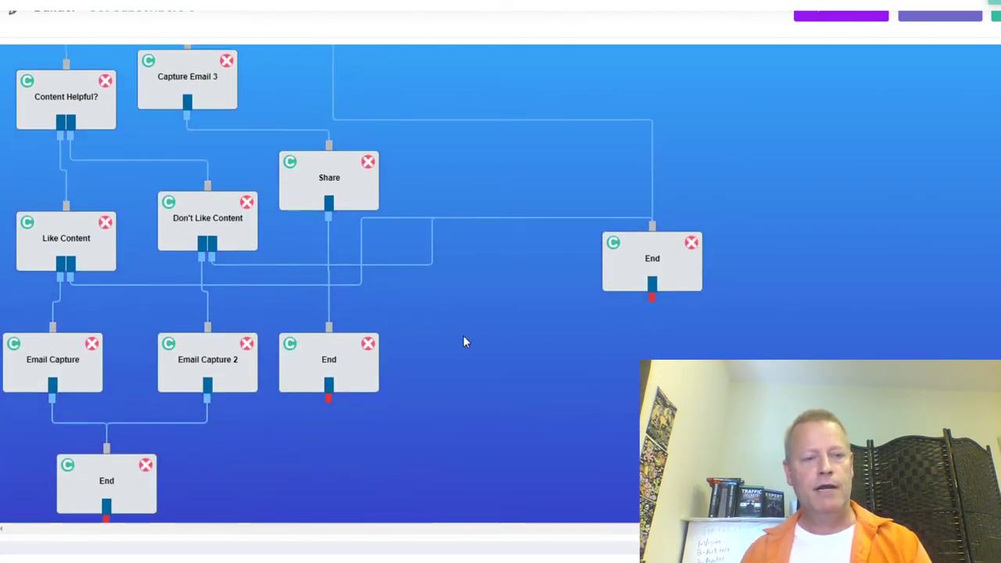
click(328, 178)
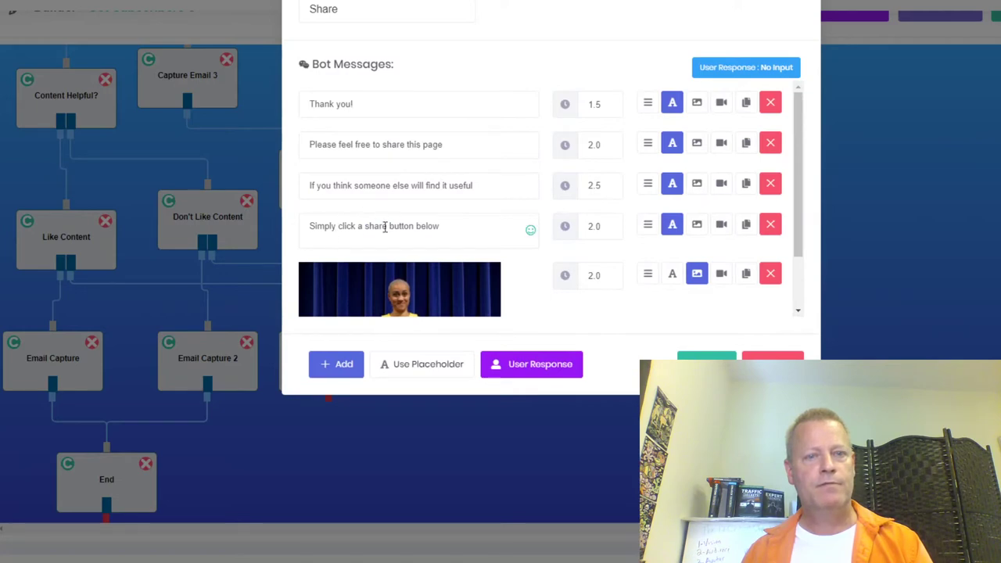
scroll(415, 229, down, 2)
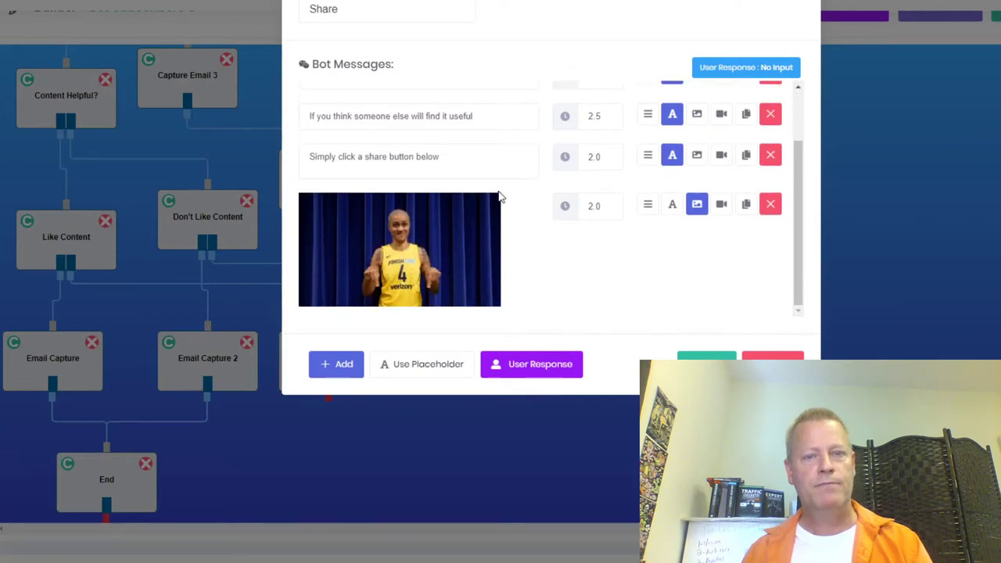
click(520, 366)
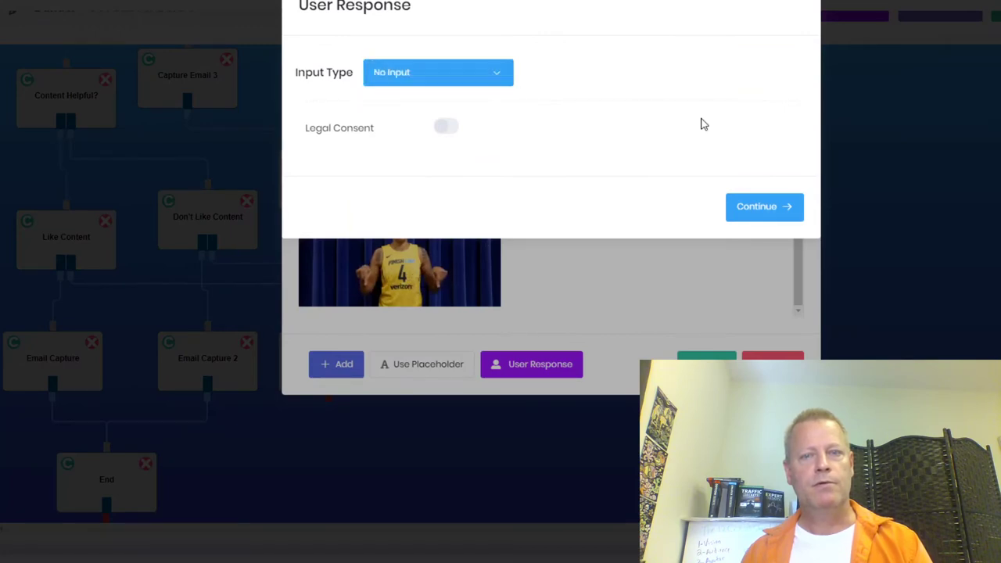
click(748, 212)
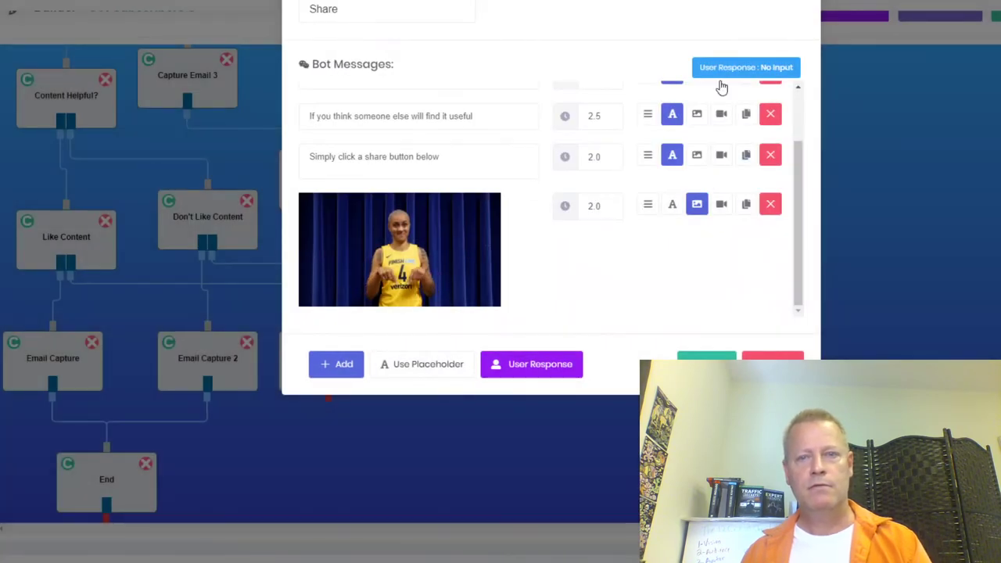
scroll(661, 277, up, 2)
scroll(659, 305, down, 2)
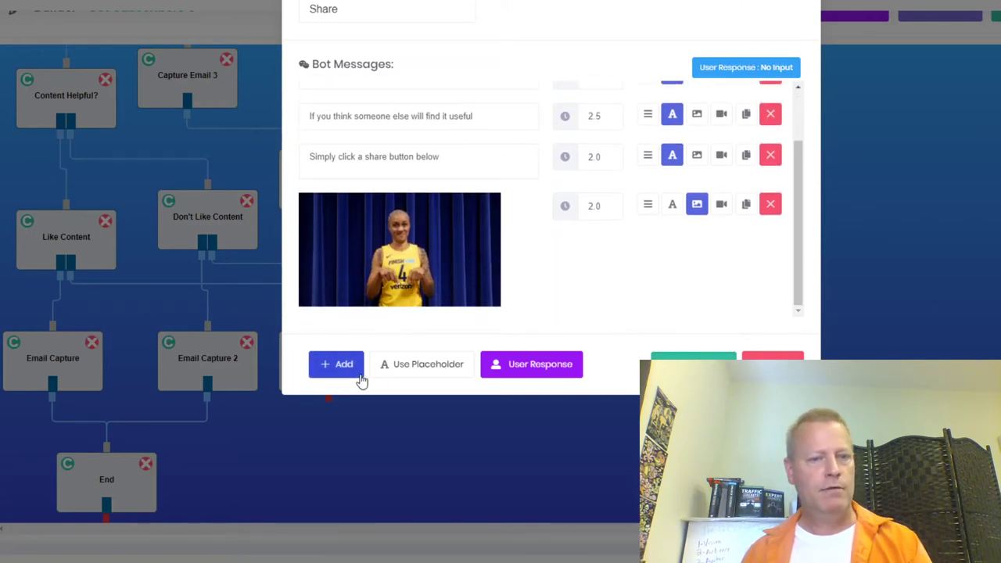
click(680, 357)
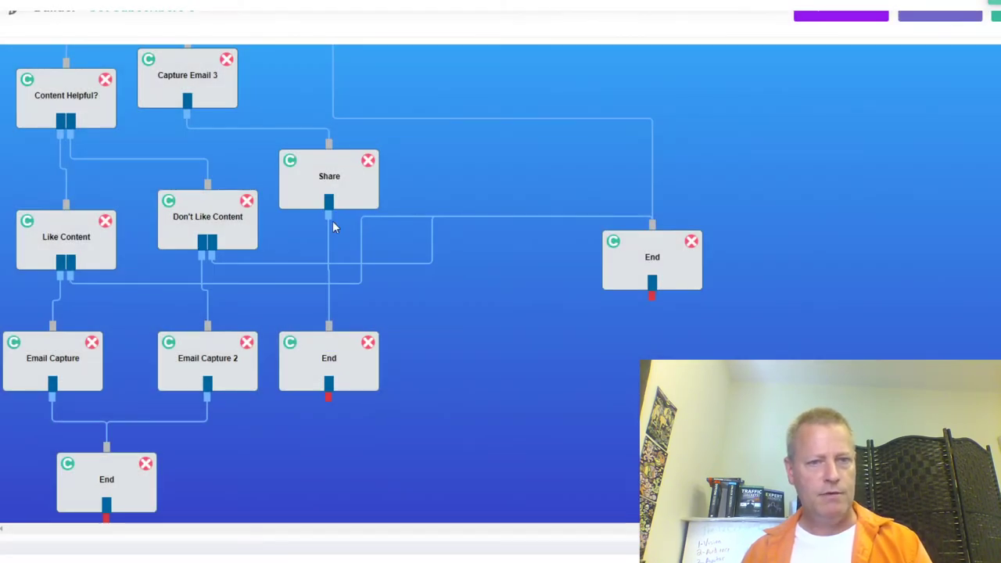
click(328, 358)
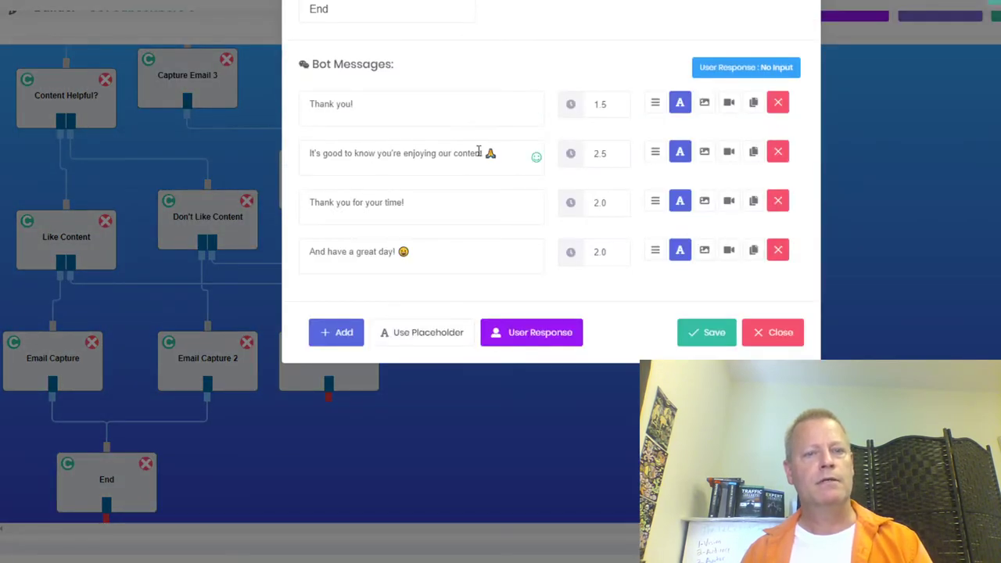
click(773, 333)
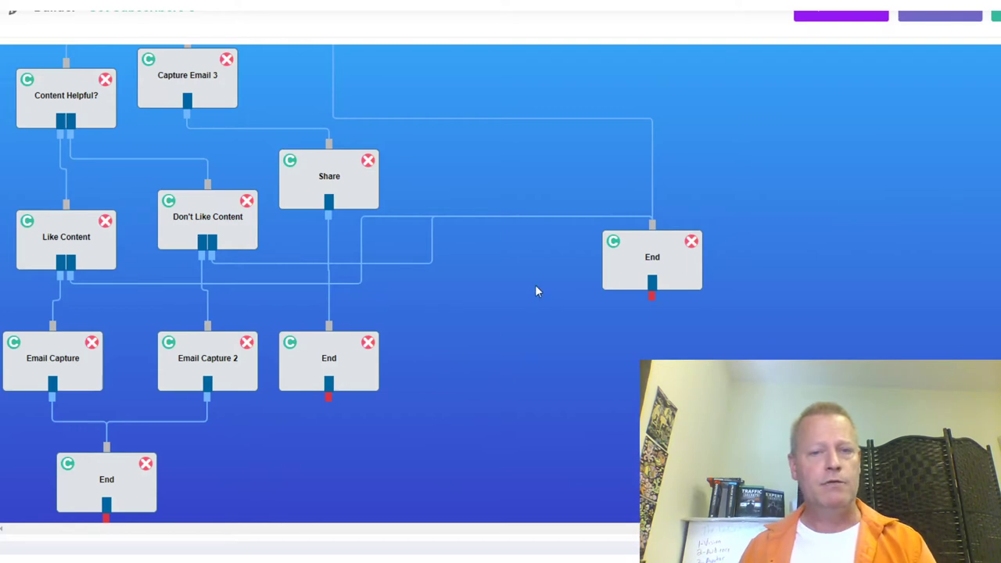
click(670, 266)
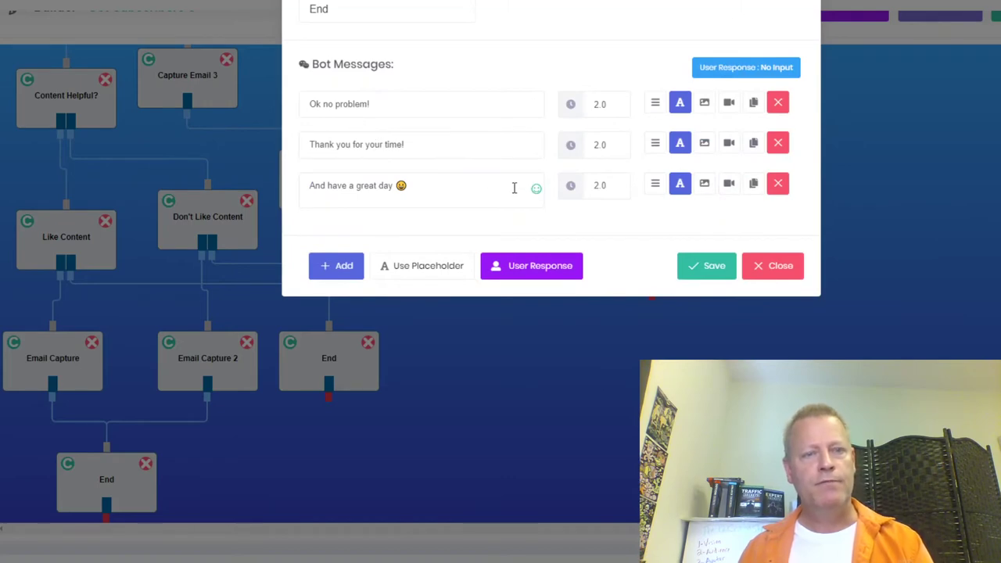
click(772, 267)
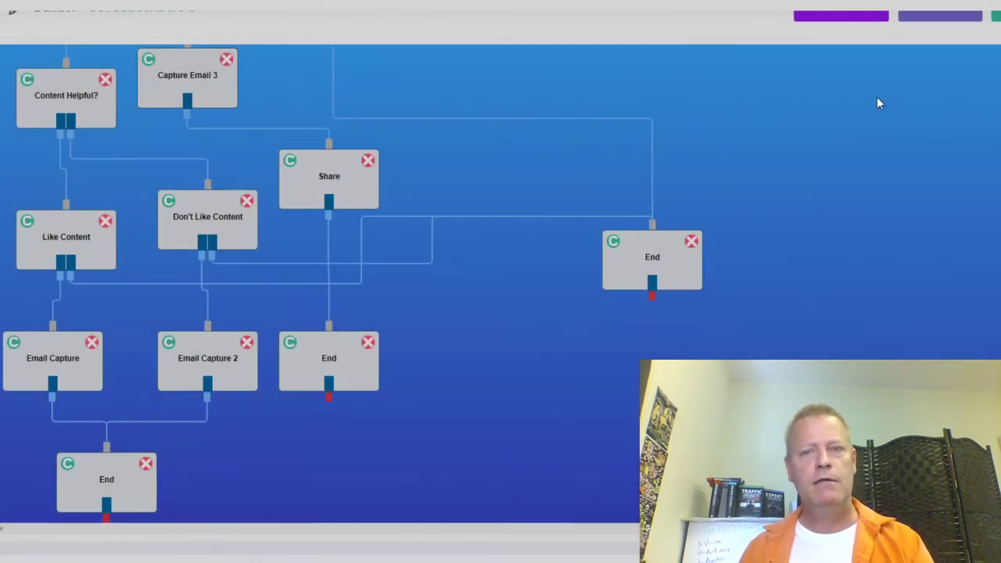
scroll(442, 344, up, 3)
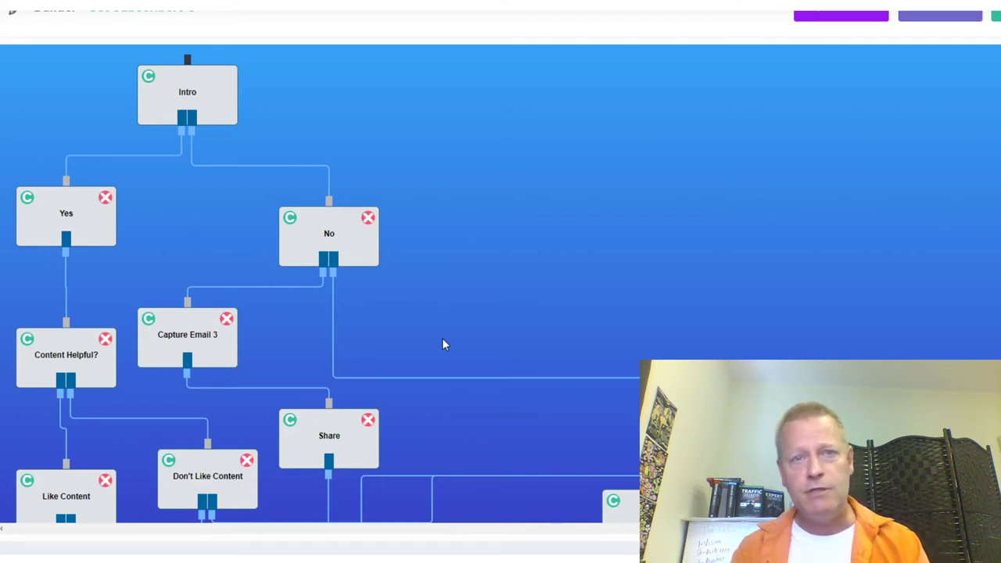
Scroll the dashboard down to the Active Products and My Bots lists.
mouse_move(8, 156)
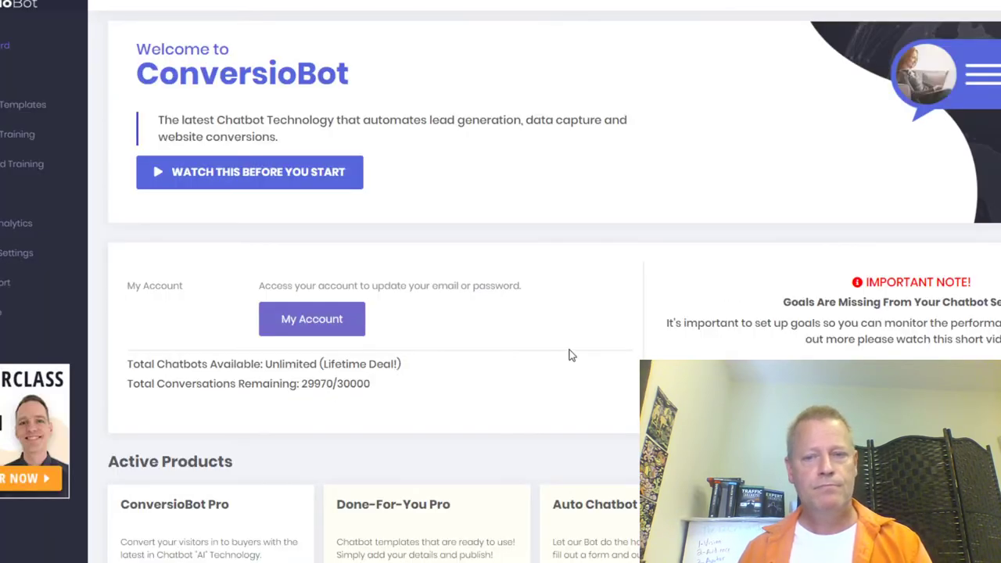
scroll(567, 353, down, 5)
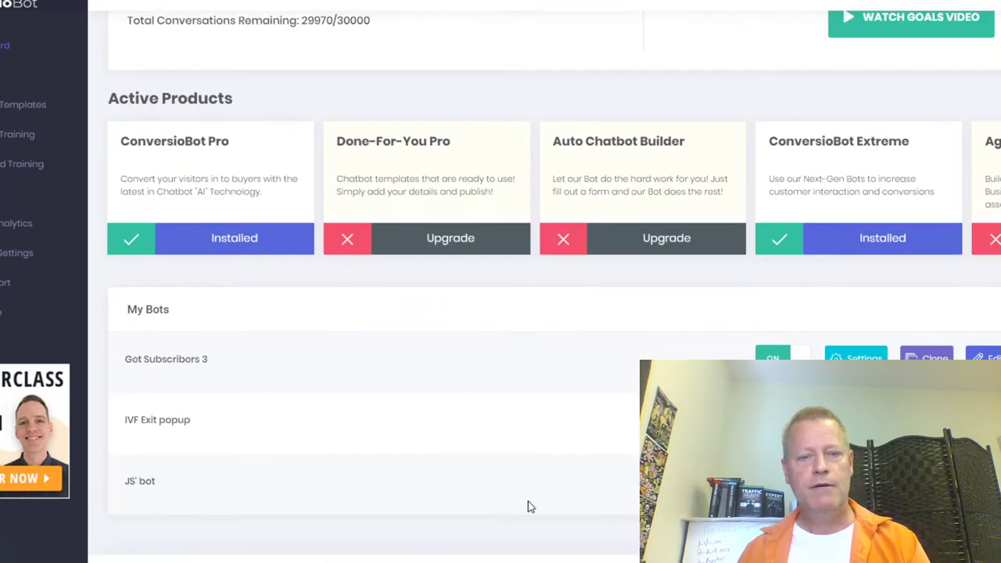
Browse the template cards and highlight the ConversioBot - ZOO and ConversioBot - CB titles.
scroll(355, 293, up, 5)
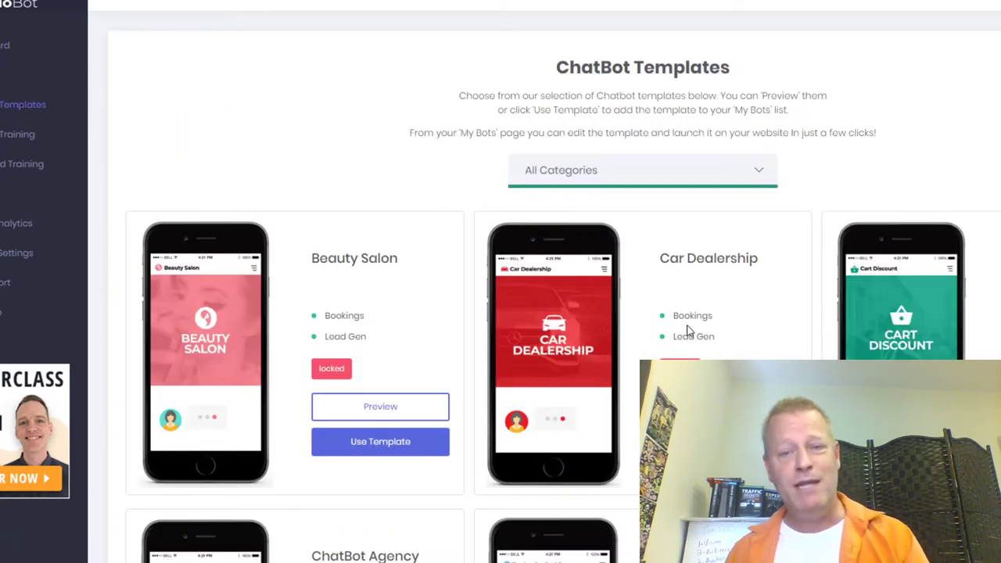
scroll(696, 330, down, 3)
scroll(703, 333, down, 1)
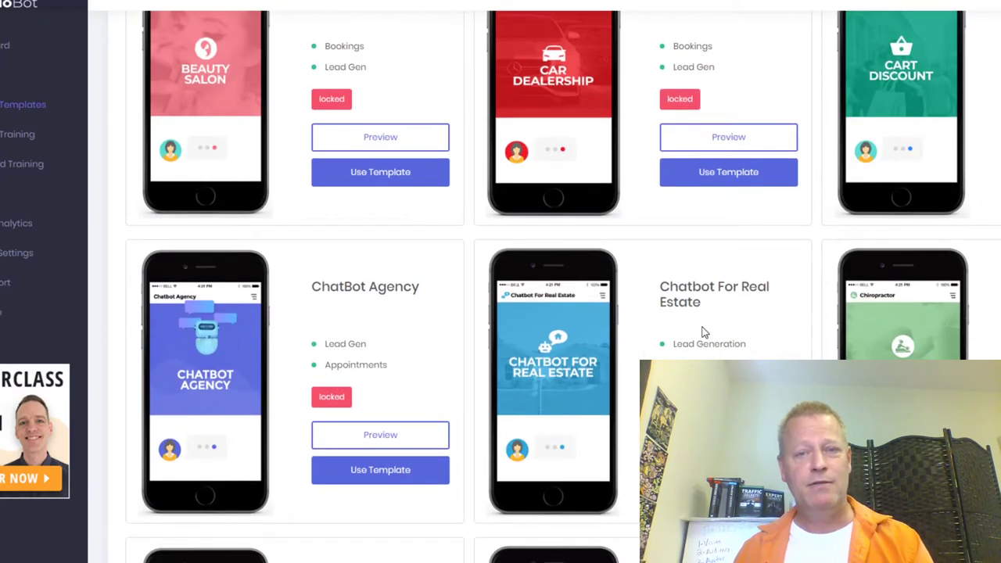
scroll(703, 332, down, 5)
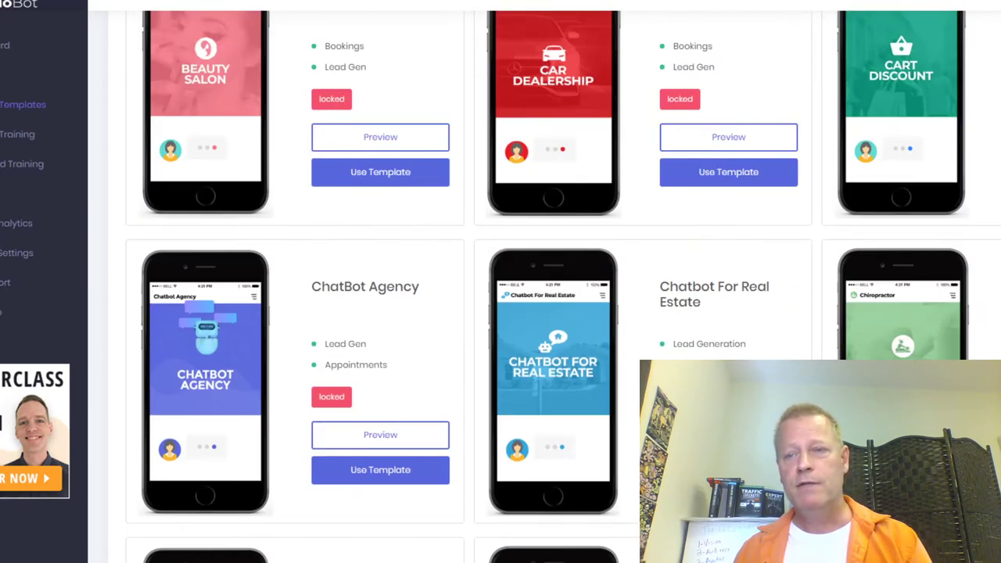
scroll(563, 286, up, 1)
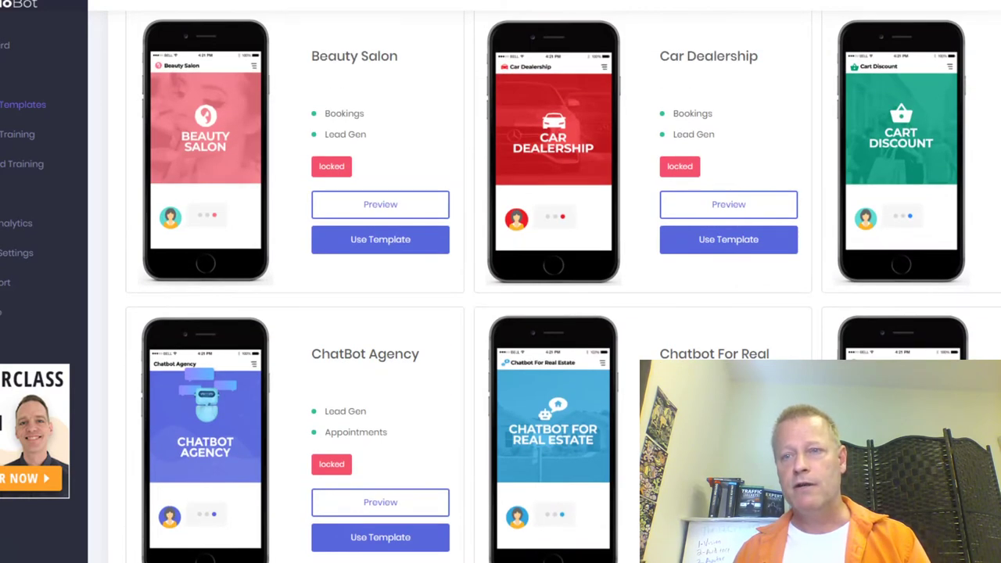
scroll(563, 286, down, 5)
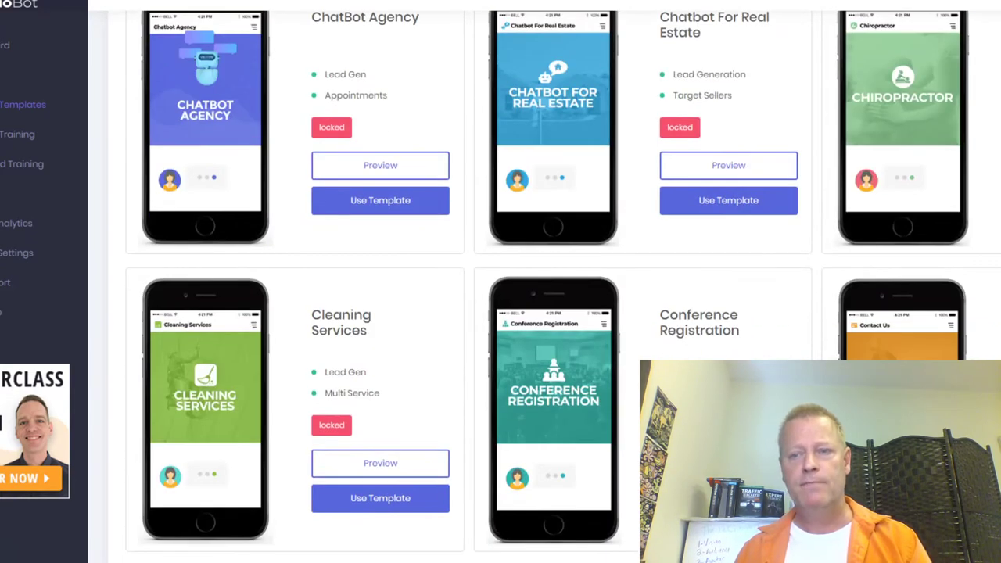
scroll(563, 286, down, 4)
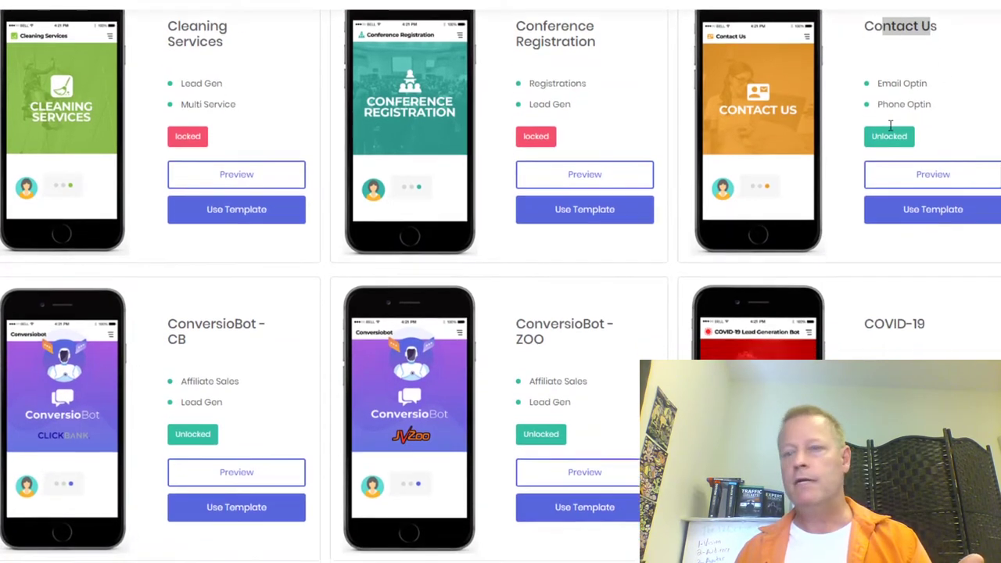
scroll(704, 157, down, 3)
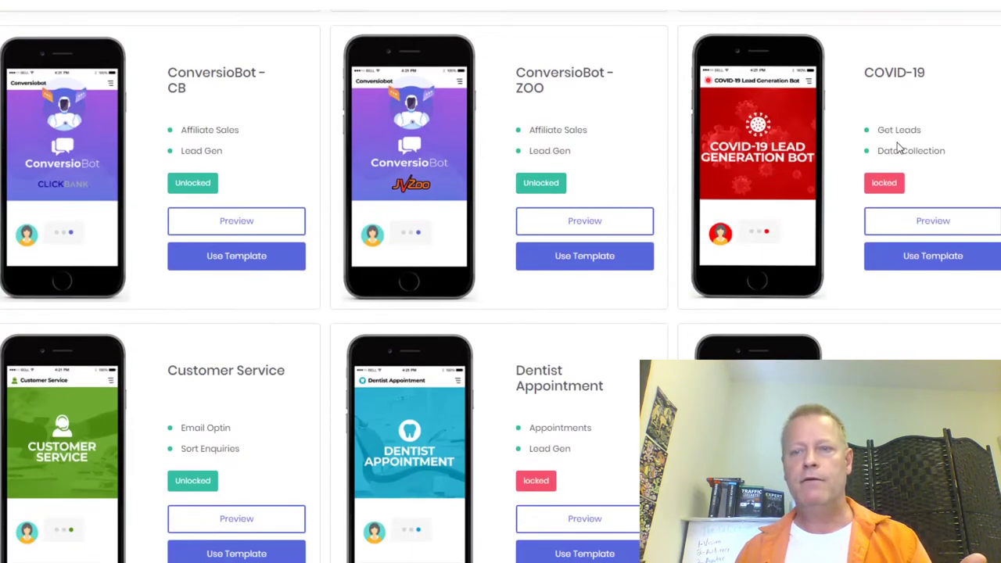
triple_click(536, 88)
triple_click(176, 85)
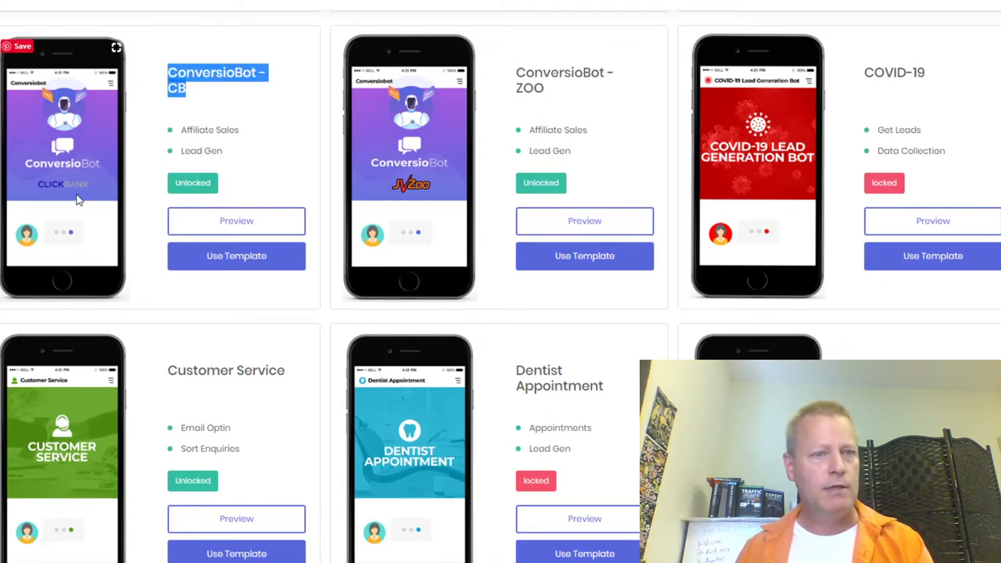
Highlight the Exit Discount Offer 2 title, then try the locked Doctor Appointment template.
scroll(254, 285, down, 2)
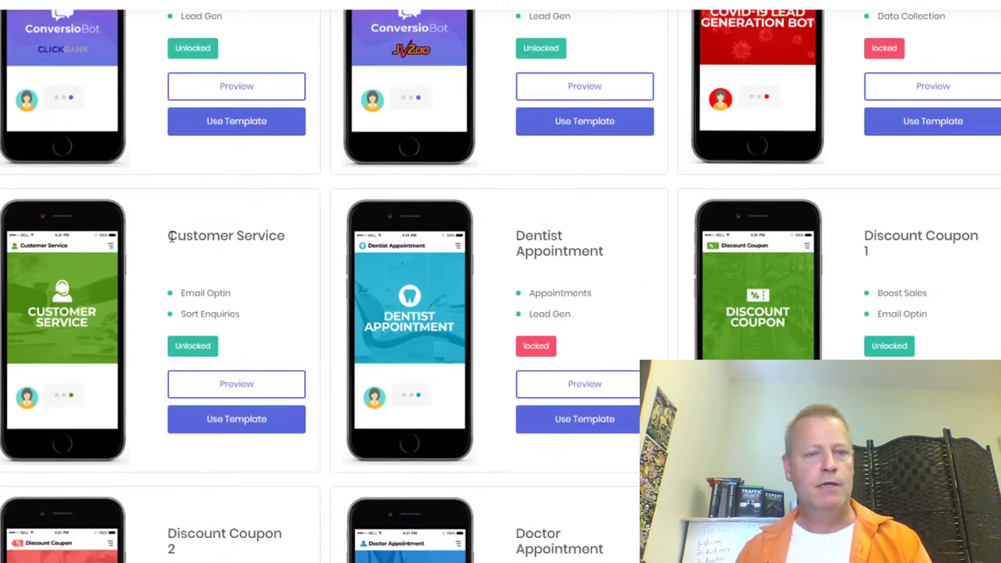
scroll(265, 308, down, 6)
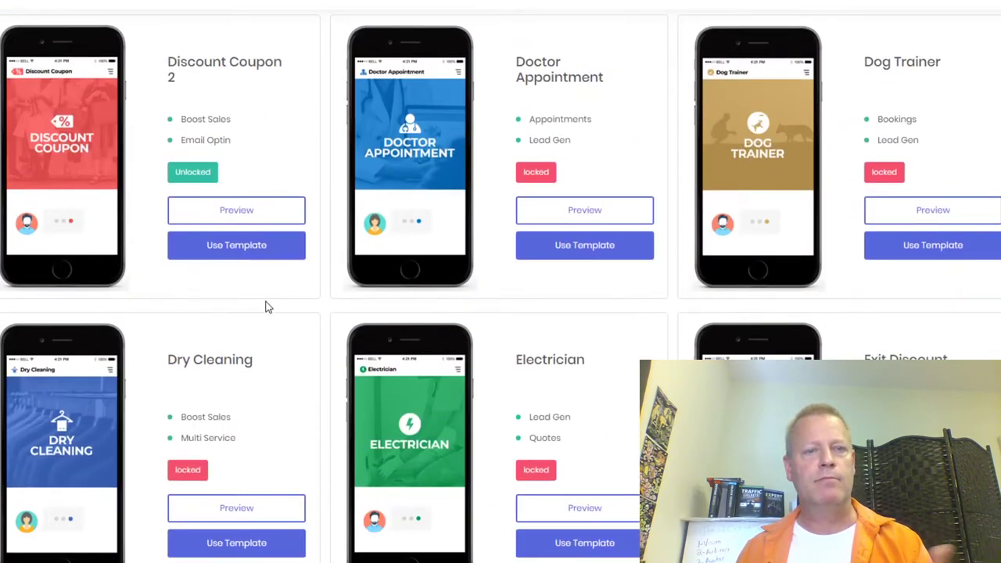
scroll(563, 395, down, 2)
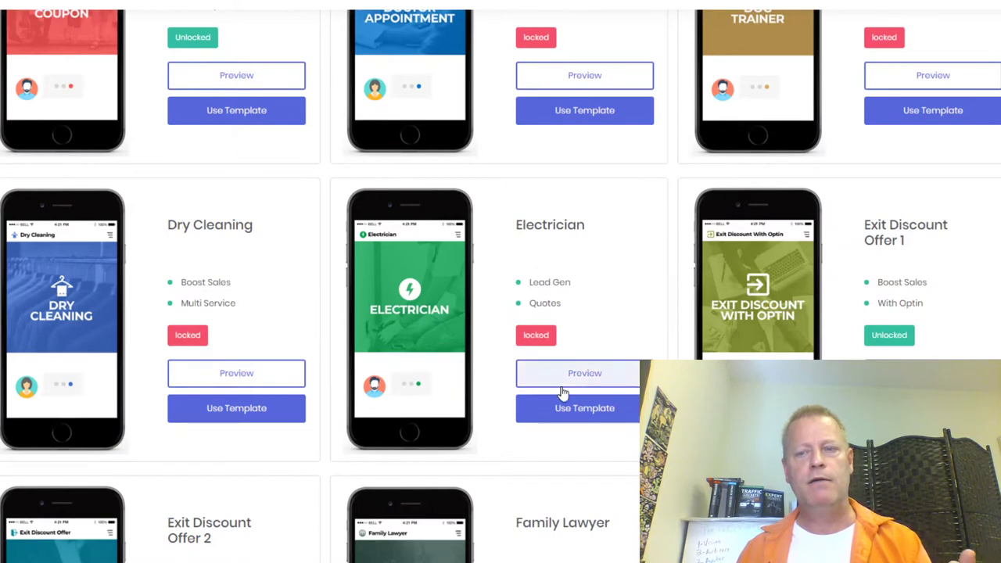
scroll(301, 488, down, 4)
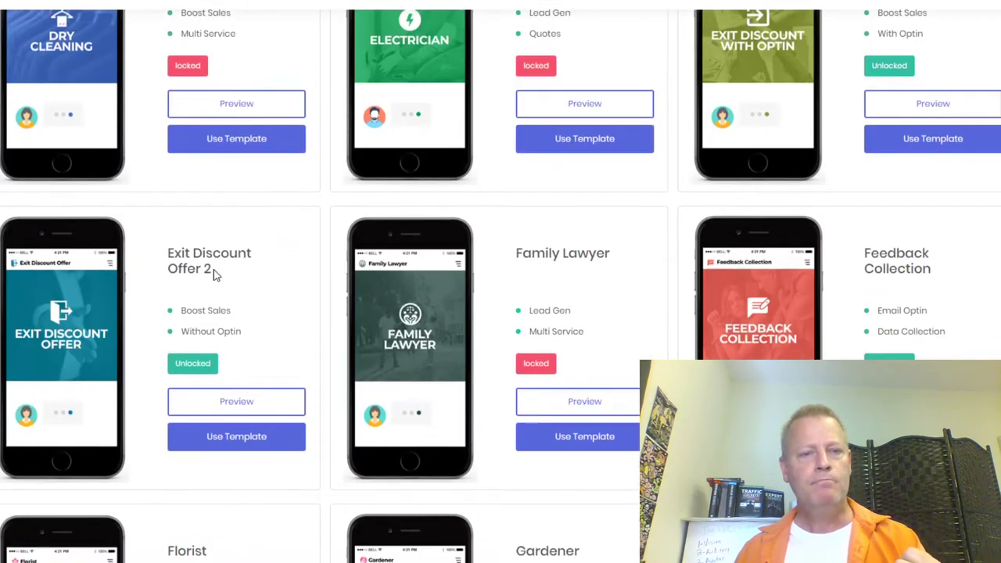
drag(219, 270, 161, 255)
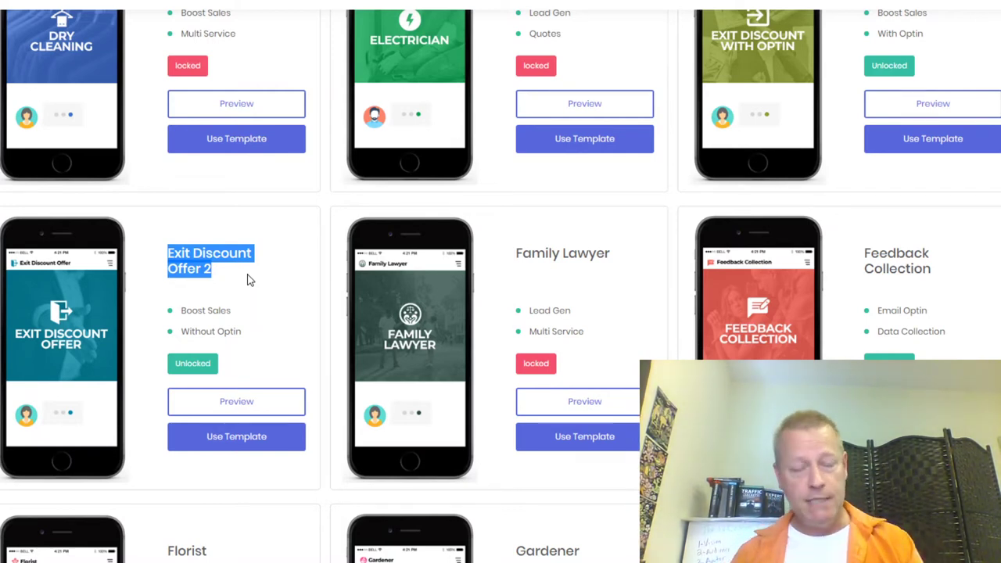
scroll(249, 279, up, 5)
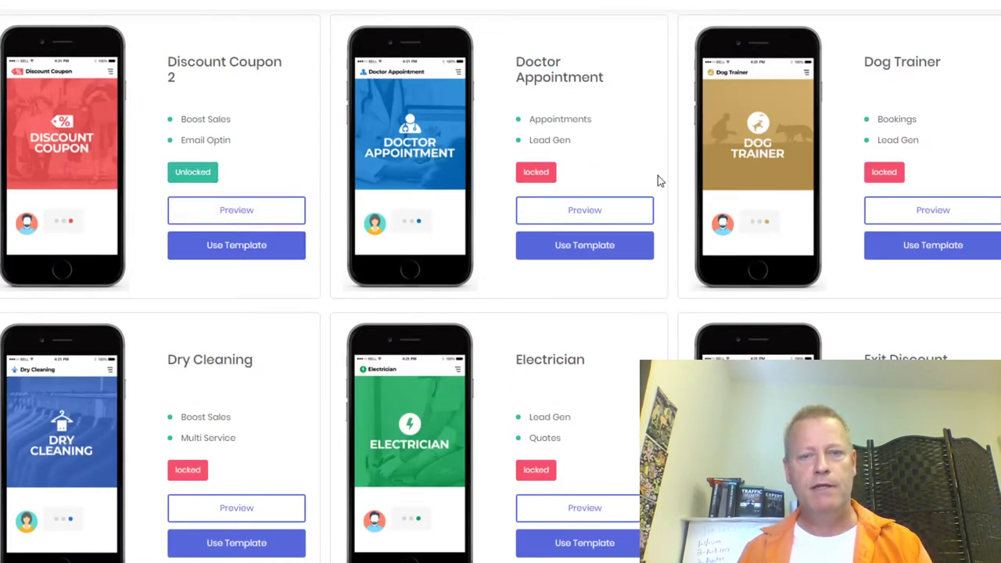
click(583, 248)
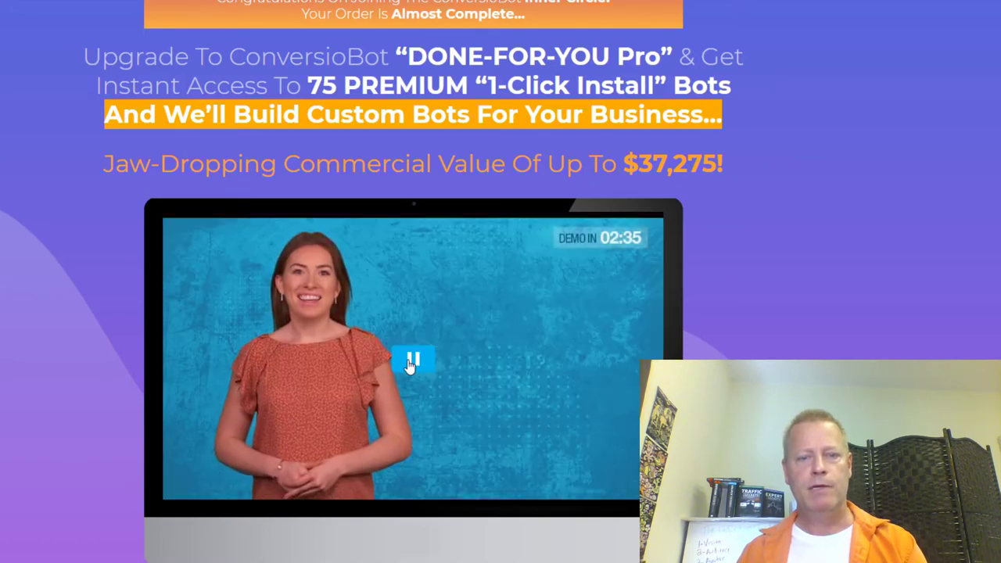
scroll(785, 342, down, 9)
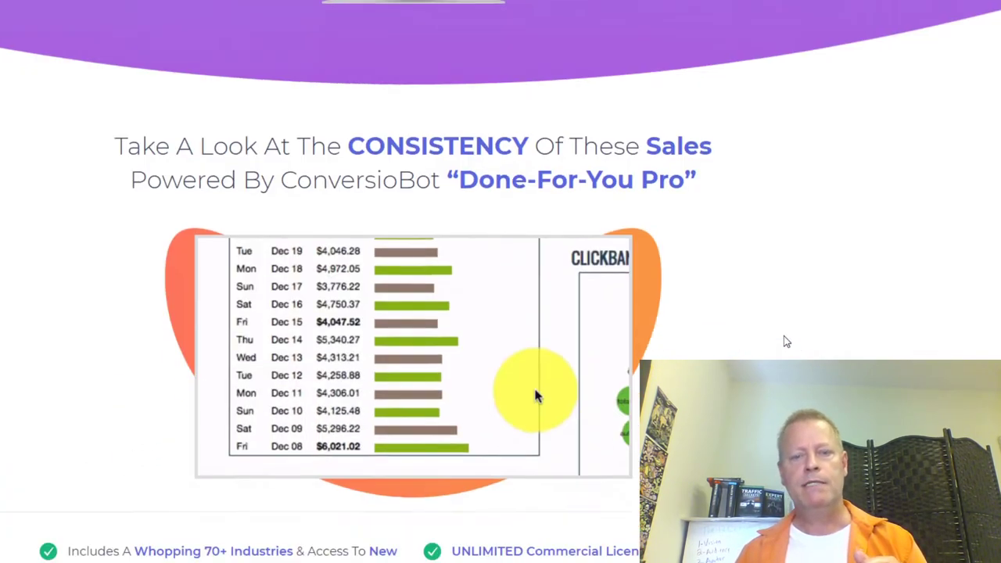
scroll(784, 336, down, 5)
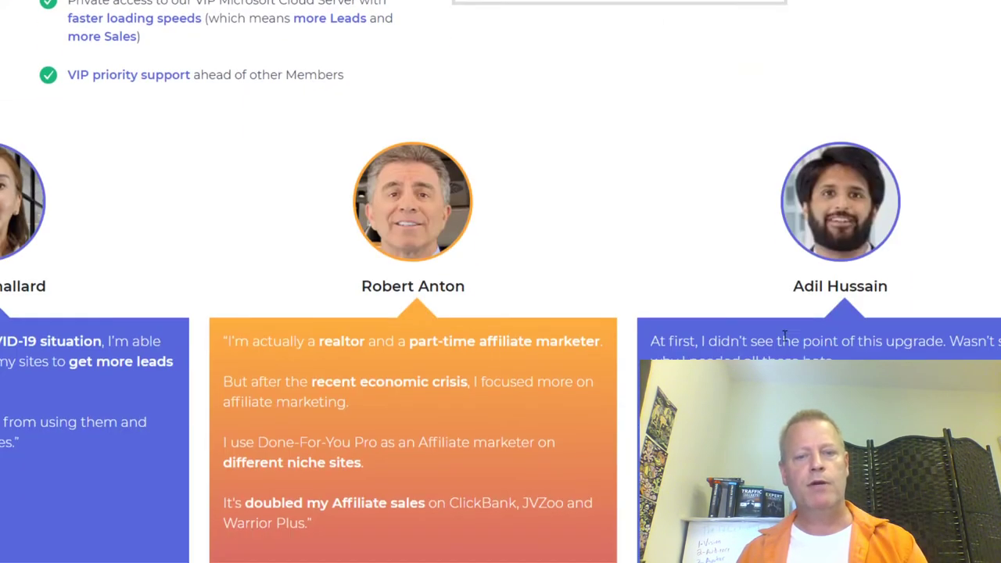
scroll(779, 345, down, 6)
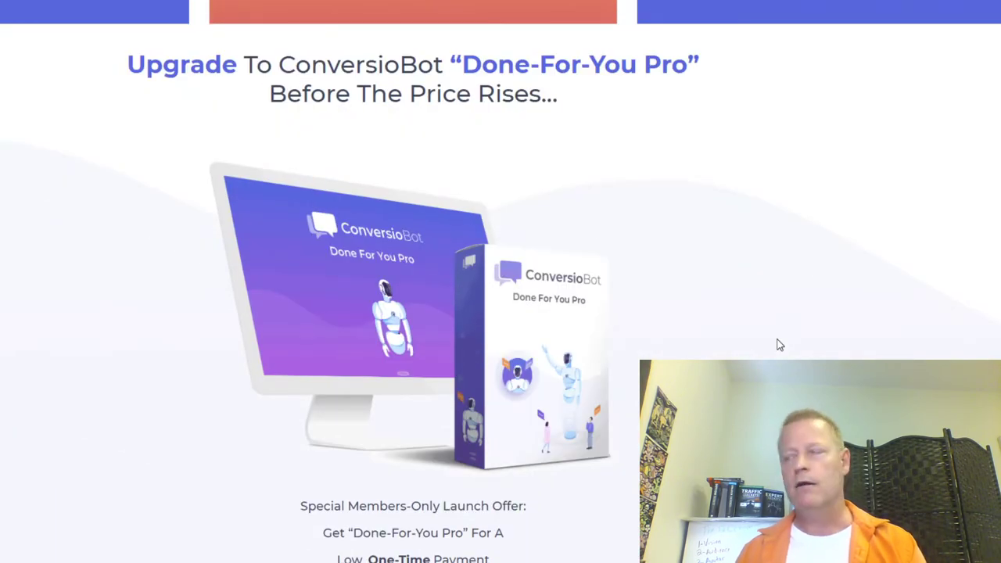
scroll(779, 345, down, 10)
scroll(779, 345, up, 1)
scroll(780, 345, up, 6)
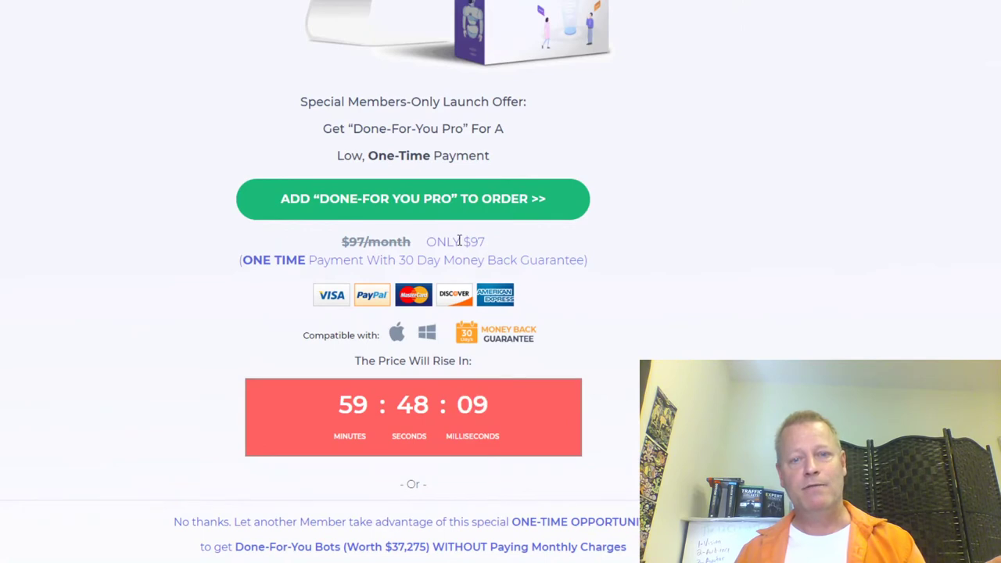
drag(459, 242, 486, 243)
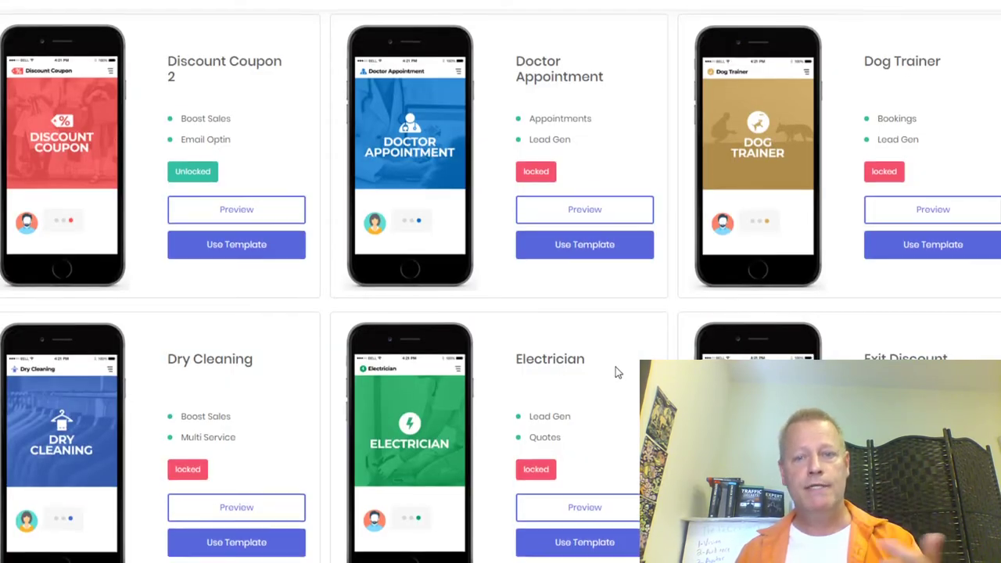
Scroll through the Got Subscribers 3 flow to view its Intro, No and Capture Email 3 blocks.
scroll(615, 383, down, 20)
scroll(614, 368, down, 20)
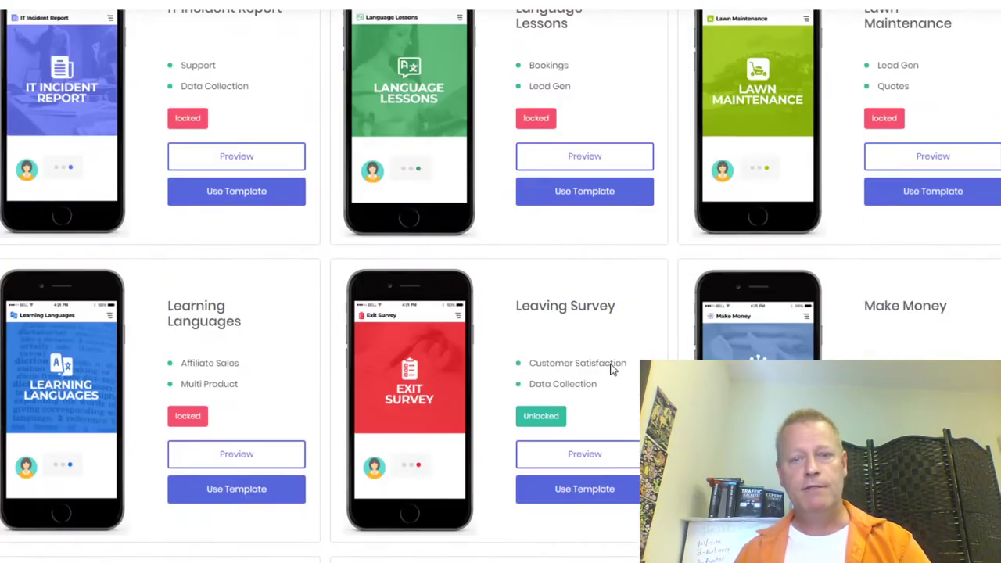
scroll(626, 367, down, 20)
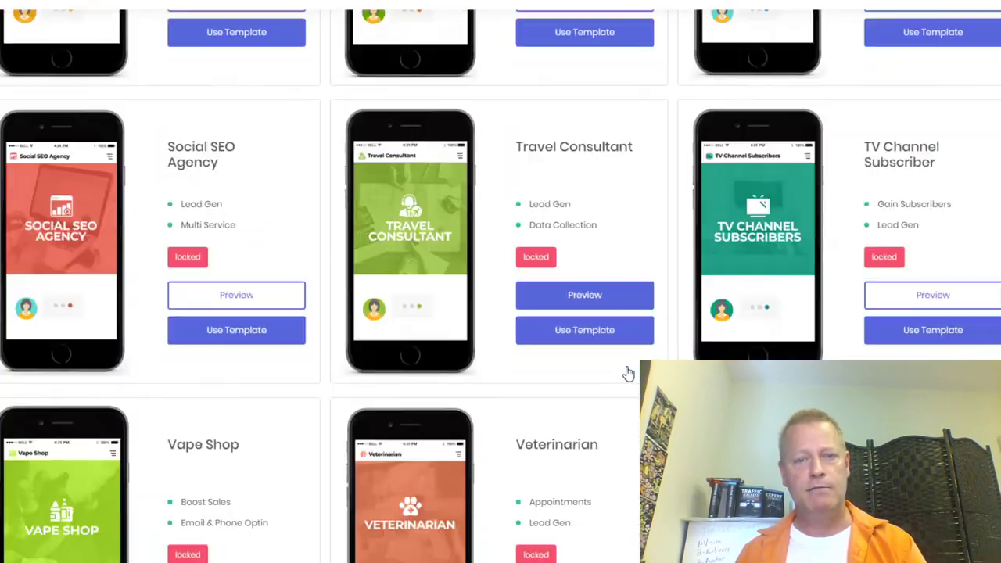
scroll(597, 337, up, 20)
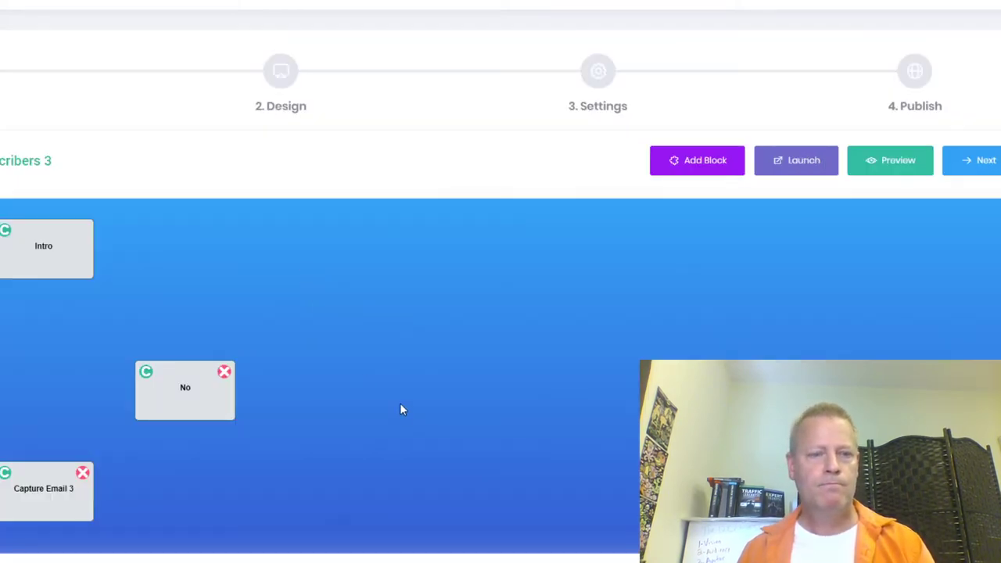
Go to the Design page for Get Subscribers 3 and expand its Background section.
scroll(469, 308, down, 5)
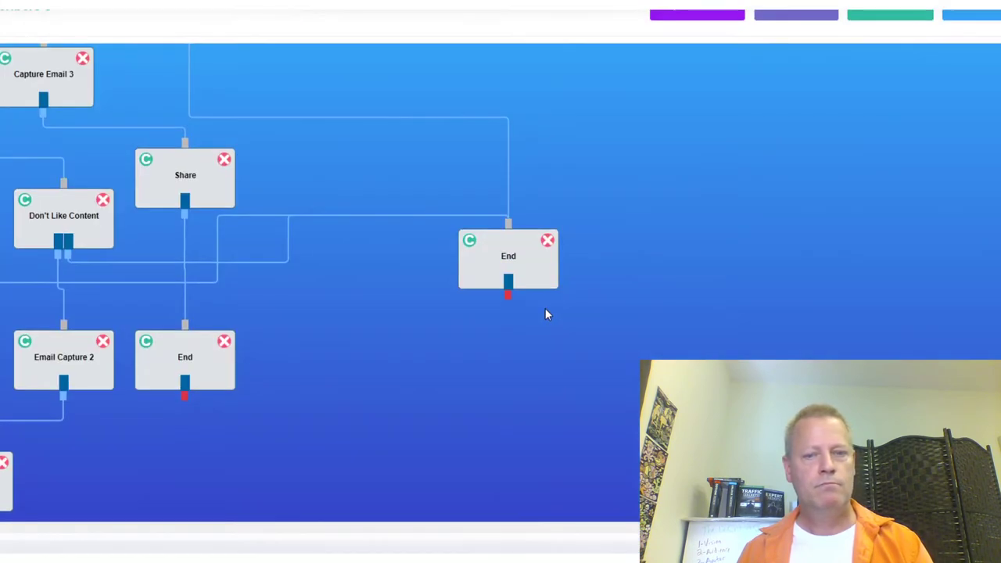
scroll(545, 308, up, 3)
scroll(790, 54, up, 2)
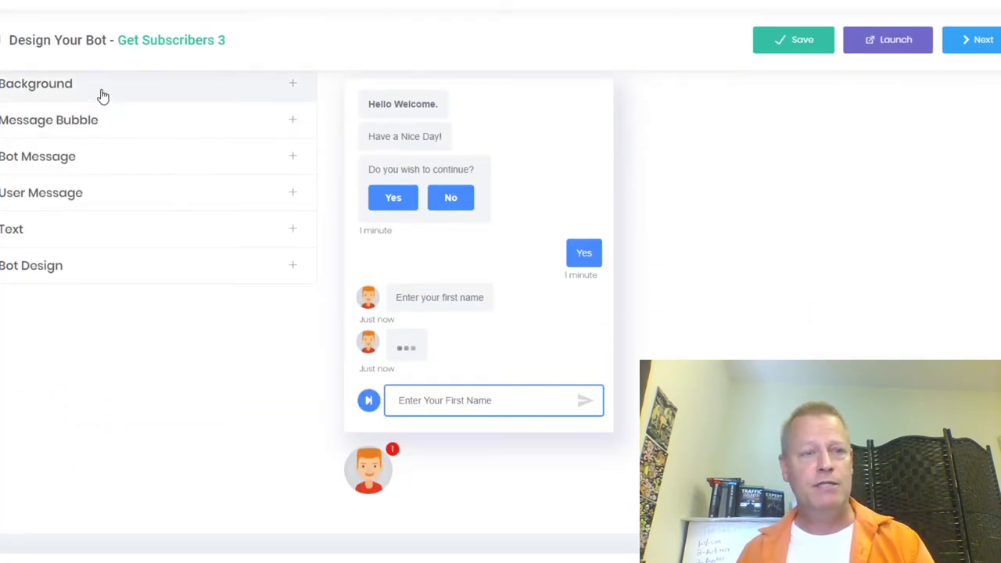
click(103, 95)
Set the chat background to a solid pale cyan colour, E2FFFE.
click(137, 157)
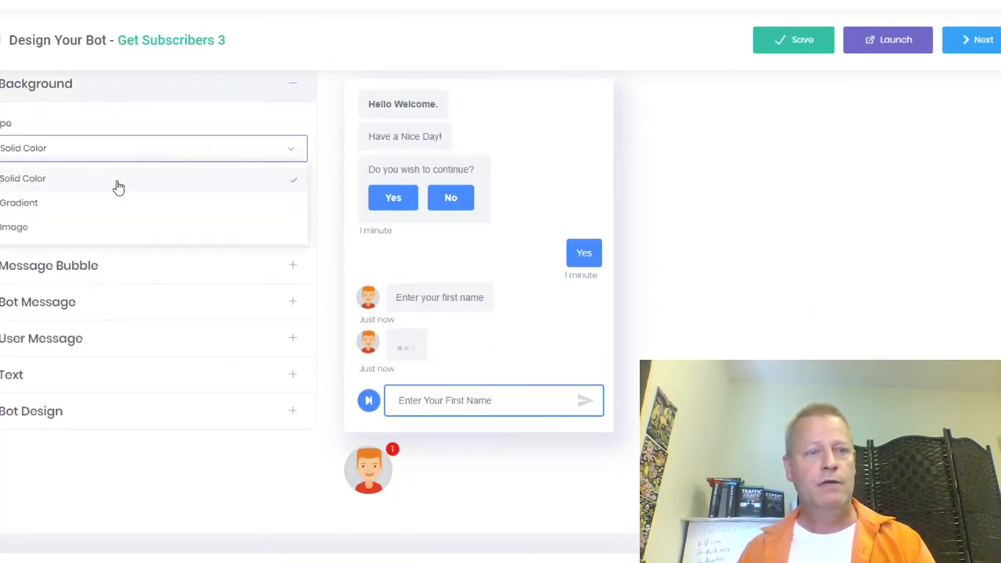
click(118, 182)
click(99, 203)
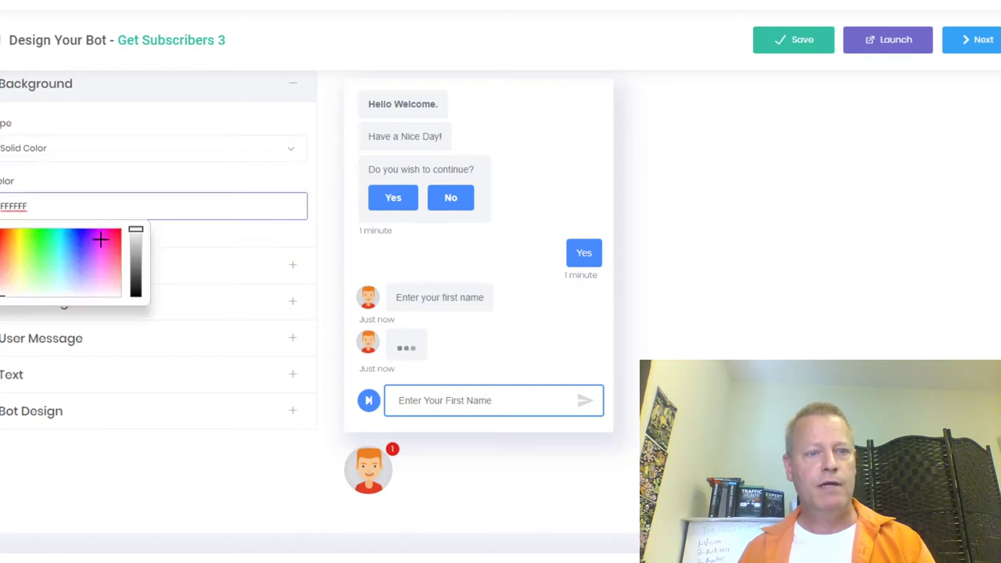
click(33, 283)
click(57, 282)
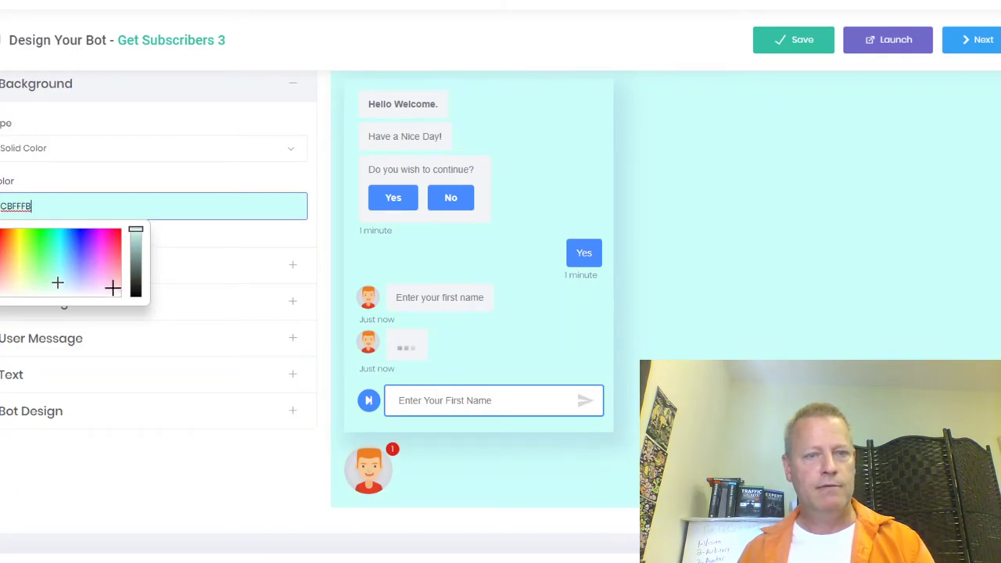
click(59, 288)
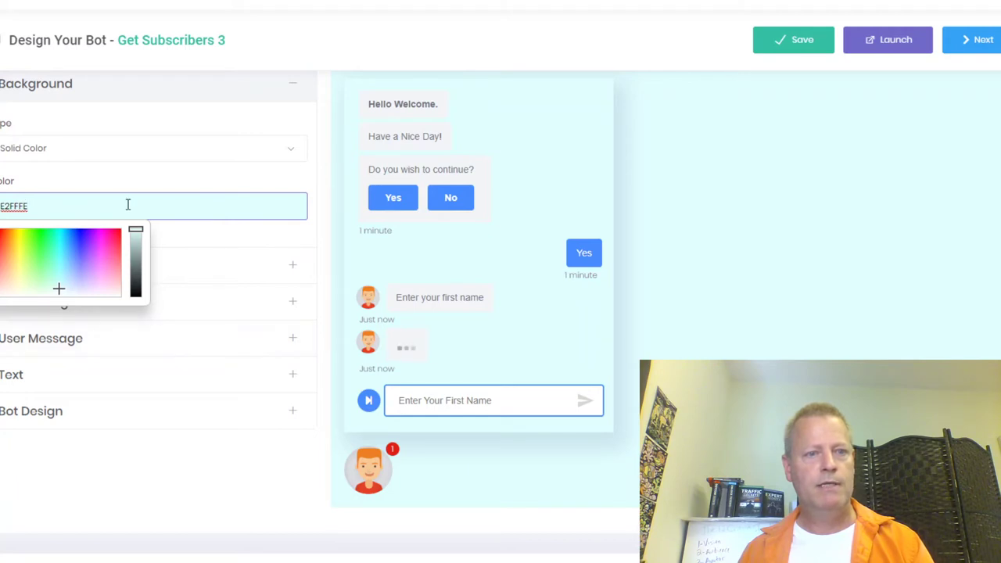
Expand the User Message and Message Bubble settings sections.
click(150, 337)
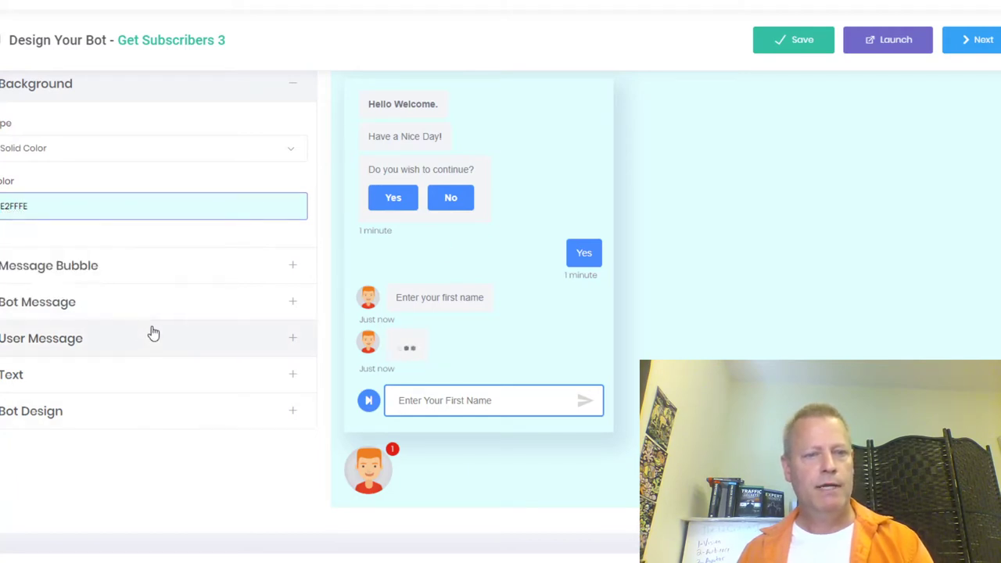
scroll(161, 283, up, 2)
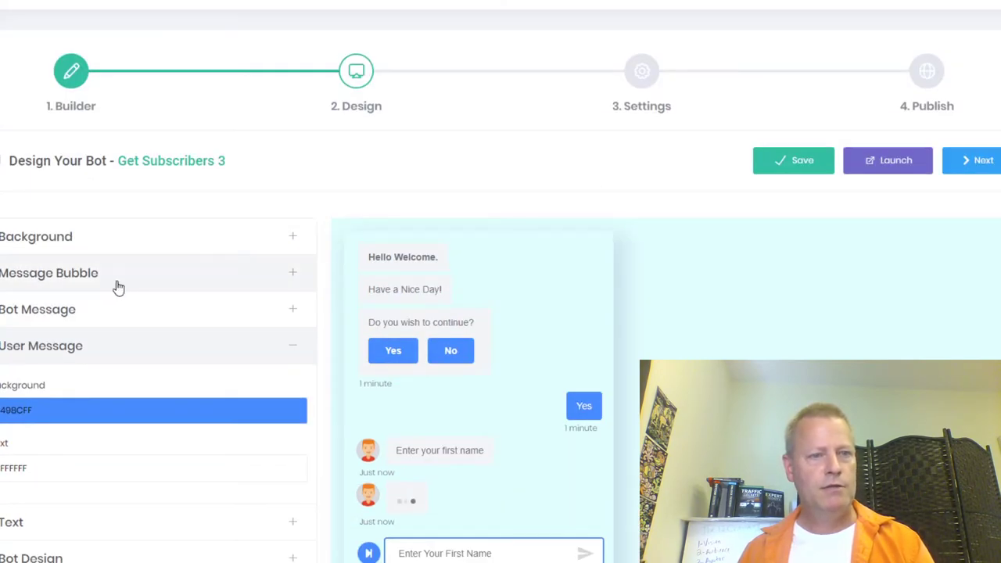
click(157, 275)
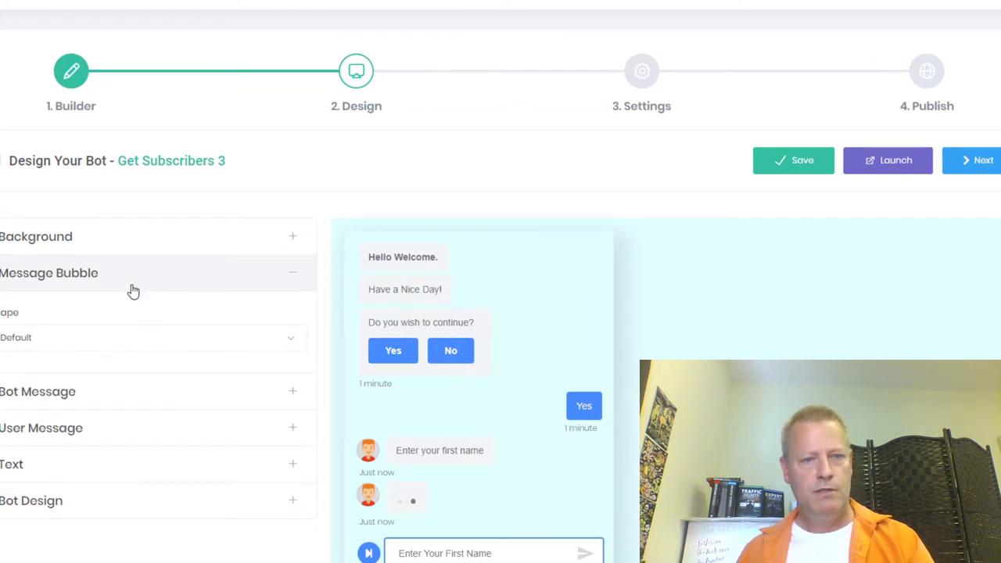
Set the message bubble shape to Shape 3.
click(138, 347)
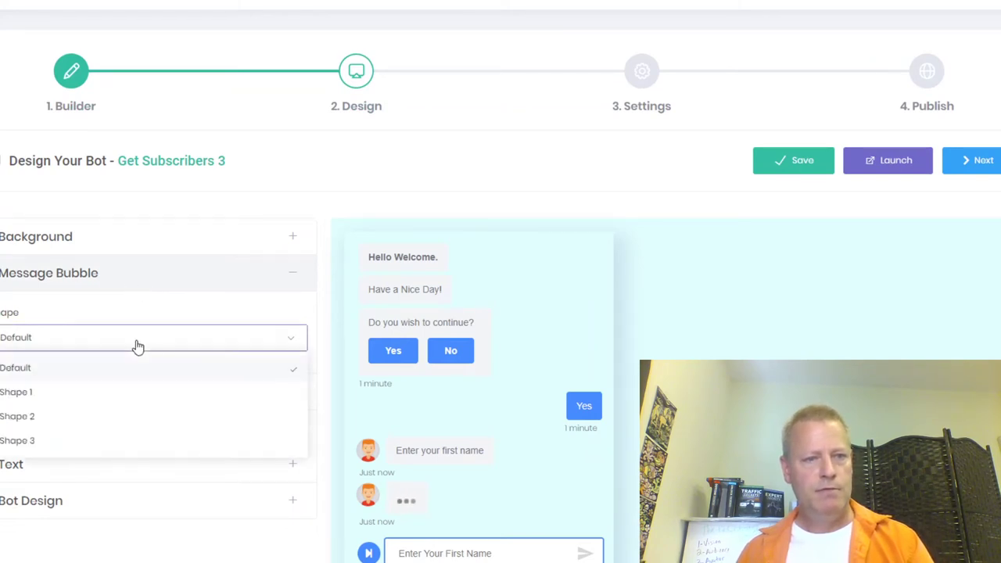
click(62, 391)
click(74, 344)
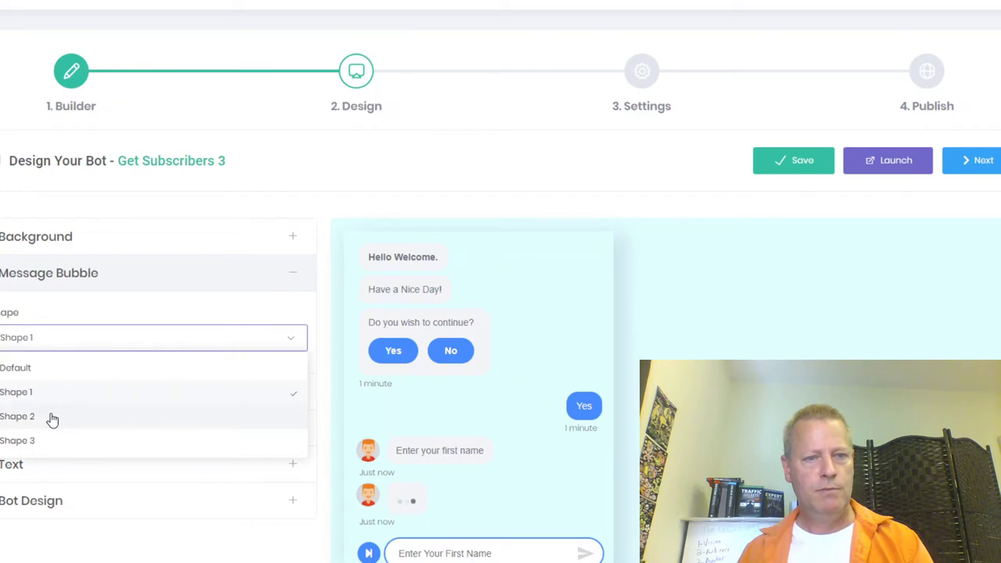
click(50, 417)
click(73, 345)
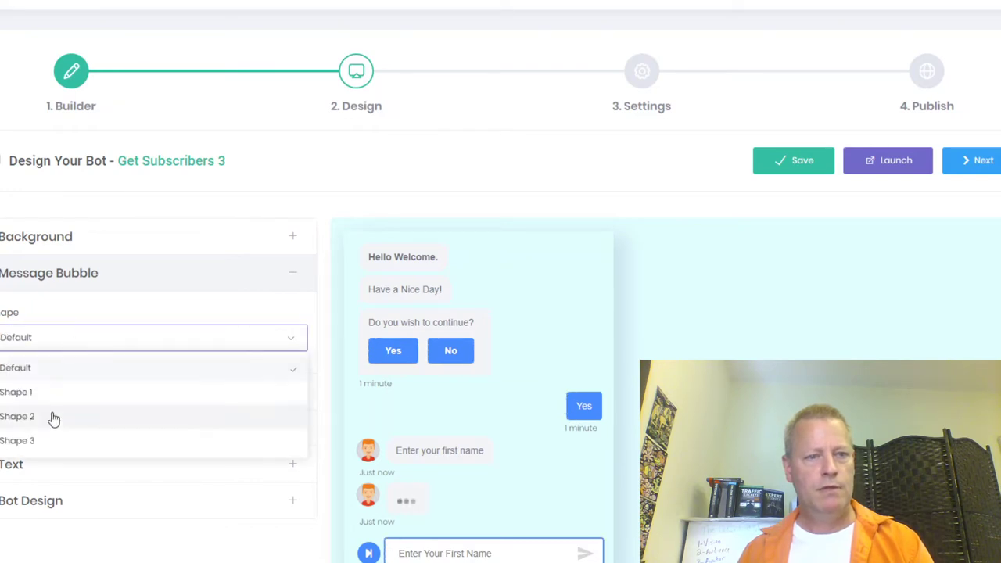
click(44, 441)
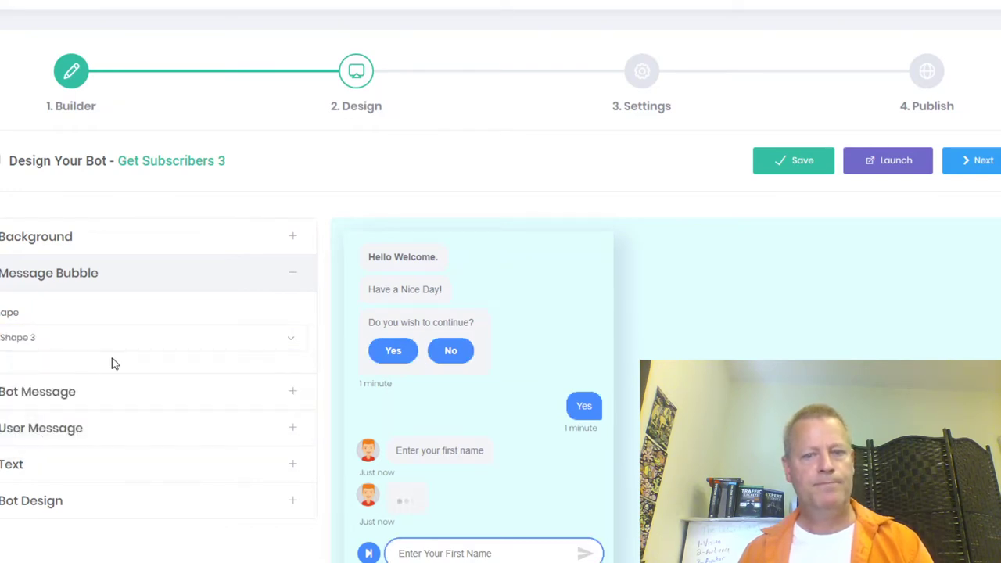
Make the bot message text colour blue, 2849FF.
scroll(111, 363, down, 2)
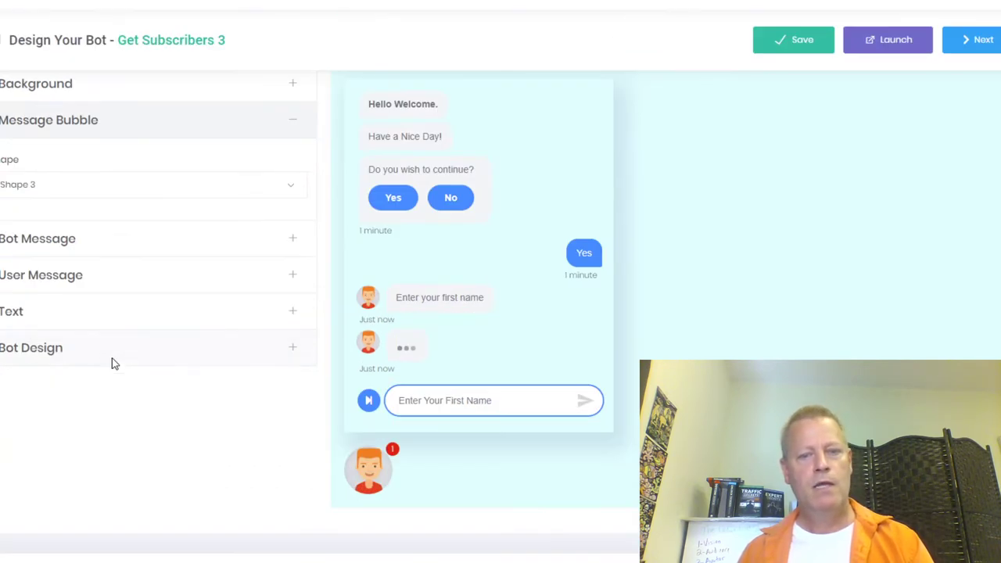
click(102, 243)
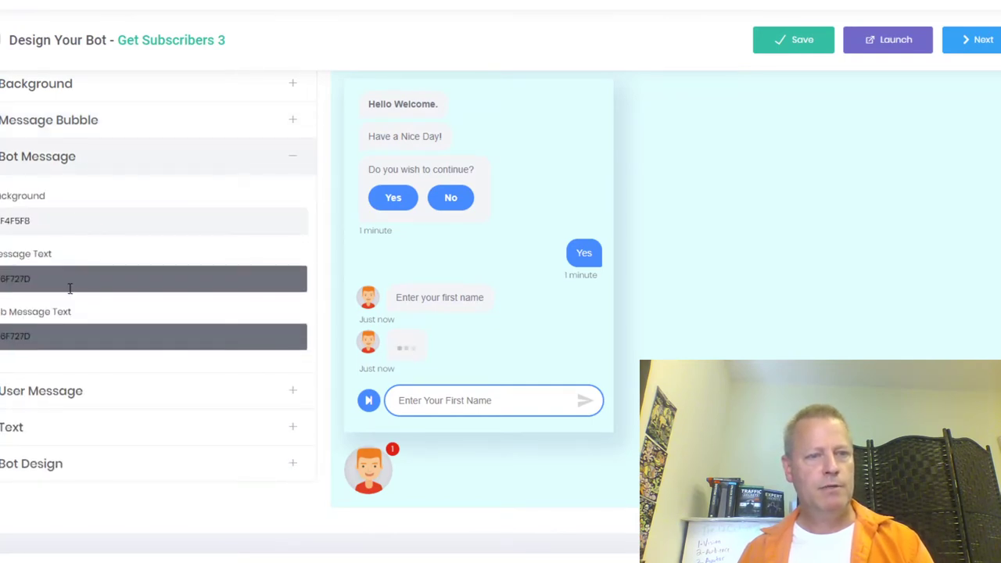
click(99, 279)
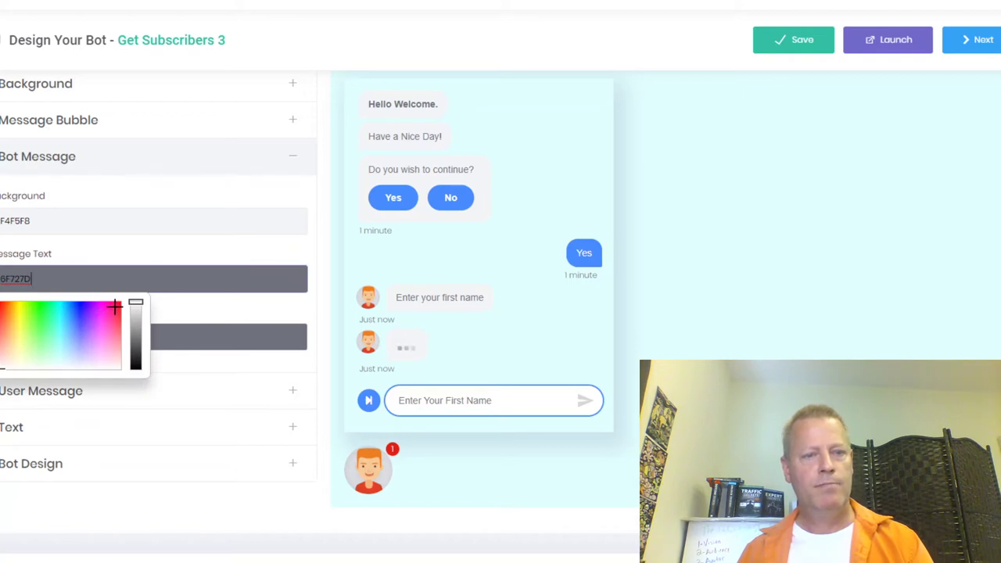
click(113, 305)
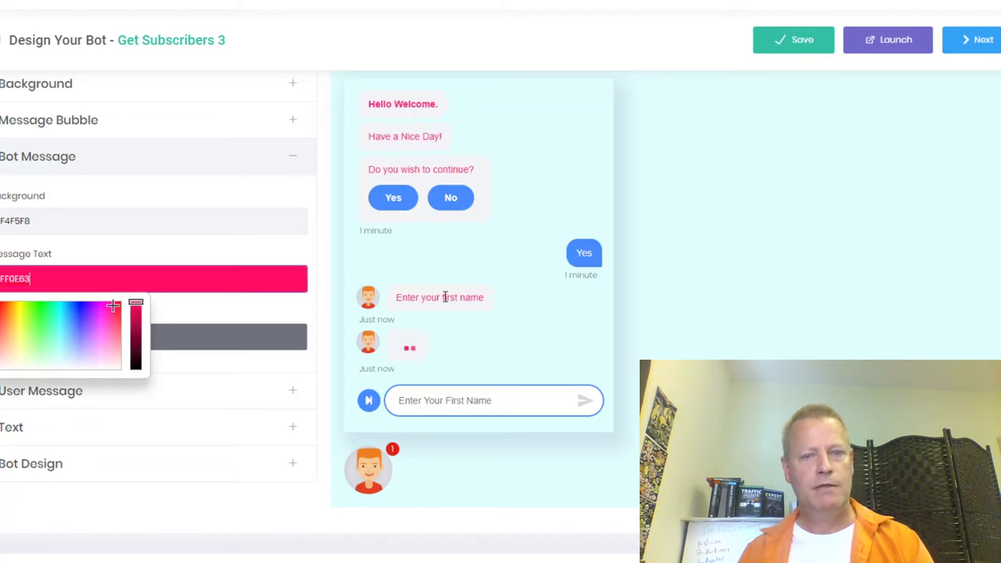
drag(102, 310, 78, 312)
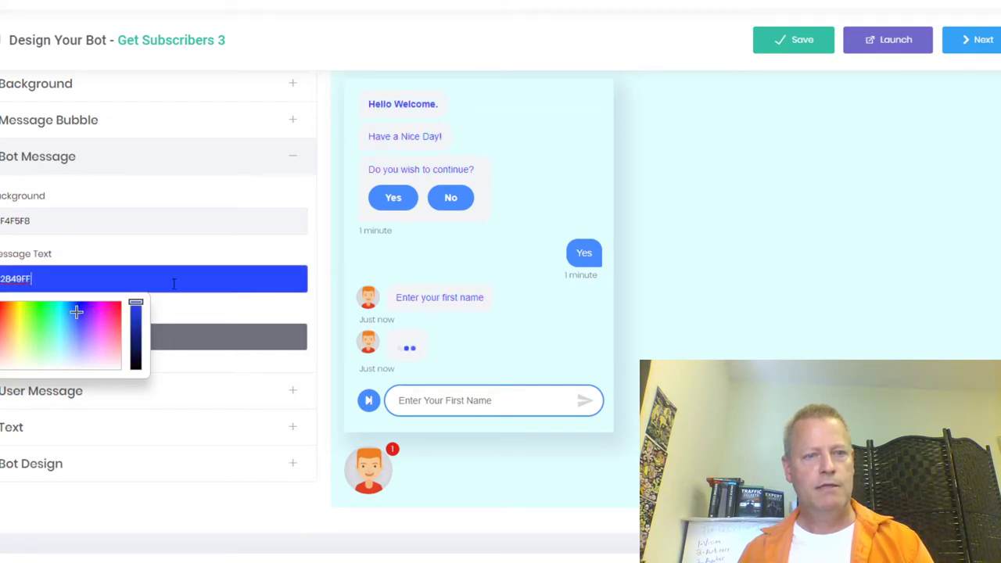
click(201, 308)
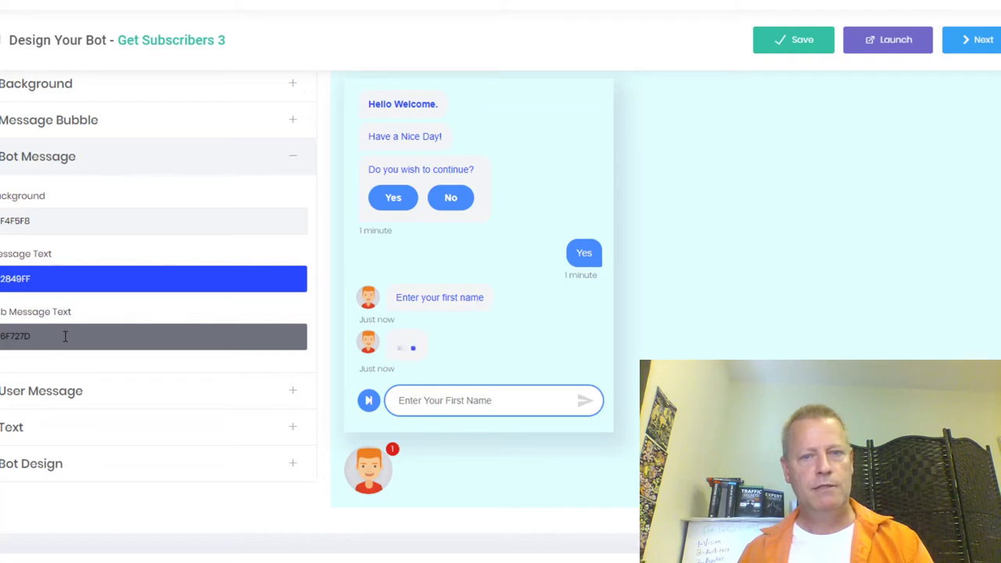
click(113, 465)
Choose the bearded cartoon avatar for both the After Load and Pre-Load bot icons.
scroll(188, 326, down, 3)
click(152, 408)
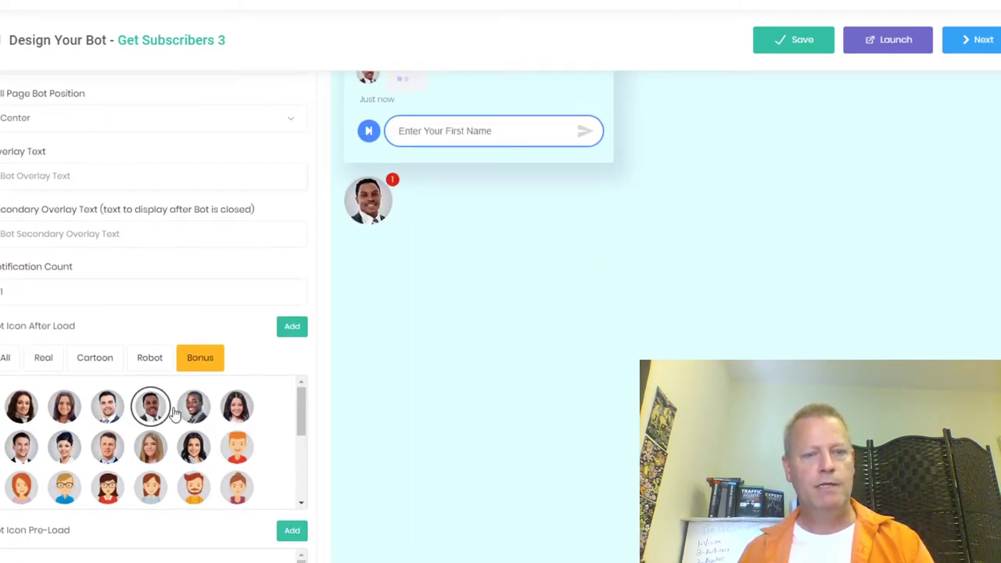
click(240, 413)
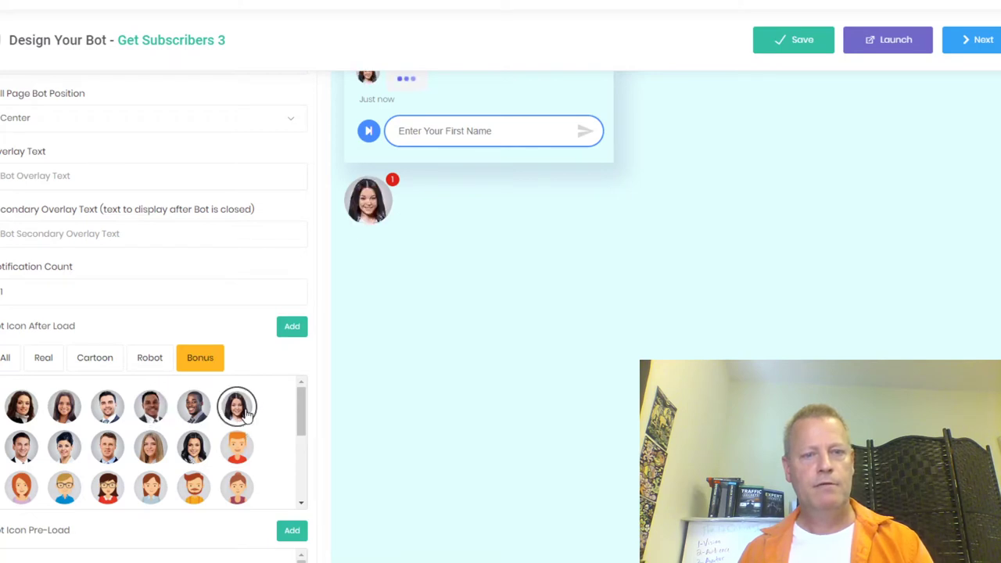
click(241, 449)
click(197, 489)
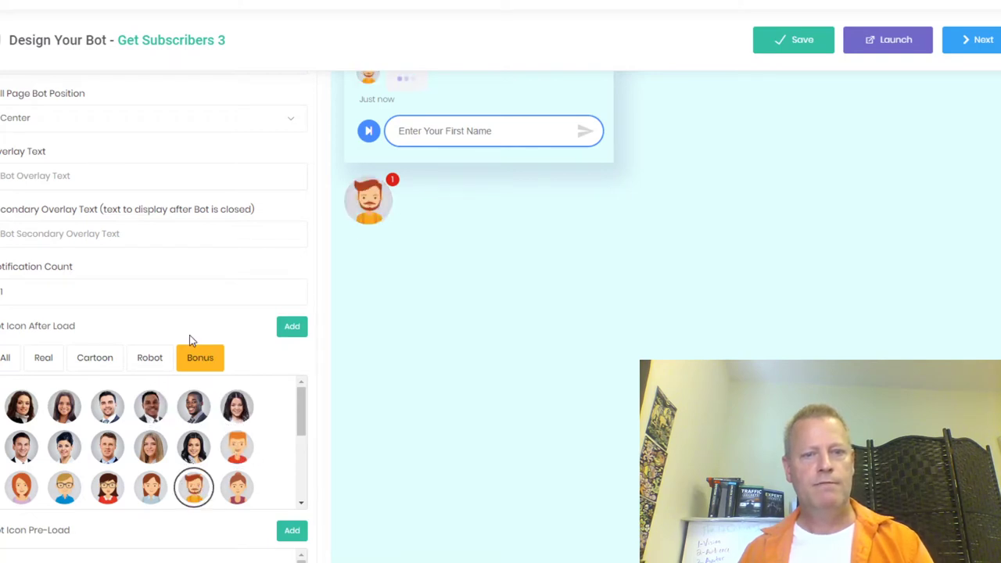
scroll(148, 313, down, 3)
click(191, 466)
scroll(208, 333, up, 2)
scroll(208, 333, down, 2)
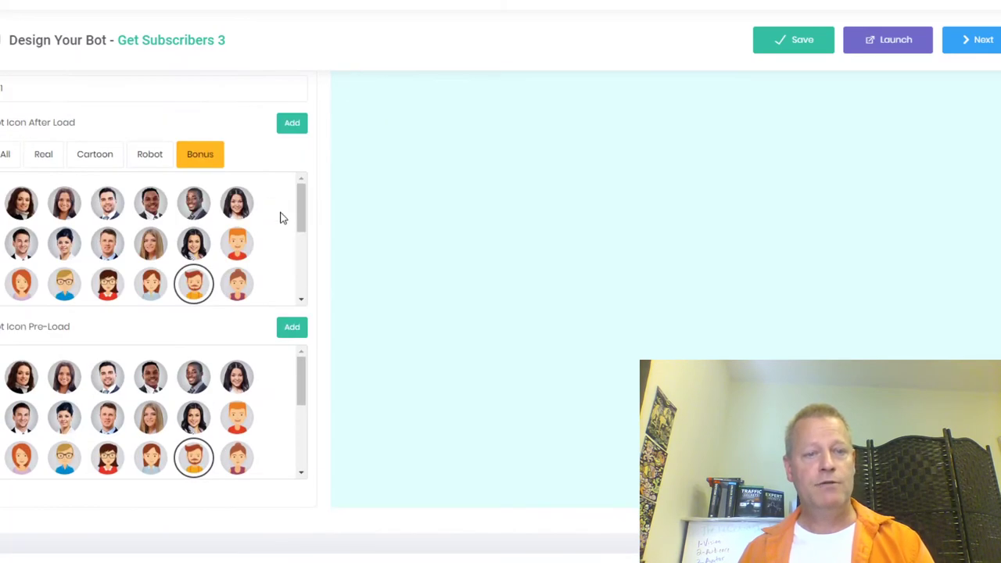
click(300, 126)
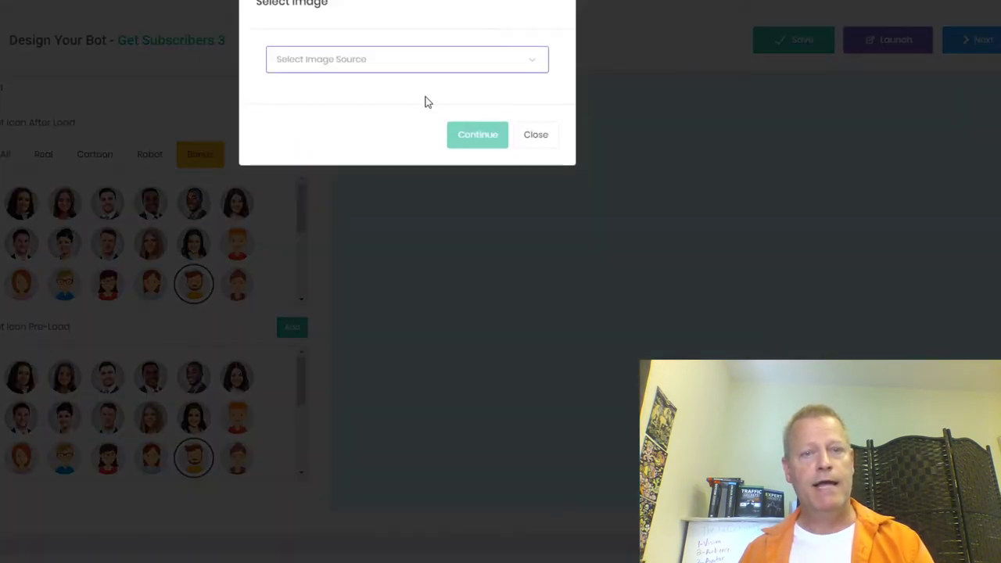
Add the first gallery headshot photo as the after-load bot icon.
click(369, 69)
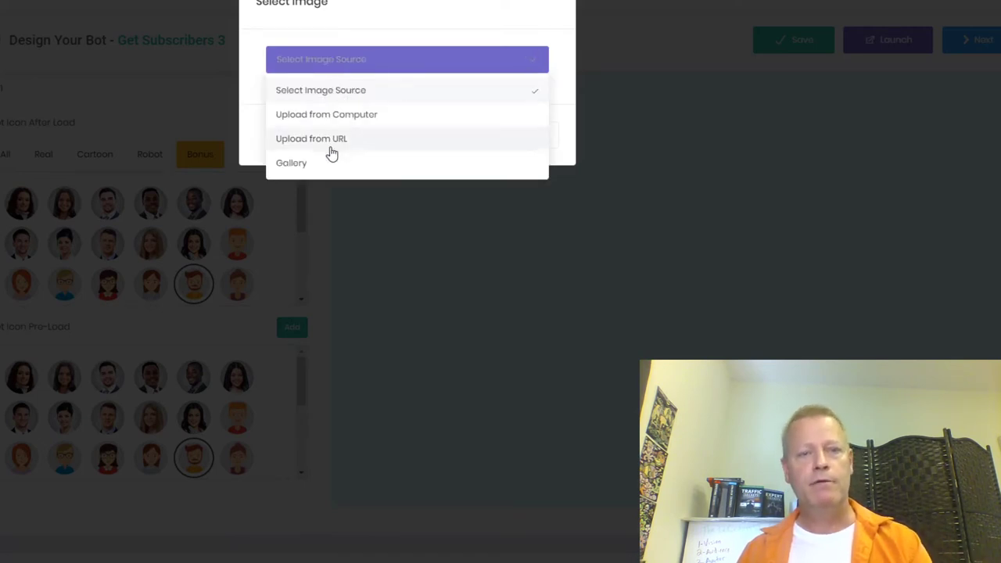
click(305, 163)
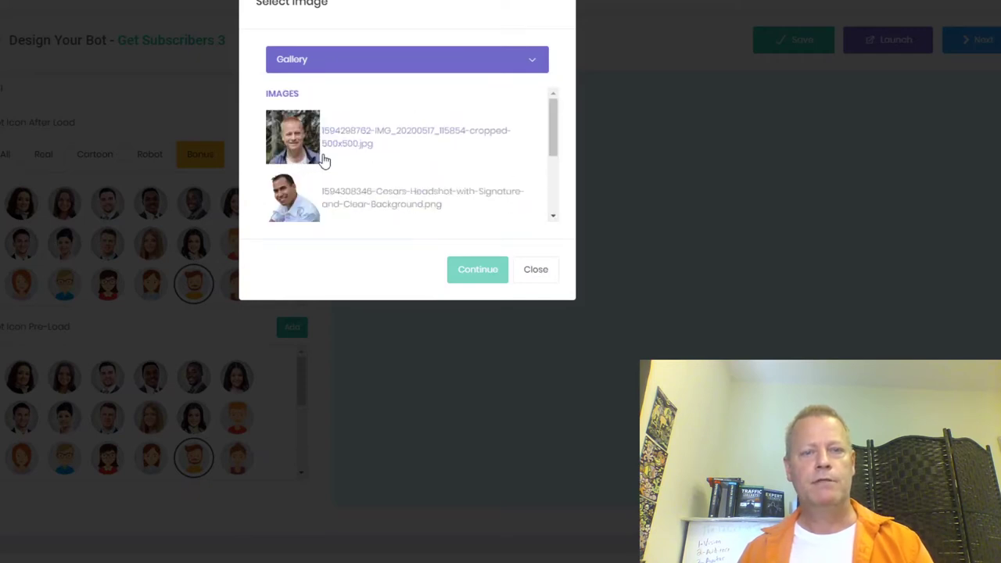
click(305, 152)
click(476, 274)
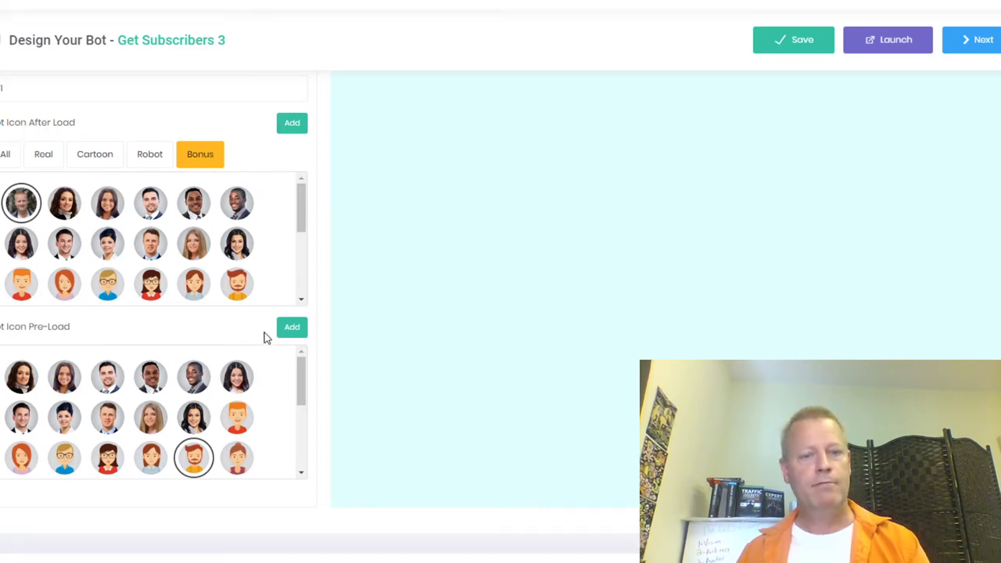
mouse_move(301, 372)
mouse_down()
mouse_move(299, 446)
mouse_move(299, 355)
mouse_up()
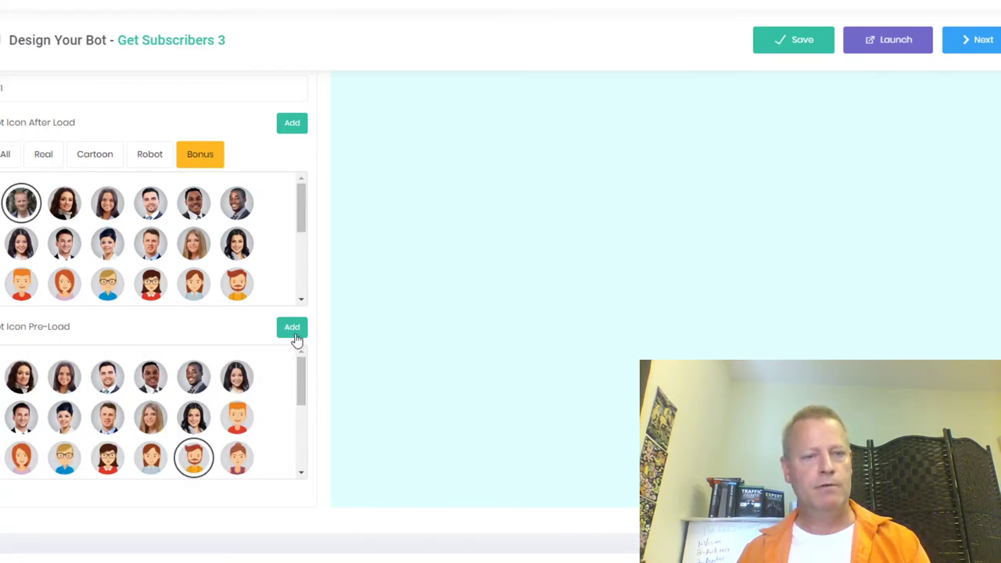
Add the same gallery headshot as the pre-load bot icon and keep it selected.
click(294, 328)
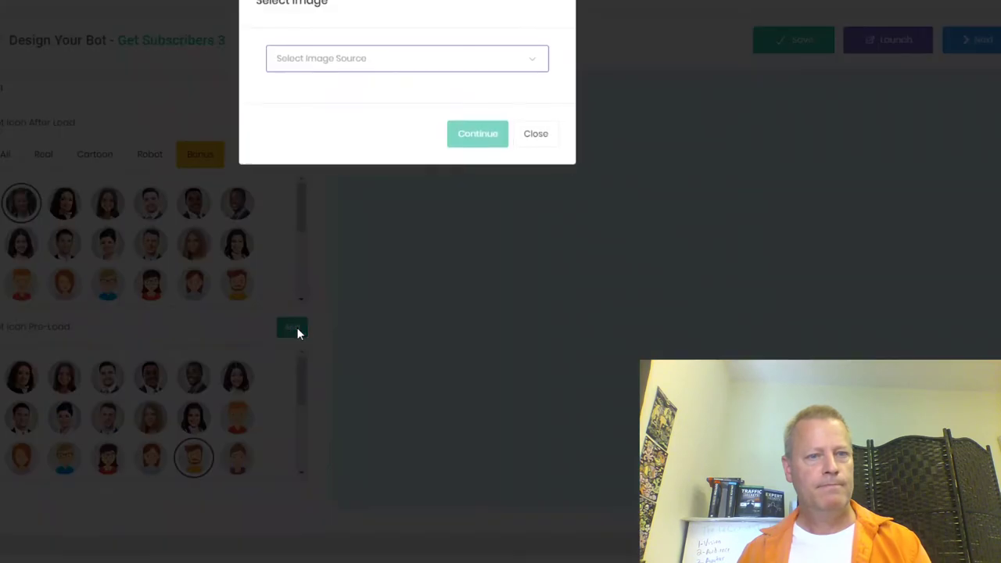
click(332, 69)
click(298, 163)
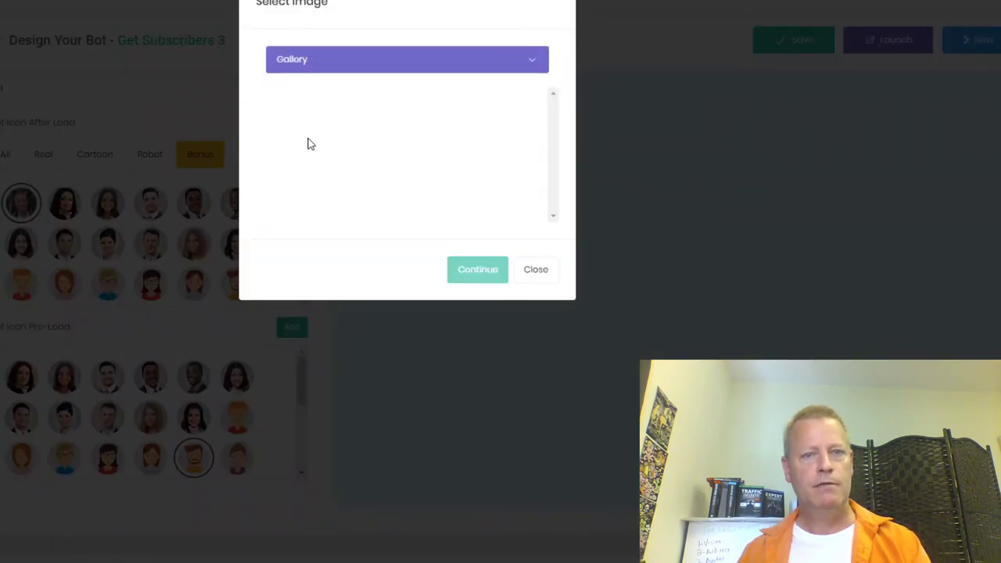
click(478, 271)
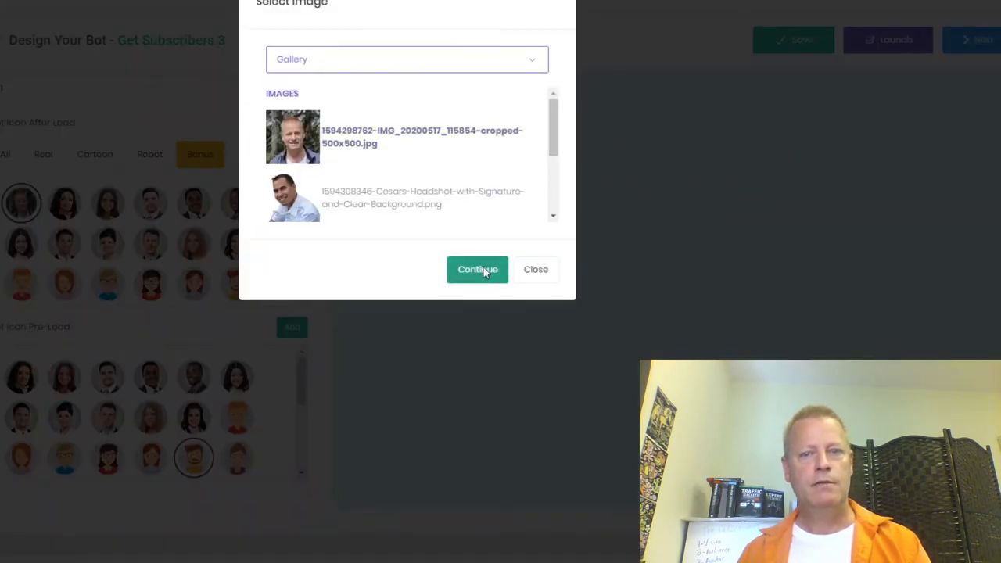
click(22, 377)
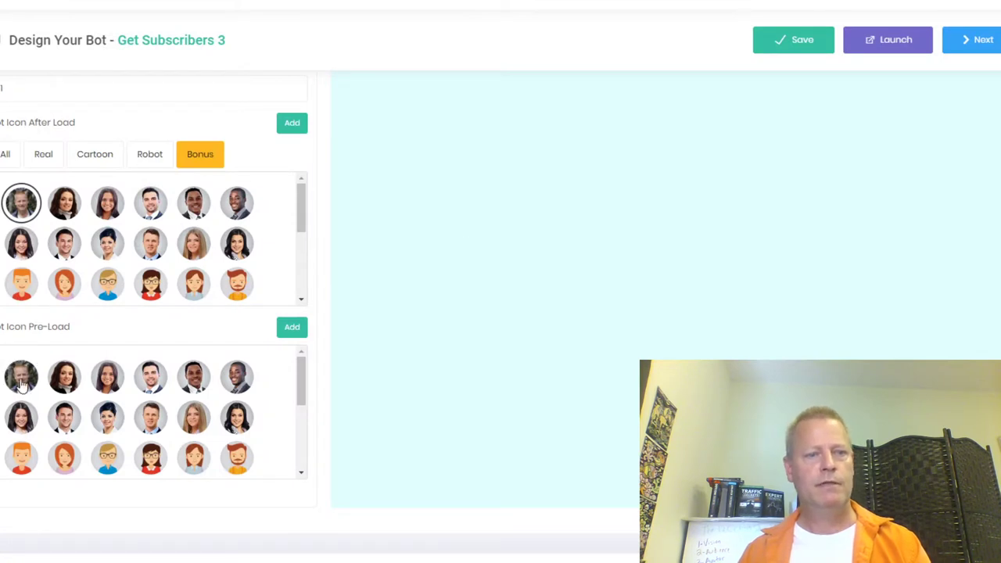
click(21, 377)
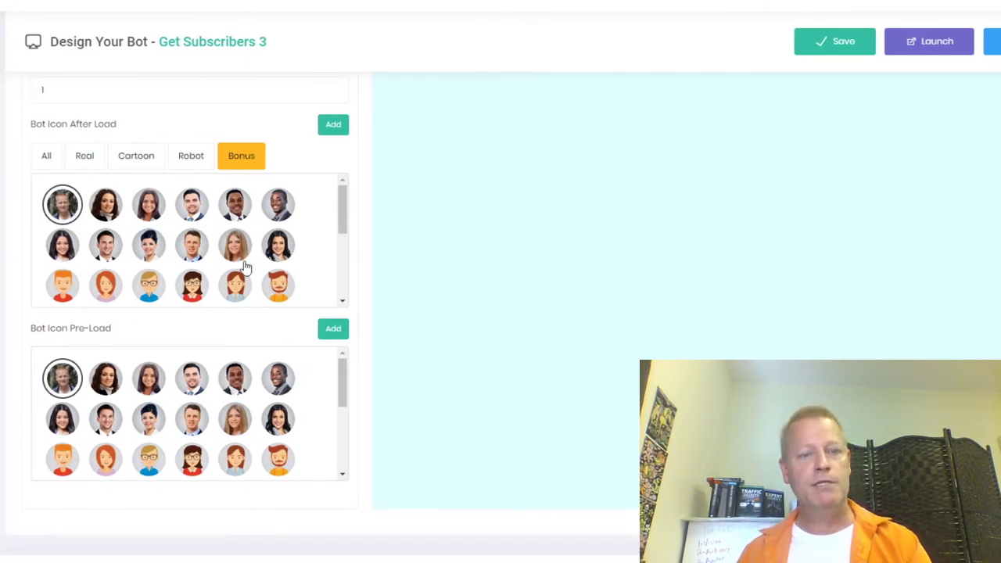
Reselect the bearded cartoon as the after-load icon and save the design.
click(277, 286)
click(278, 245)
click(249, 283)
click(278, 289)
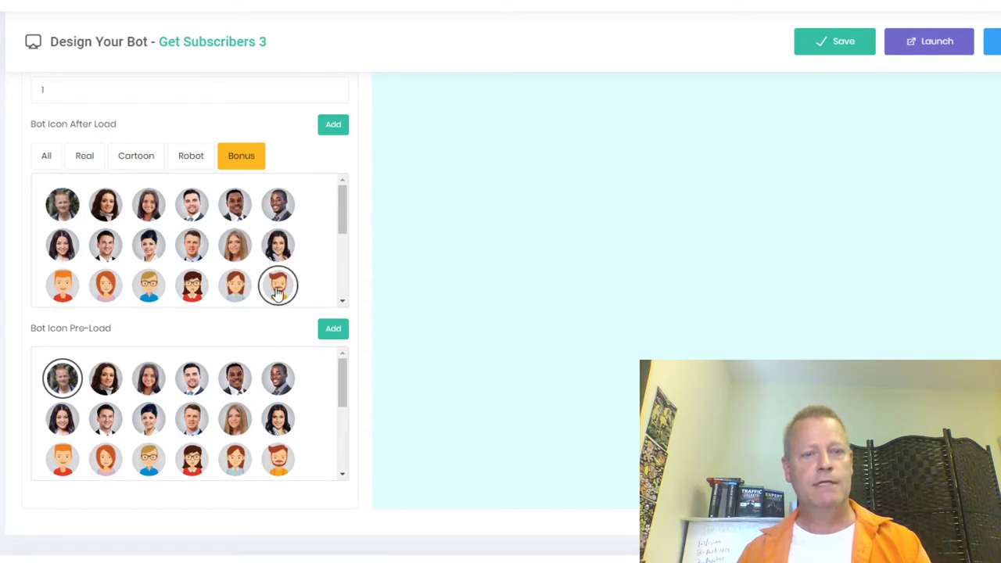
click(843, 47)
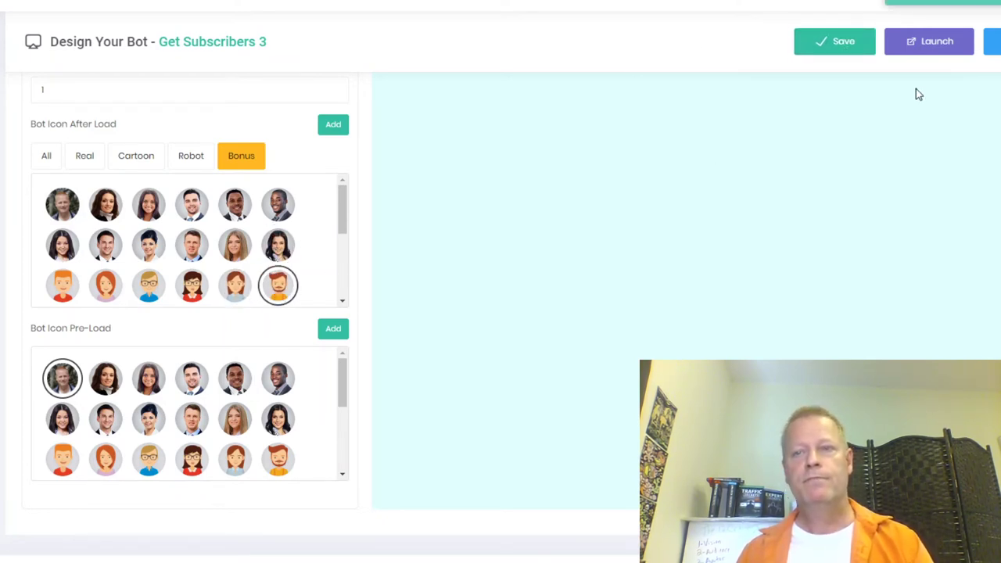
scroll(720, 102, up, 5)
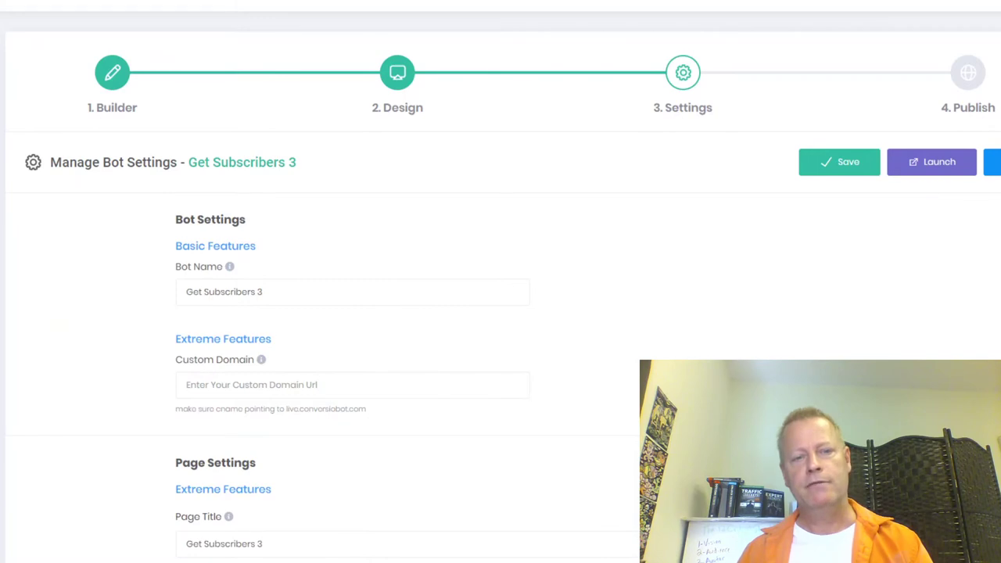
Change the Page Title from Get Subscribers 3 to Get Subscribers.
scroll(306, 362, down, 2)
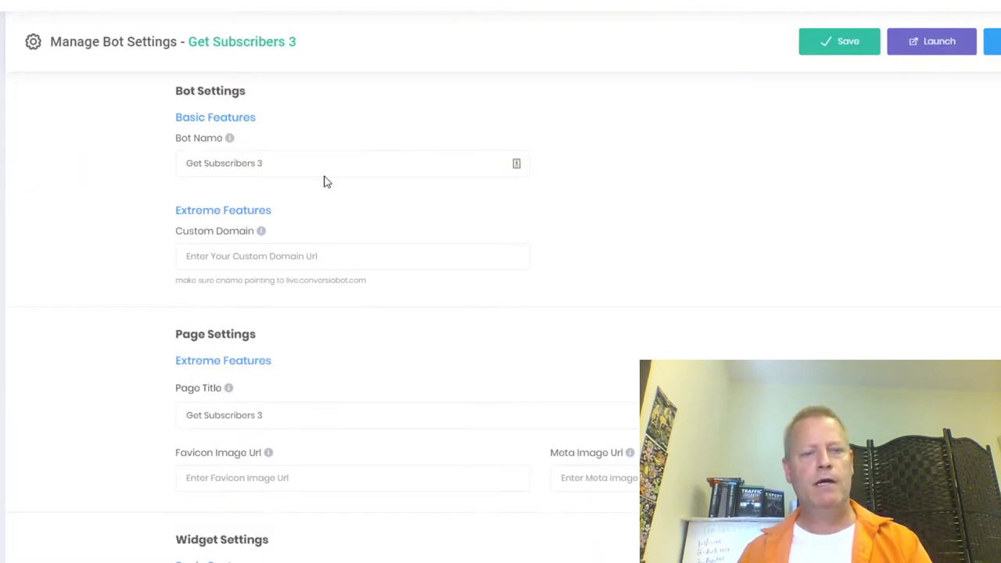
click(283, 257)
scroll(341, 384, down, 3)
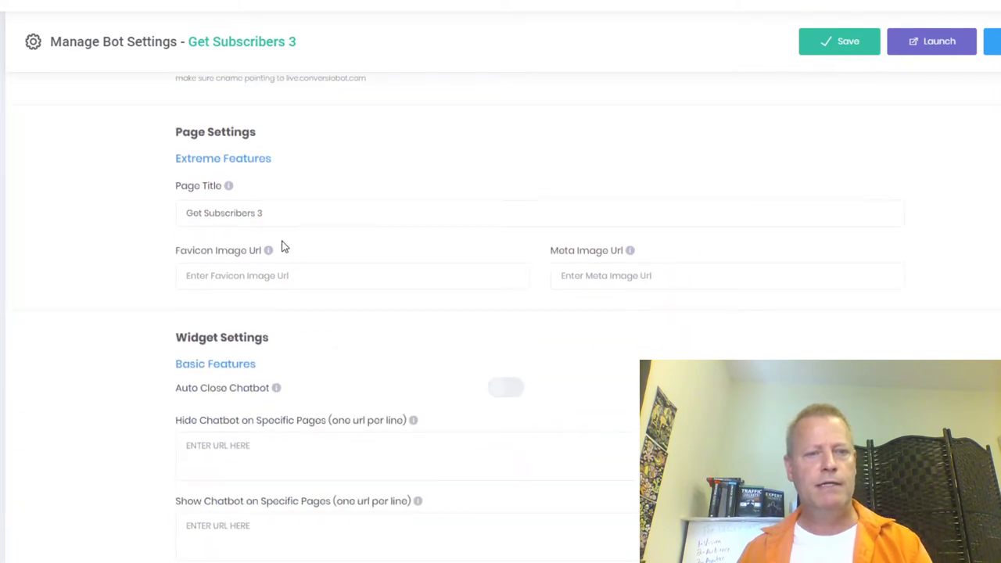
drag(288, 216, 164, 223)
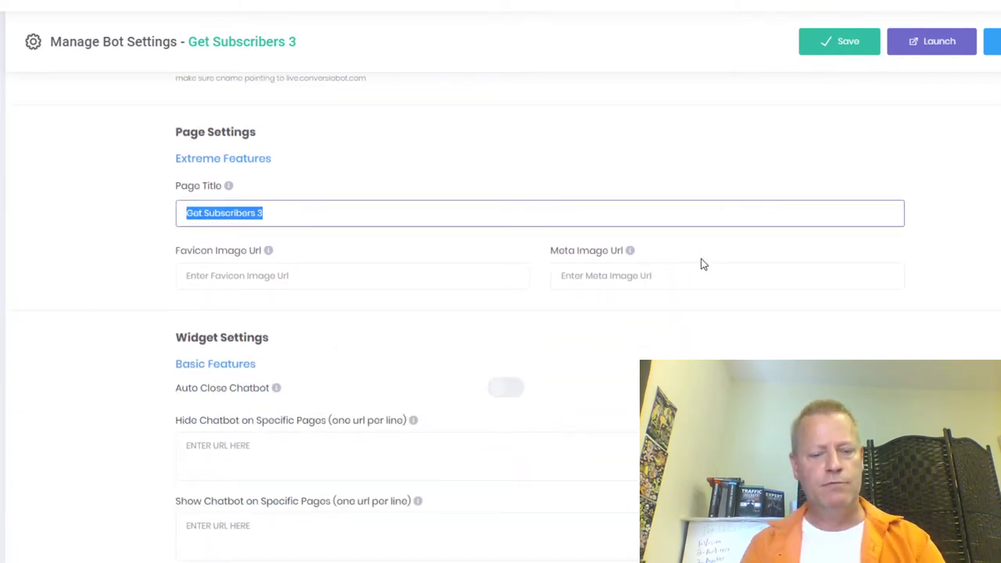
key(End)
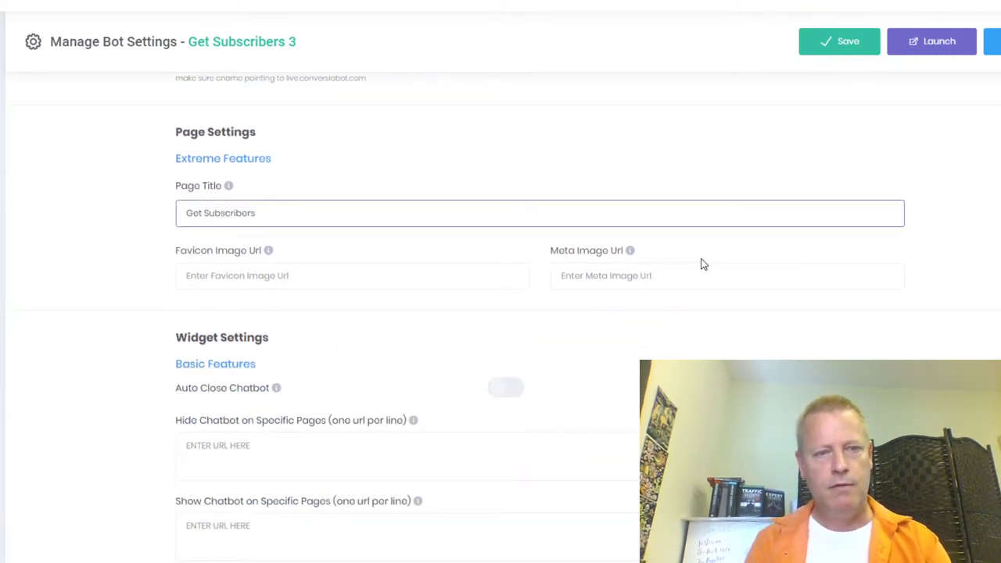
click(407, 458)
scroll(255, 385, up, 4)
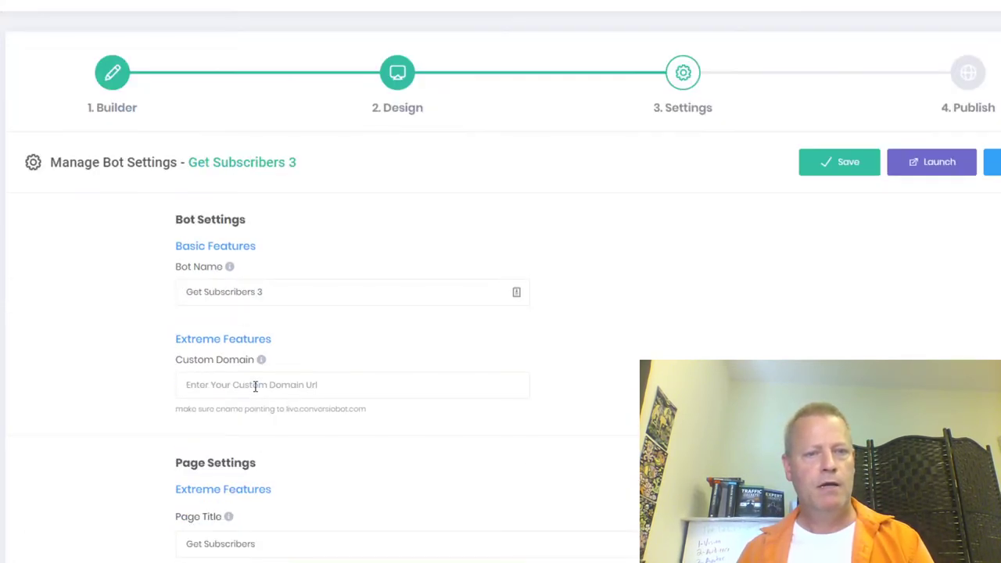
Rename the bot to Get Subscribers, then save and launch it.
click(290, 291)
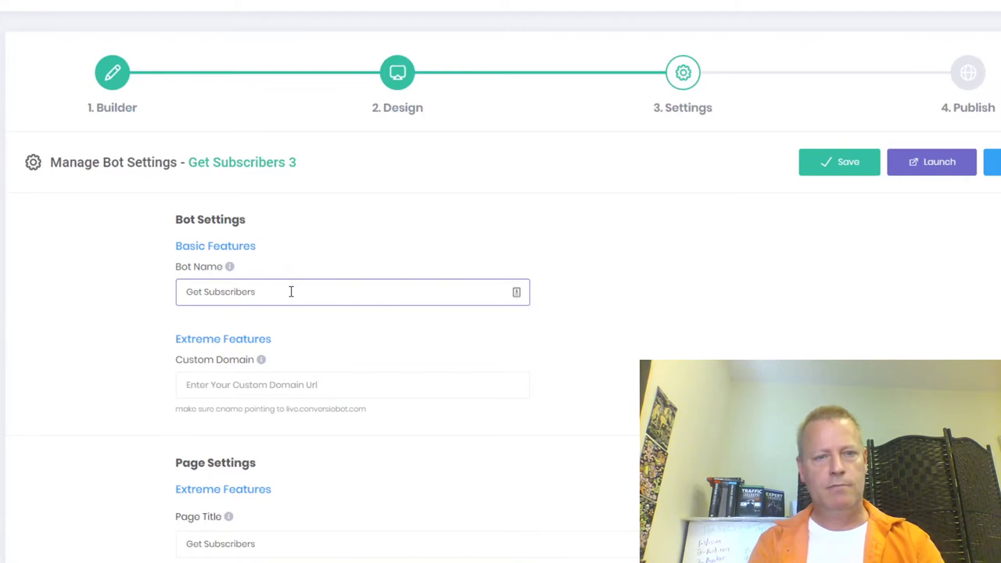
click(860, 358)
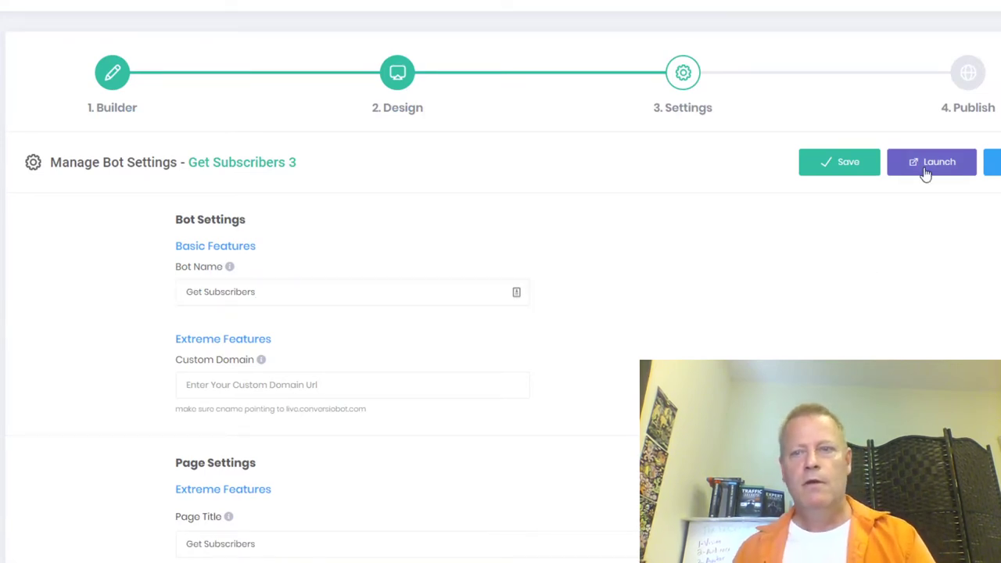
click(859, 165)
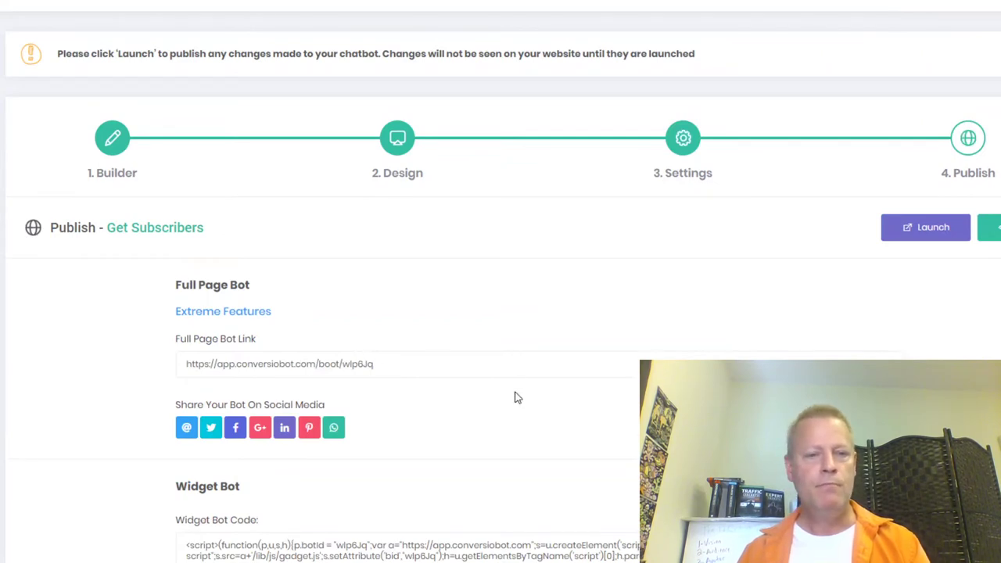
Copy the Get Subscribers Widget Bot Code snippet, then scroll down to the preview section.
click(356, 365)
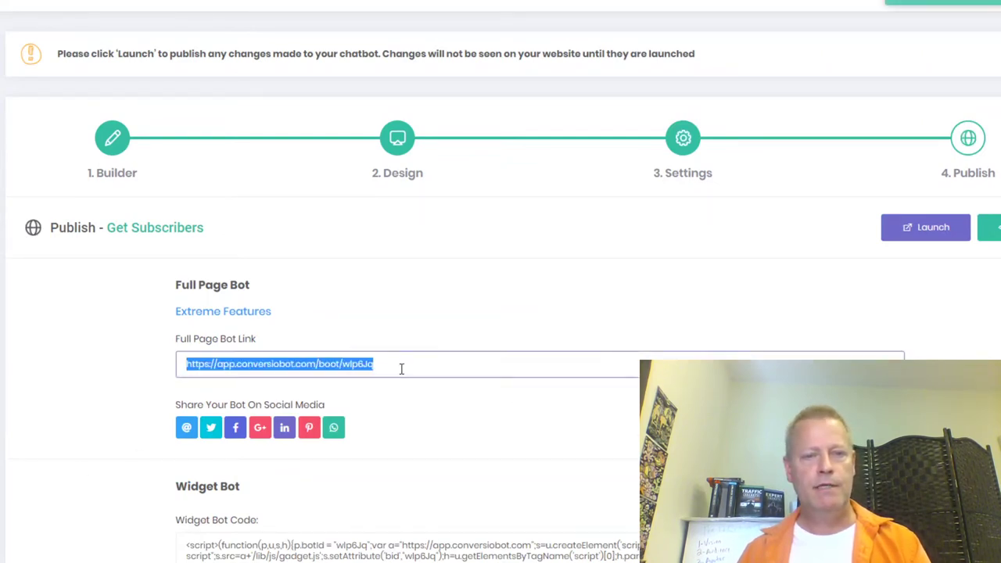
click(143, 385)
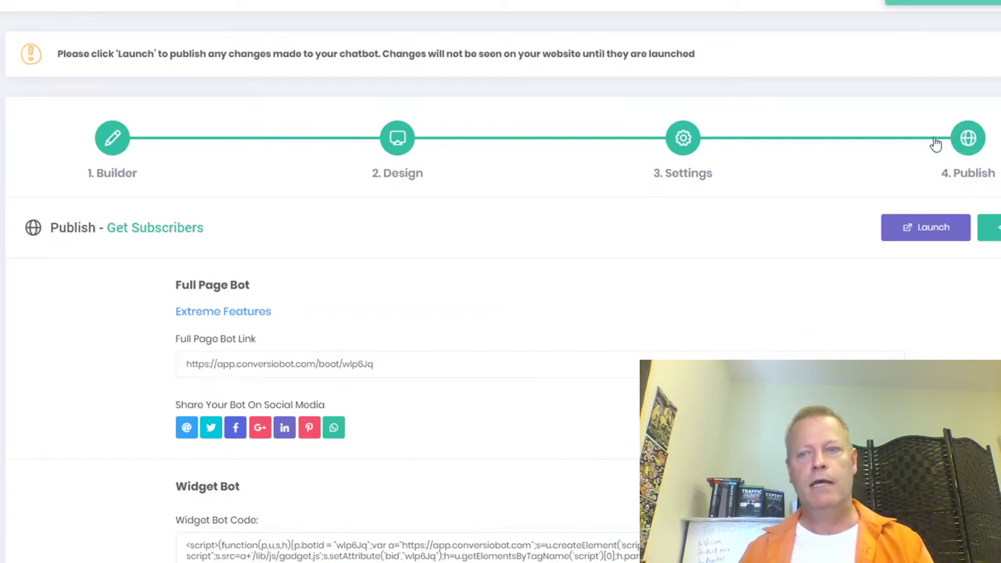
scroll(487, 403, down, 4)
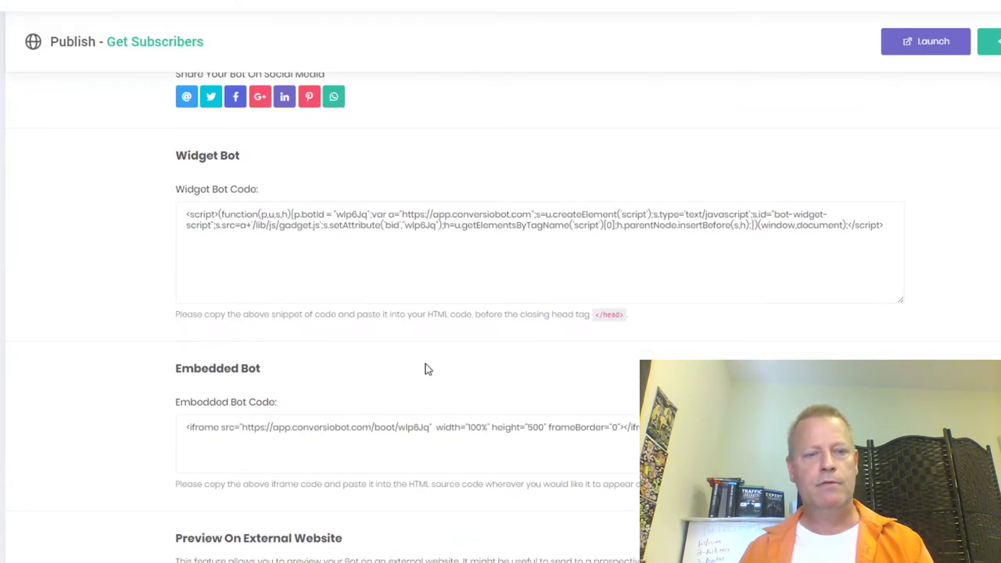
click(281, 228)
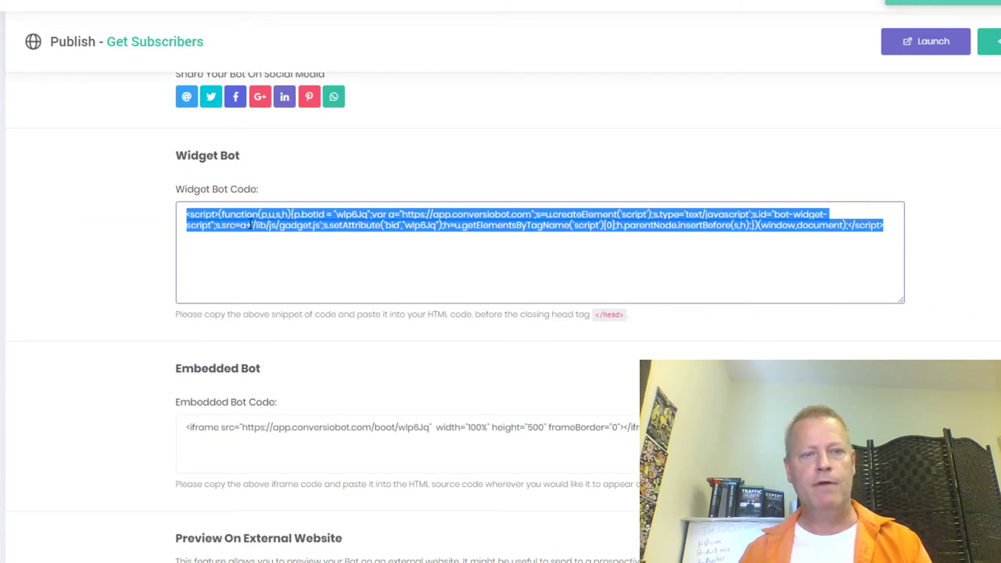
click(313, 213)
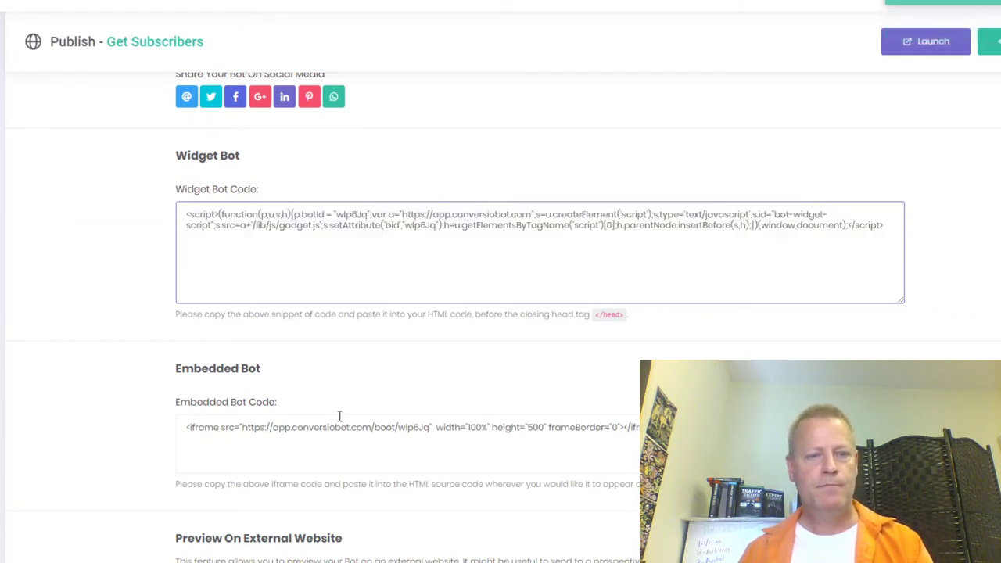
scroll(242, 444, down, 2)
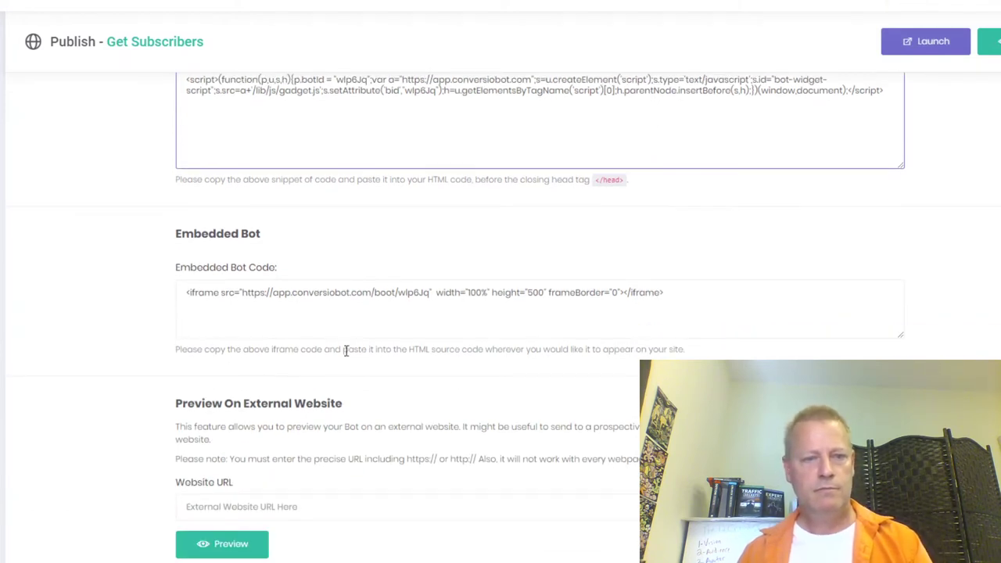
scroll(306, 415, down, 2)
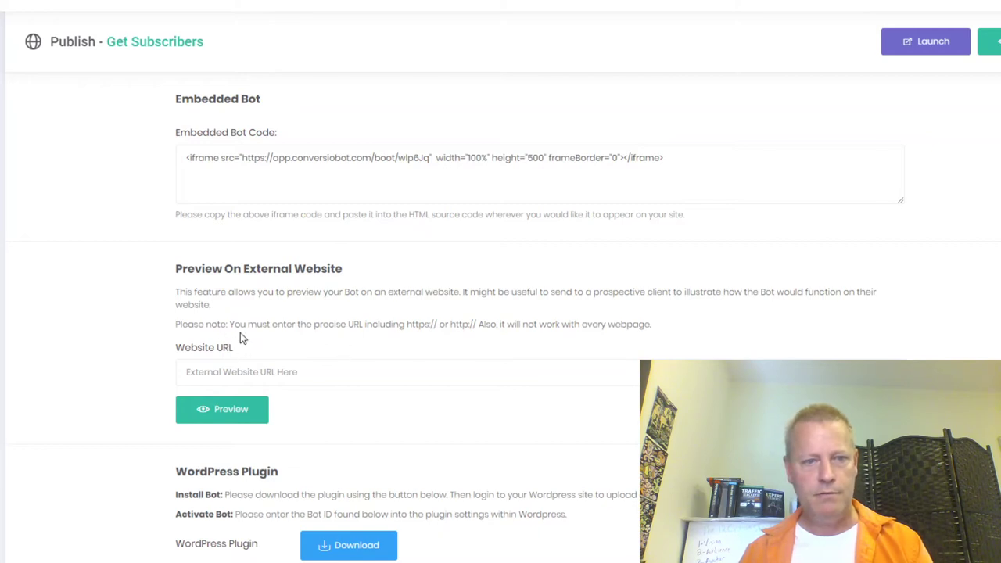
click(315, 372)
text(https://)
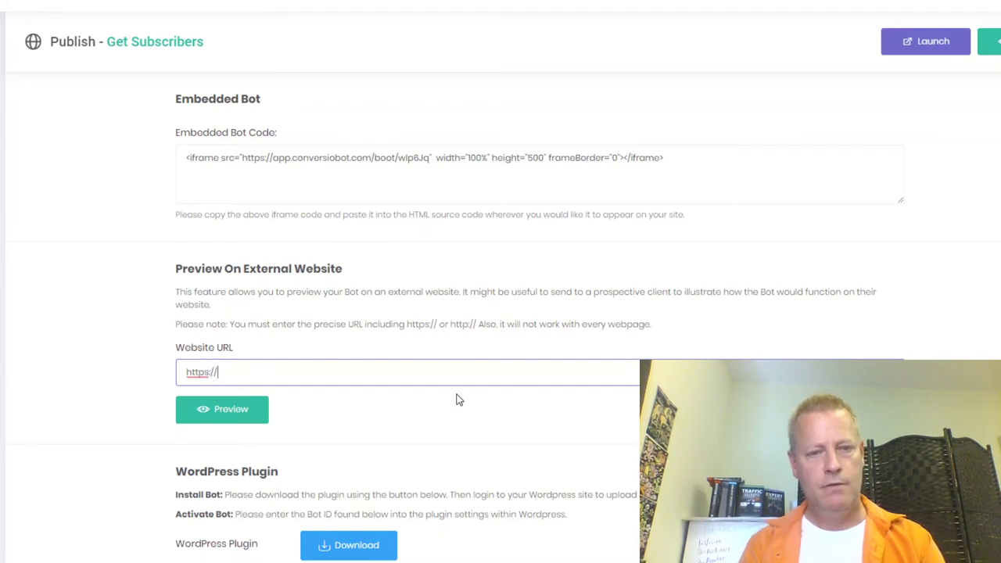
text(snapexec.com)
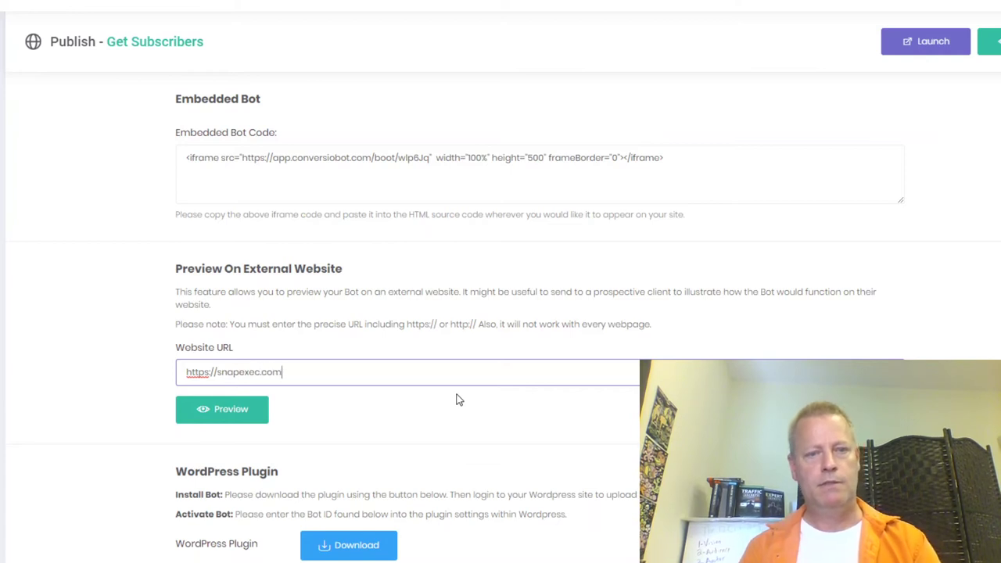
click(250, 409)
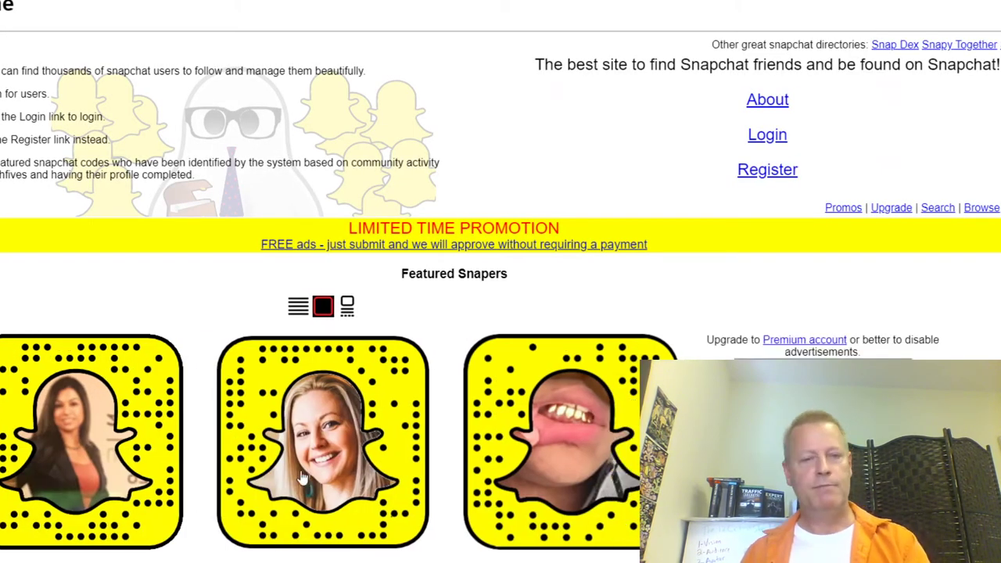
scroll(196, 419, down, 5)
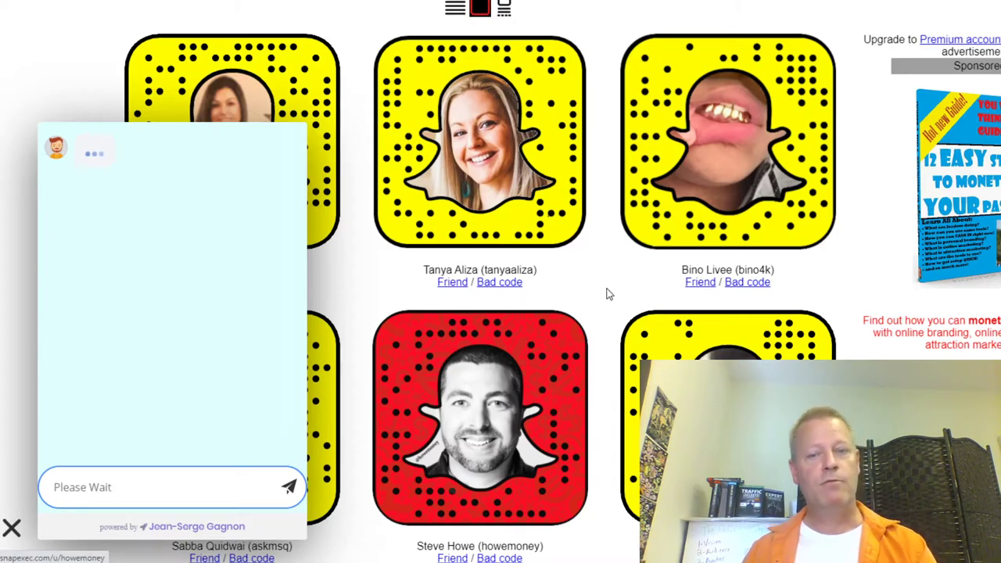
scroll(706, 291, down, 15)
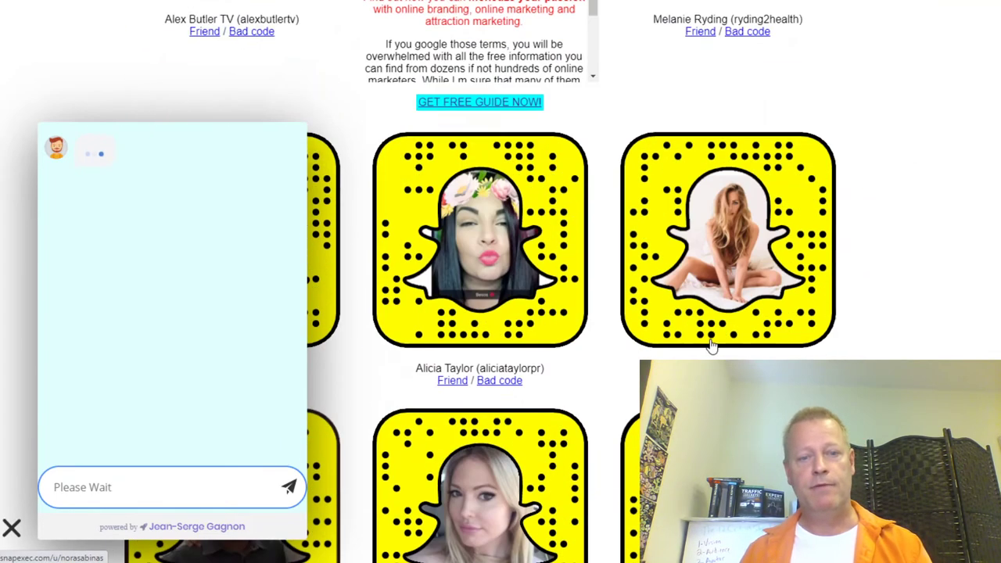
scroll(706, 290, up, 8)
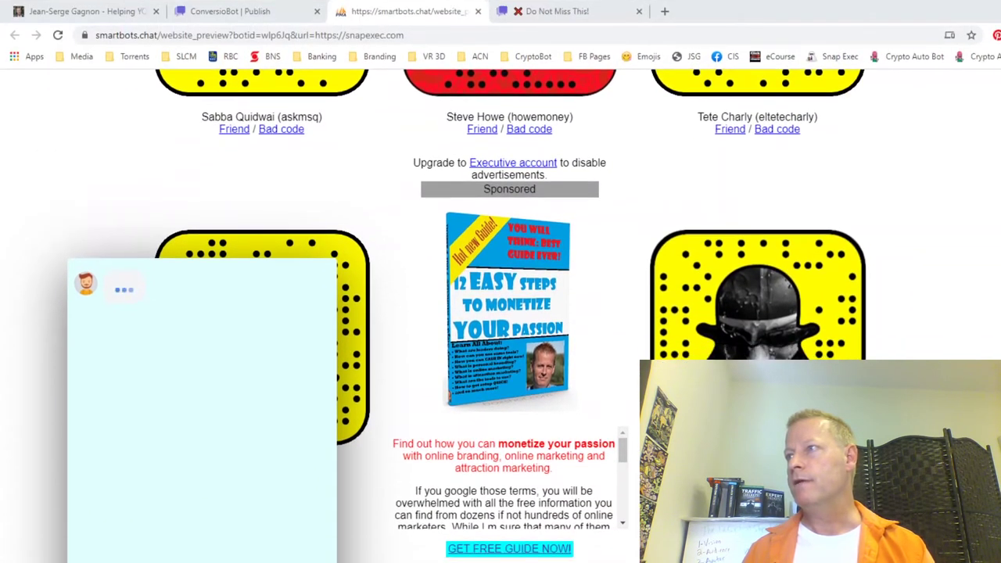
Select the preview page's address, then close the preview tab.
click(312, 34)
click(313, 34)
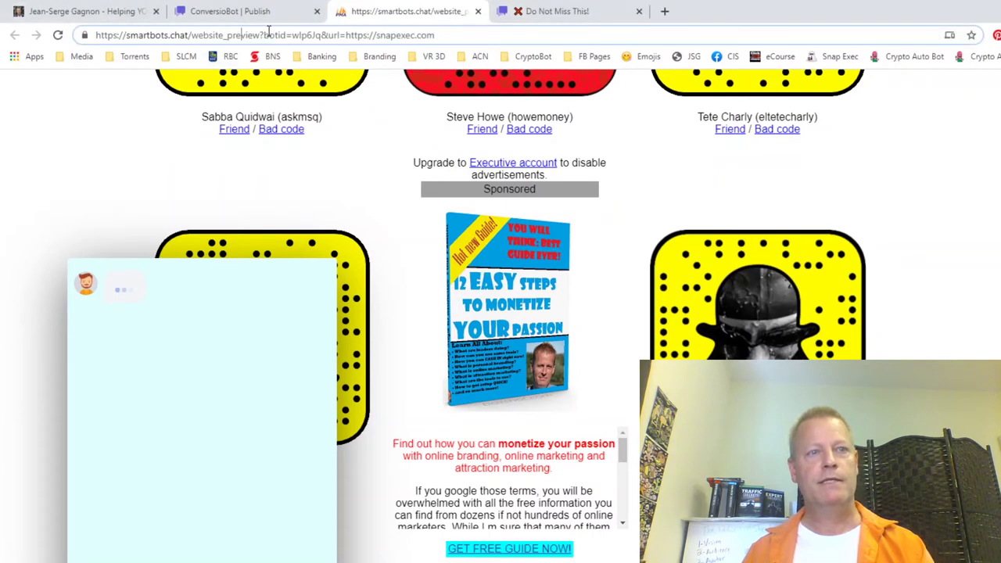
drag(499, 45, 60, 56)
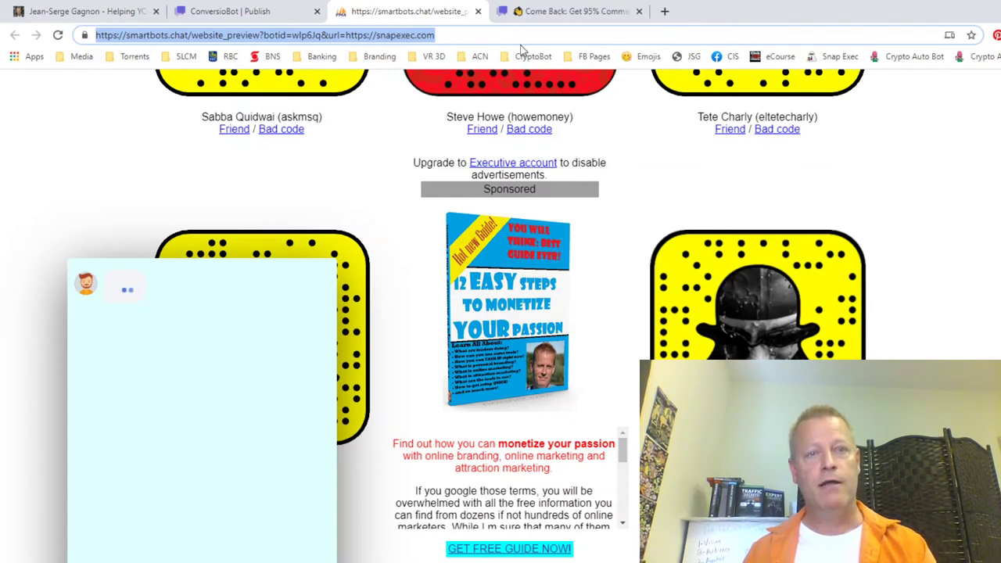
click(476, 12)
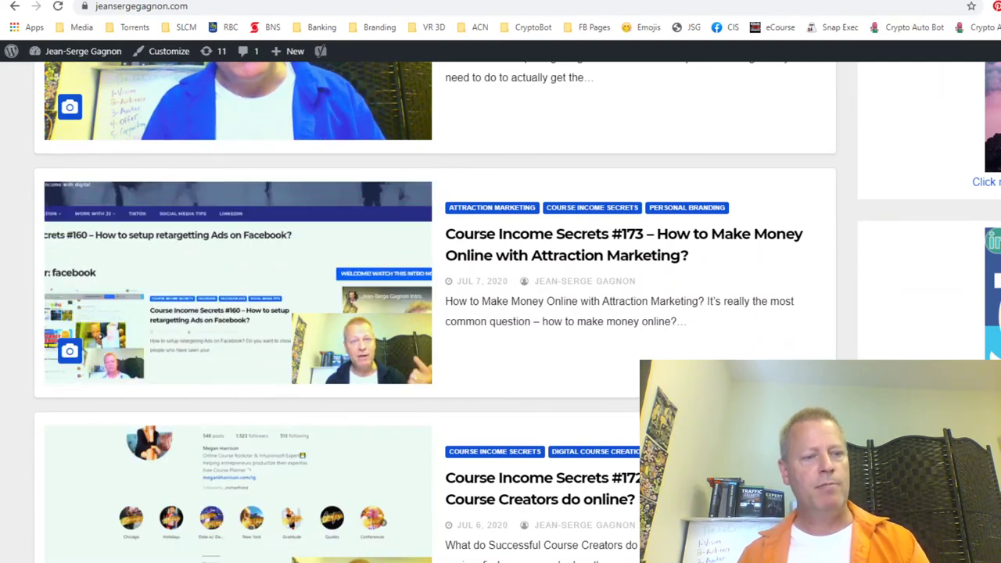
mouse_move(118, 61)
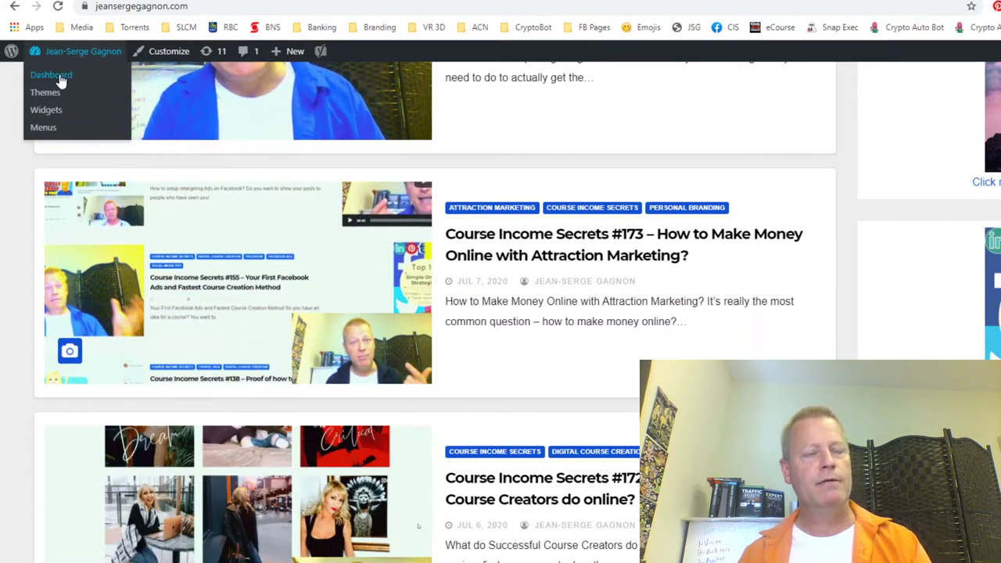
right_click(60, 76)
click(89, 83)
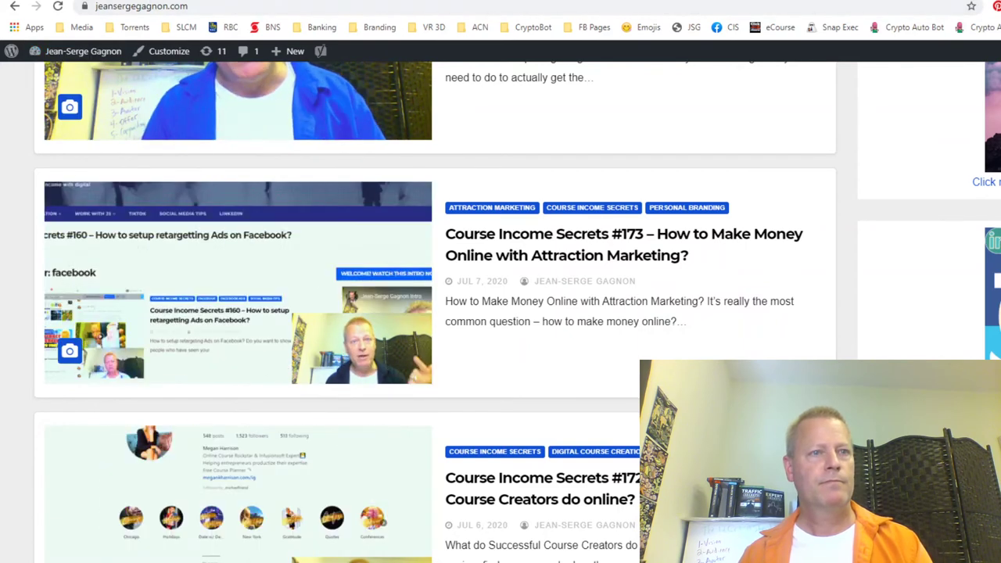
key(ctrl+Tab)
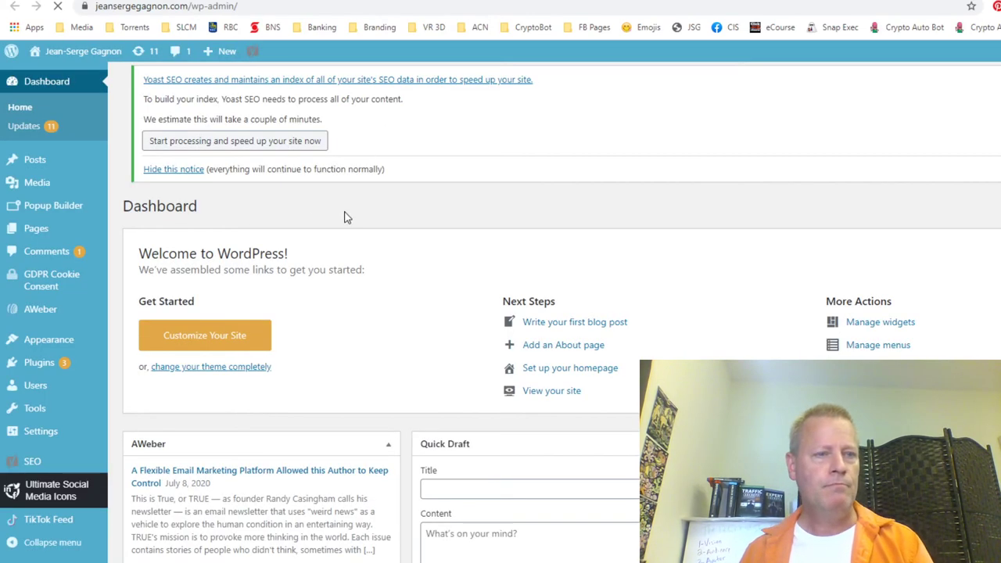
click(41, 366)
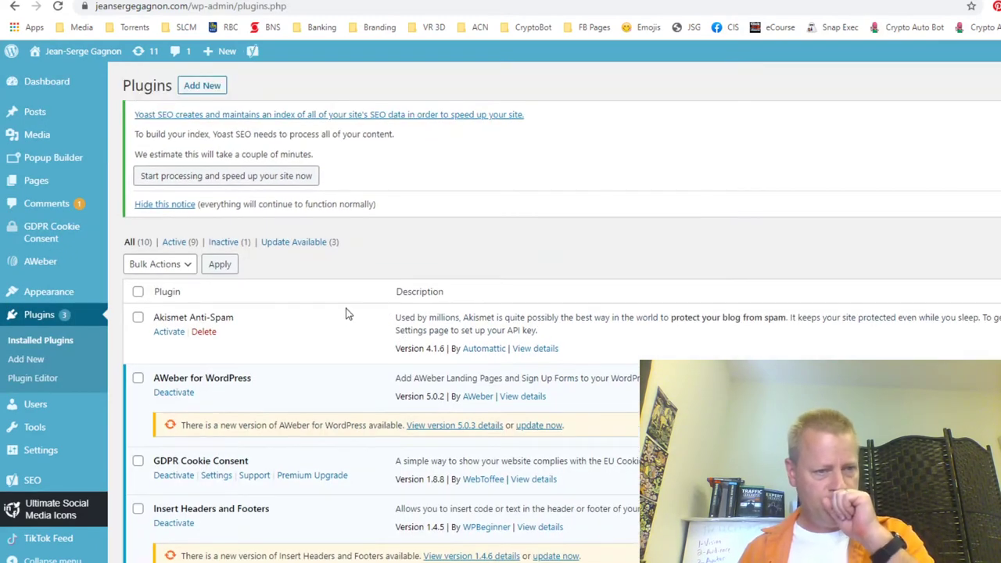
scroll(273, 328, down, 2)
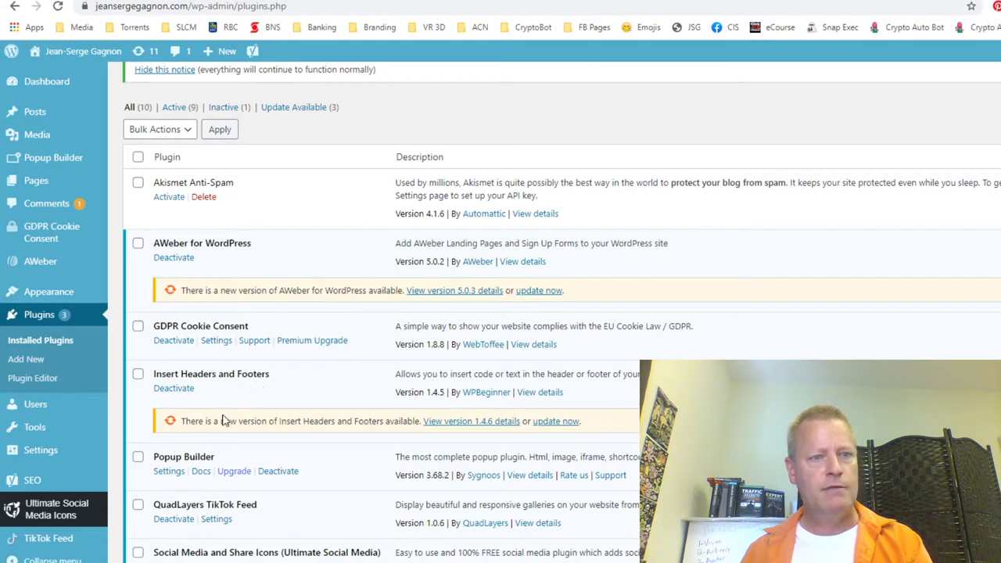
click(555, 422)
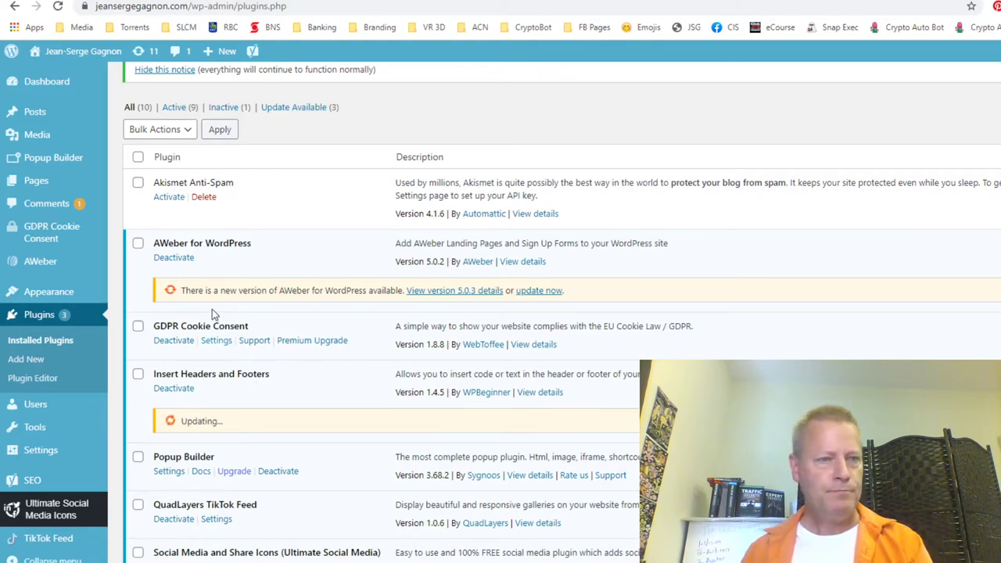
scroll(242, 341, down, 2)
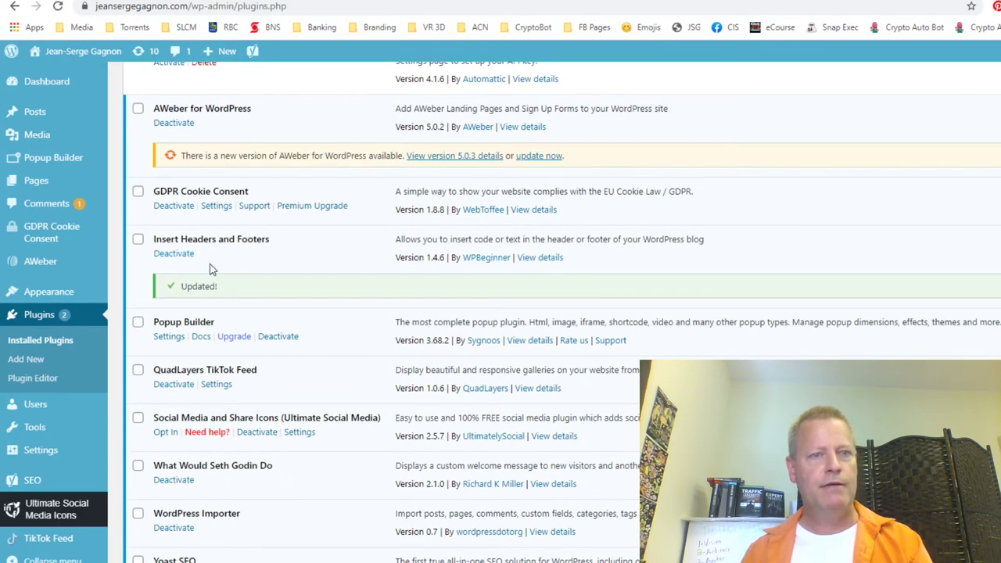
drag(264, 240, 192, 242)
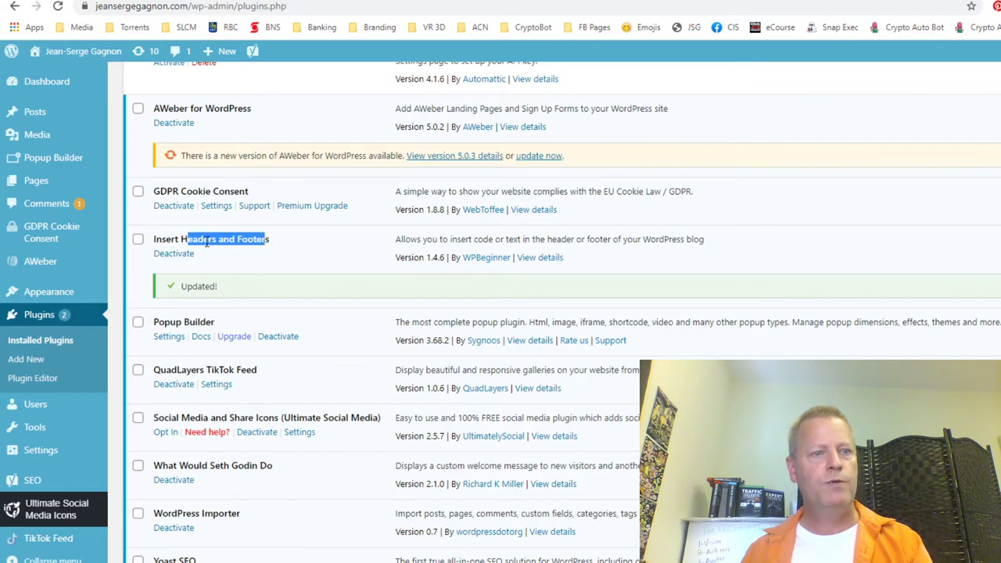
click(207, 242)
mouse_move(47, 450)
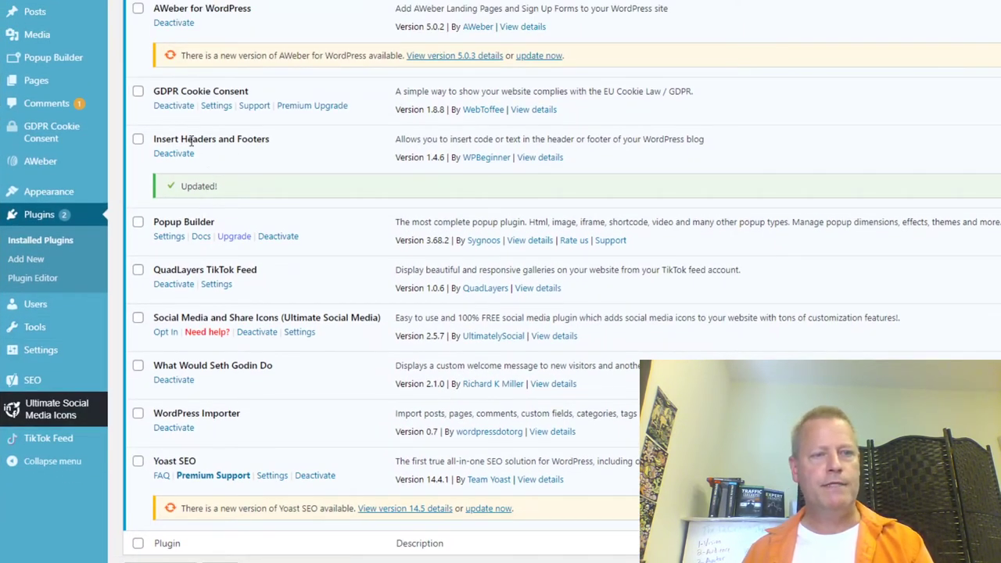
drag(154, 154, 188, 155)
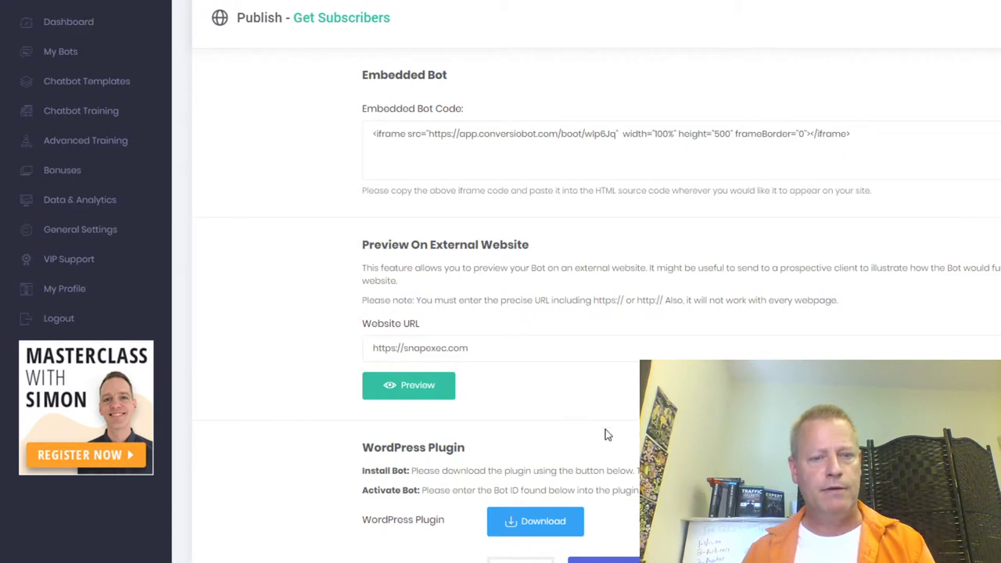
Save the WordPress Plugin download as conversiobot.zip in the Downloads folder.
scroll(595, 438, down, 3)
drag(386, 336, 446, 408)
click(634, 411)
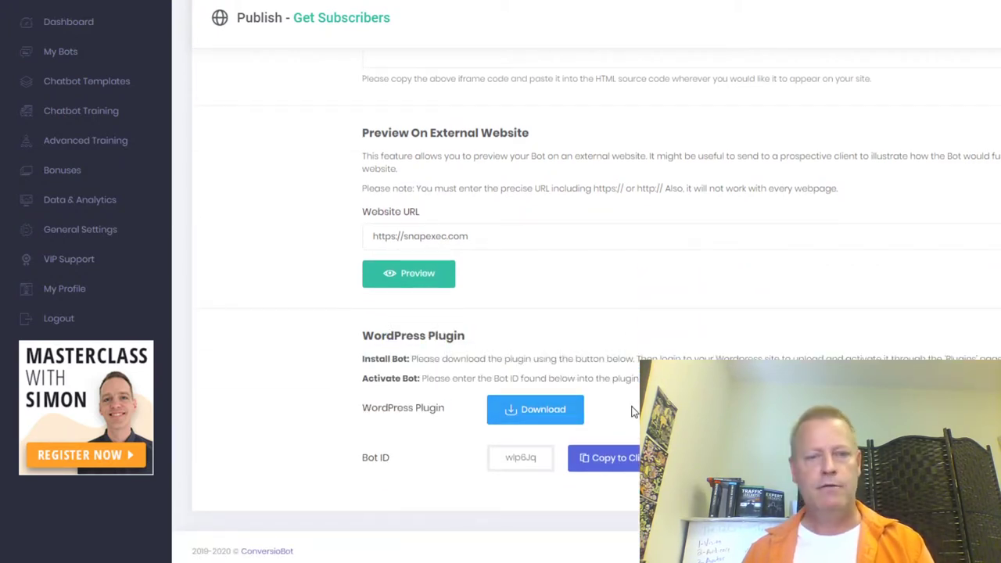
click(557, 413)
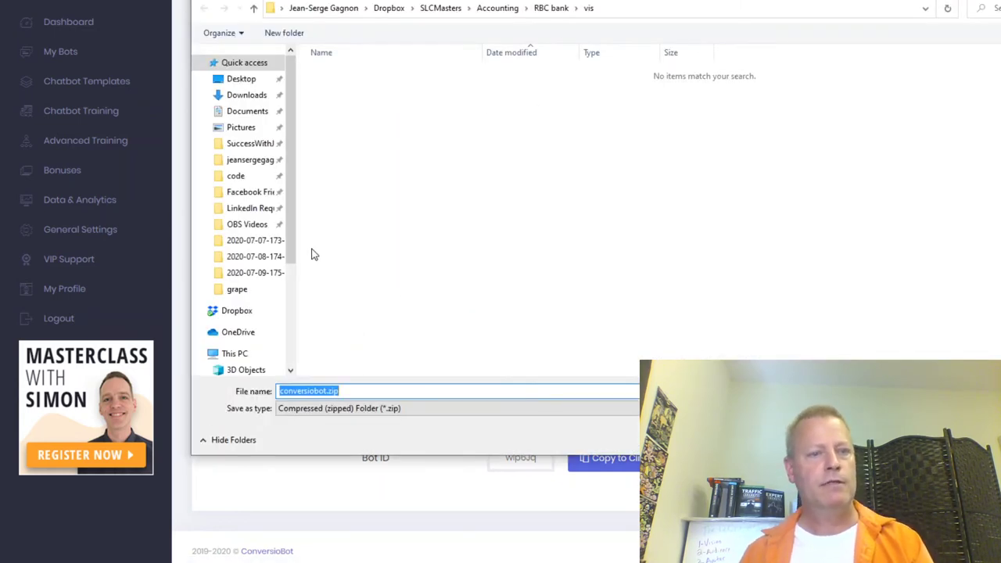
click(243, 95)
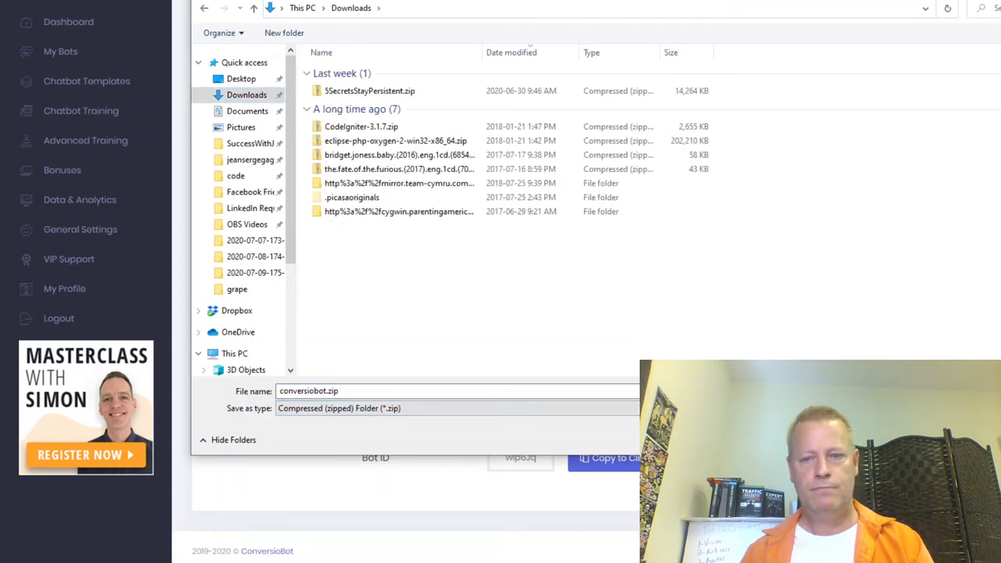
key(Return)
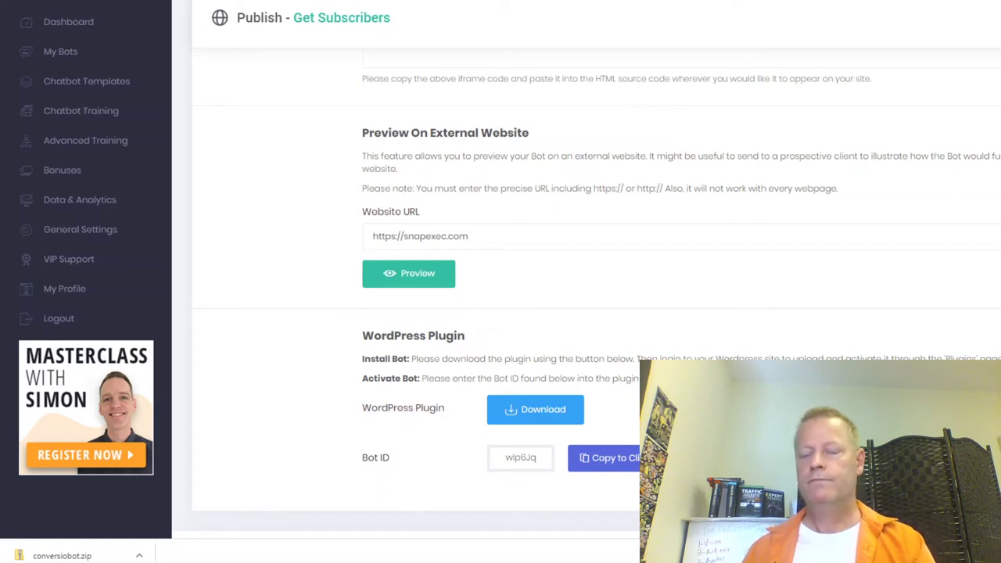
key(super+e)
key(alt+F4)
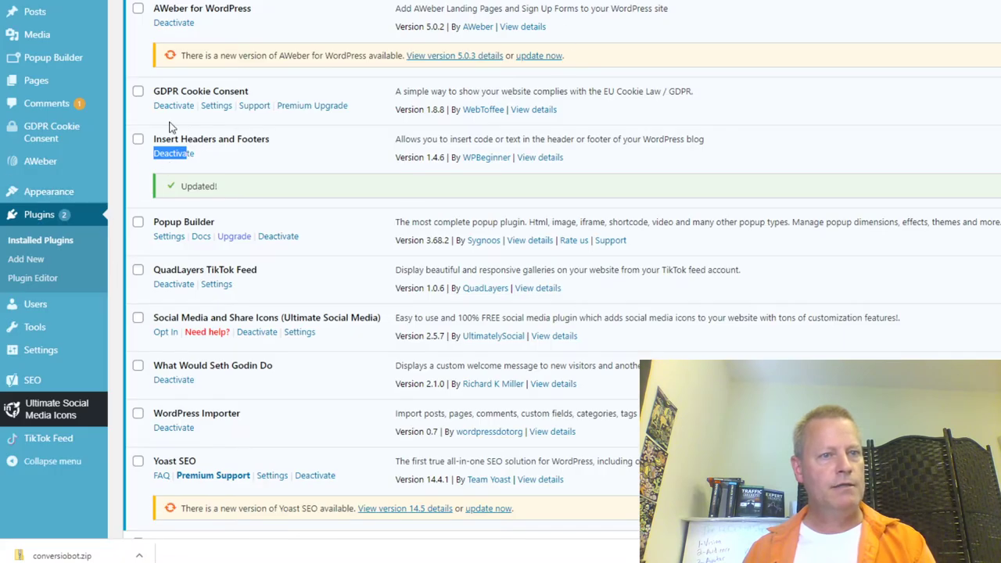
scroll(344, 130, up, 3)
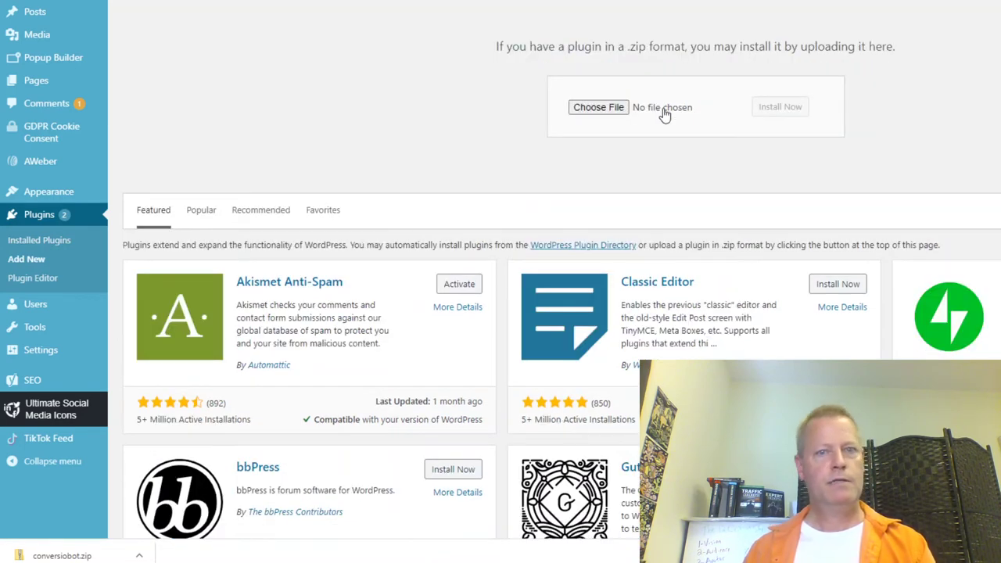
Choose conversiobot.zip from Downloads as the plugin package to upload.
click(598, 107)
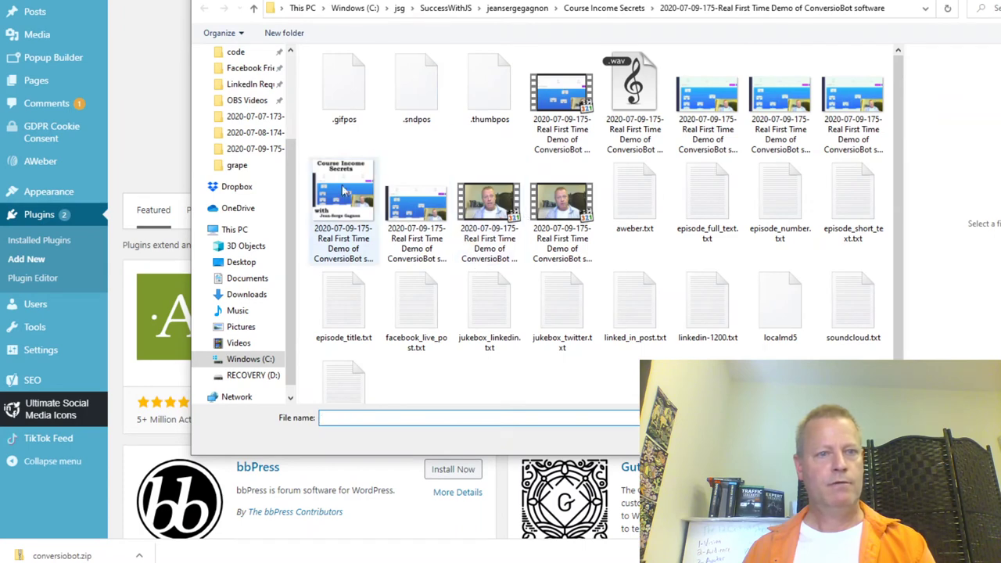
key(Escape)
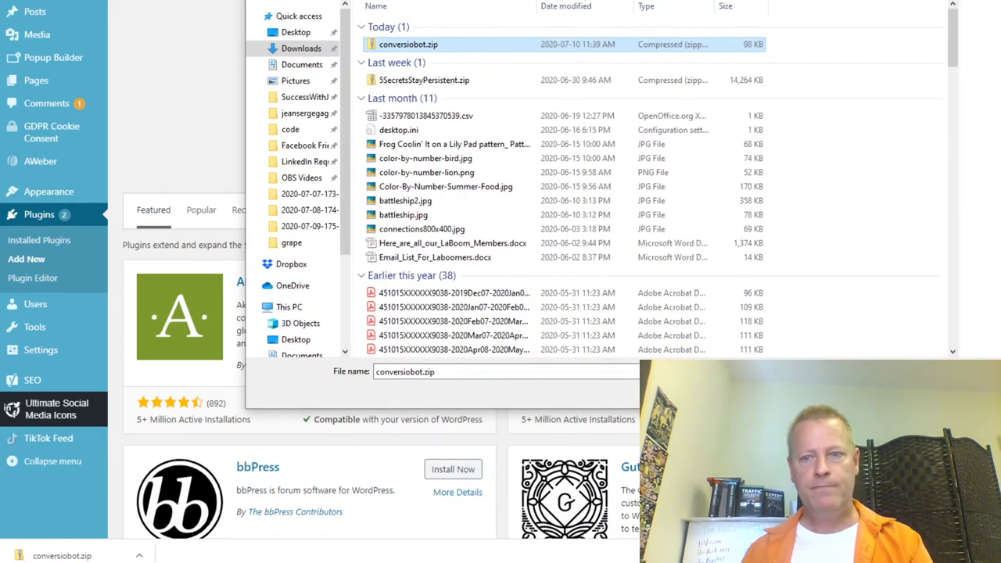
double_click(429, 44)
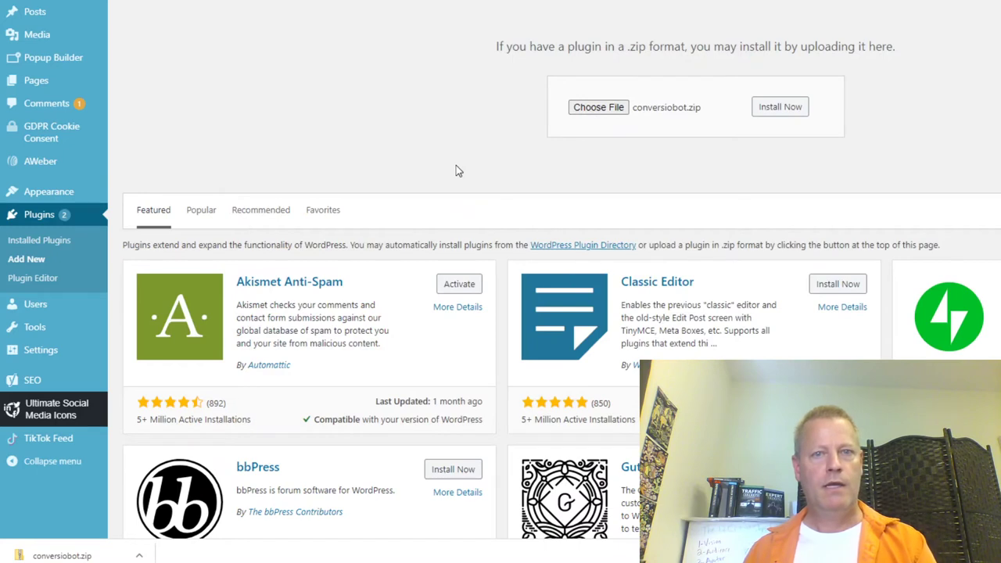
Install the uploaded ConversioBot plugin (version 1.0.9) and activate it.
click(786, 114)
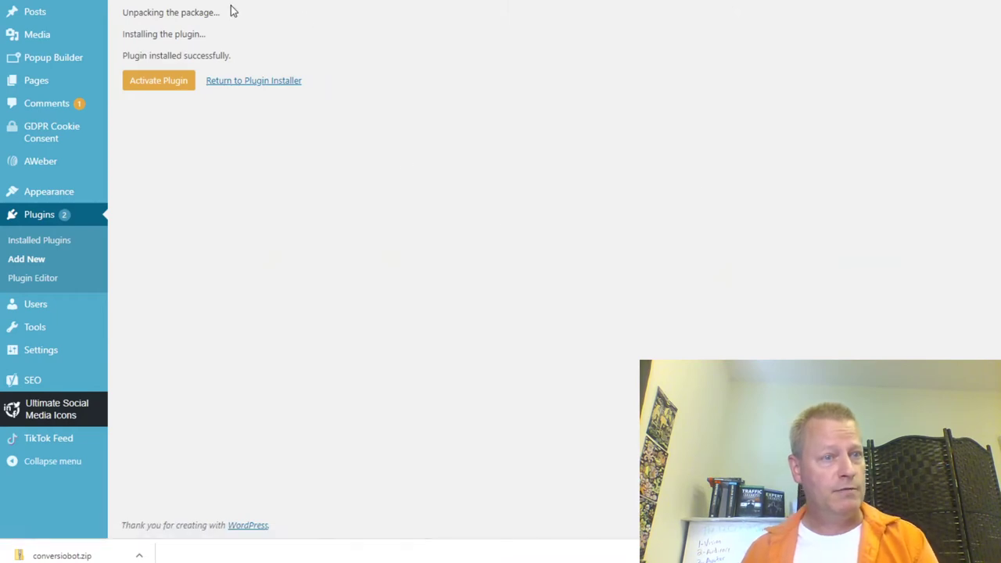
click(173, 84)
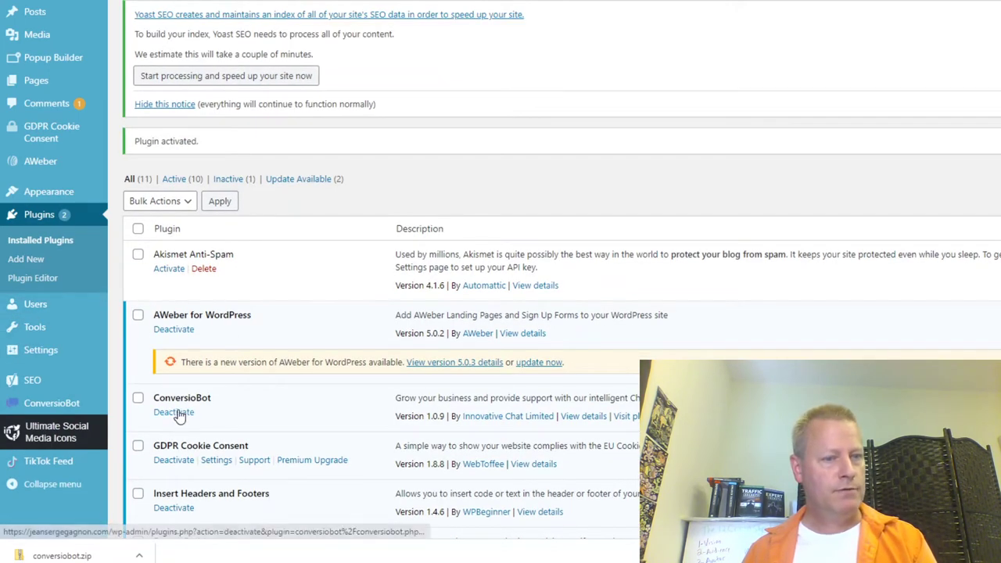
Open the ConversioBot plugin settings and browse the Pages dropdown without choosing a page.
click(52, 405)
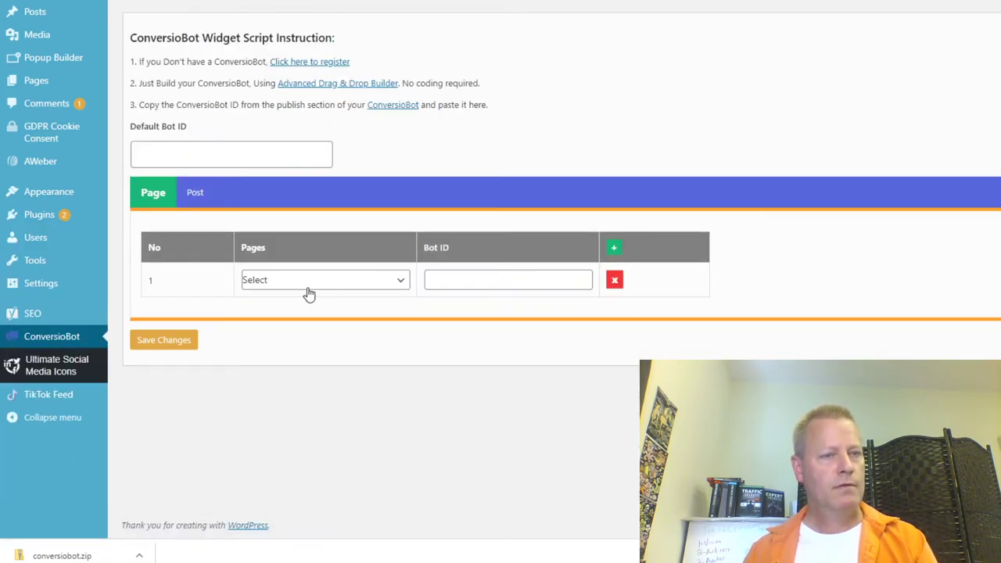
click(399, 283)
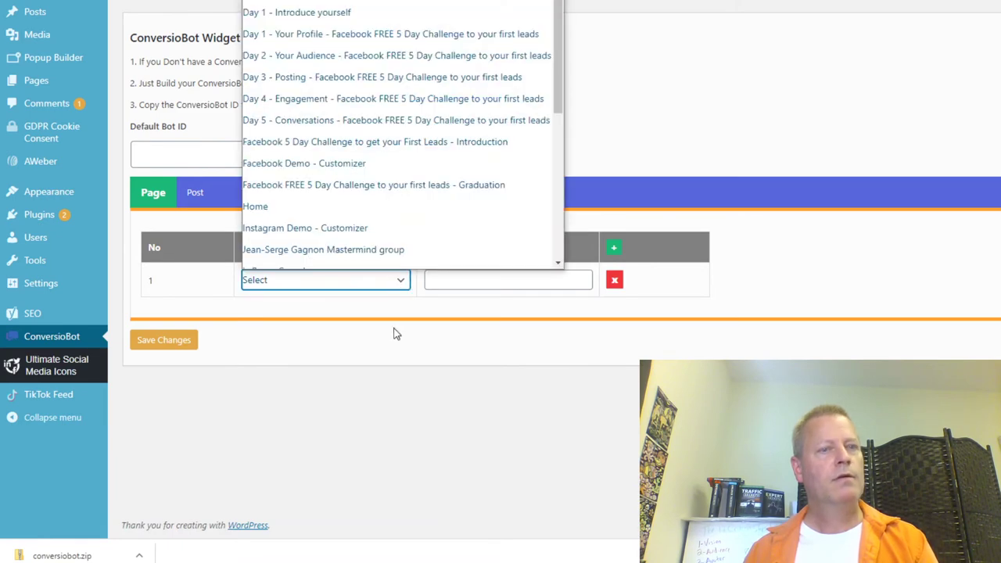
drag(555, 55, 560, 12)
click(346, 463)
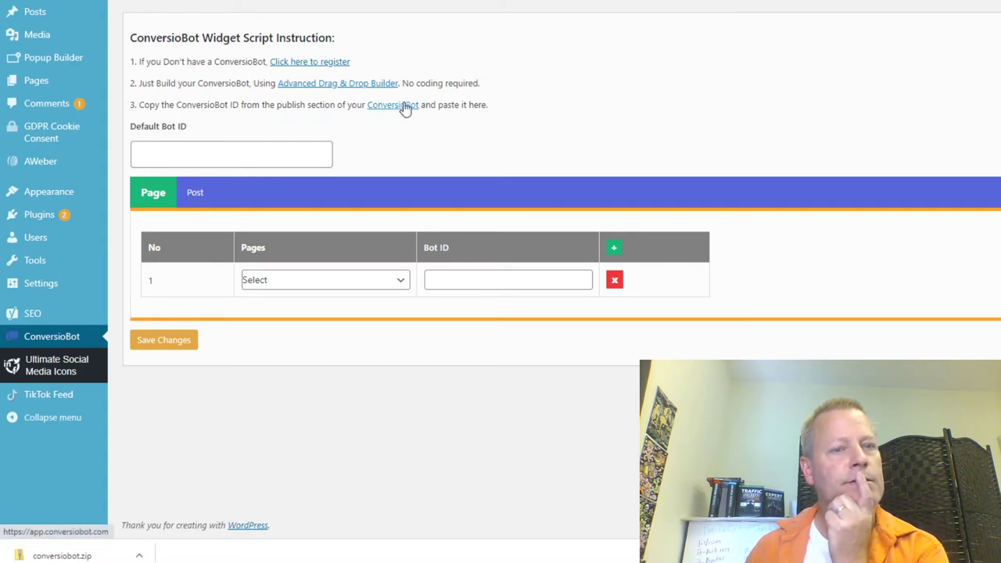
click(285, 159)
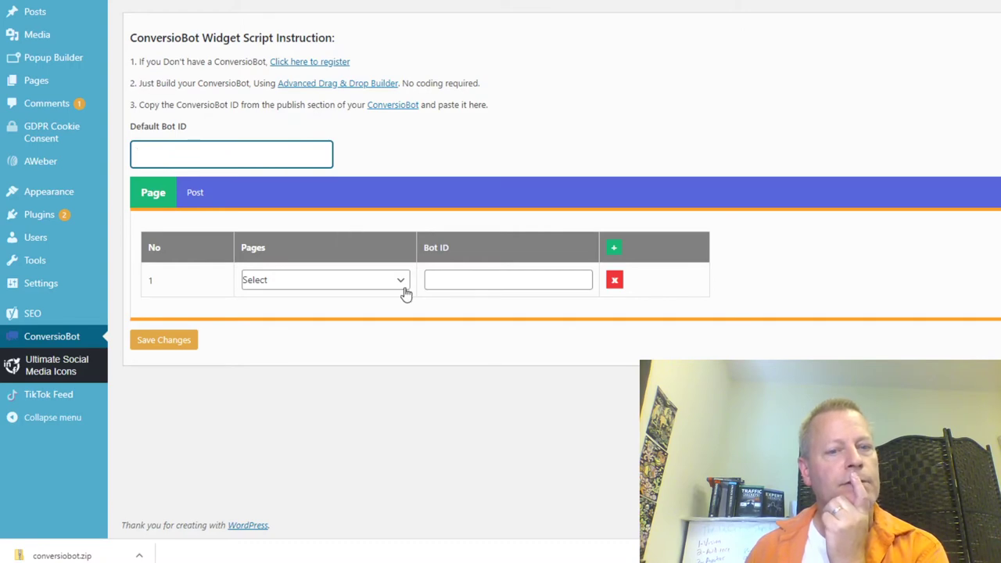
Browse the Post dropdown's blog posts, then return to the ConversioBot Publish page.
click(194, 193)
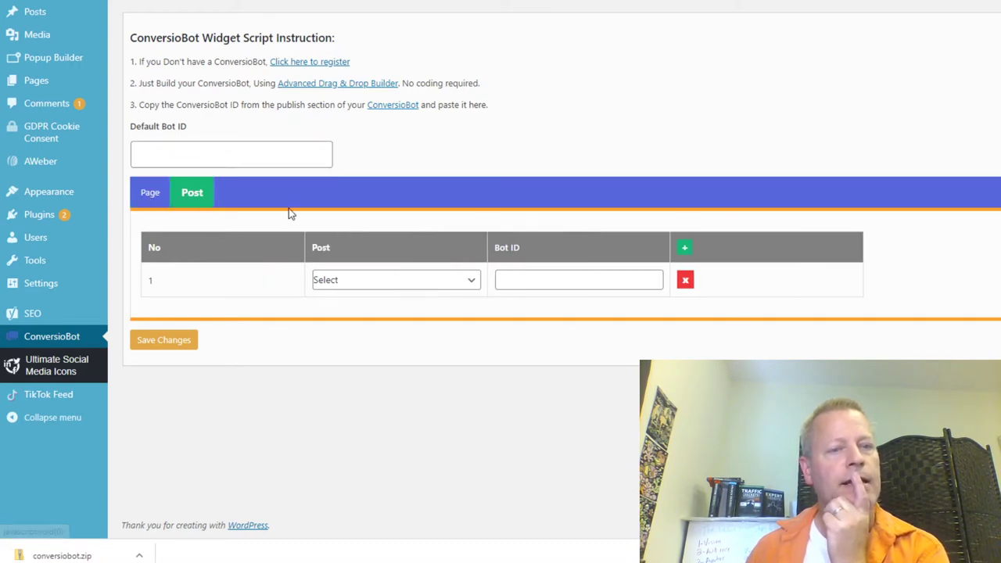
click(419, 286)
scroll(458, 157, down, 5)
scroll(454, 154, up, 5)
scroll(455, 152, down, 10)
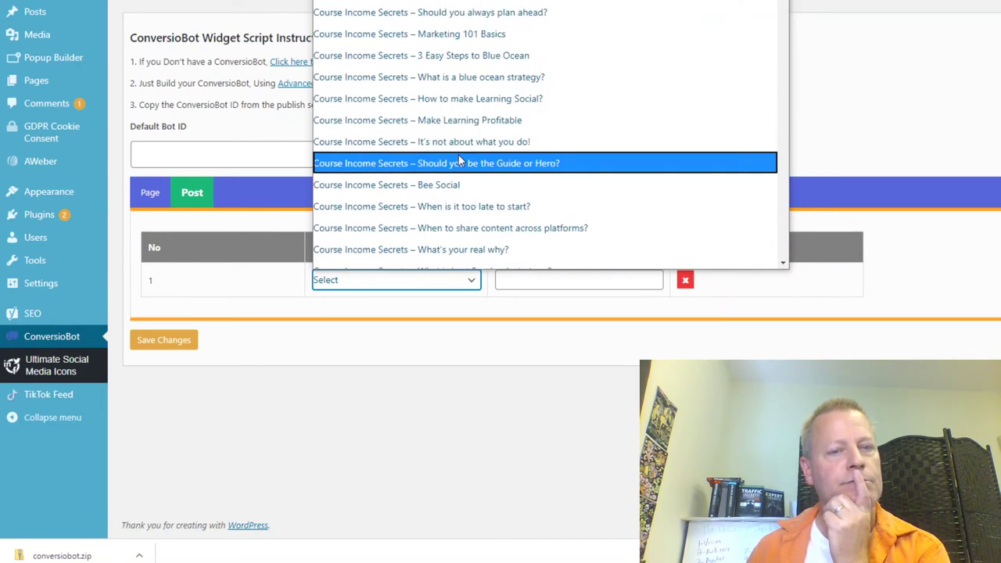
scroll(460, 159, up, 10)
click(375, 393)
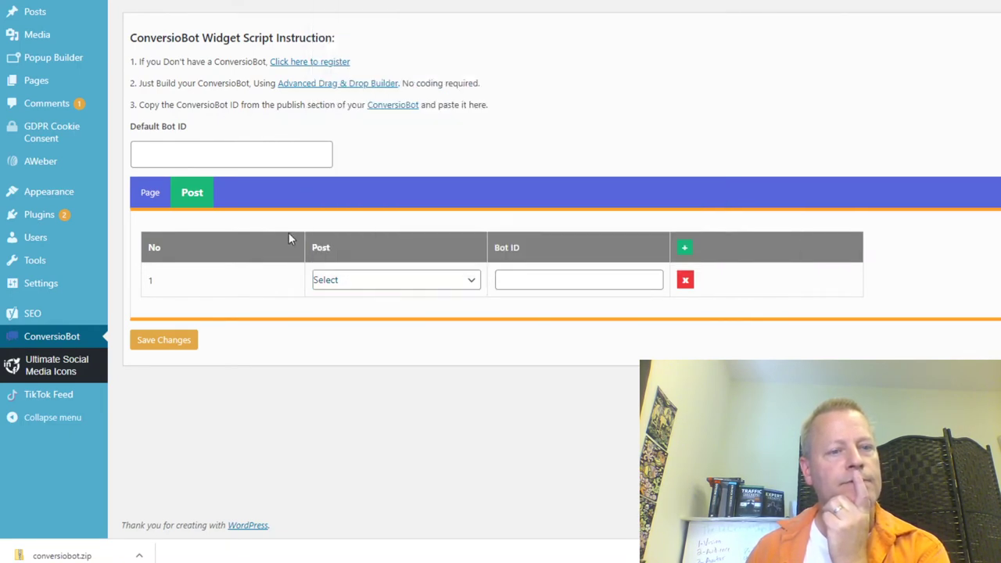
click(198, 152)
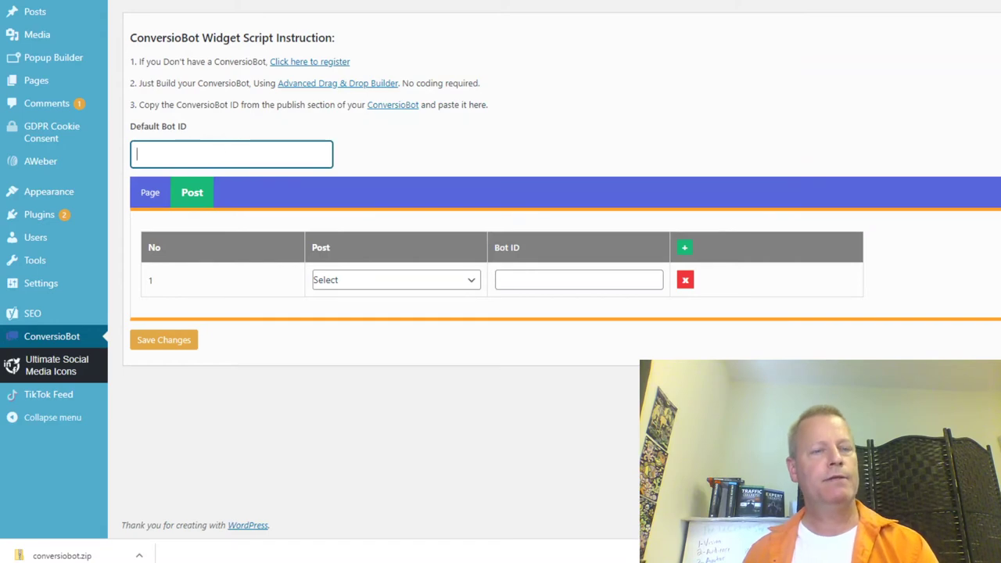
key(ctrl+Tab)
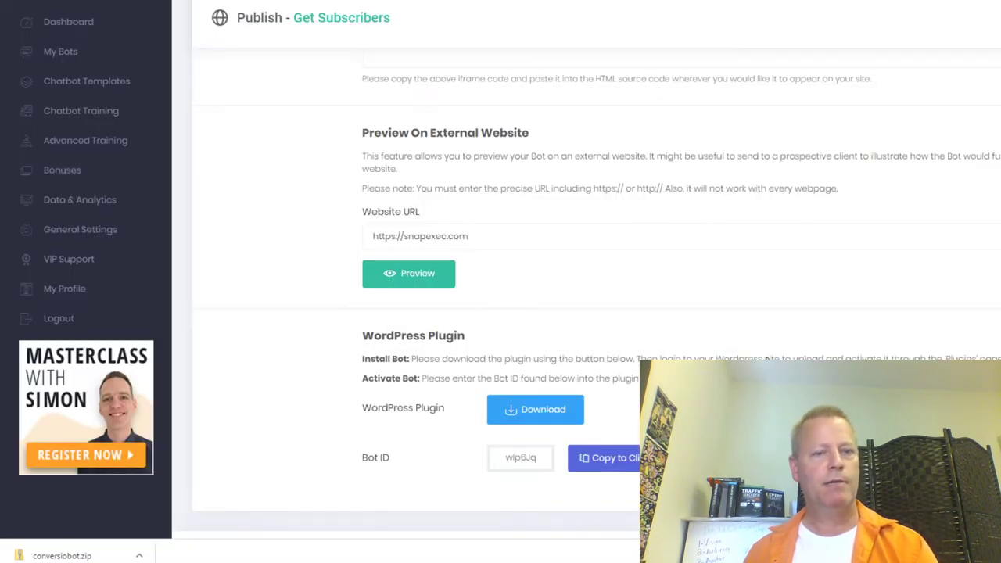
Go to My Bots, listing Get Subscribers, IVF Exit popup and JS' bot.
scroll(337, 271, up, 10)
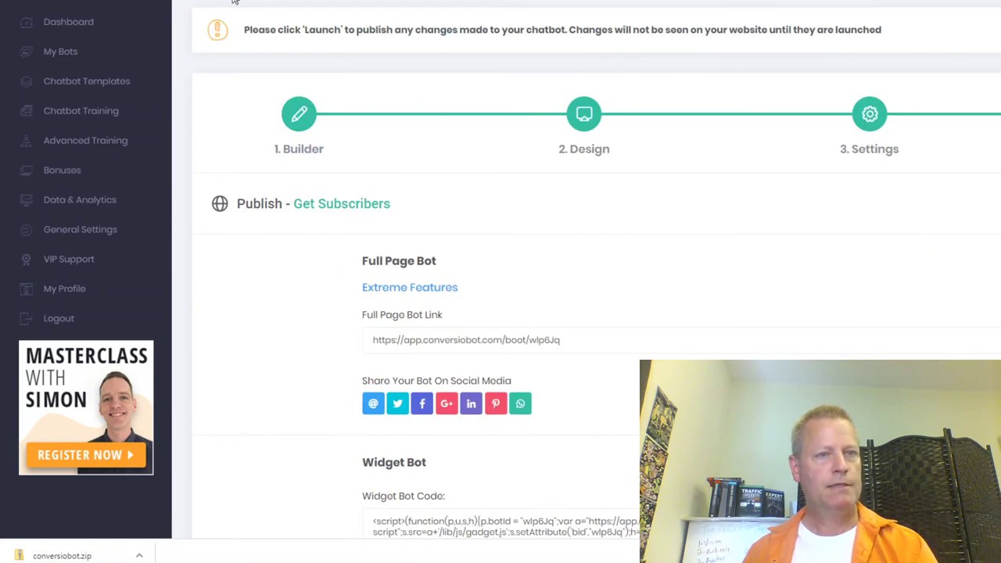
click(69, 55)
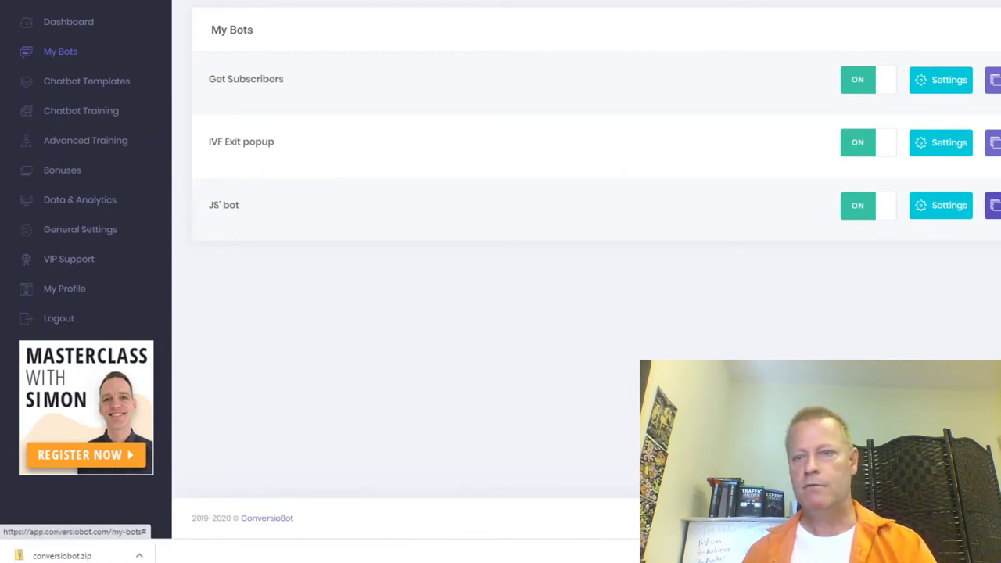
Open JS' bot's settings and select its 30-second delay value.
click(942, 205)
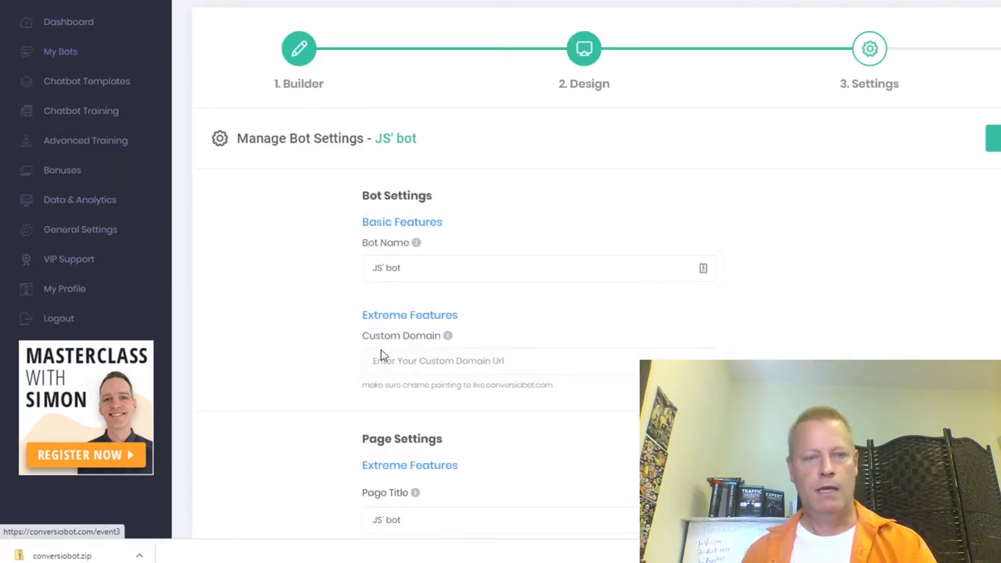
scroll(280, 322, down, 3)
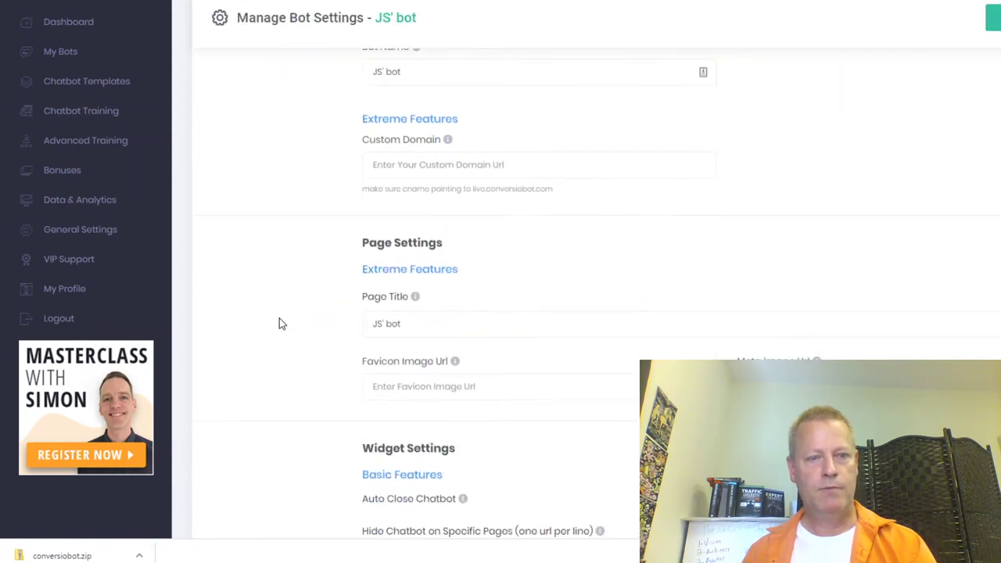
scroll(281, 323, down, 5)
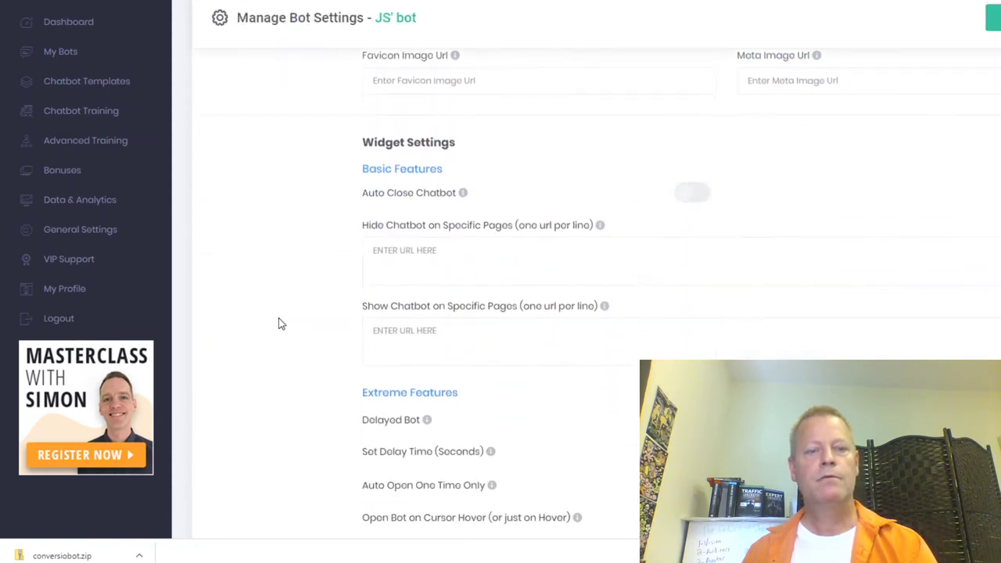
scroll(279, 323, down, 1)
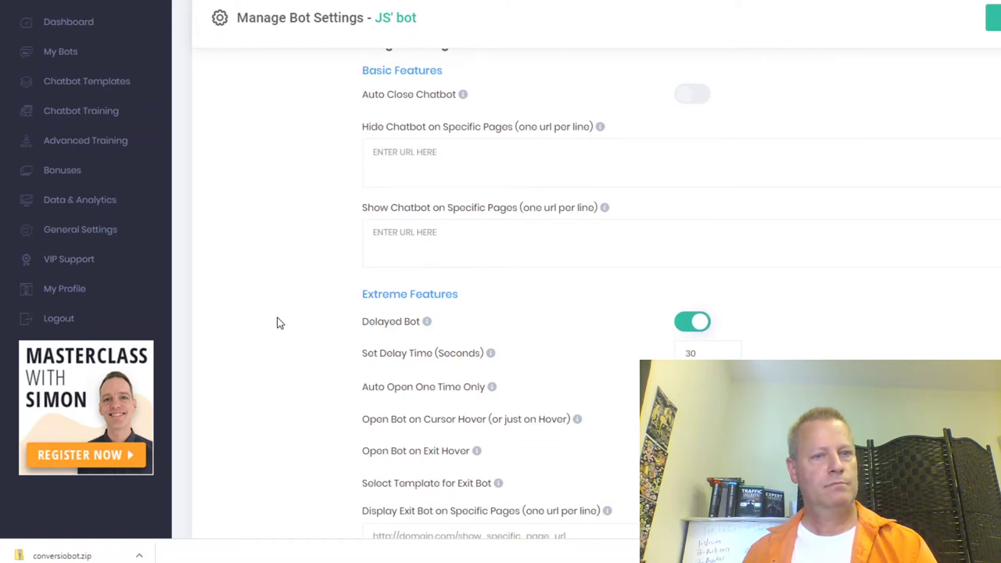
scroll(280, 323, down, 2)
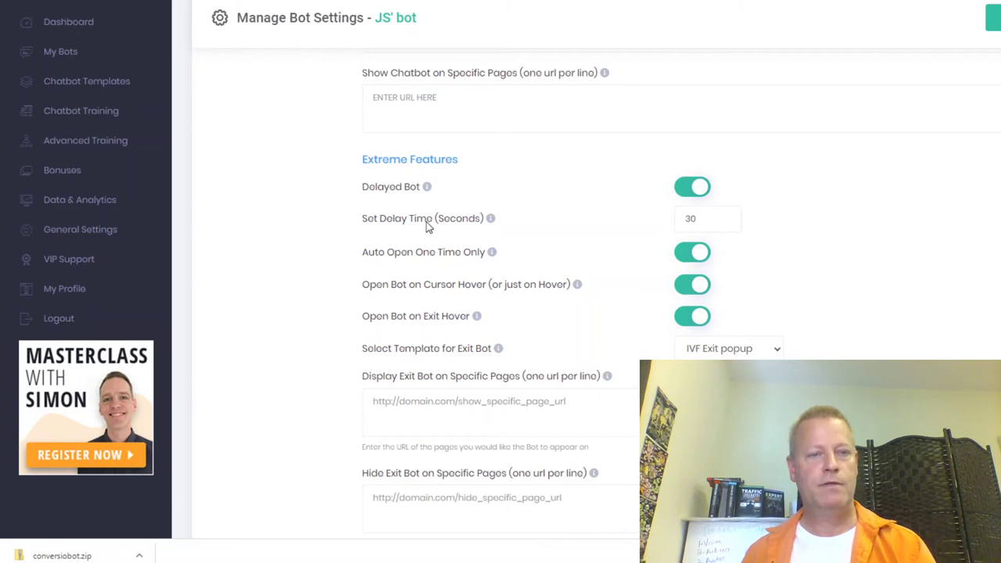
double_click(709, 223)
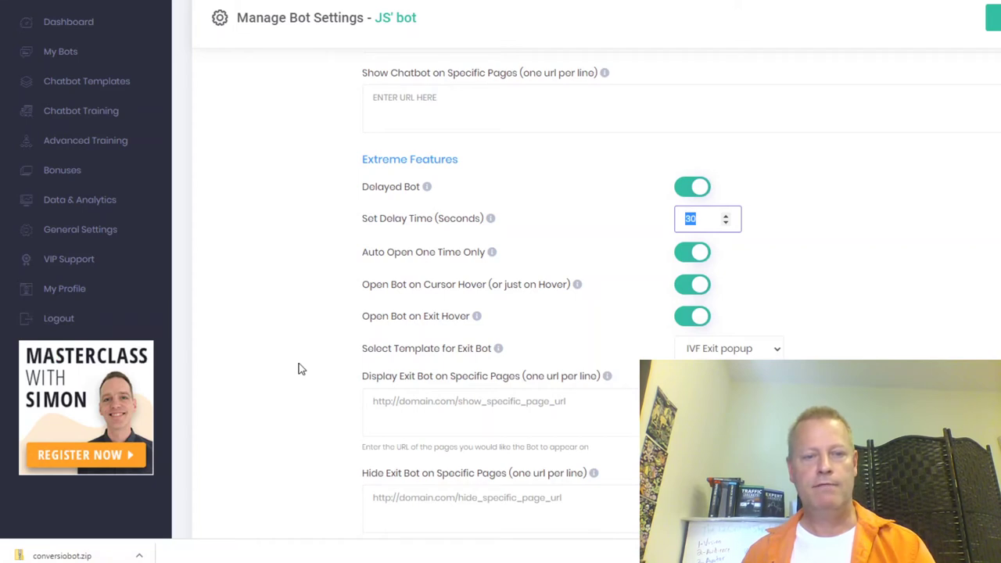
Review the exit bot, sound, notification, automation and branding settings.
scroll(290, 363, down, 1)
scroll(297, 380, down, 3)
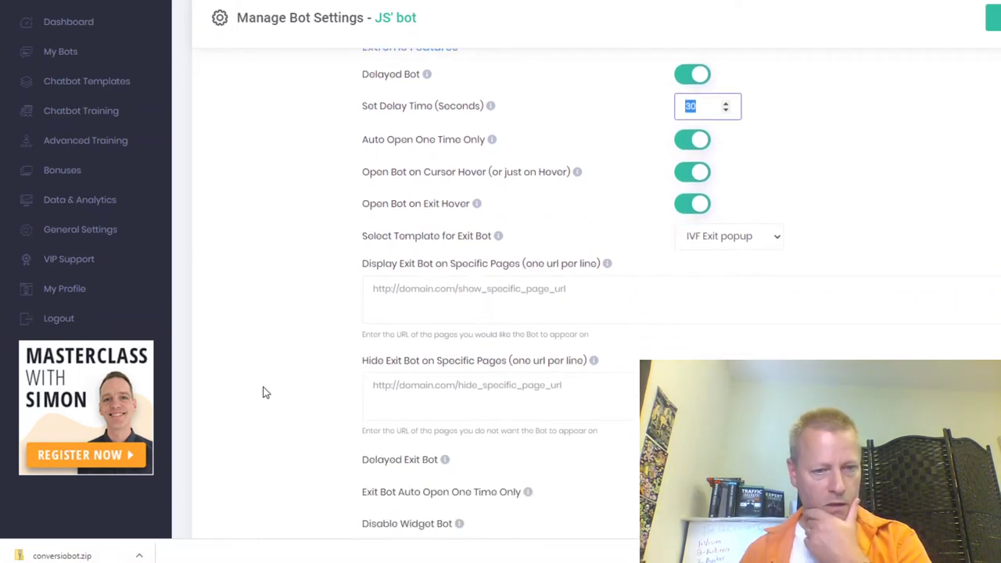
mouse_move(447, 304)
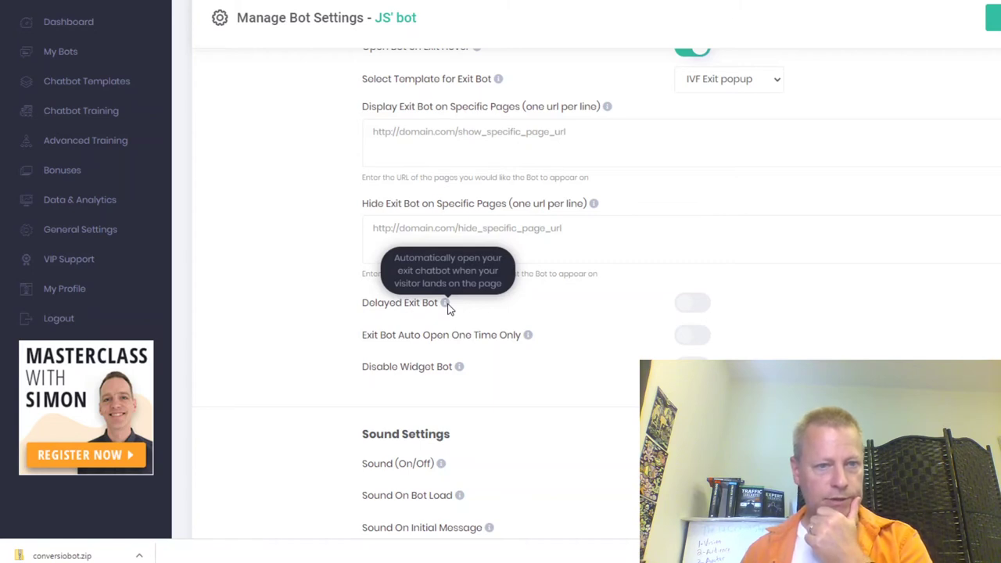
scroll(310, 407, down, 2)
scroll(310, 406, down, 2)
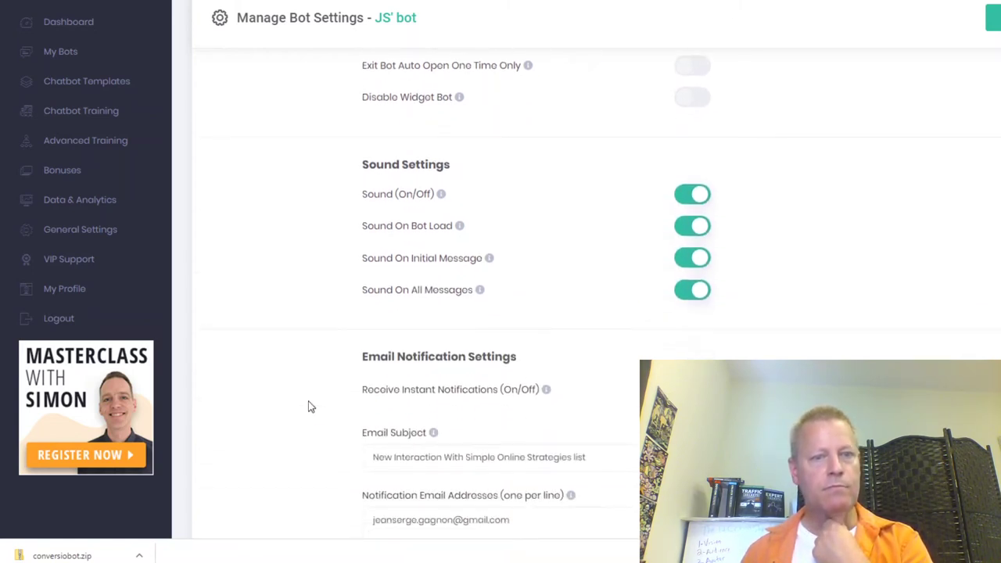
scroll(308, 404, up, 1)
mouse_move(469, 172)
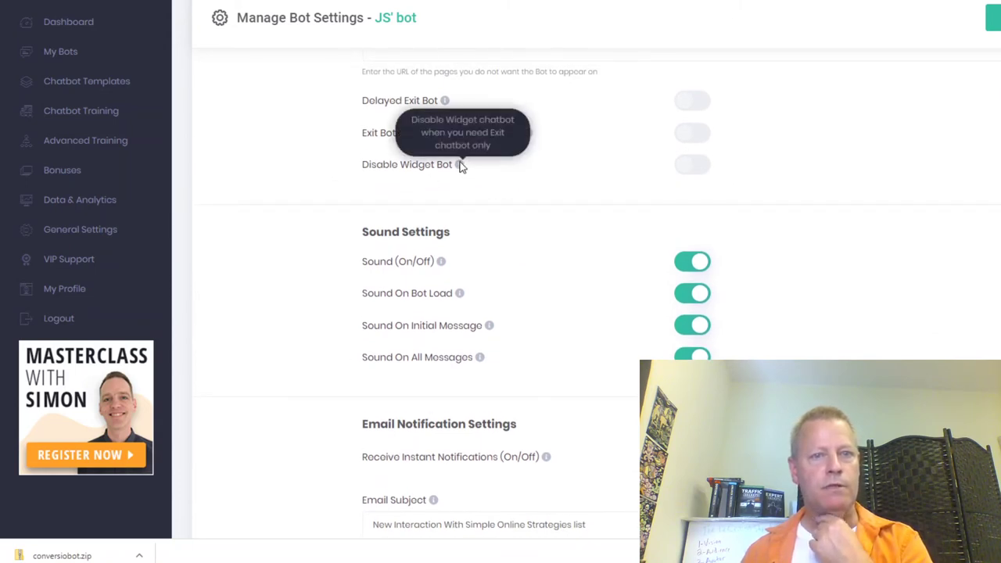
scroll(333, 327, down, 3)
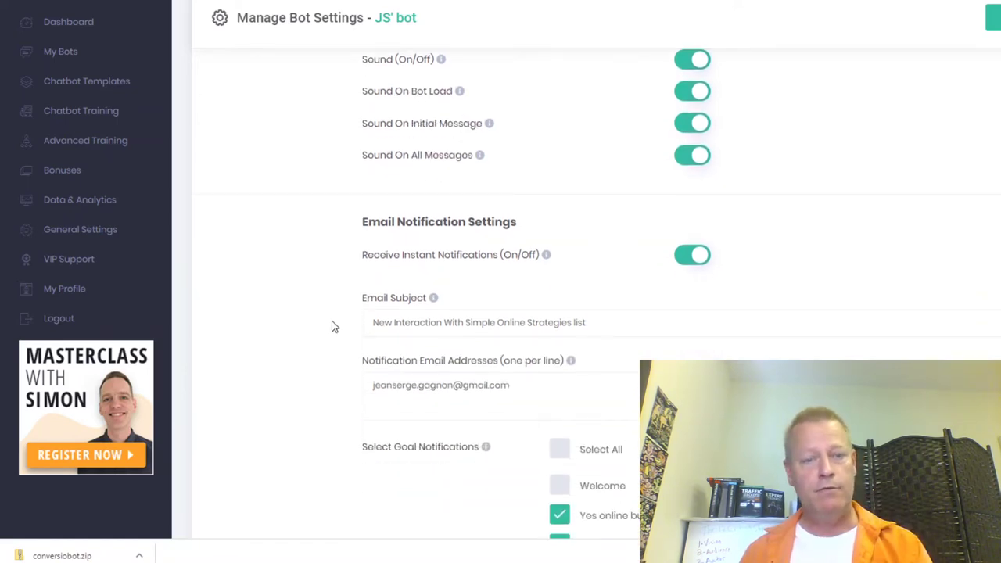
scroll(331, 327, down, 7)
scroll(317, 344, down, 1)
scroll(314, 342, down, 8)
scroll(306, 297, down, 5)
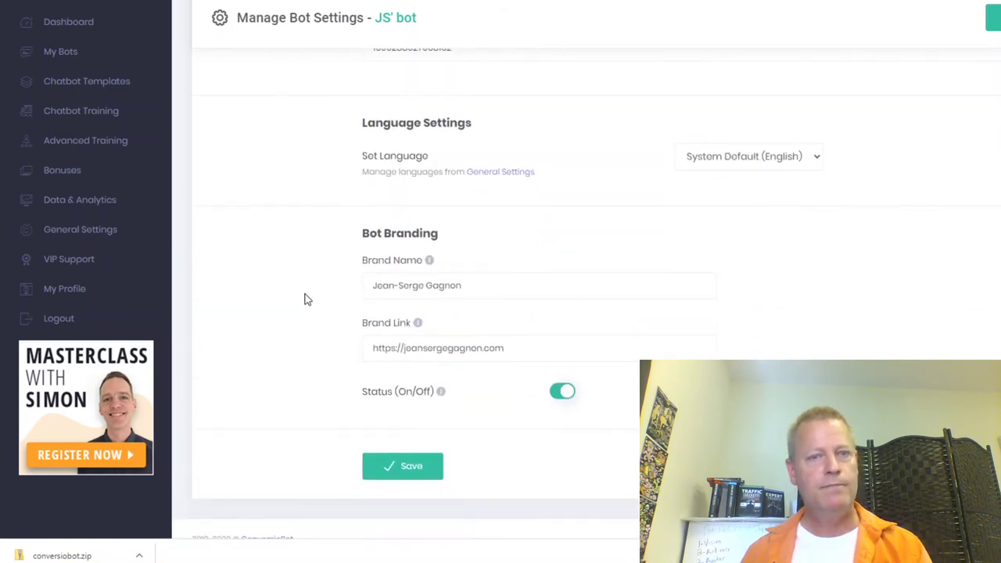
scroll(306, 299, up, 20)
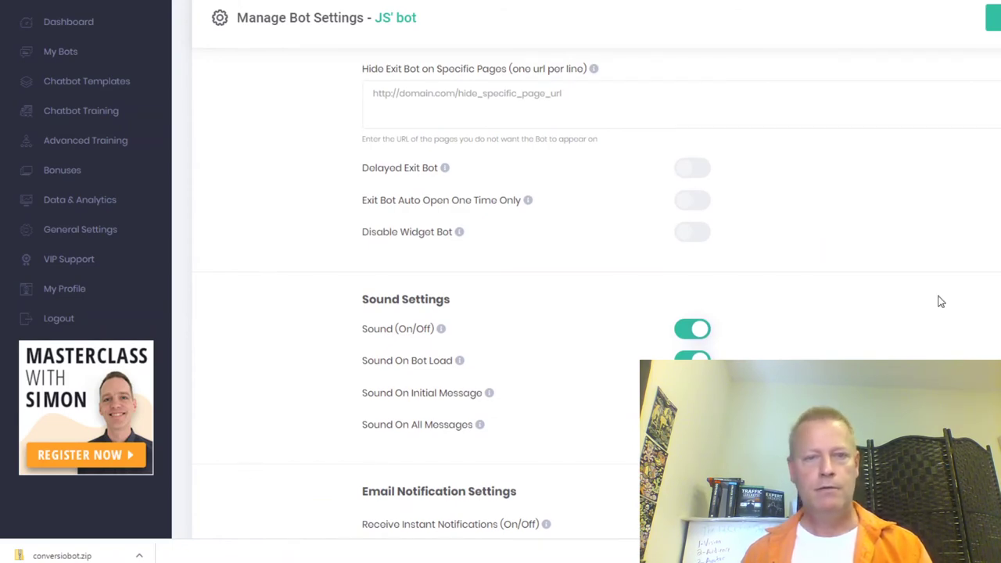
scroll(930, 302, up, 15)
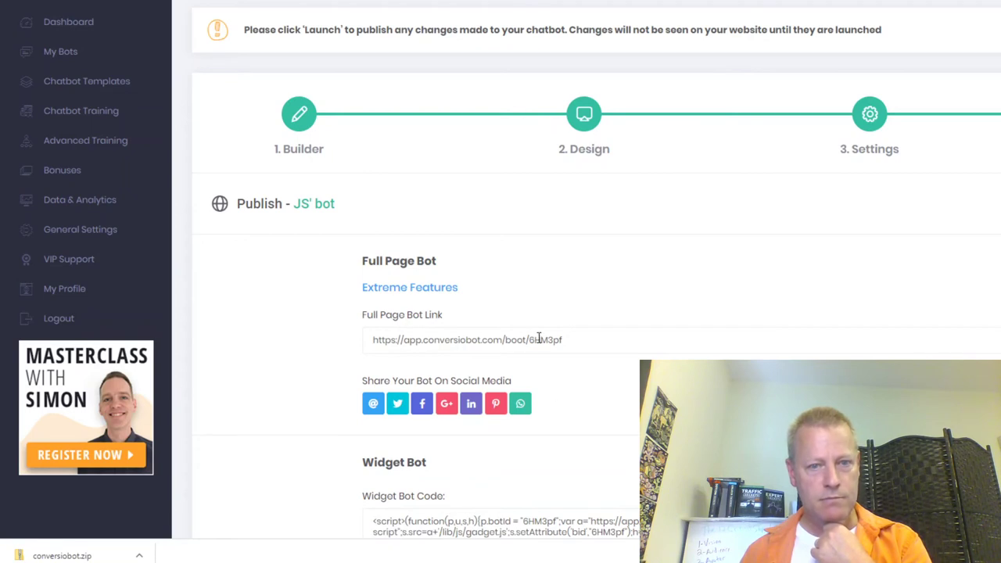
Select JS' bot's Bot ID in the WordPress Plugin section and switch to the WordPress settings.
drag(529, 339, 578, 337)
key(ctrl+a)
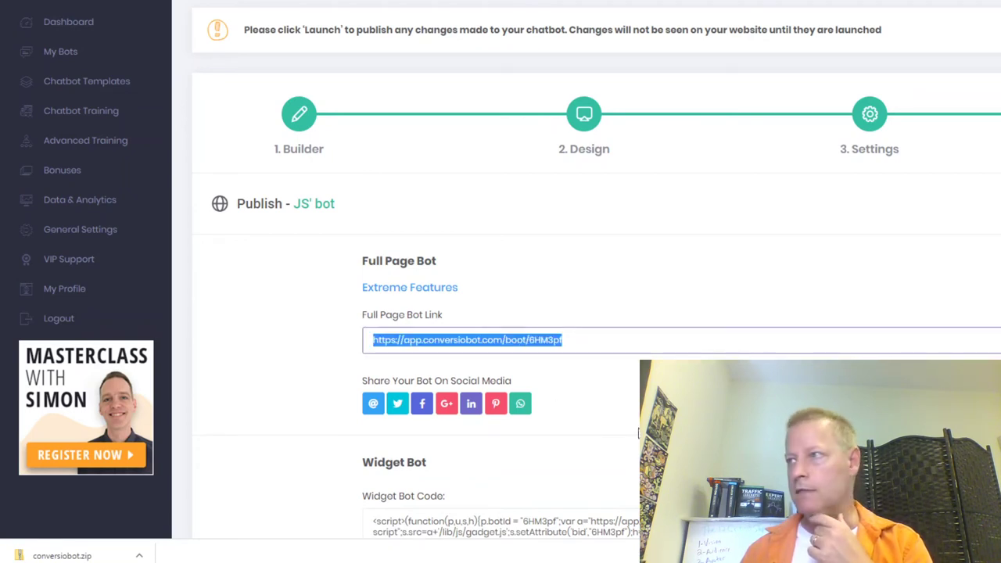
click(569, 400)
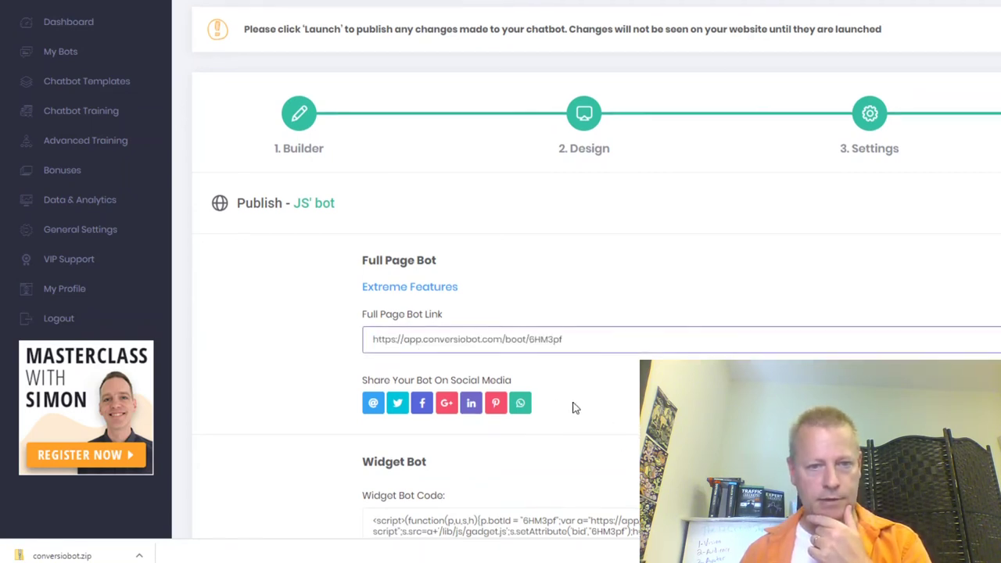
scroll(571, 402, down, 3)
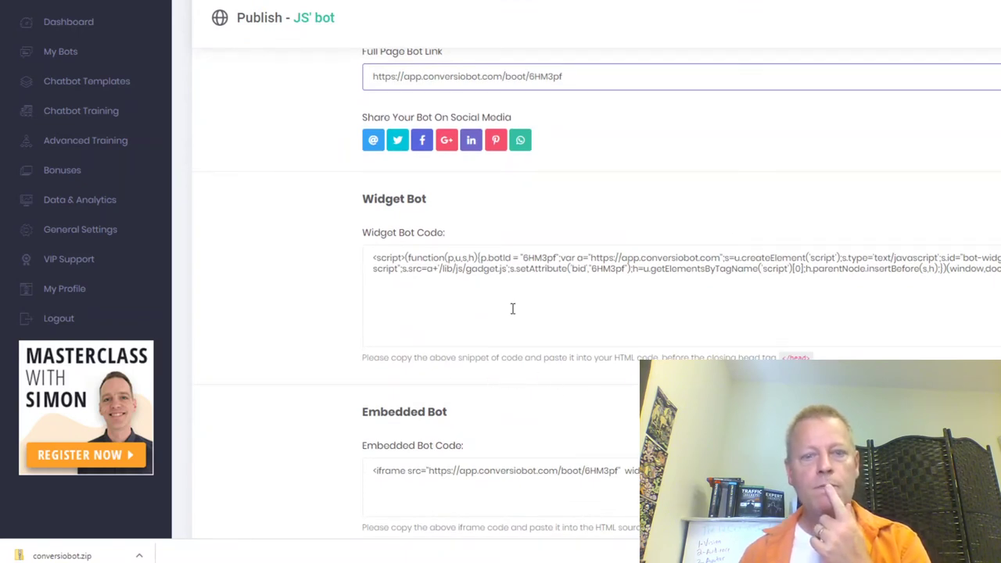
scroll(599, 294, up, 3)
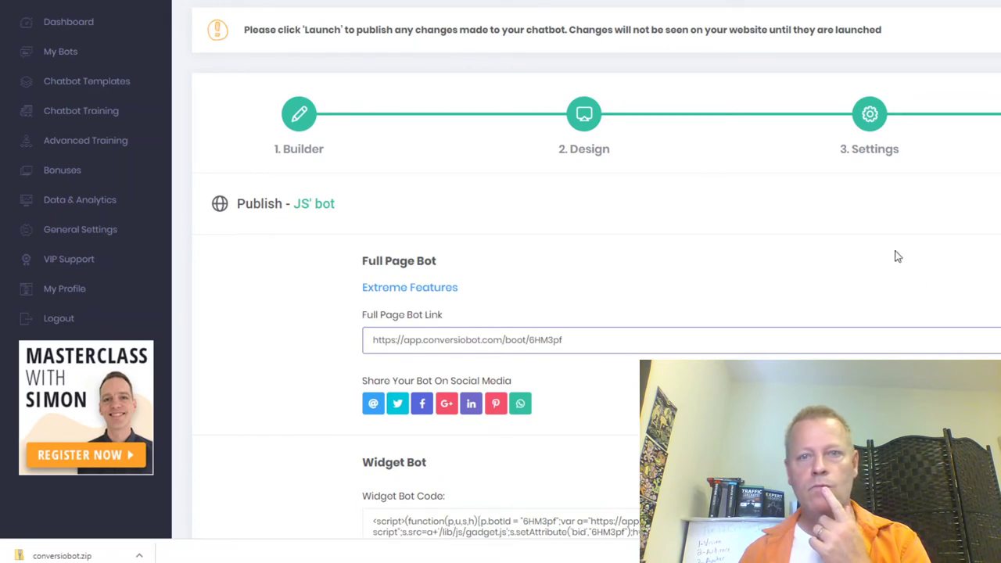
scroll(286, 365, down, 5)
scroll(286, 370, down, 3)
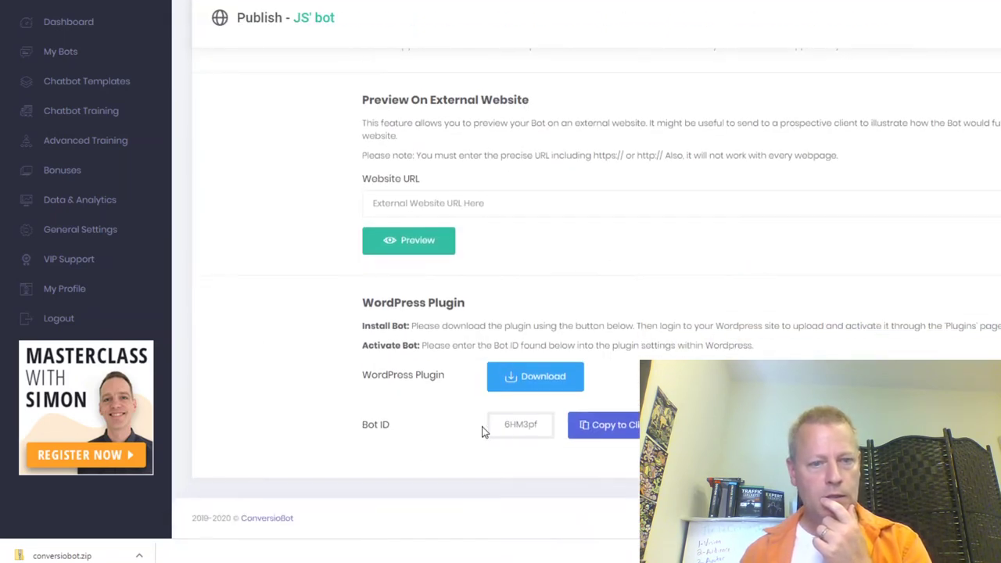
double_click(516, 427)
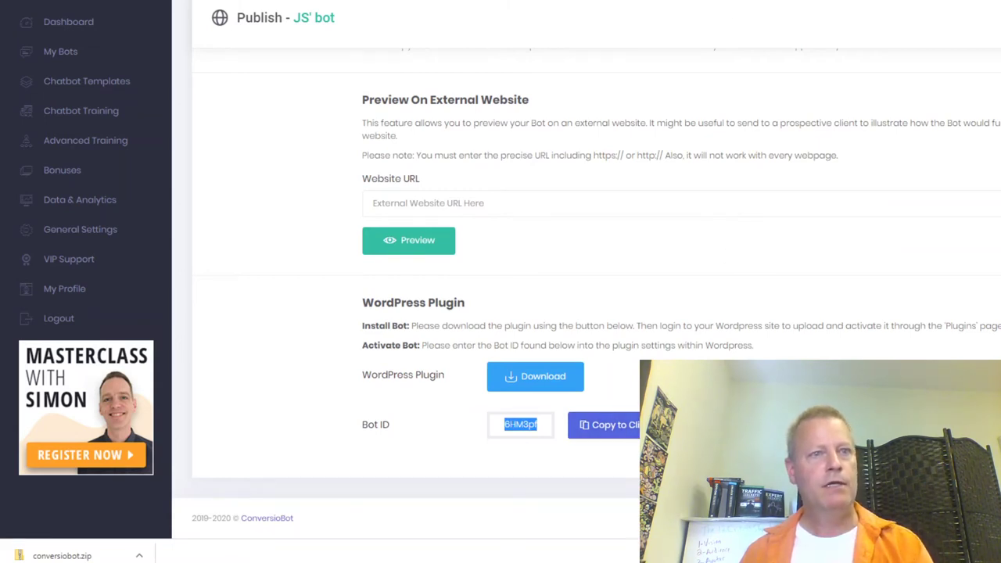
key(ctrl+Tab)
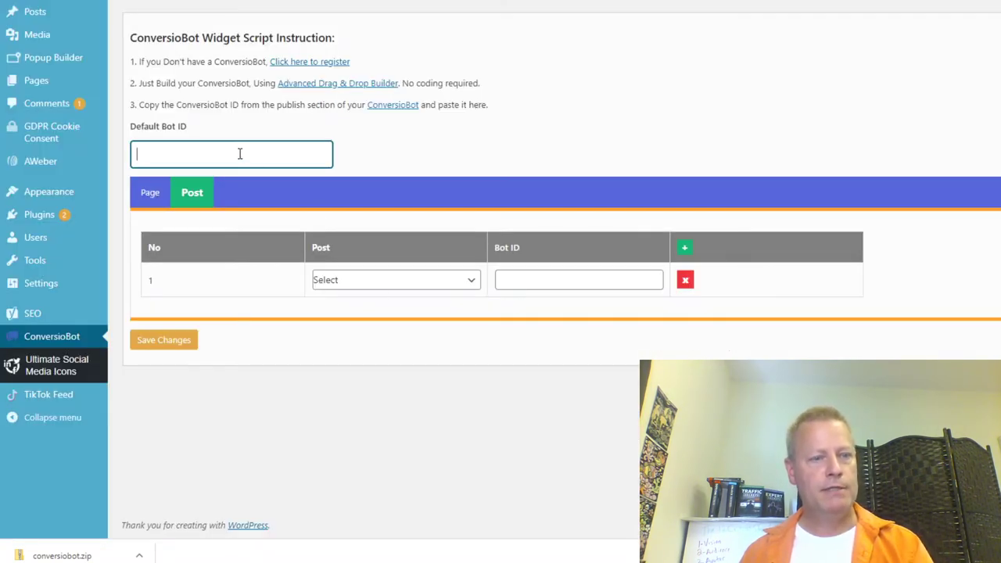
Paste JS' bot's ID into the Default Bot ID field.
key(ctrl+v)
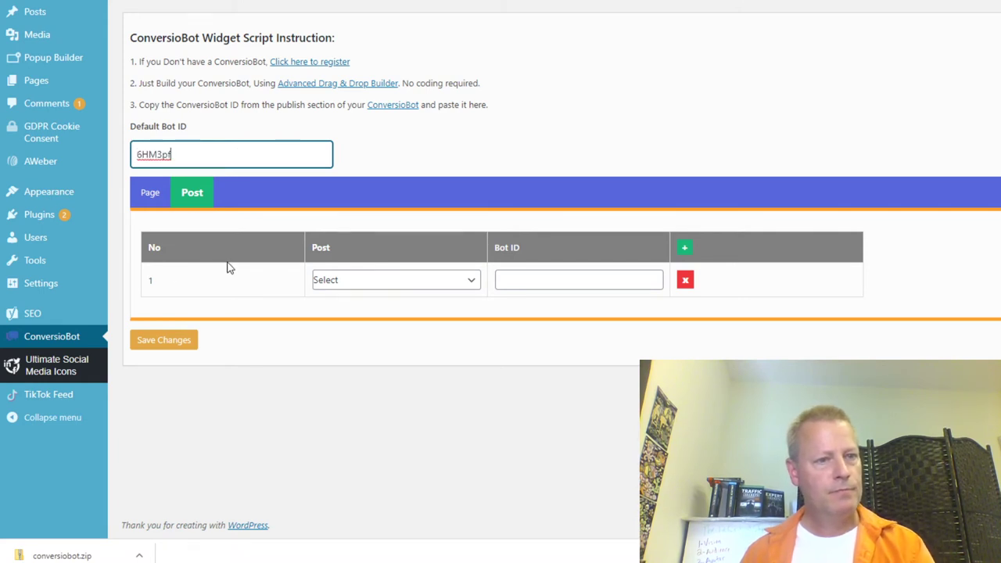
click(374, 292)
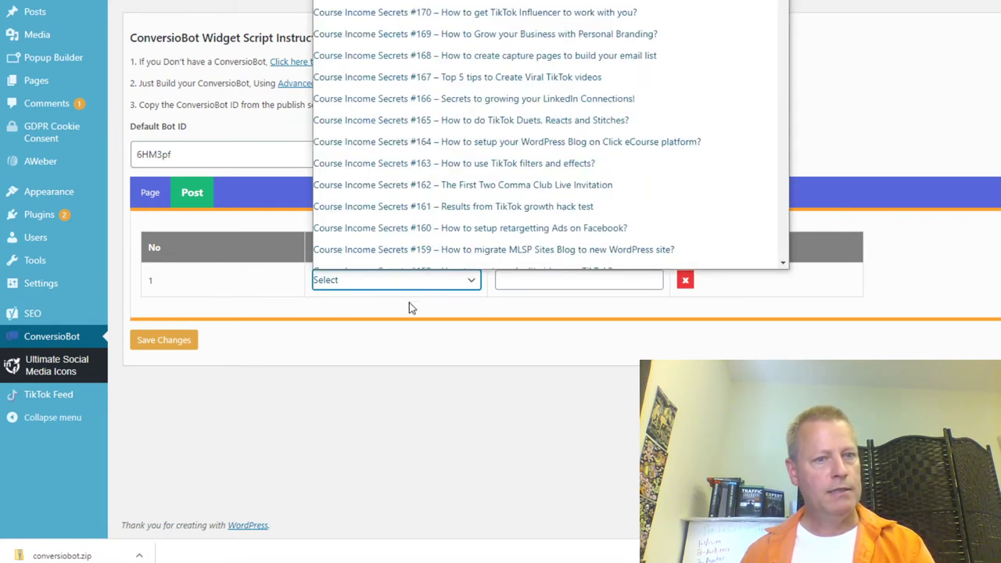
click(361, 391)
Assign a Page row to the Contact page, then return to the ConversioBot Publish page.
click(152, 194)
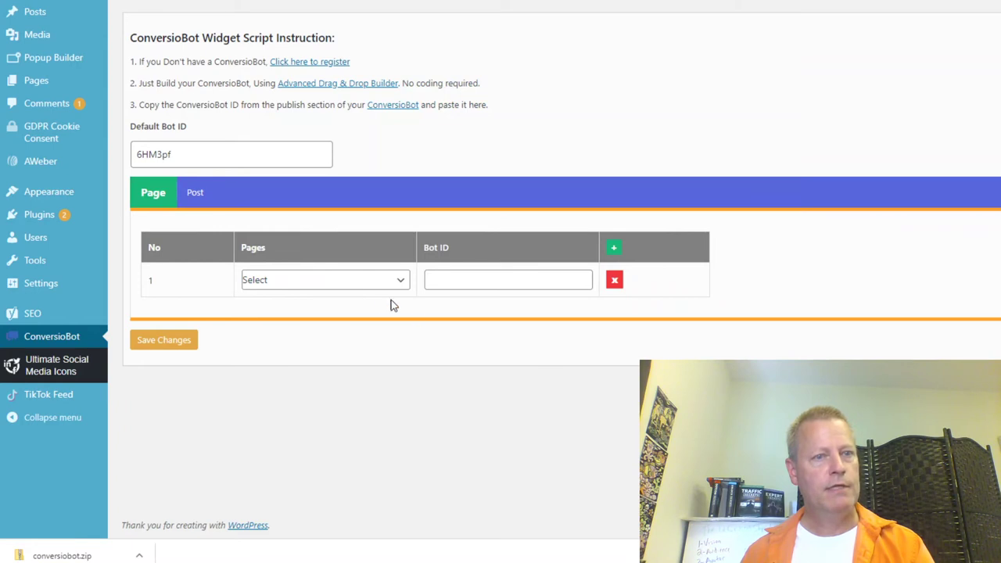
click(366, 280)
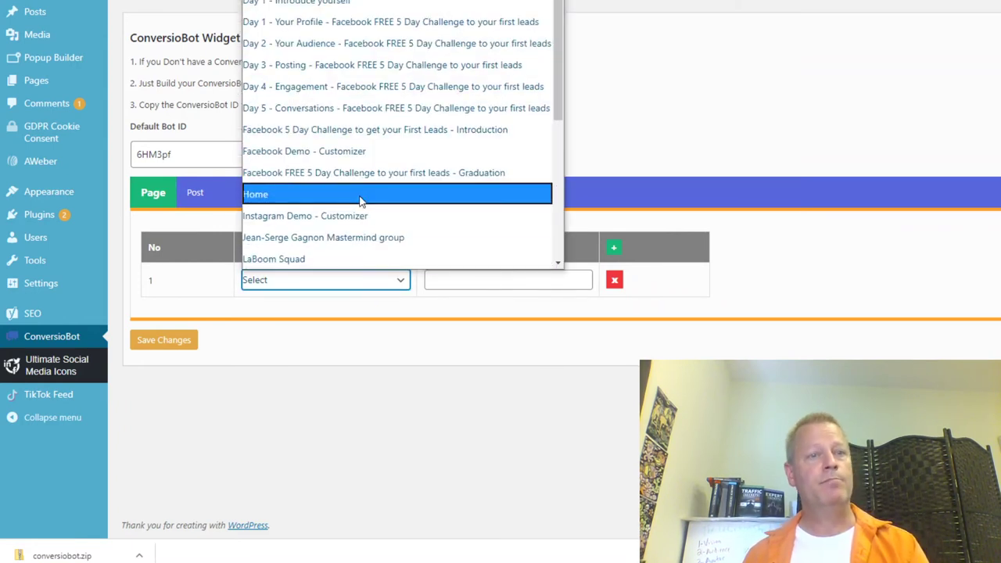
key(c)
key(Return)
click(486, 282)
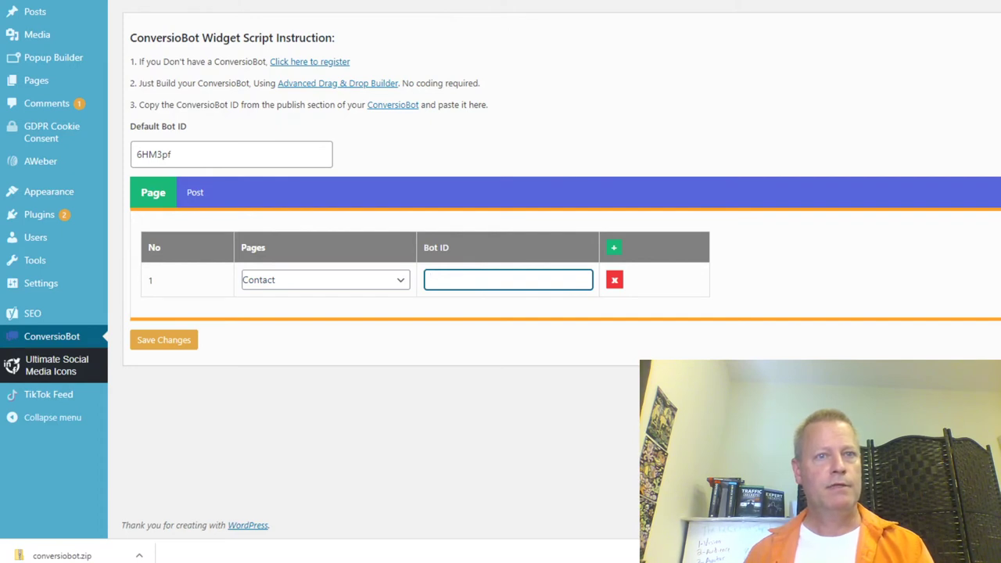
key(ctrl+Tab)
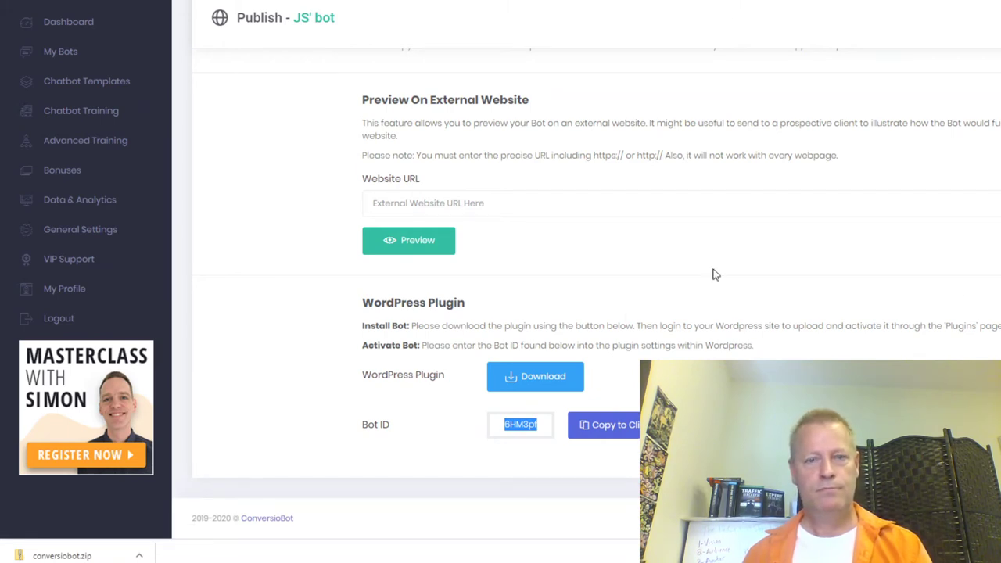
Copy the Get Subscribers bot's ID from the WordPress Plugin section of its Publish page.
click(69, 53)
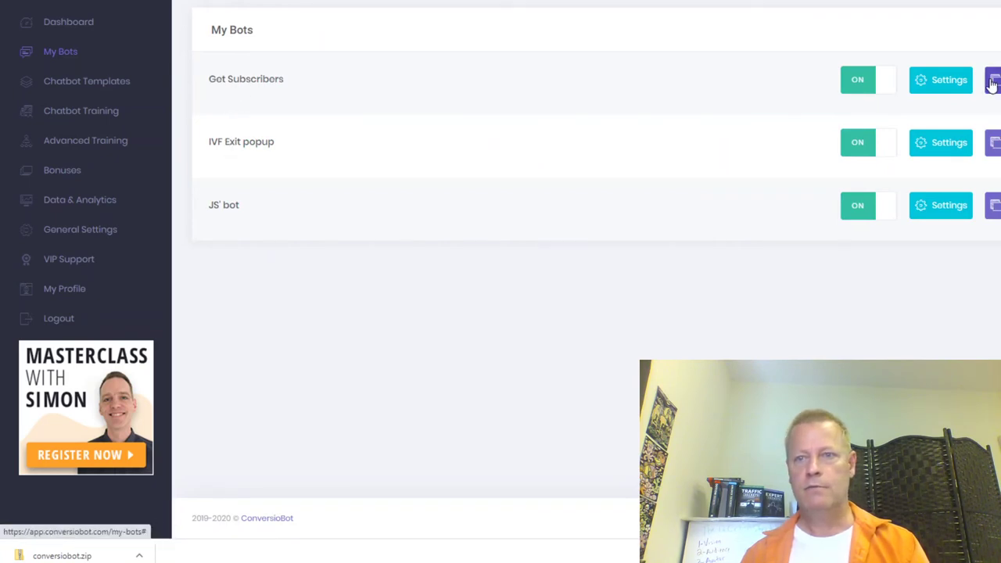
click(945, 88)
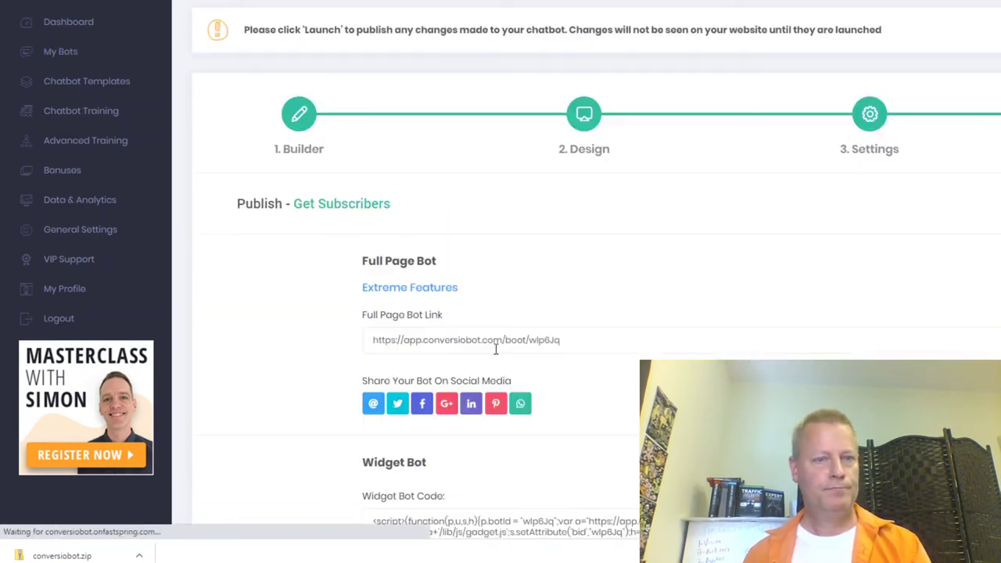
scroll(508, 347, down, 8)
scroll(525, 347, down, 3)
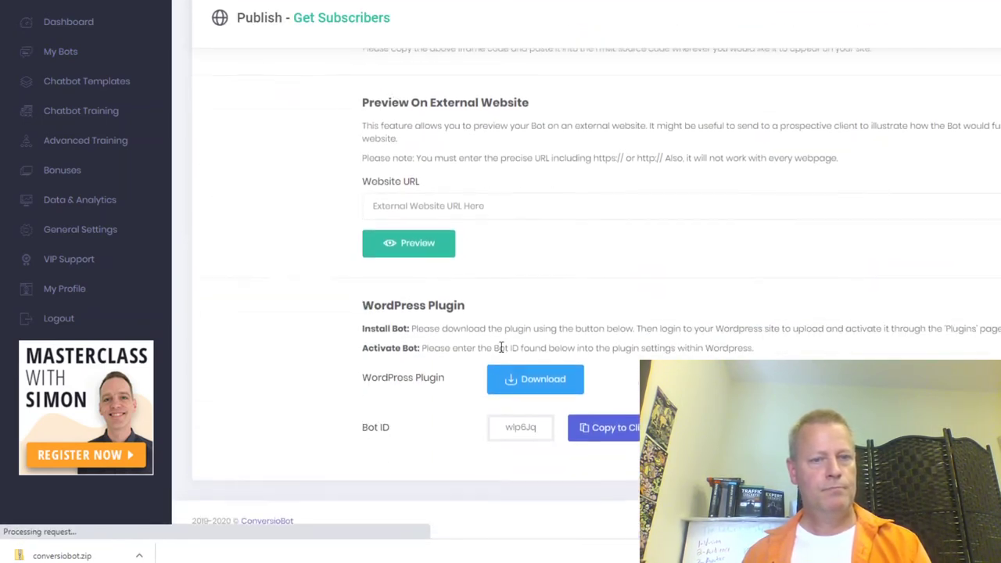
click(606, 425)
Paste the Get Subscribers bot ID as the Contact page's bot and save the page assignments.
key(ctrl+Tab)
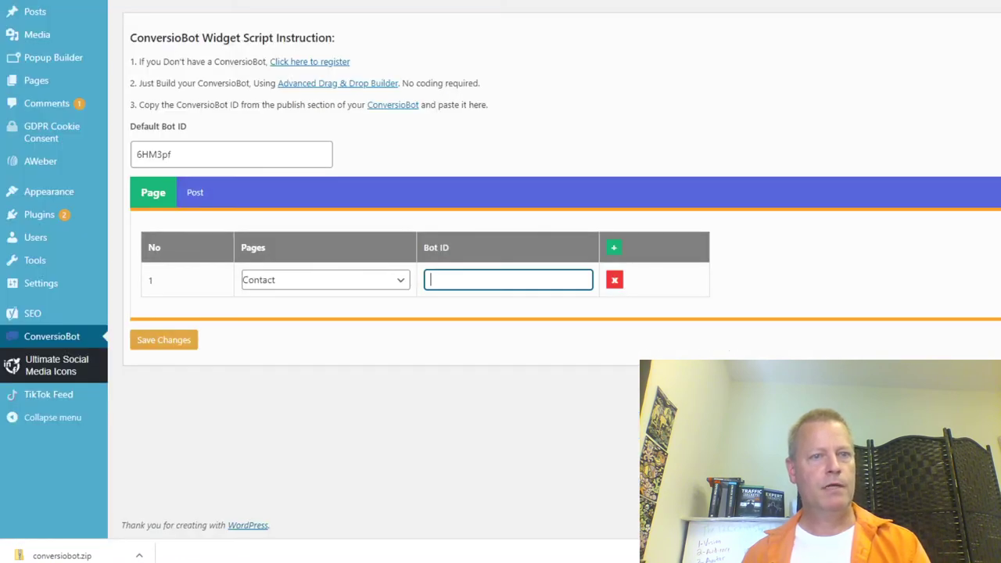
key(ctrl+v)
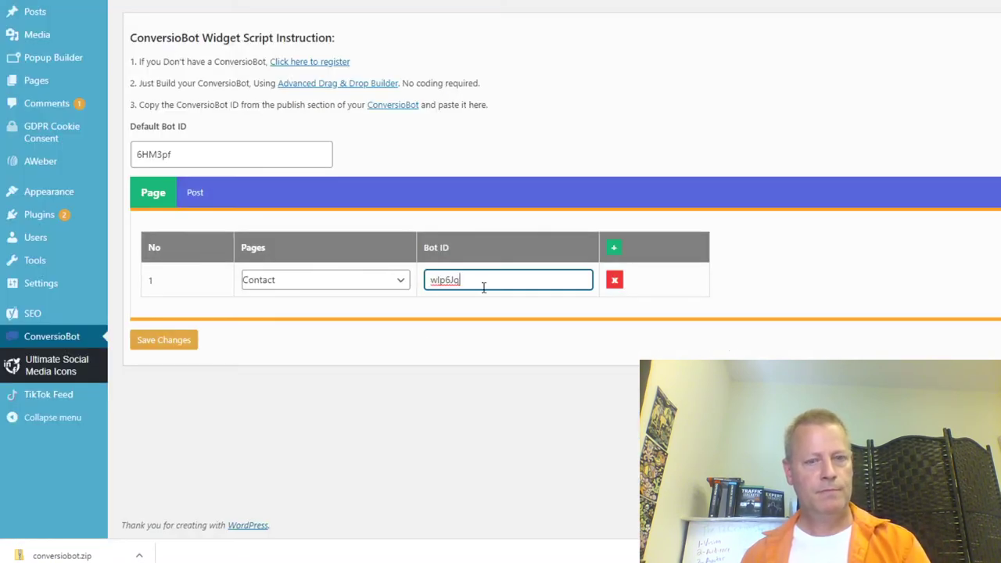
click(170, 344)
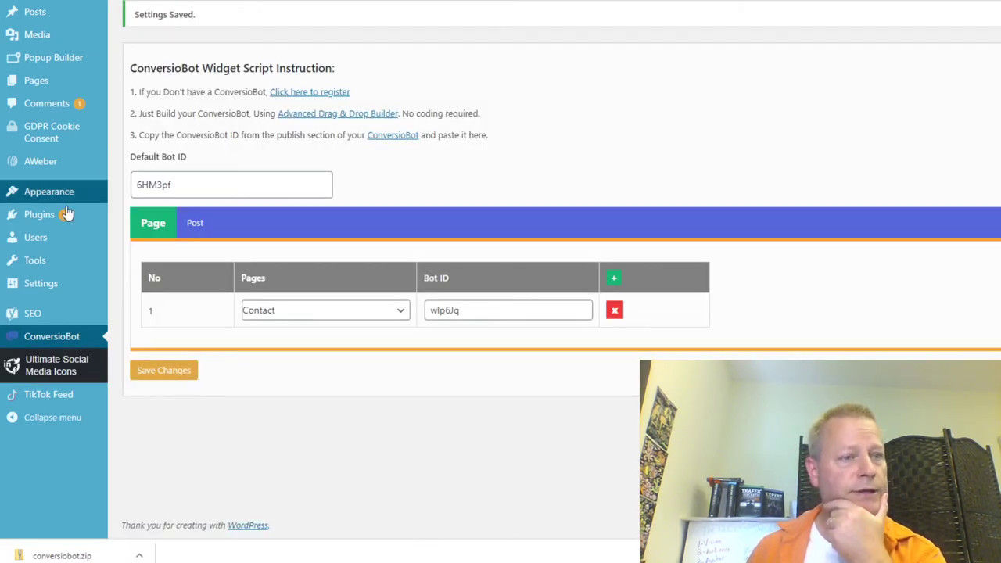
Remove the ConversioBot script from Insert Headers and Footers' header scripts and save.
mouse_move(53, 201)
mouse_move(101, 286)
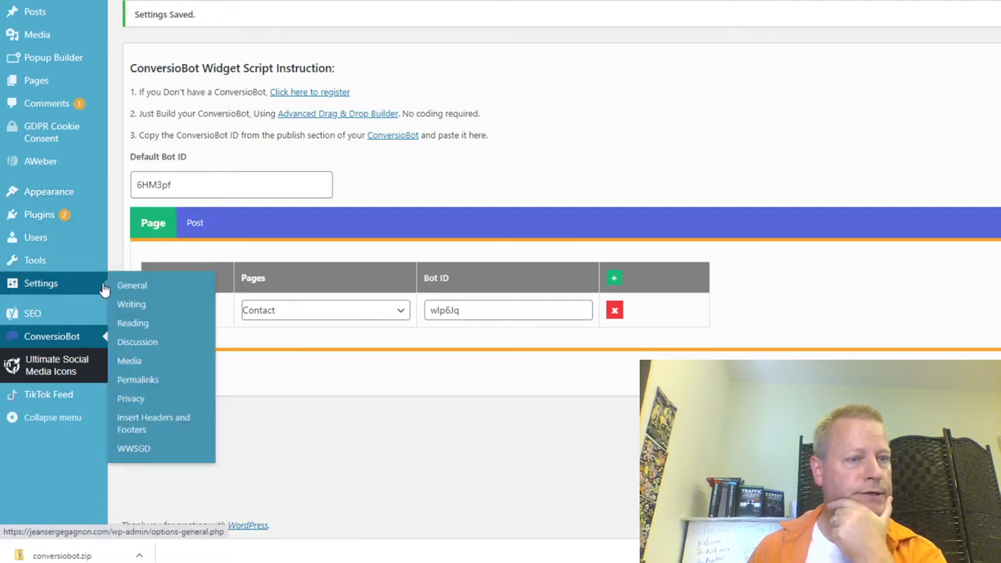
click(167, 424)
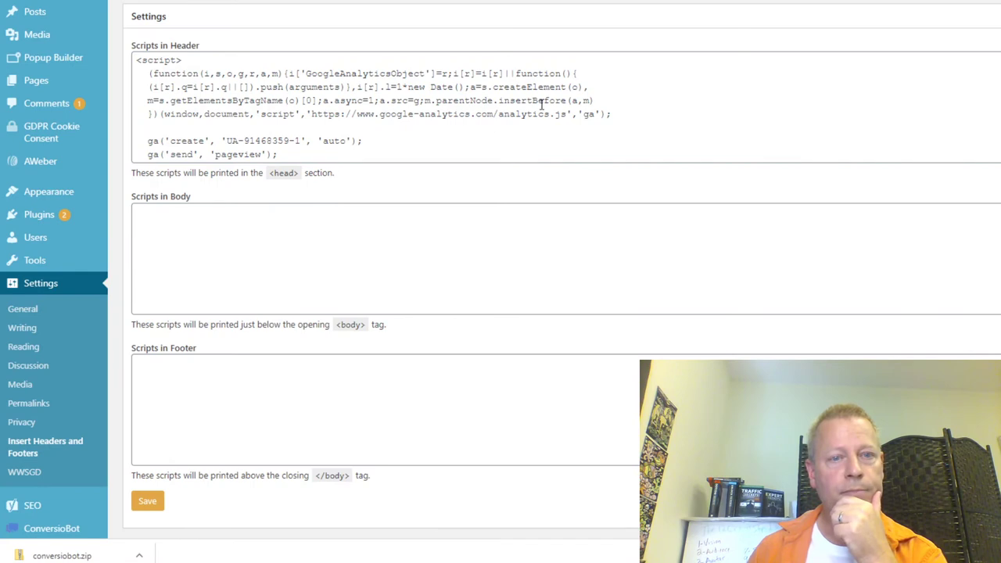
click(541, 104)
key(ctrl+v)
drag(194, 153, 131, 131)
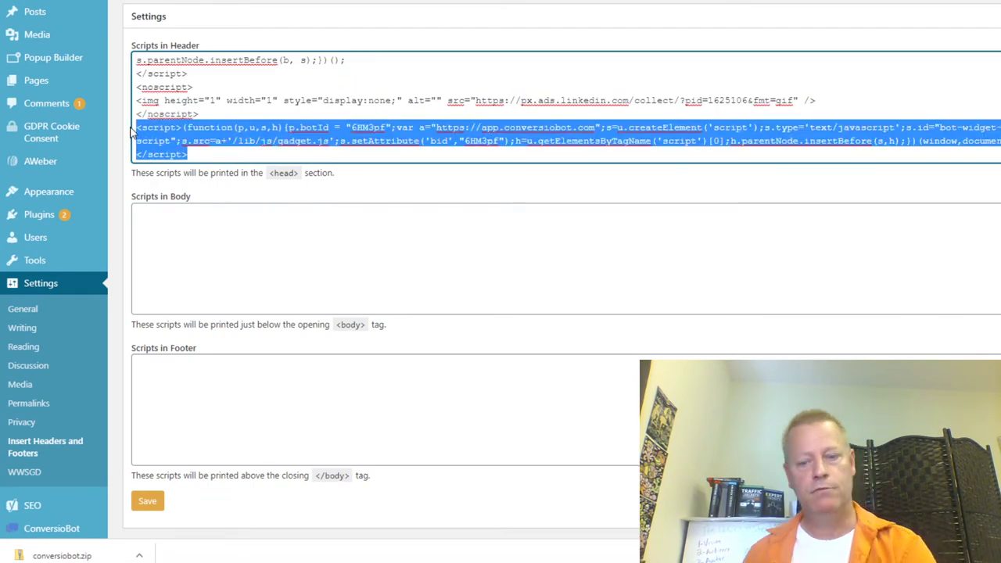
key(BackSpace)
key(BackSpace)
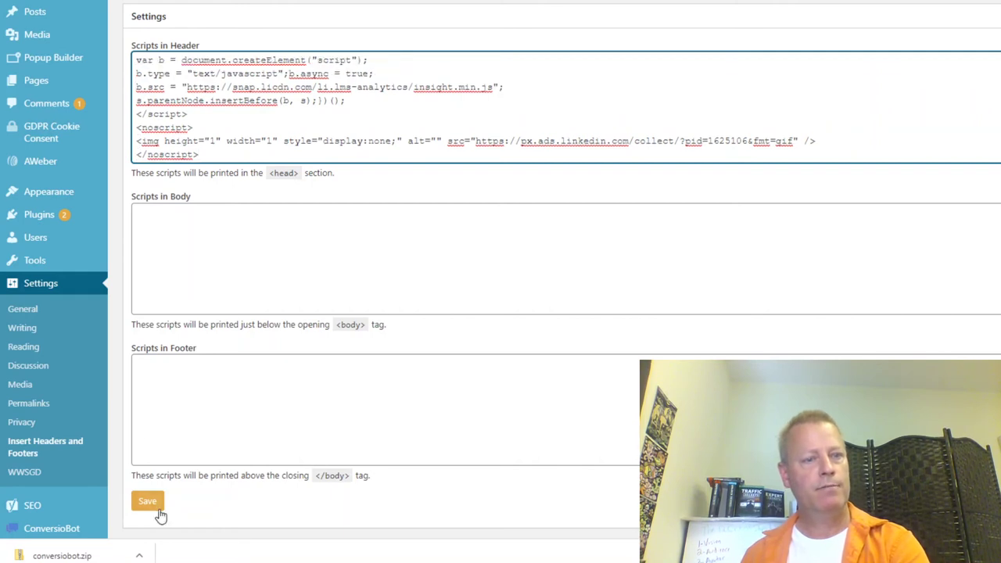
click(148, 505)
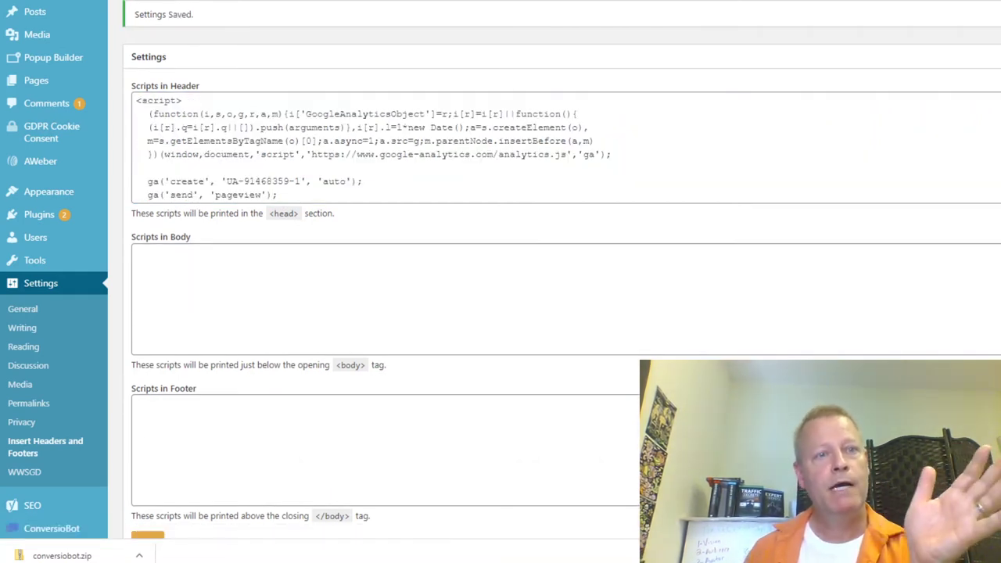
key(ctrl+Tab)
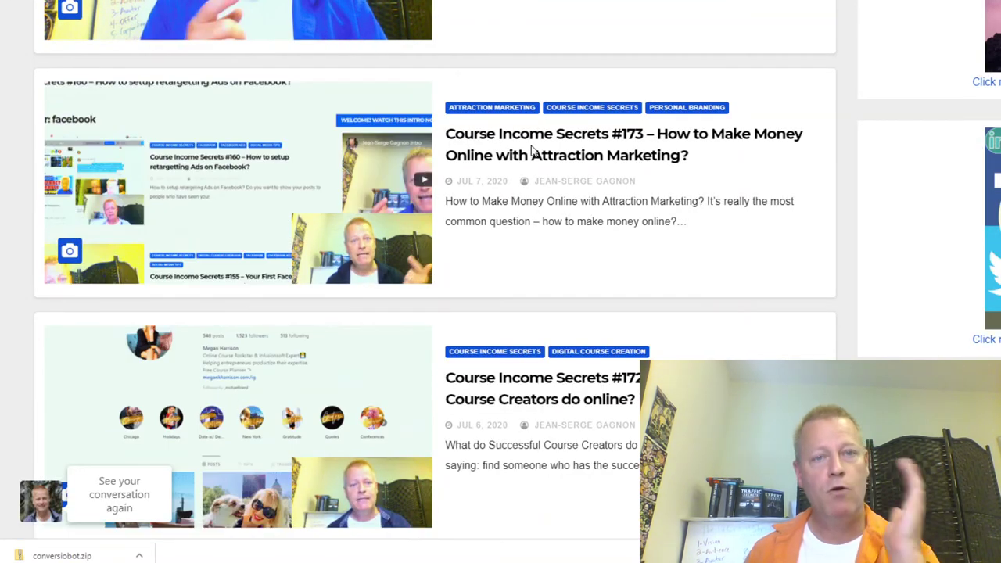
Reopen the chat conversation on the blog, review it, then close it.
click(110, 493)
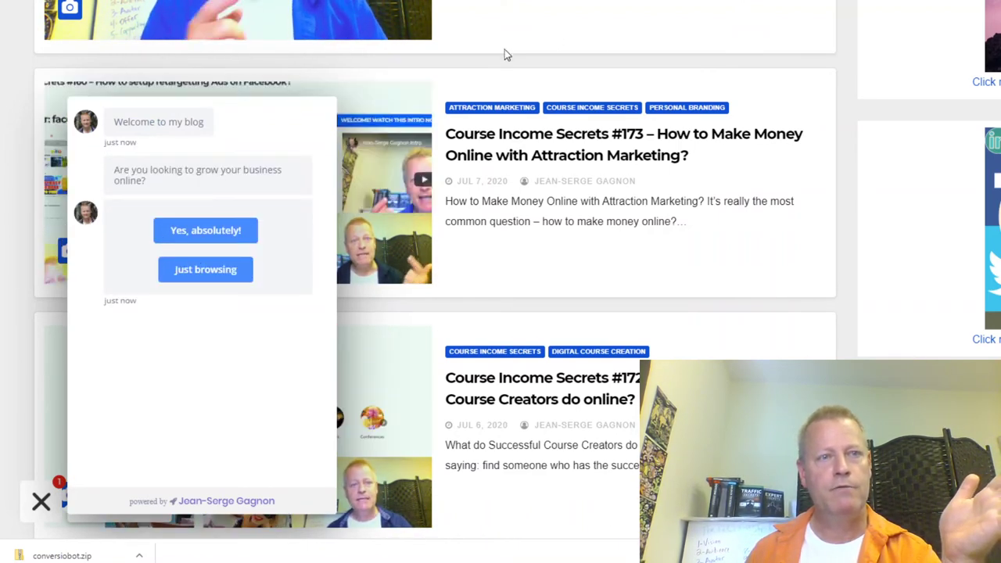
scroll(822, 207, up, 15)
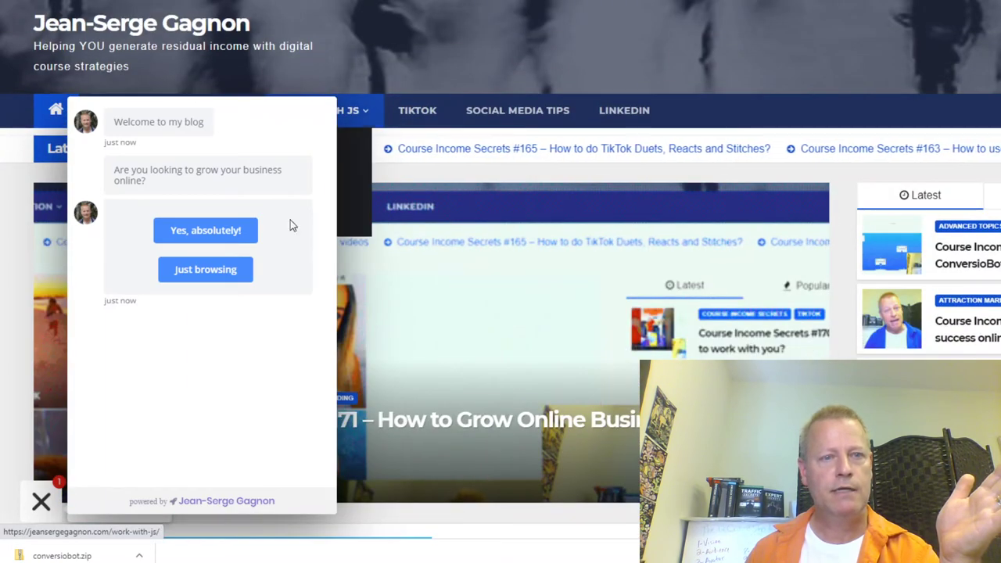
click(41, 502)
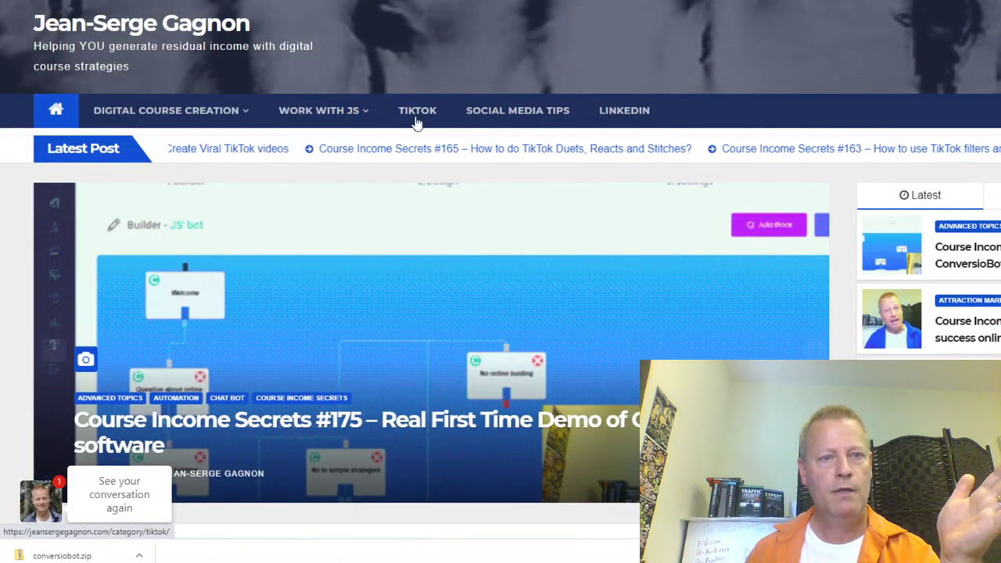
Go to the Contact page under Work With JS and open and close its chat widget.
mouse_move(320, 119)
click(315, 148)
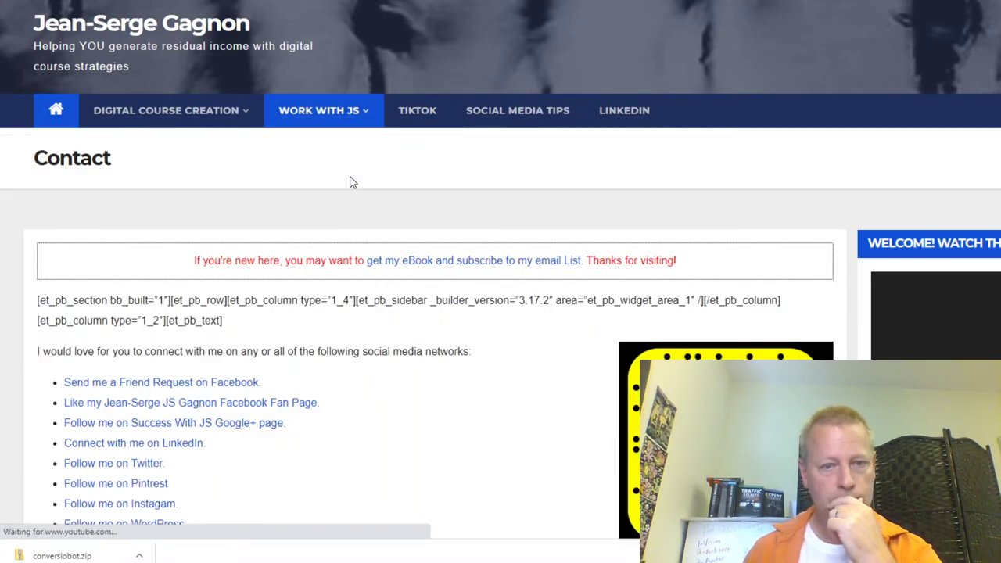
scroll(456, 364, down, 3)
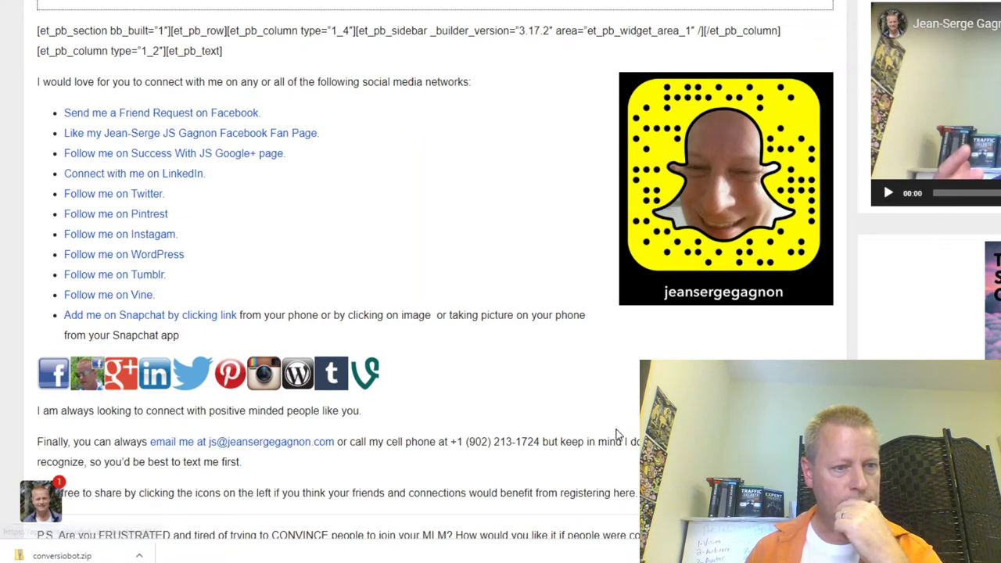
click(46, 507)
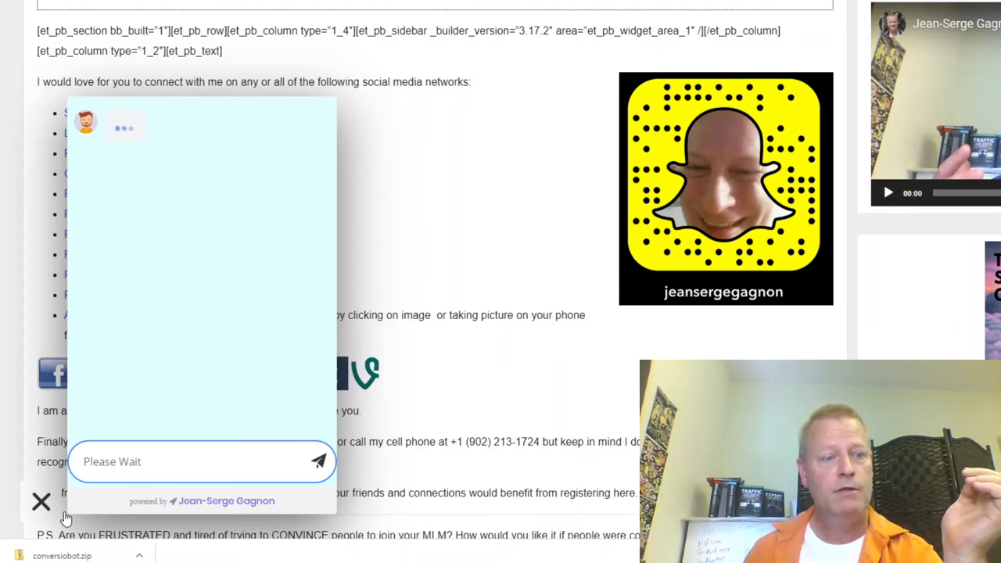
click(40, 501)
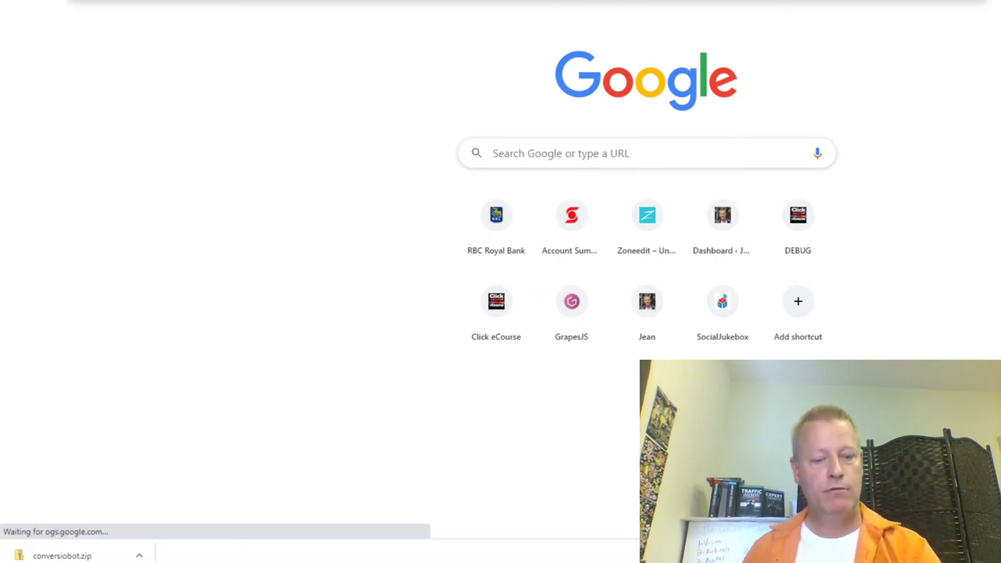
Visit the DEBUG Click eCourse site, scroll its course catalogue, then return to ConversioBot.
text(de)
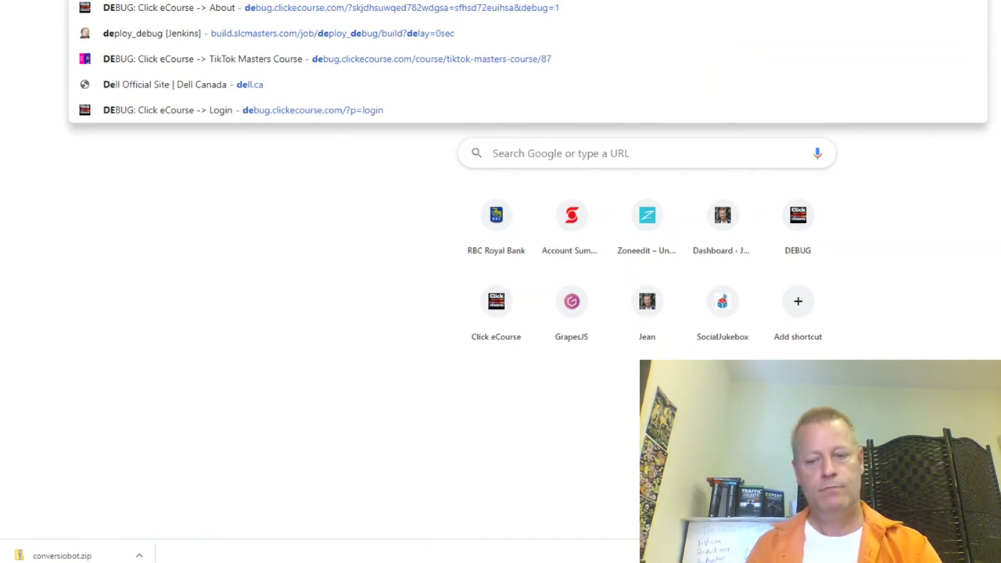
key(Return)
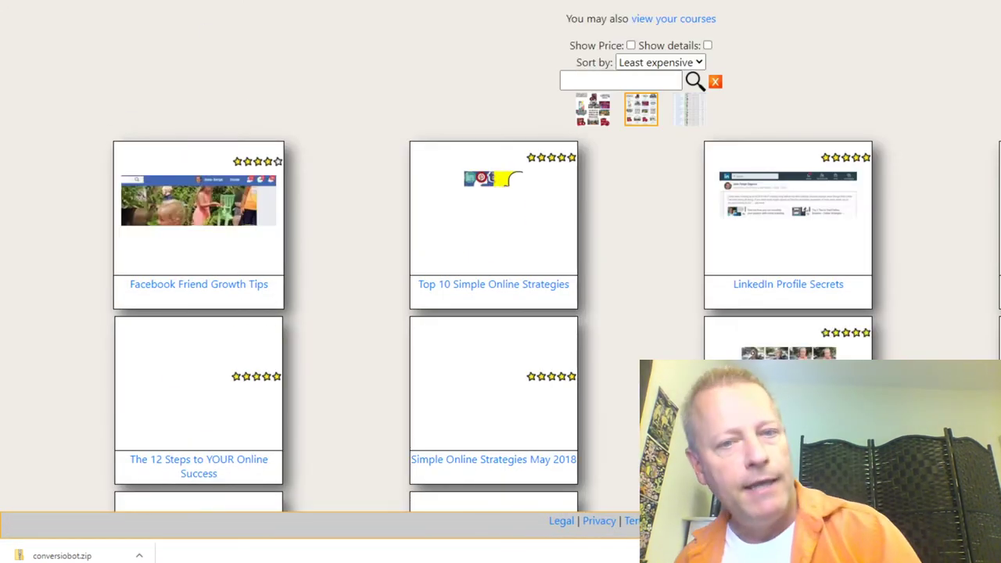
scroll(346, 290, down, 3)
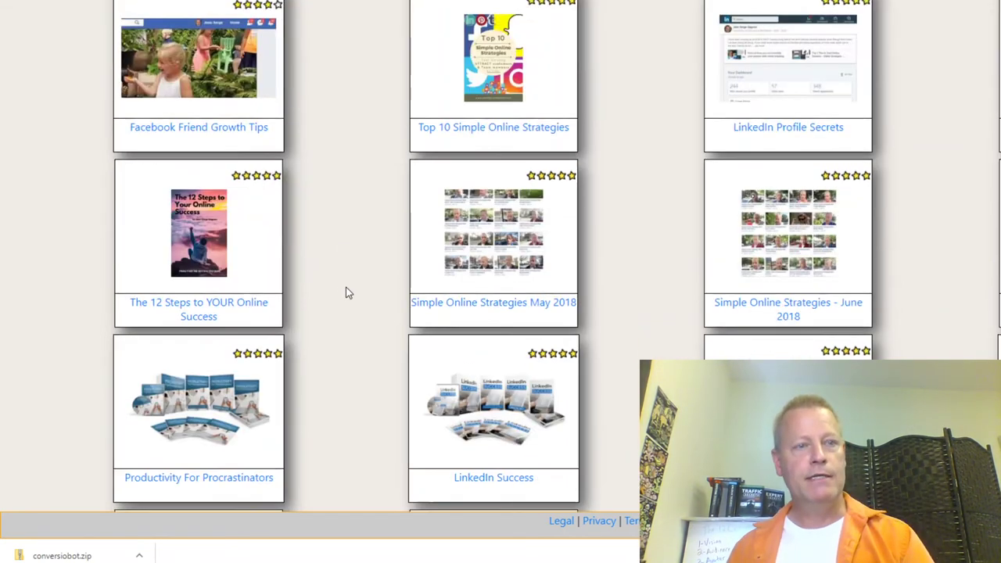
scroll(347, 290, up, 3)
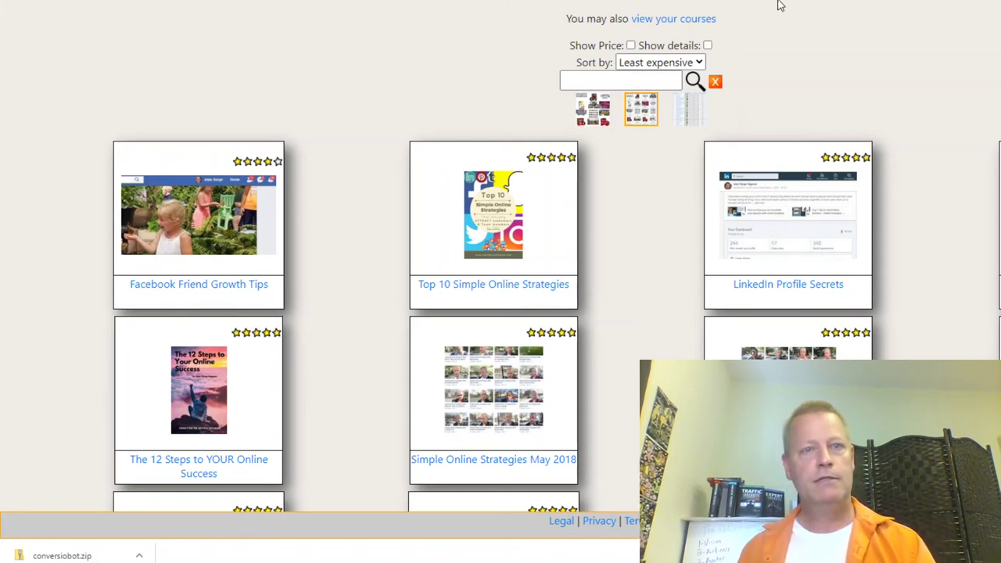
key(ctrl+Tab)
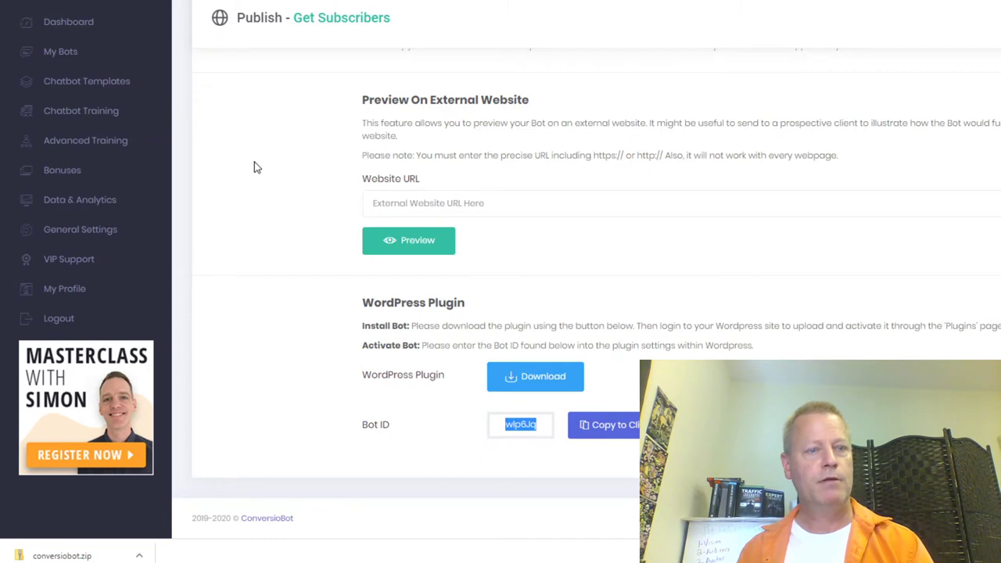
Create a bot named 'click ecourse' in My Bots and add New Block 1 for editing.
click(71, 52)
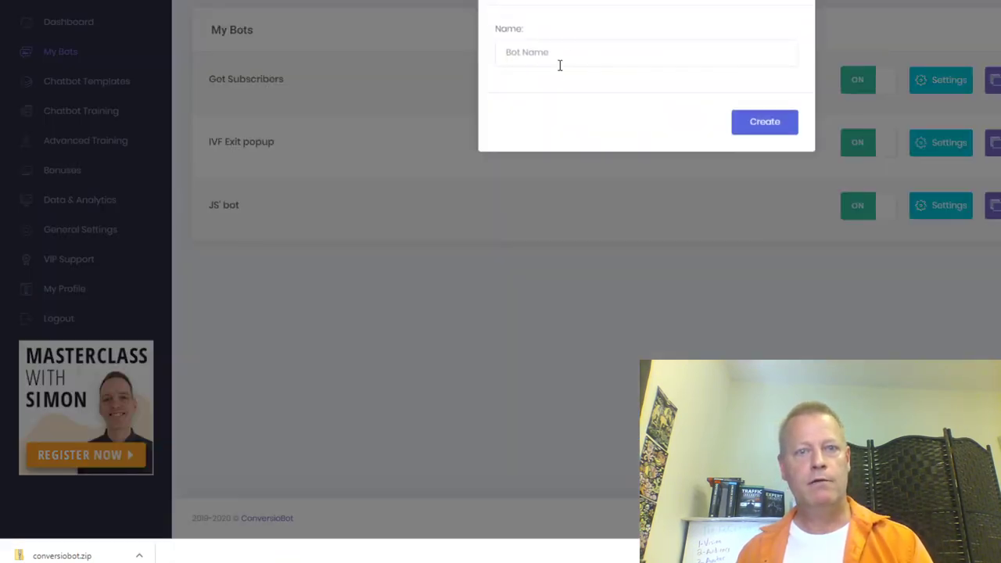
click(559, 65)
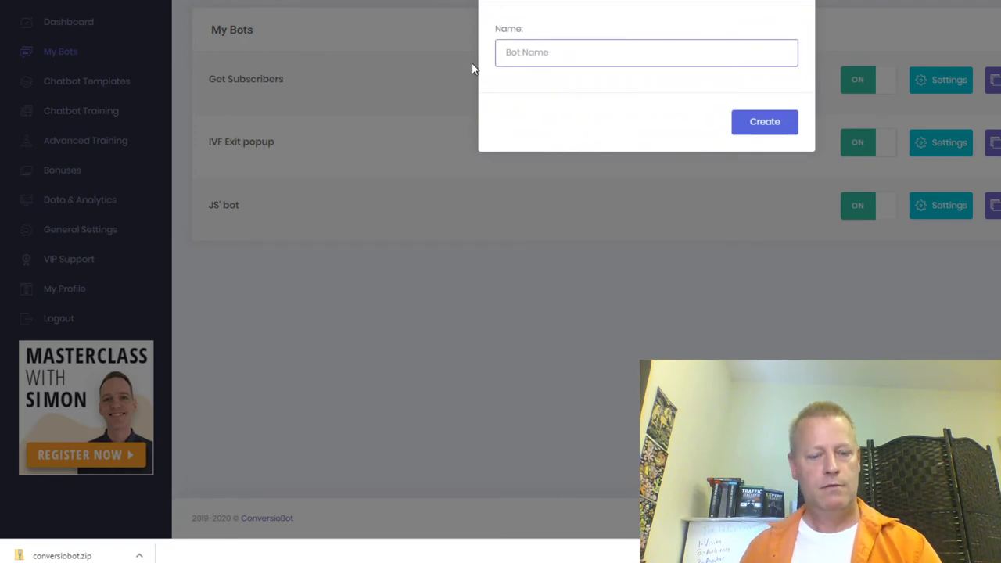
text(click)
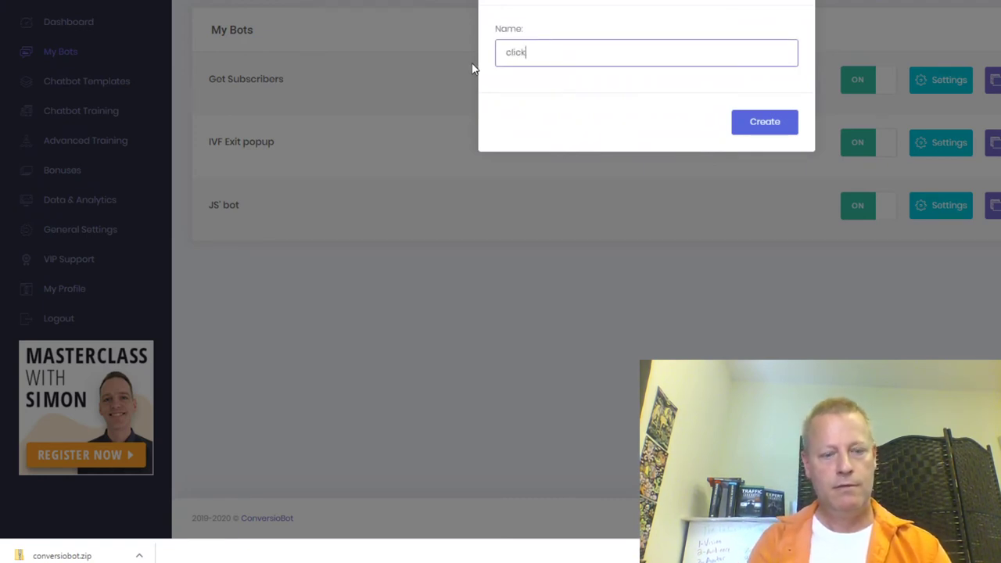
text( ecourse)
click(772, 123)
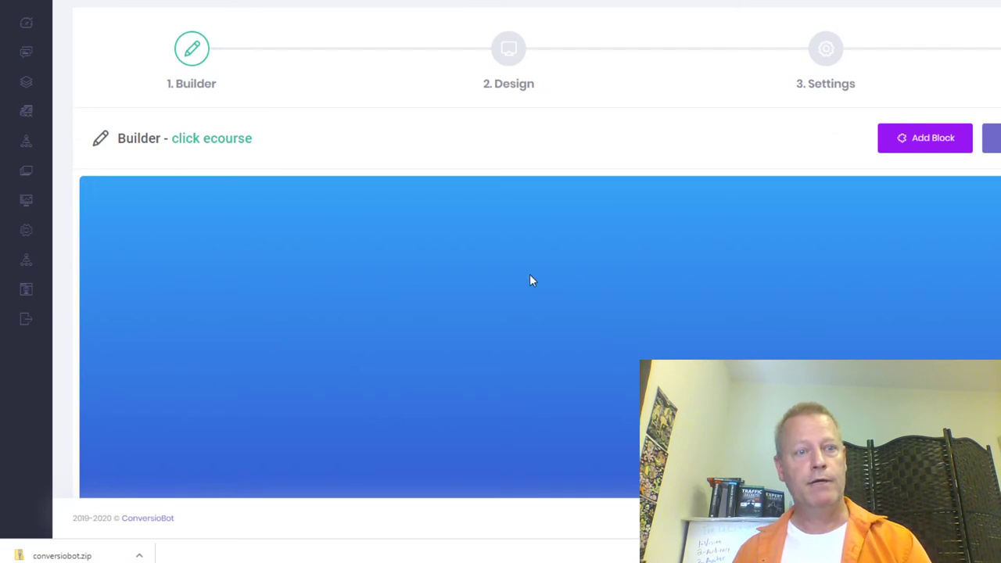
click(945, 138)
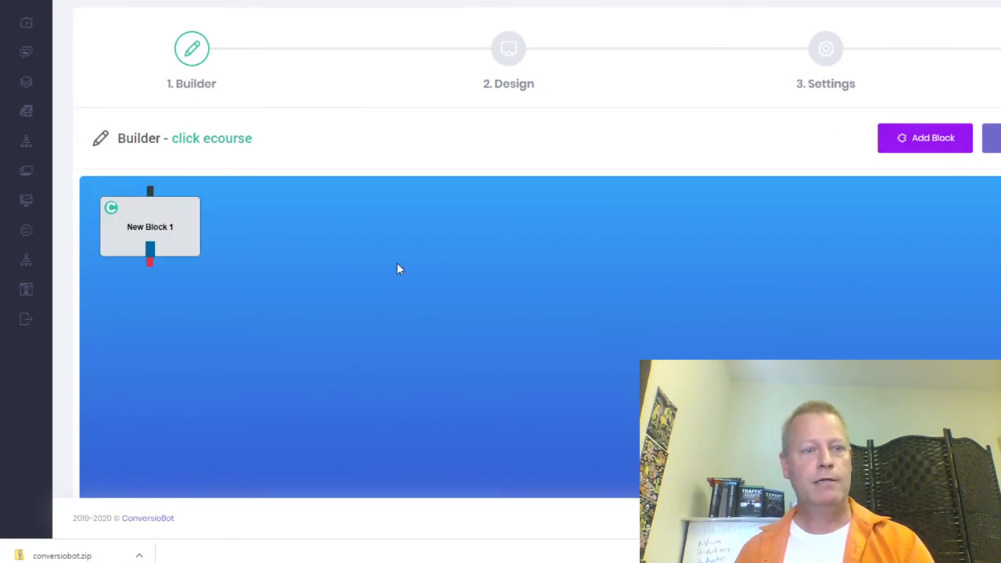
click(157, 226)
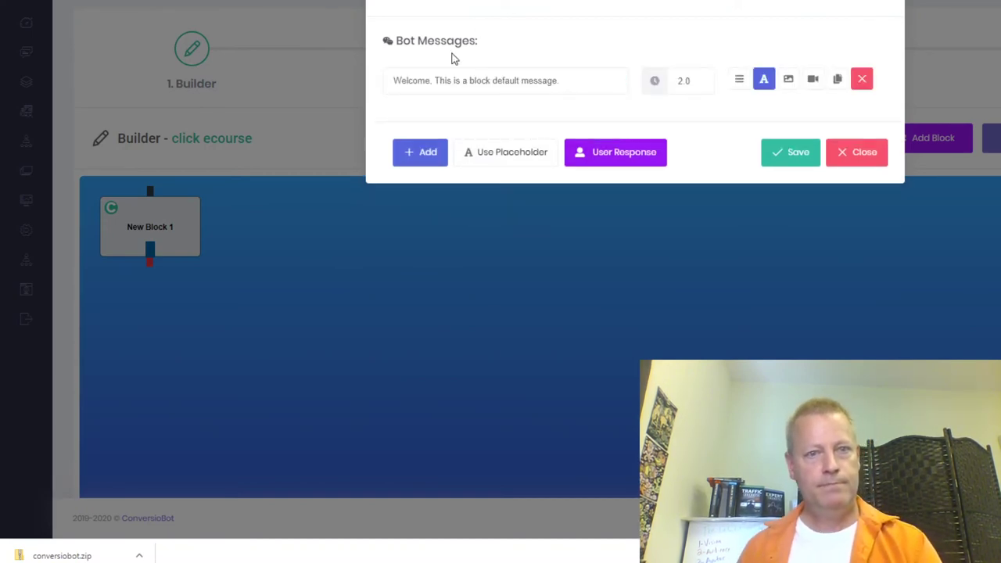
Write messages 'Welcome to click eCourse web site' and 'How can I help you?', then add a user response.
click(519, 82)
drag(578, 89, 440, 89)
key(BackSpace)
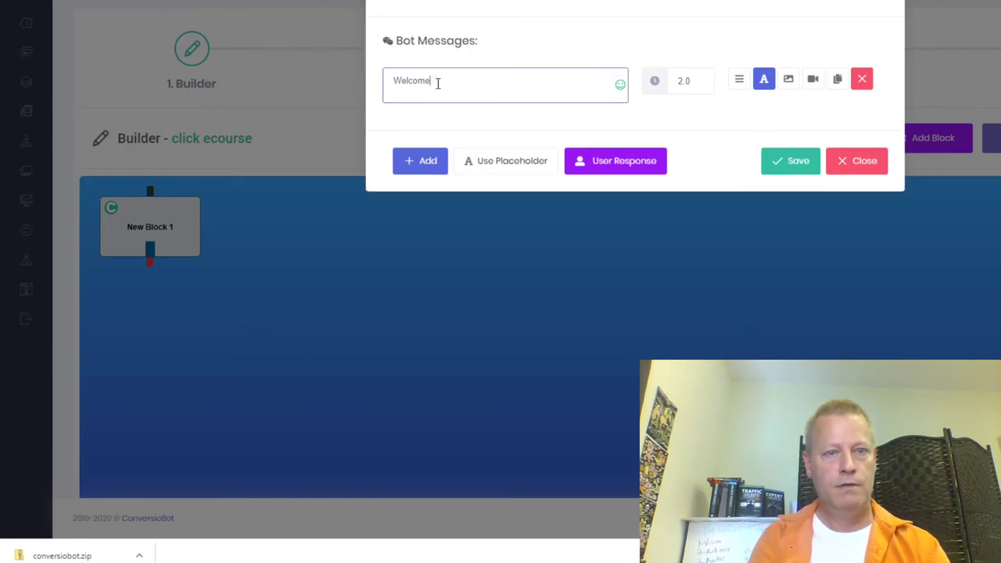
text(to click eCourse web site)
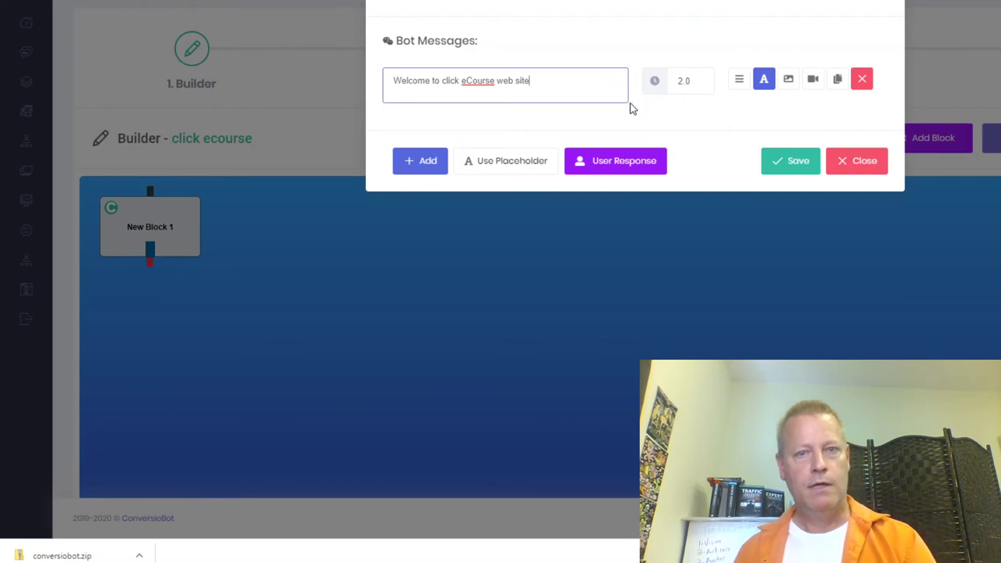
click(430, 165)
click(462, 135)
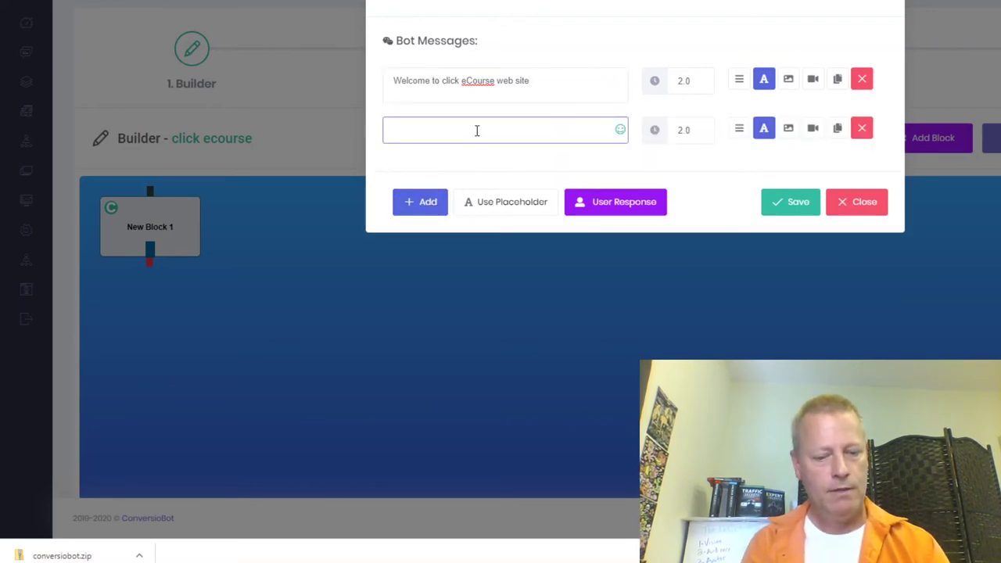
text(How c)
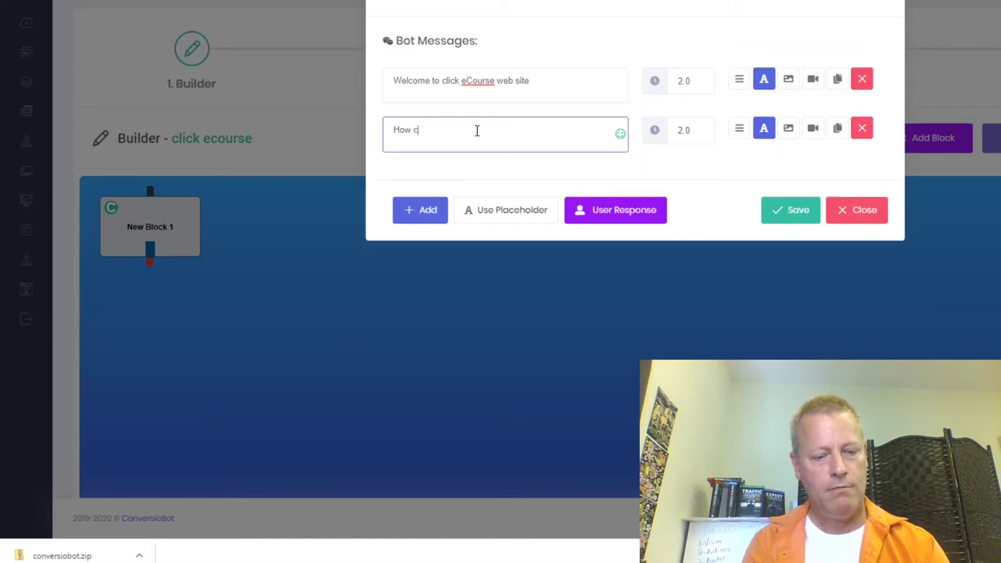
text(an I help you?)
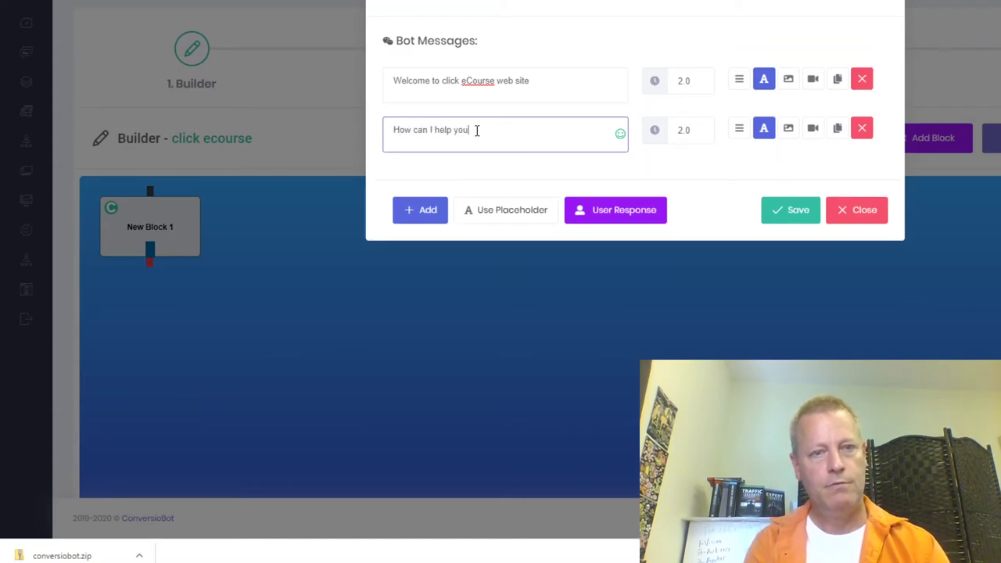
click(634, 217)
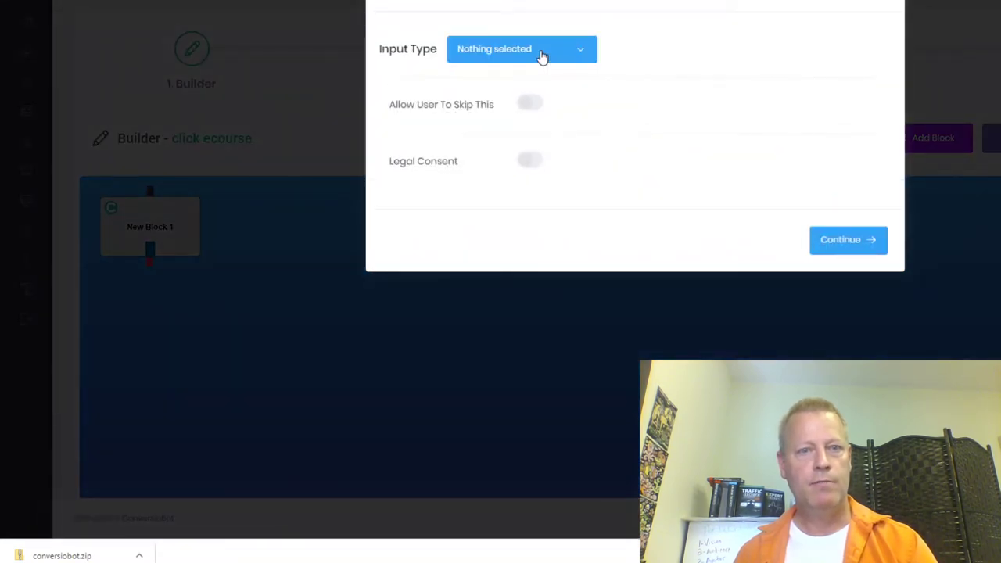
click(542, 52)
Make the response buttons, labelled 'How to create course' and 'How to access course'.
click(529, 130)
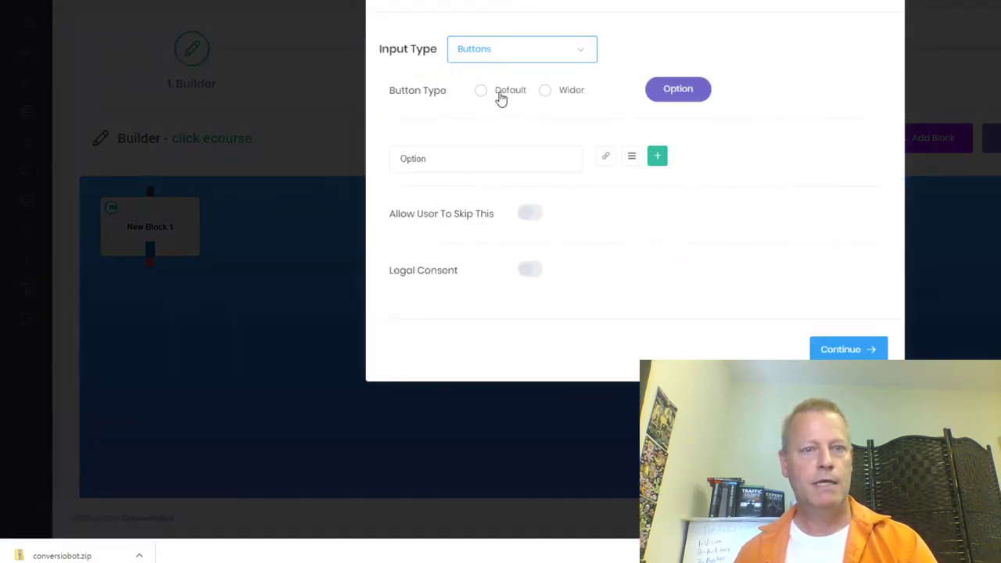
drag(470, 160, 351, 166)
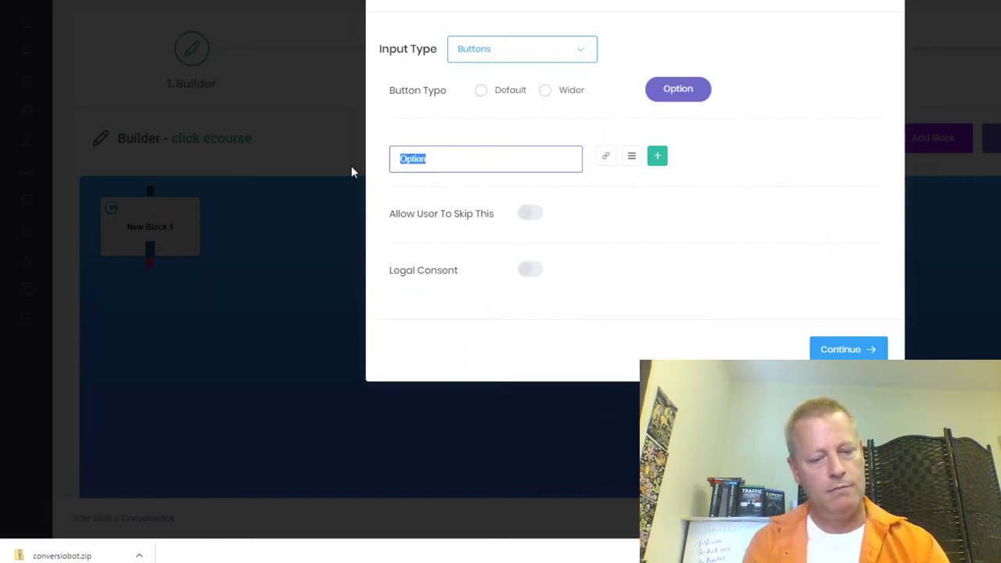
text(How to create course)
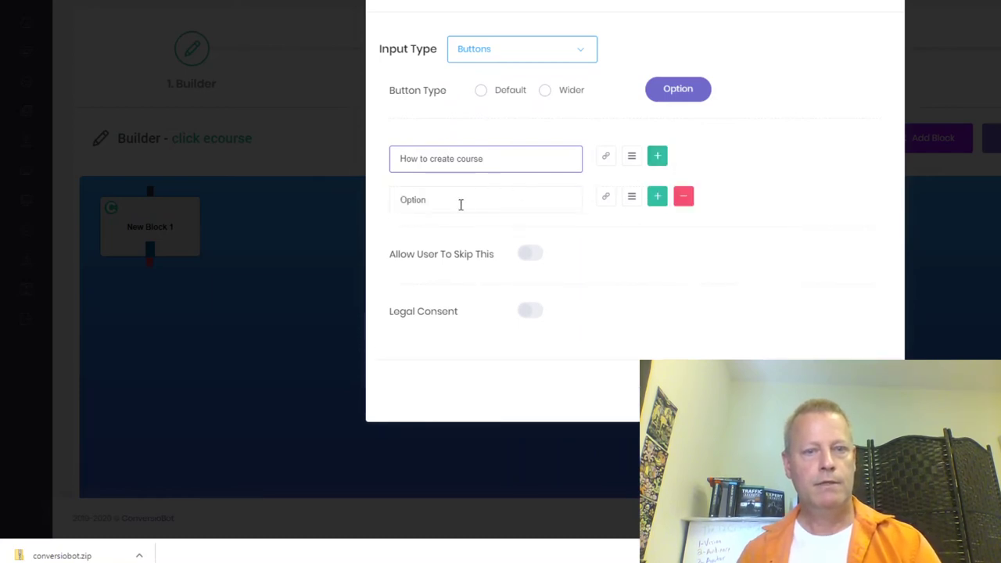
drag(461, 203, 380, 206)
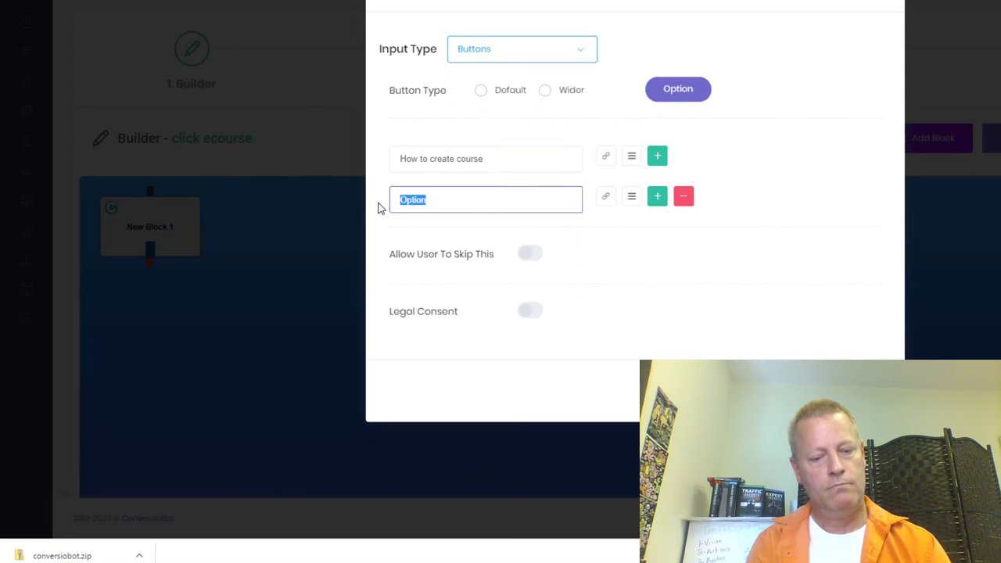
text(How to )
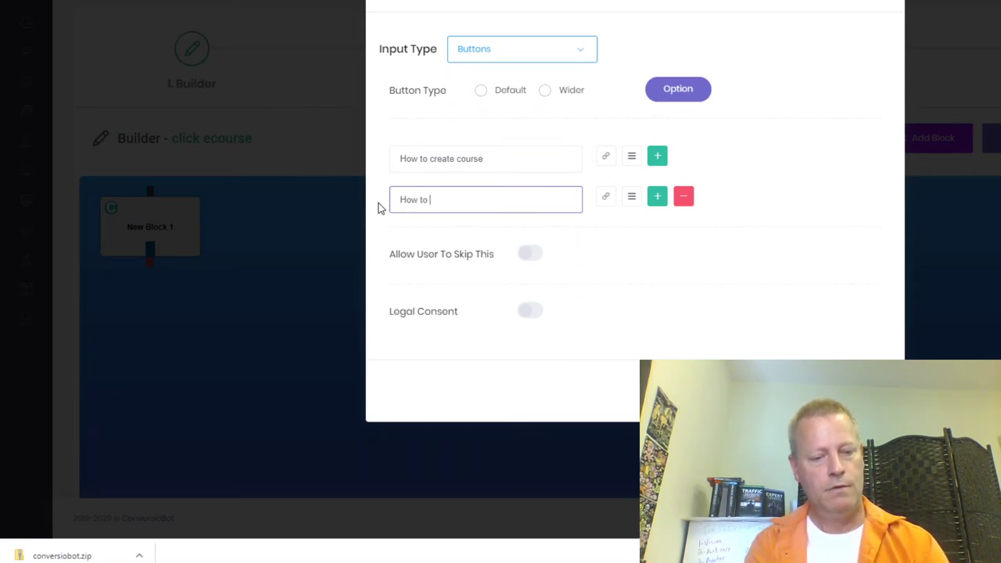
text(access course)
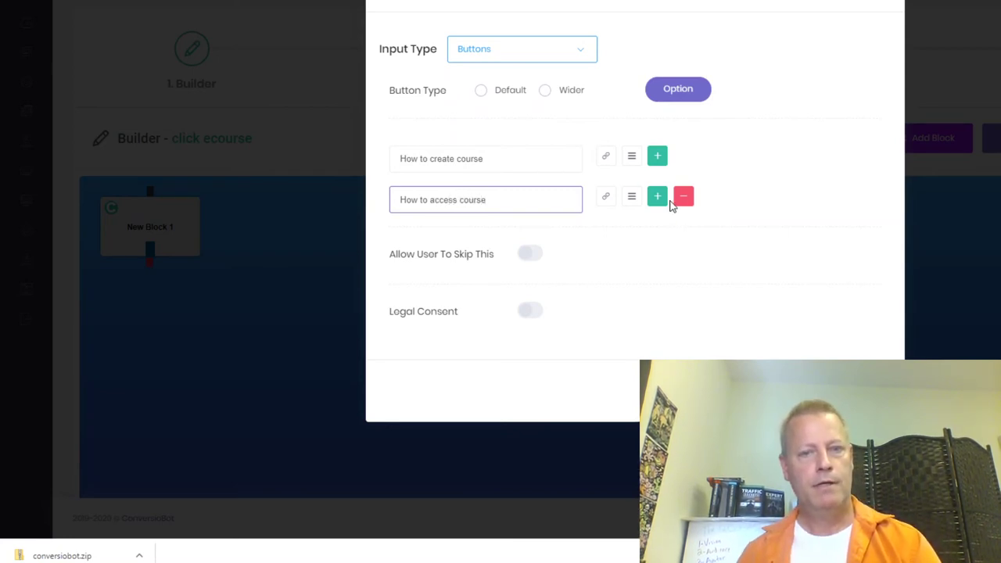
Add a third button labelled 'Other question or problem' and return to Bot Messages.
click(658, 199)
double_click(456, 238)
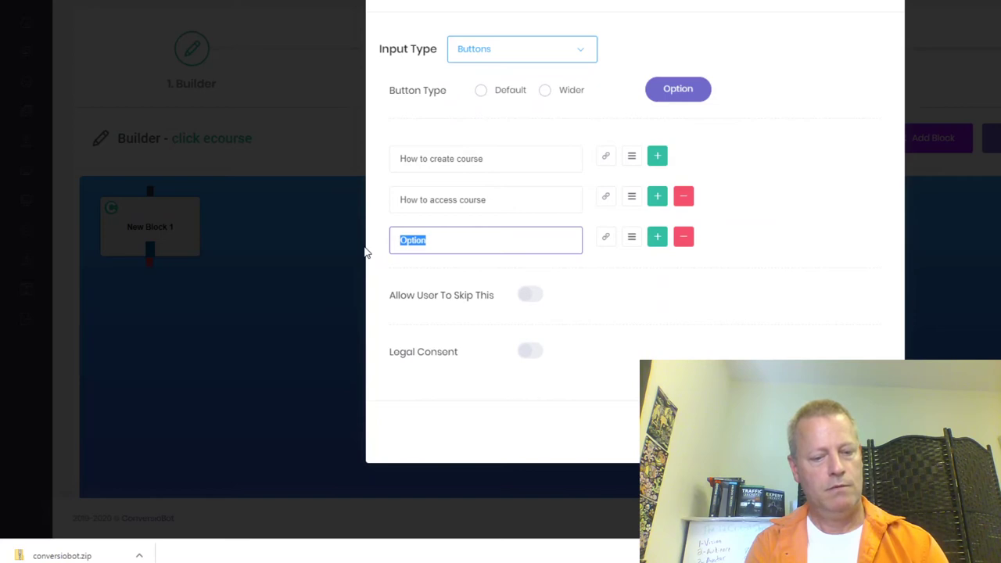
text(Other question)
key(BackSpace)
key(BackSpace)
key(BackSpace)
text(ion or porblem)
key(BackSpace)
key(BackSpace)
key(BackSpace)
key(BackSpace)
key(BackSpace)
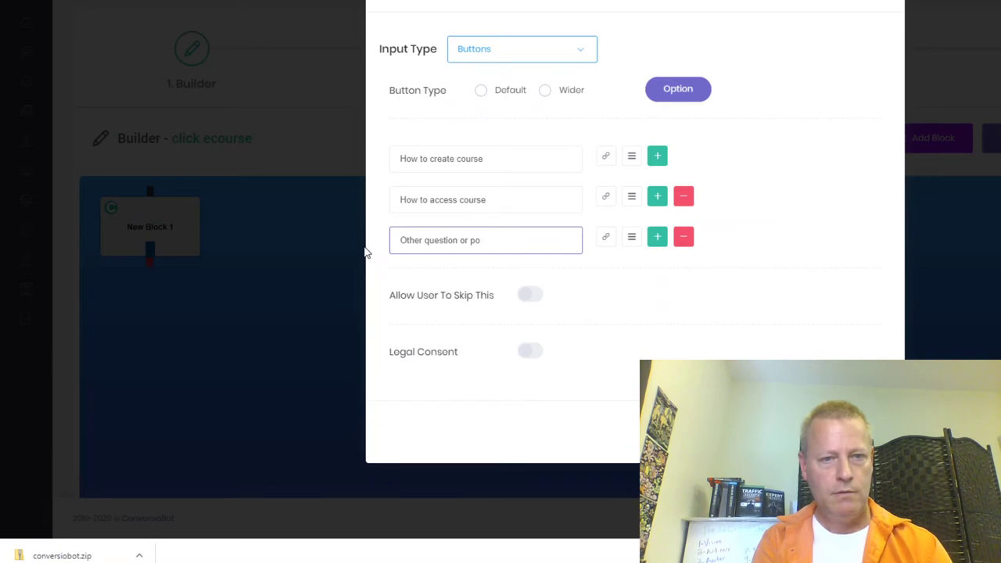
text(roblem)
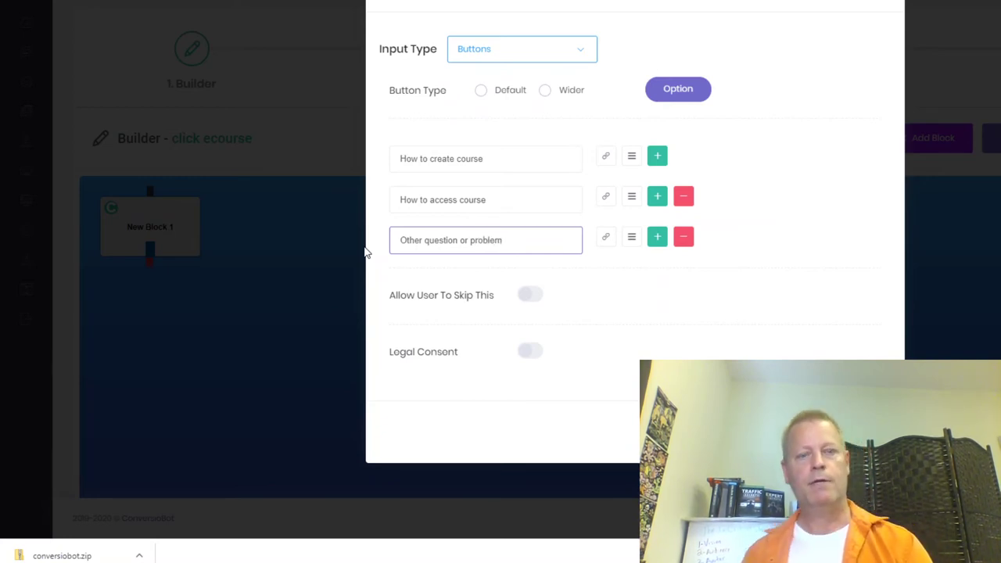
click(625, 324)
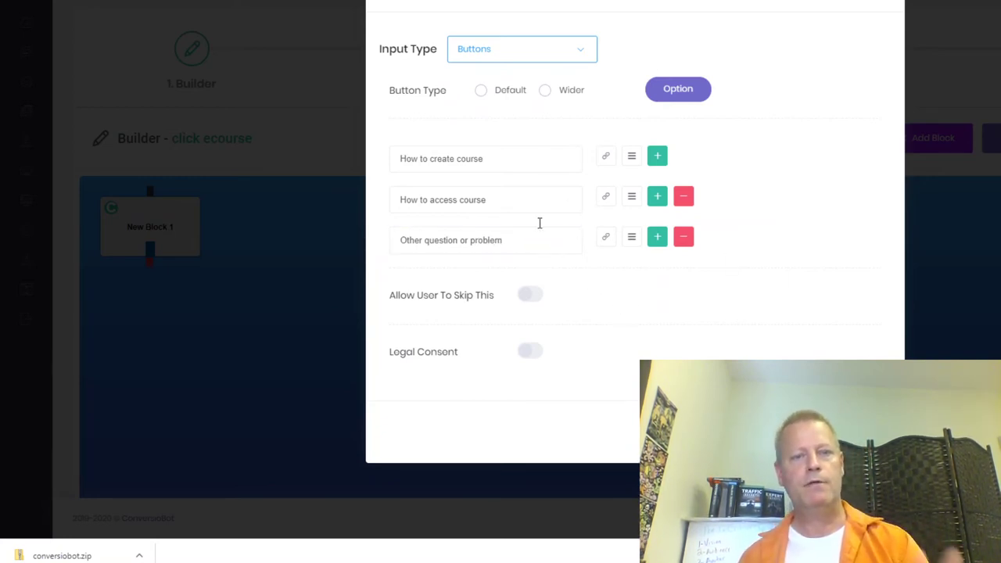
click(790, 432)
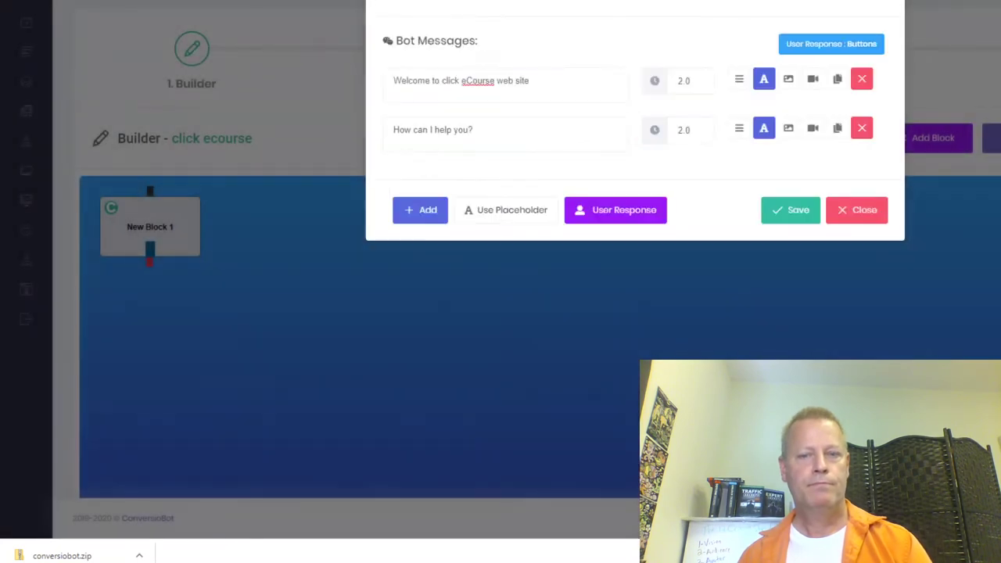
Save the Welcome block, create New Block 2 from its first button, and place it below.
click(792, 213)
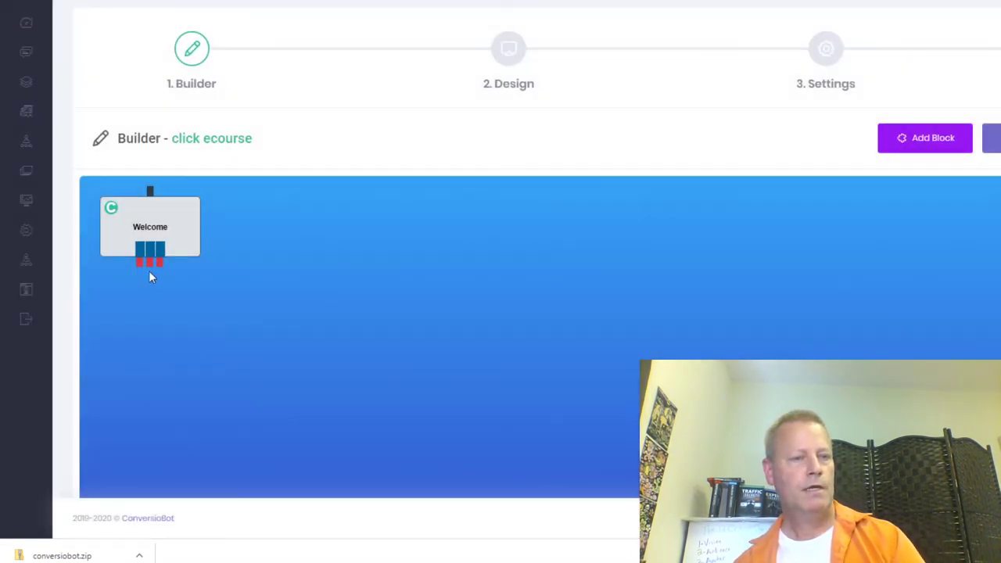
drag(143, 269, 167, 340)
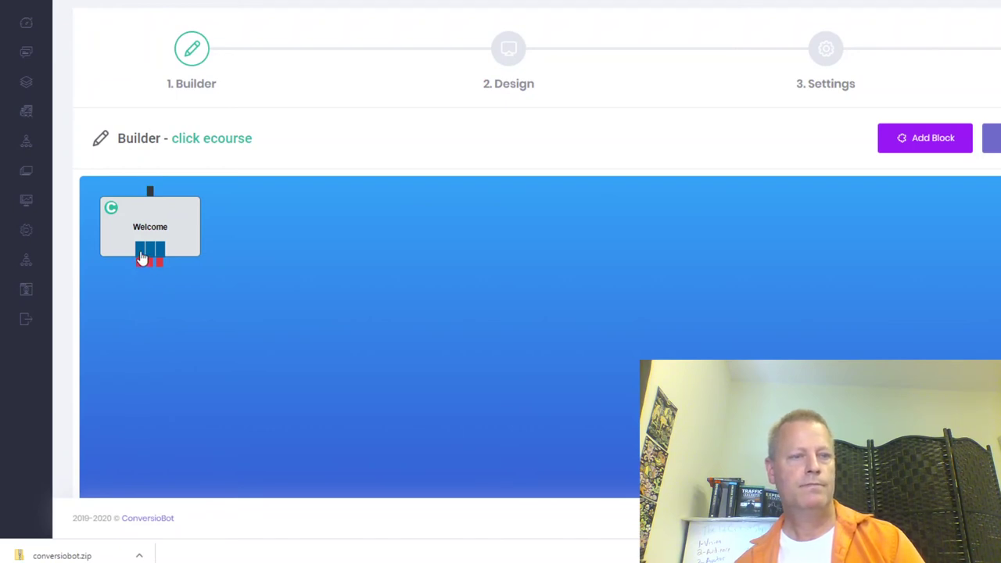
click(141, 250)
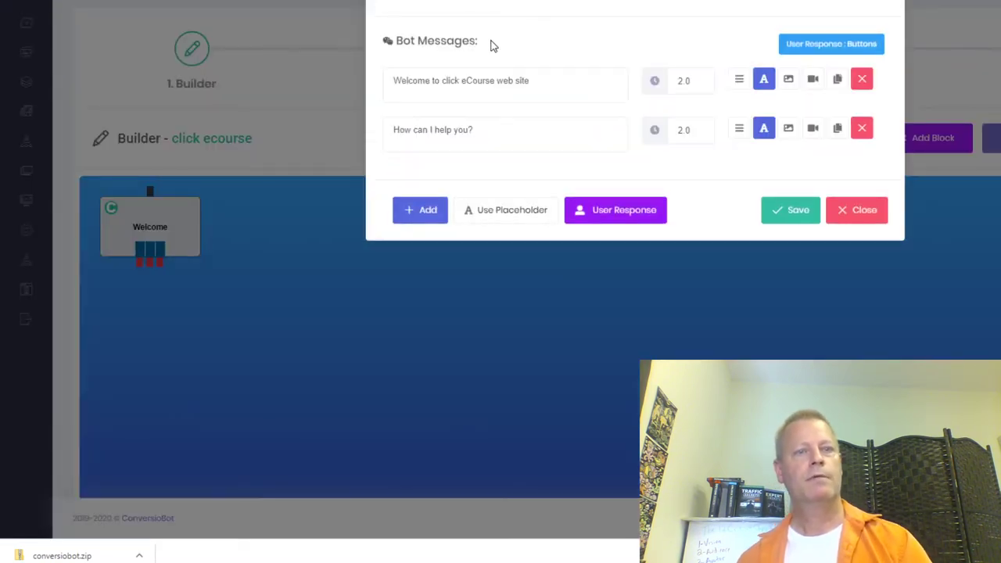
click(835, 212)
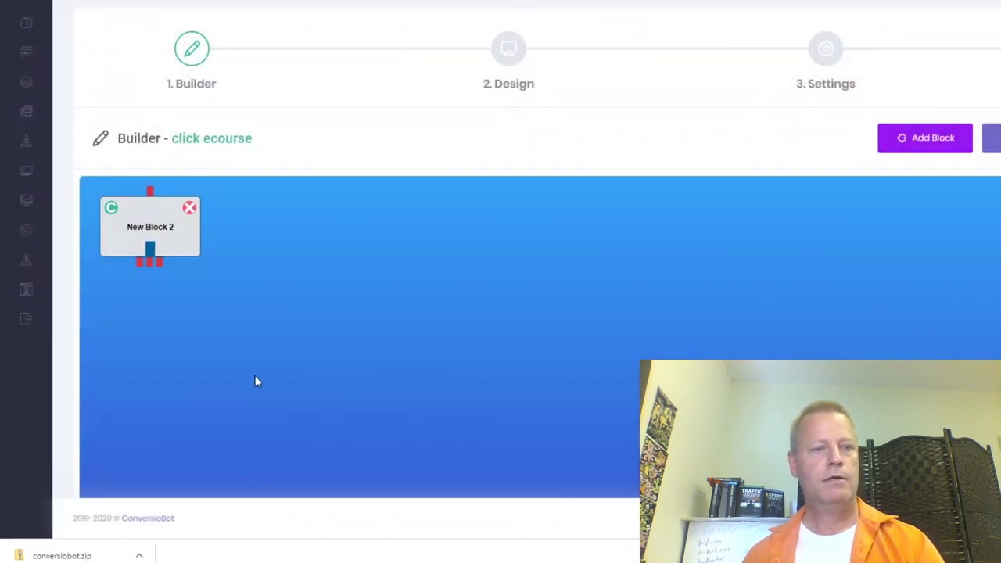
drag(197, 238, 202, 360)
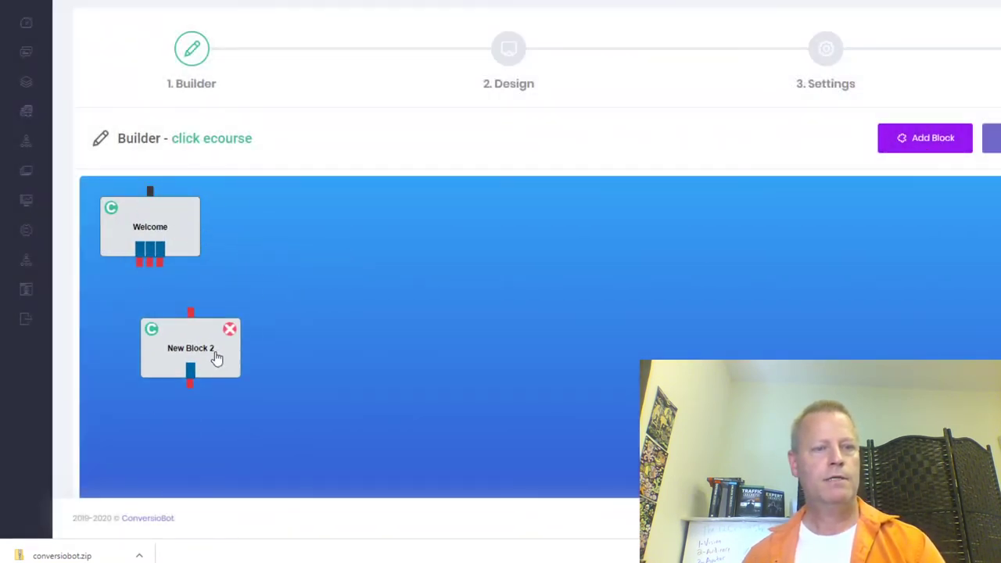
Give New Block 2 messages 'Ok, great, so you want to create a course, that's awesome' and 'First, you'll need to register an account'.
double_click(201, 349)
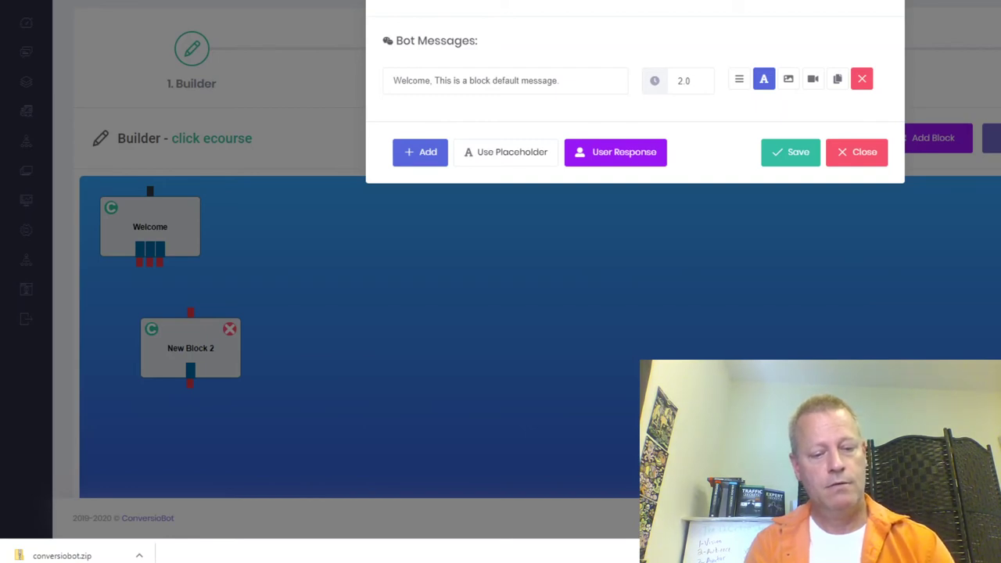
click(518, 81)
drag(594, 80, 372, 25)
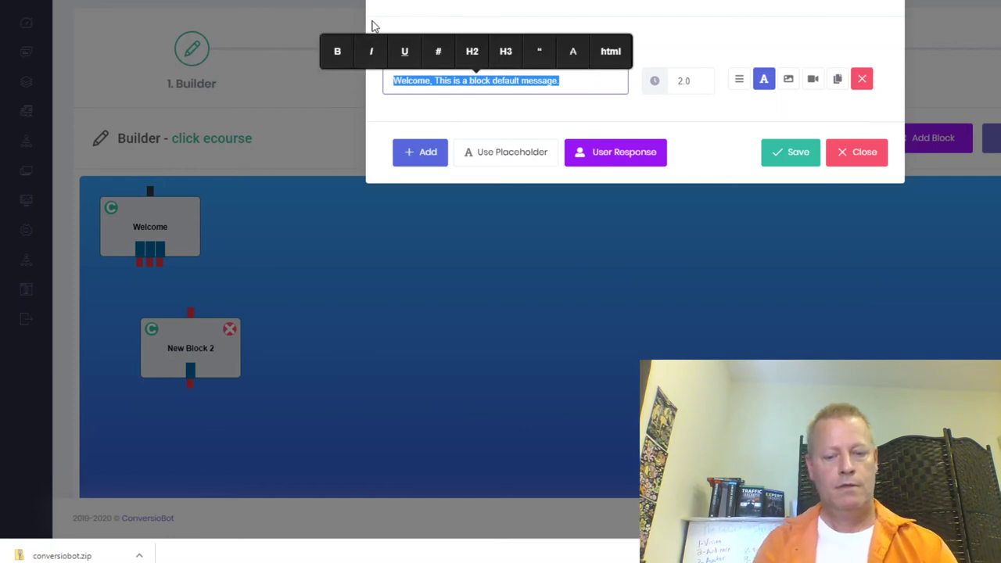
text(Ok, great)
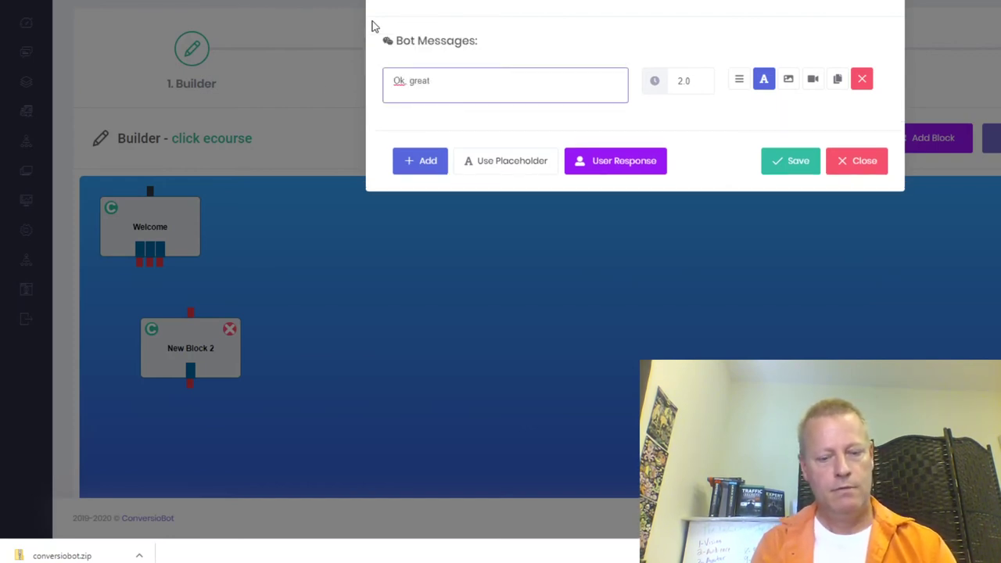
text(, so you want to create a course)
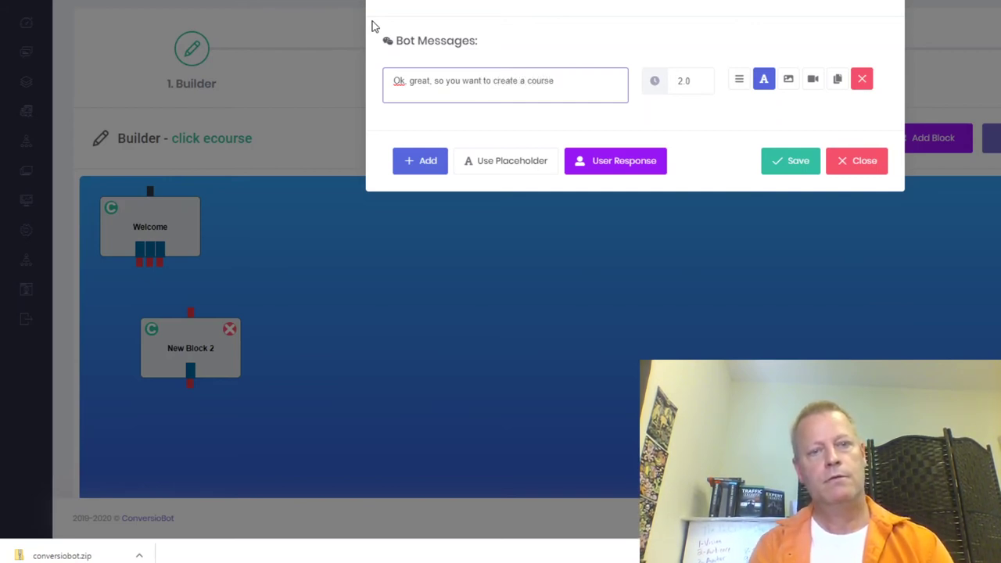
text(, that)
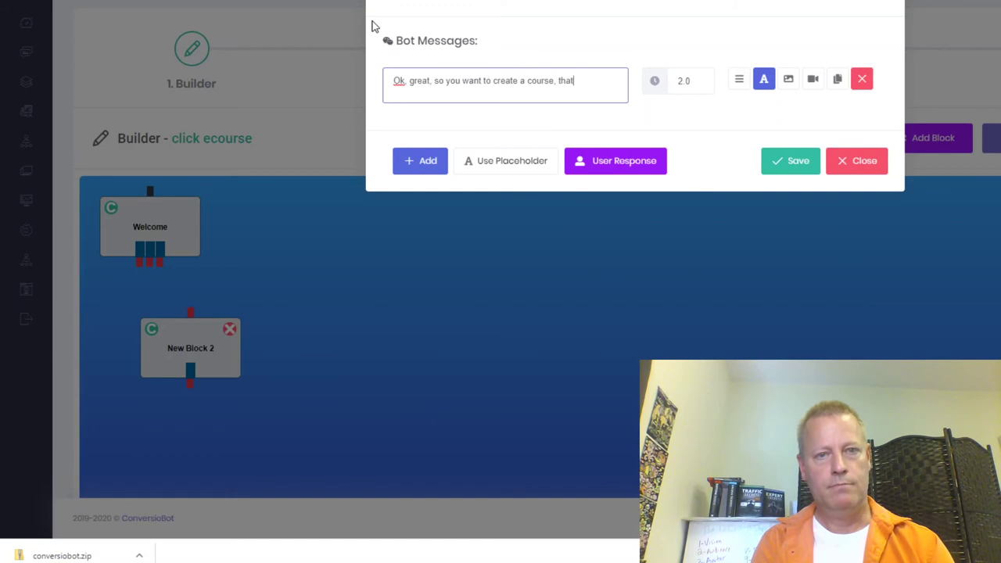
text('s awesome)
click(424, 171)
click(465, 138)
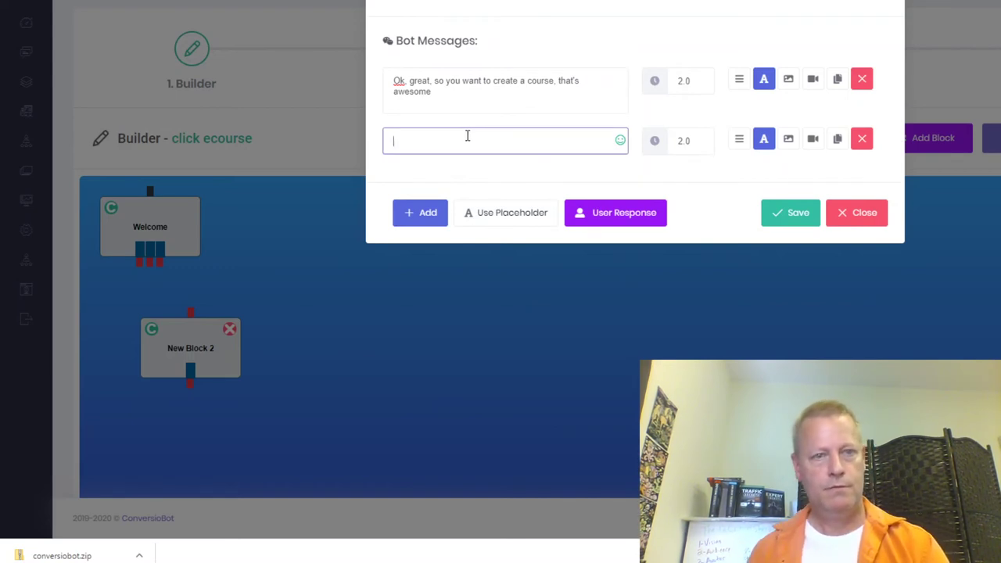
text(First, you)
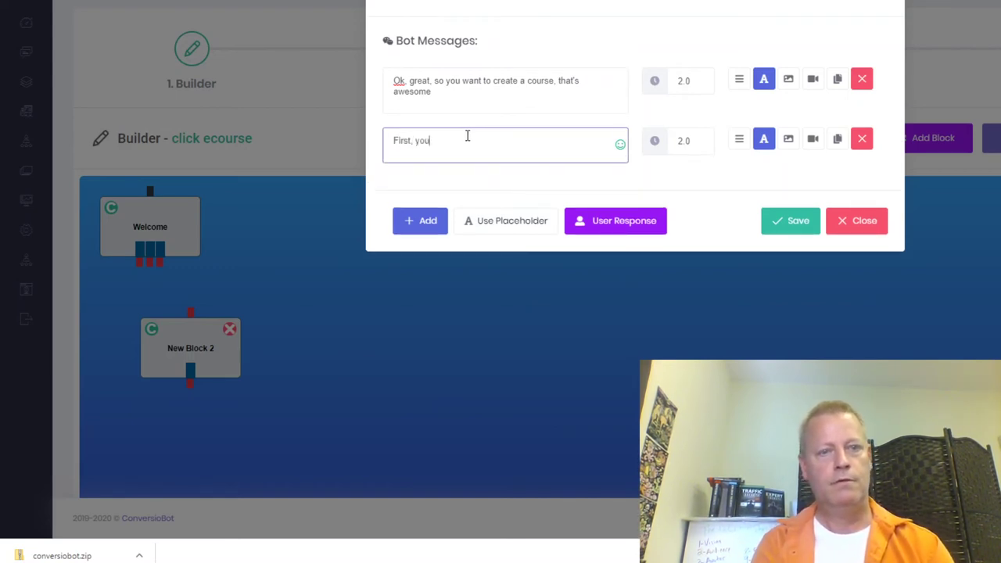
text('ll need to regi)
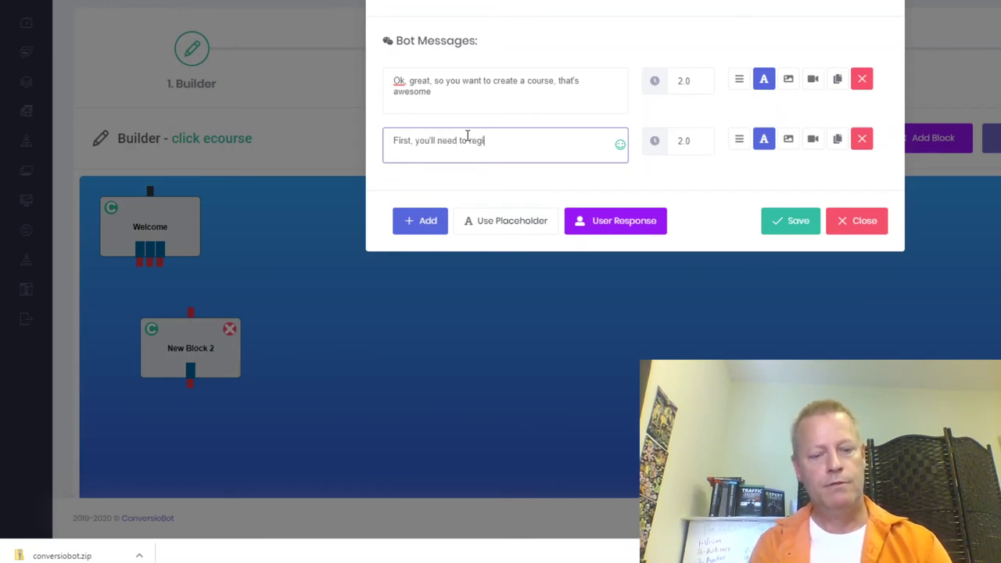
text(ster an accound)
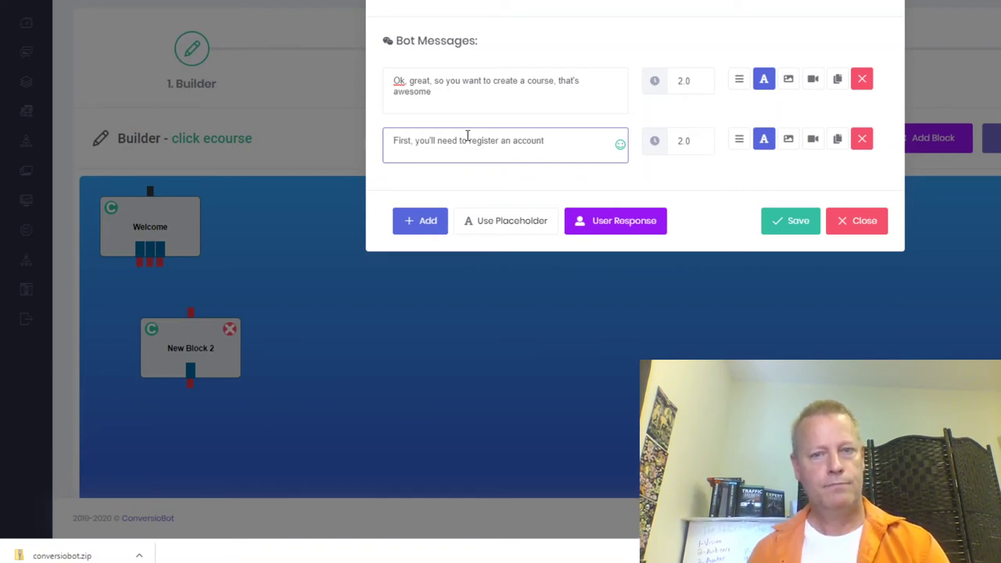
click(415, 219)
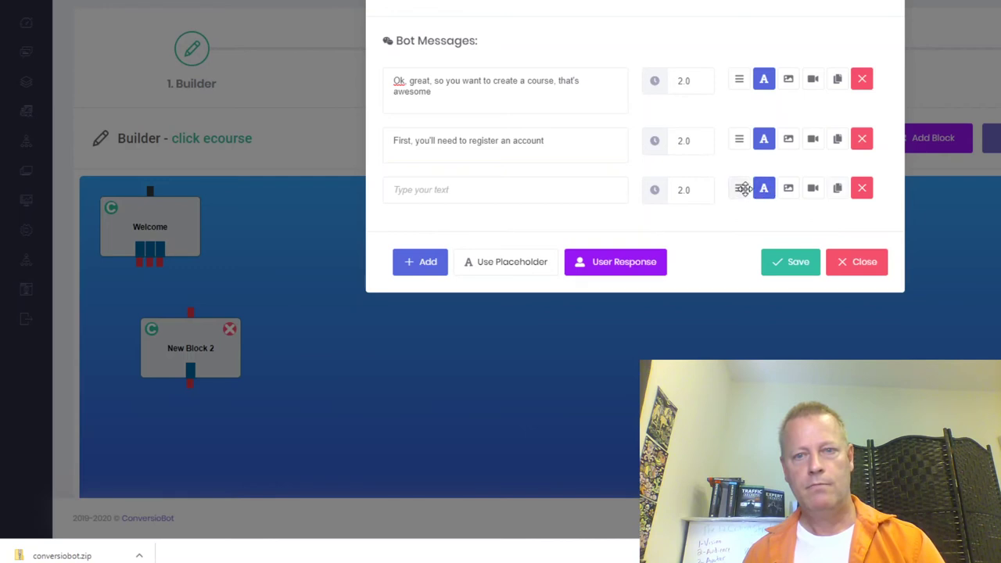
Write the third message as 'Click the link above that says Register.'.
click(533, 199)
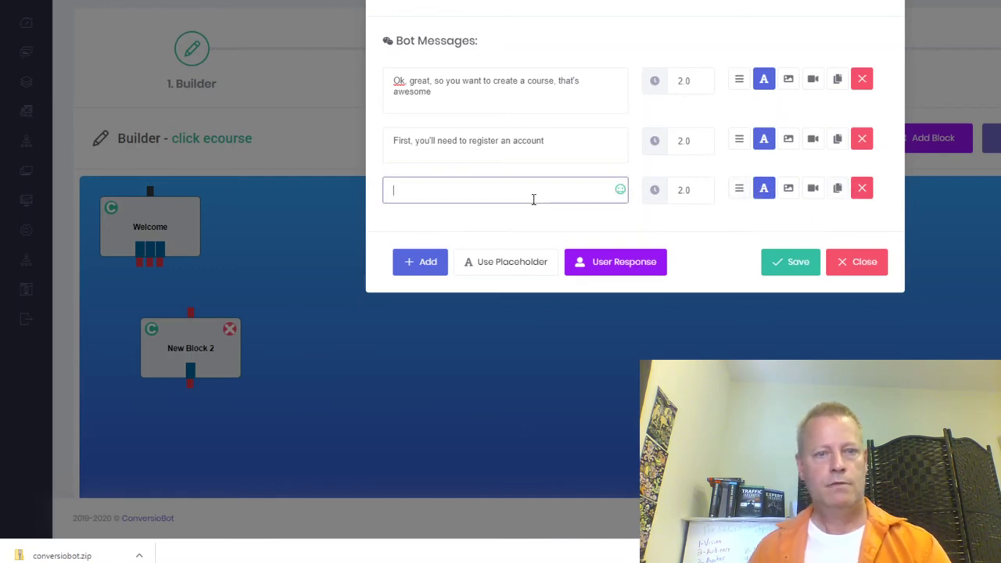
text(Go to )
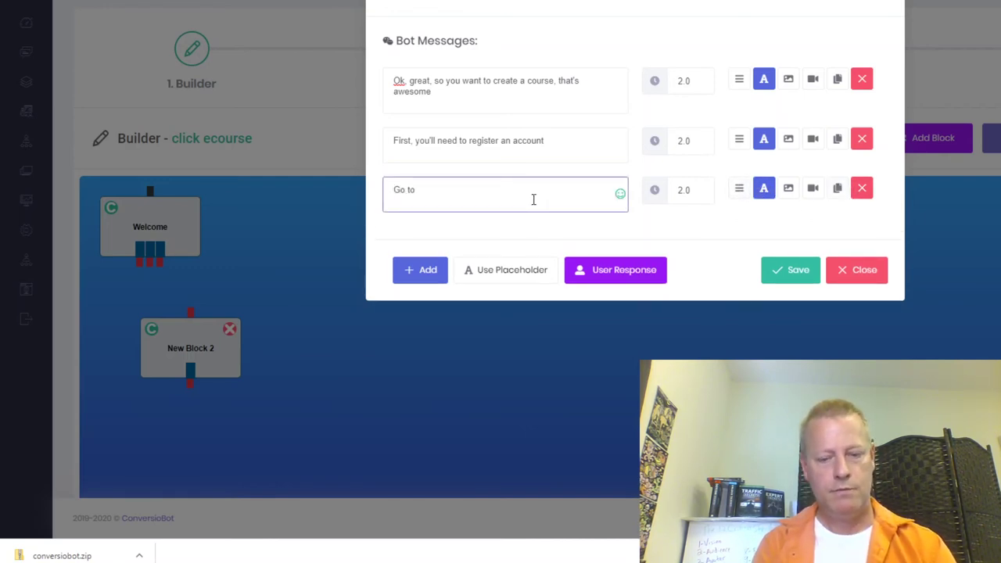
text(https)
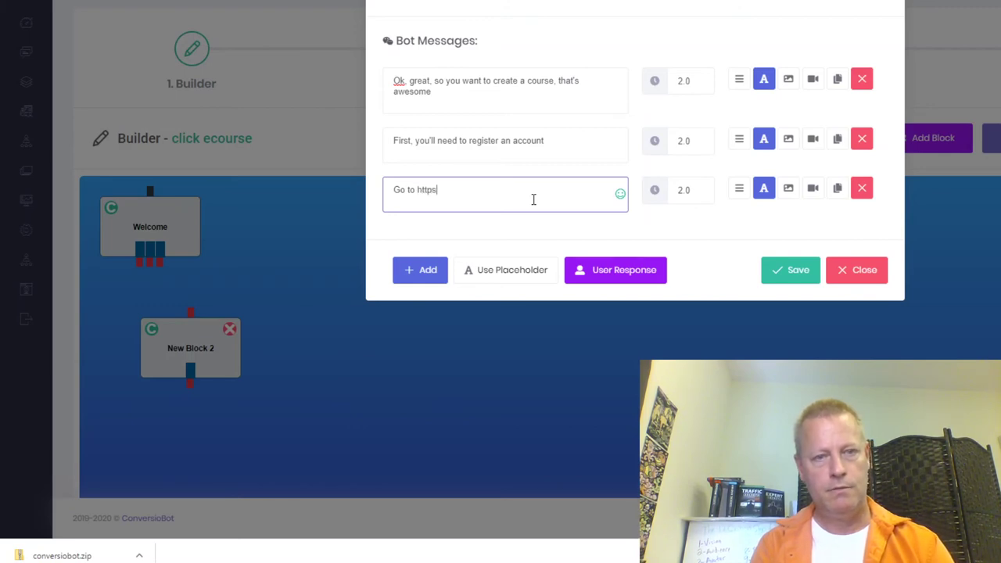
text(://clickecourse.com/?p=reg)
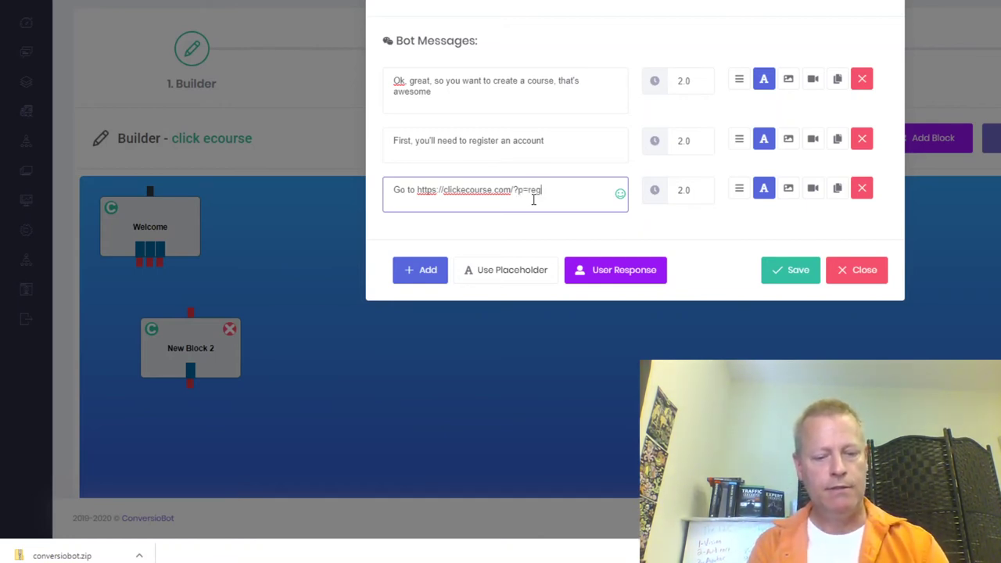
text(er)
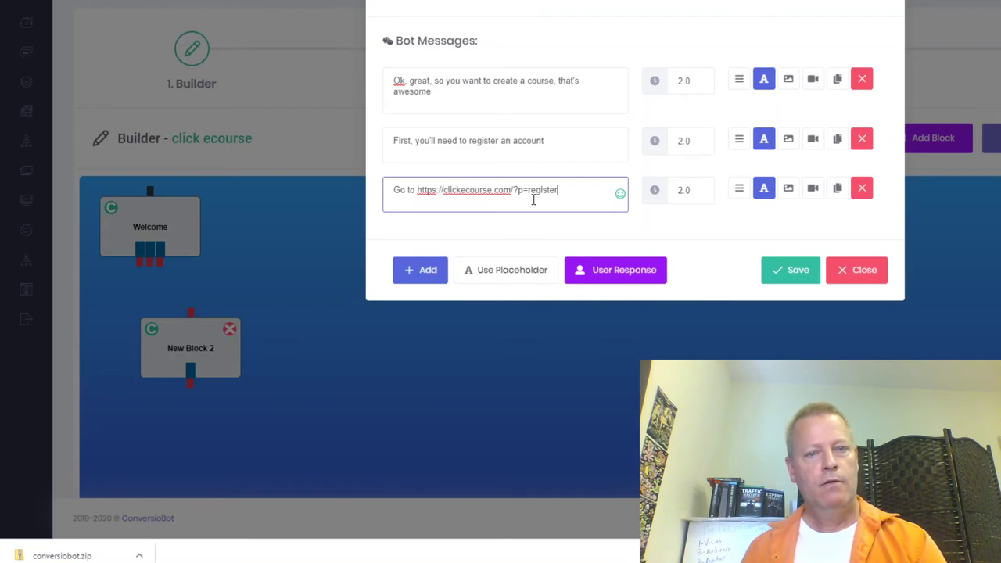
drag(551, 194, 367, 186)
text(Click th)
key(BackSpace)
key(BackSpace)
key(BackSpace)
key(BackSpace)
key(BackSpace)
key(BackSpace)
text(lick the link above that say Register.)
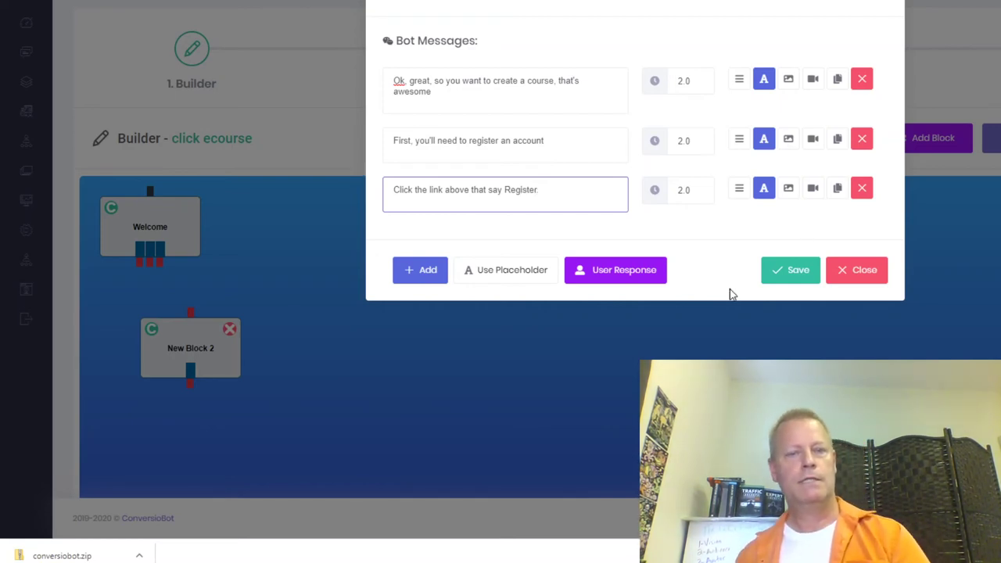
click(501, 191)
text(s)
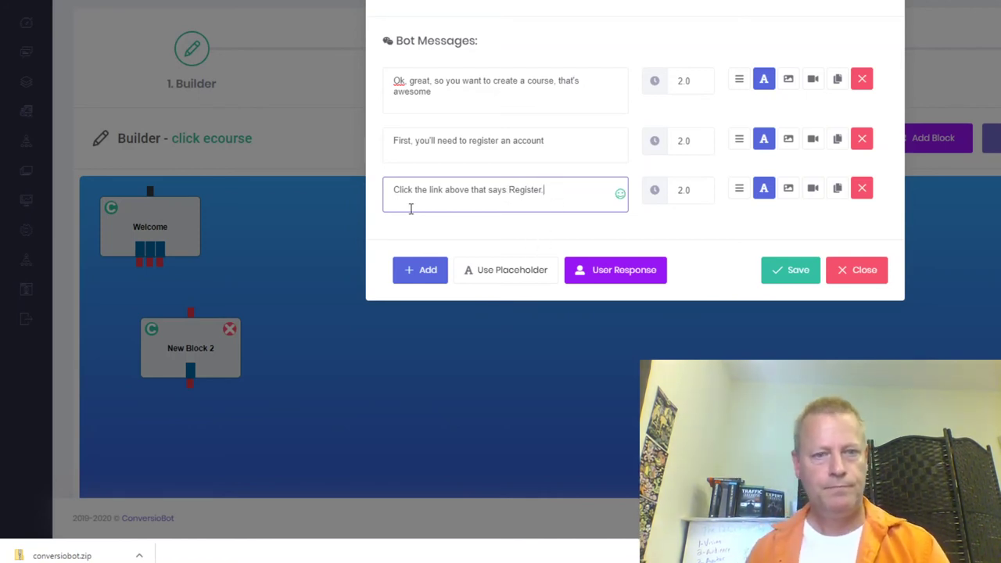
Set the block's user response to Buttons, with the first button labelled 'Ok done'.
click(600, 280)
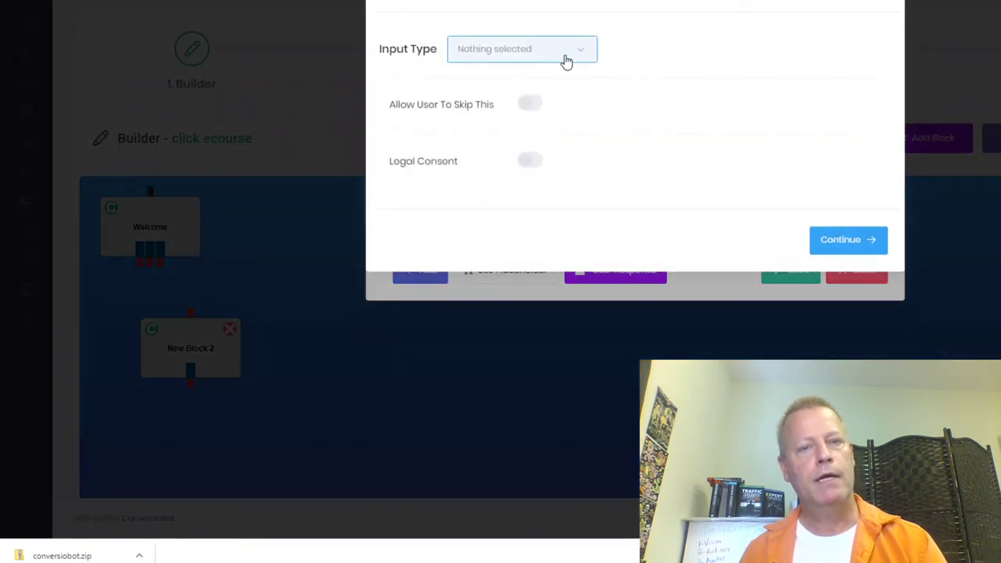
click(564, 61)
click(496, 128)
drag(464, 156, 348, 165)
text(Ok done)
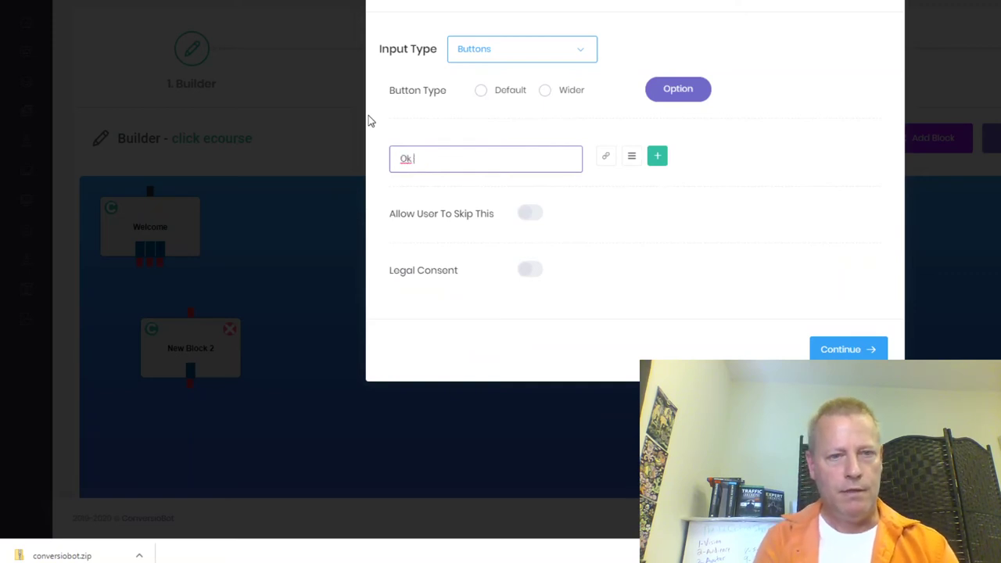
click(657, 158)
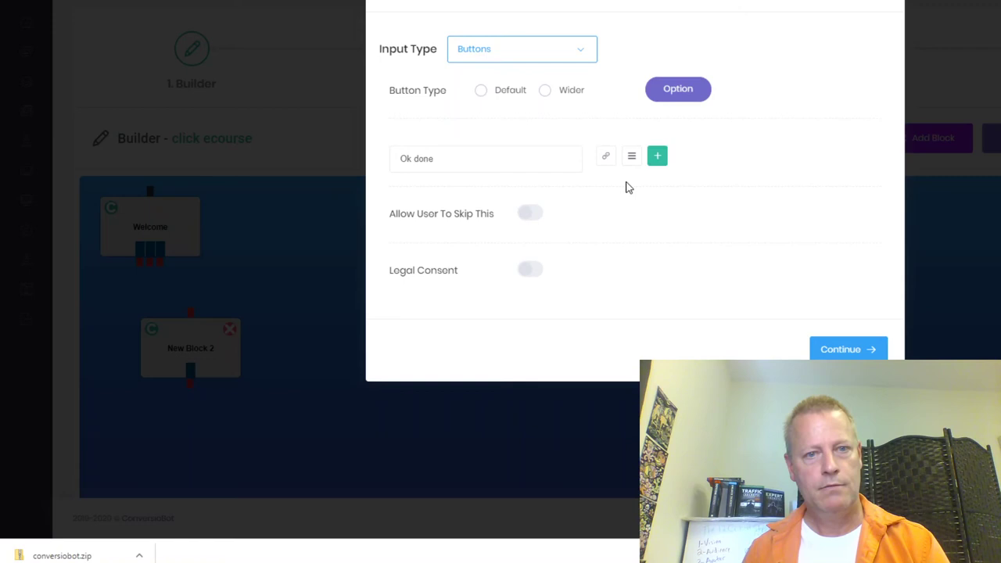
Add a second 'Can't find it' button and save the block as Create course.
click(657, 157)
drag(447, 201, 376, 205)
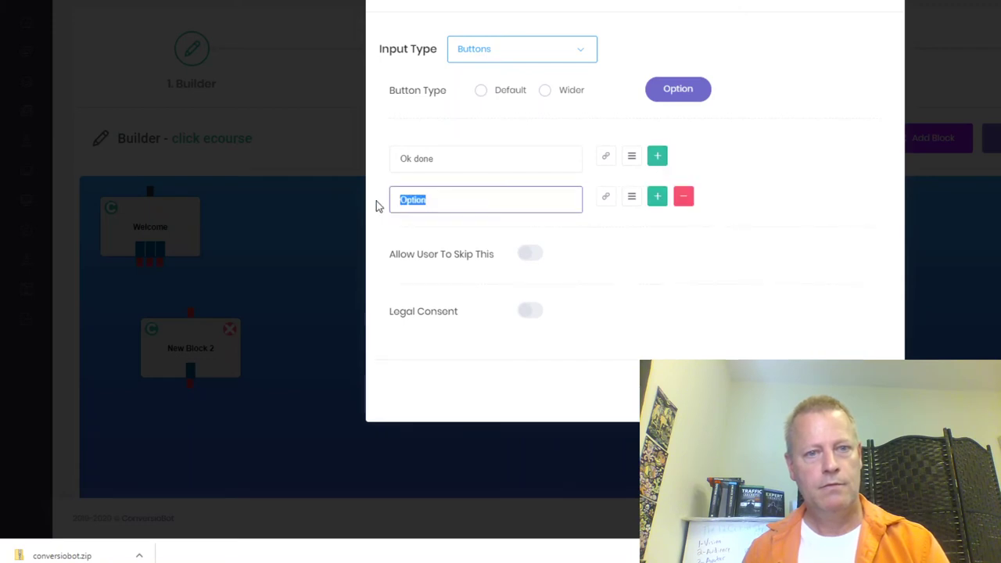
text(Can't dfin)
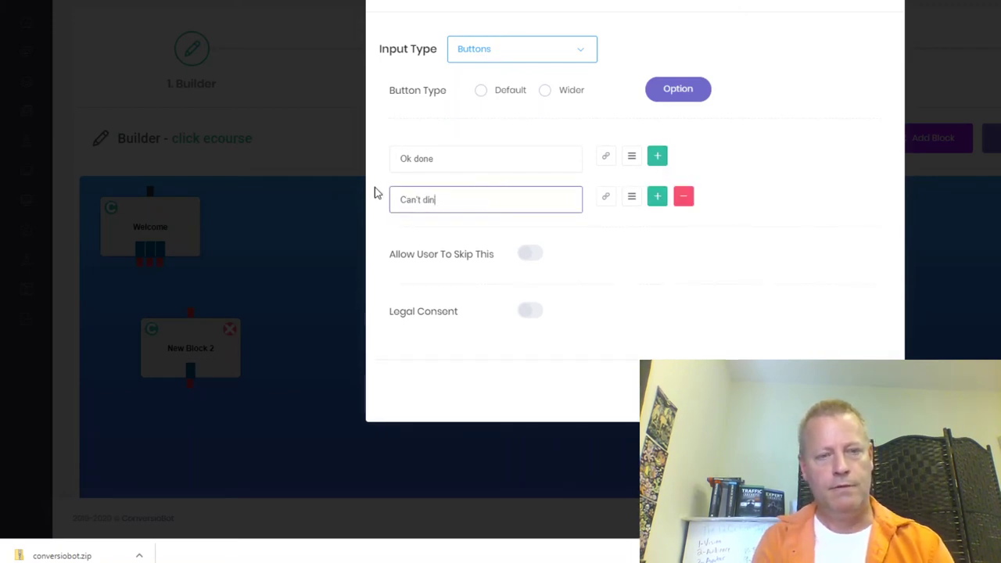
key(BackSpace)
key(BackSpace)
key(BackSpace)
key(BackSpace)
text(find ti)
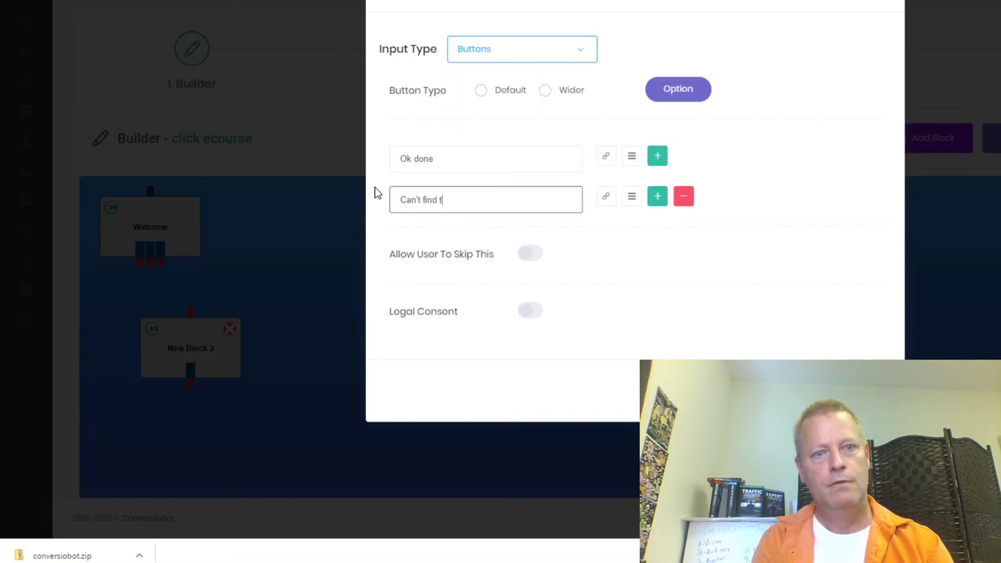
key(BackSpace)
key(BackSpace)
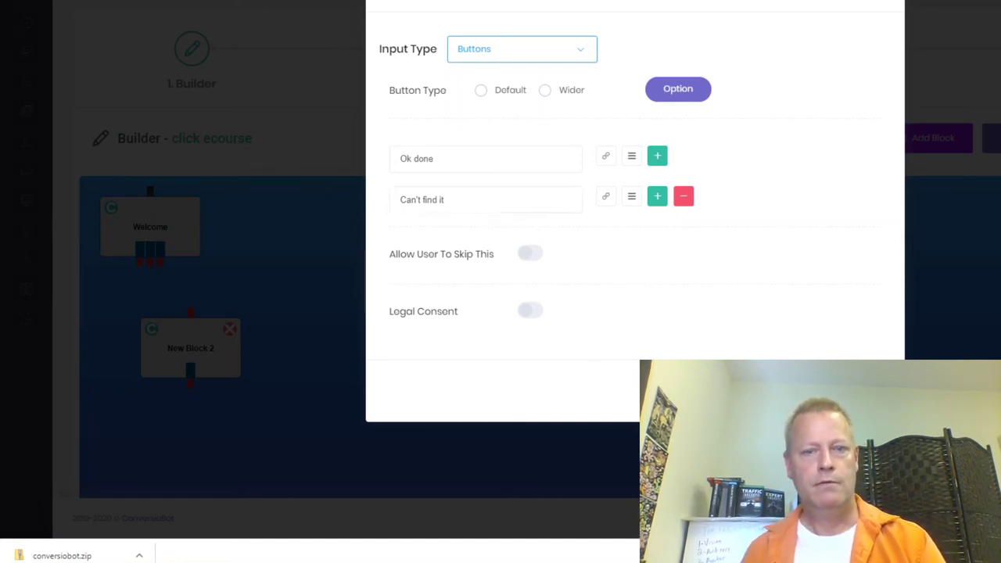
click(562, 309)
click(795, 274)
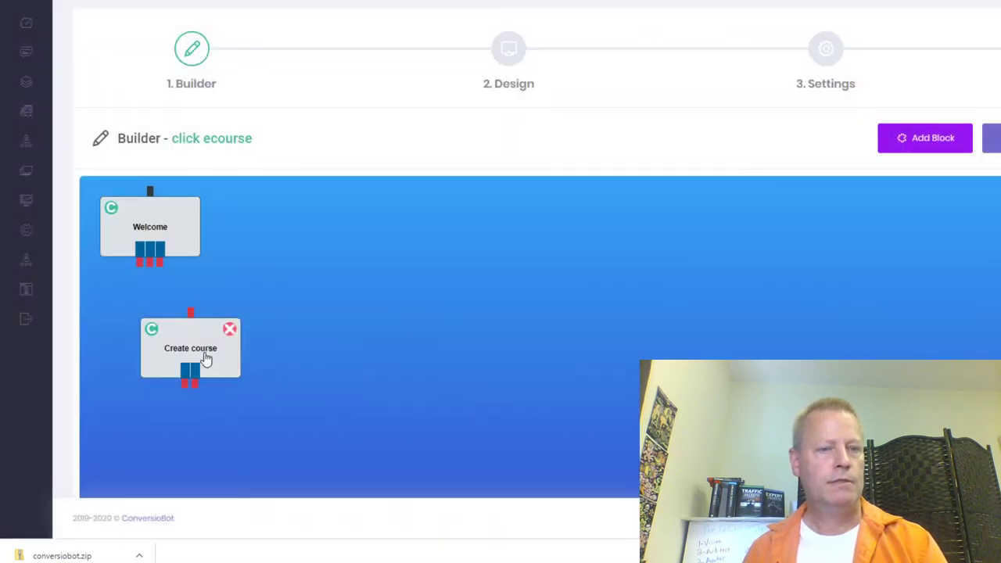
Add New Block 3 below Create course and open it for editing.
click(944, 147)
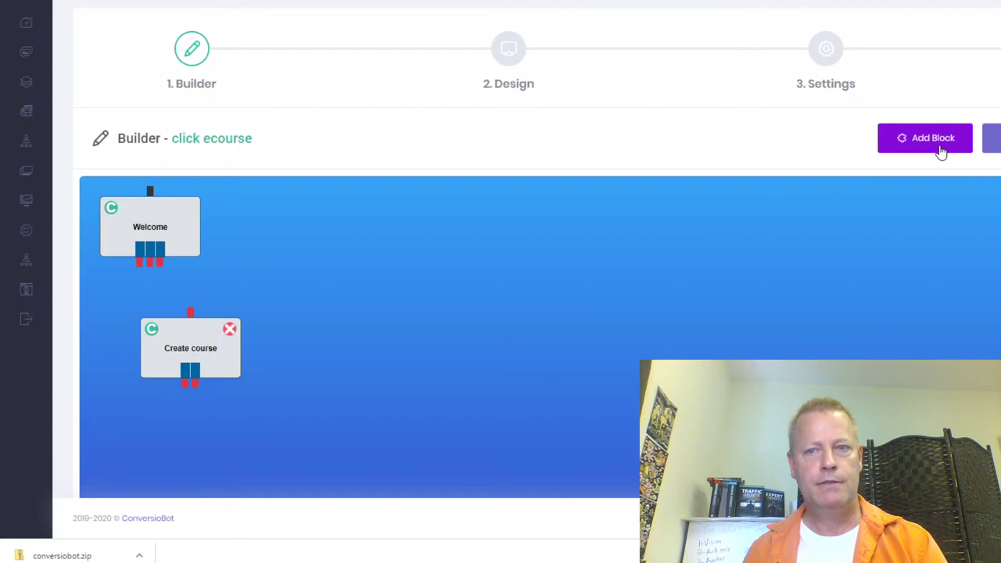
drag(130, 212, 307, 405)
scroll(580, 413, down, 2)
drag(290, 283, 211, 336)
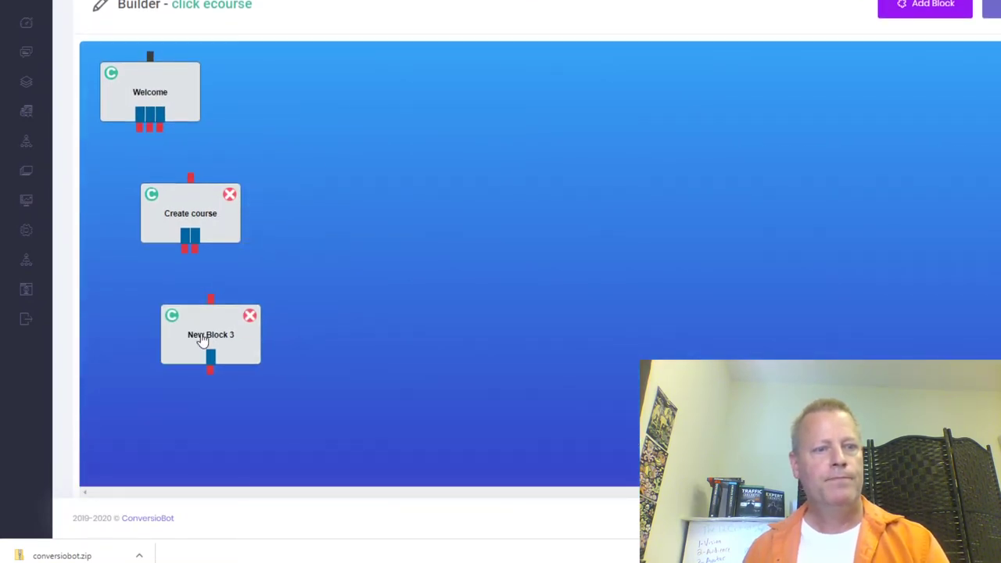
click(211, 336)
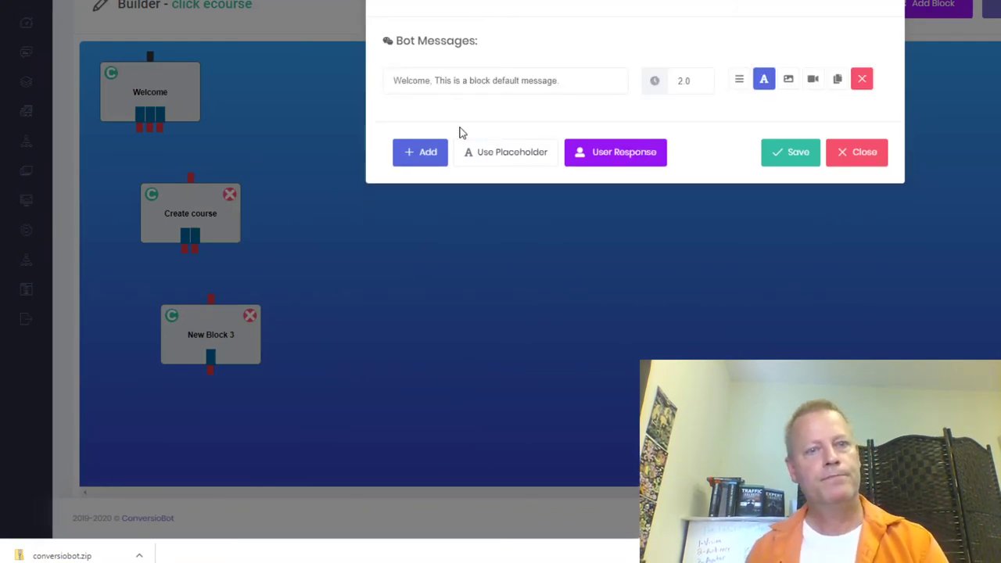
Replace its message with 'Perfect, now you can go to the course page… new course link' and save as Registered.
click(567, 86)
drag(567, 87, 293, 96)
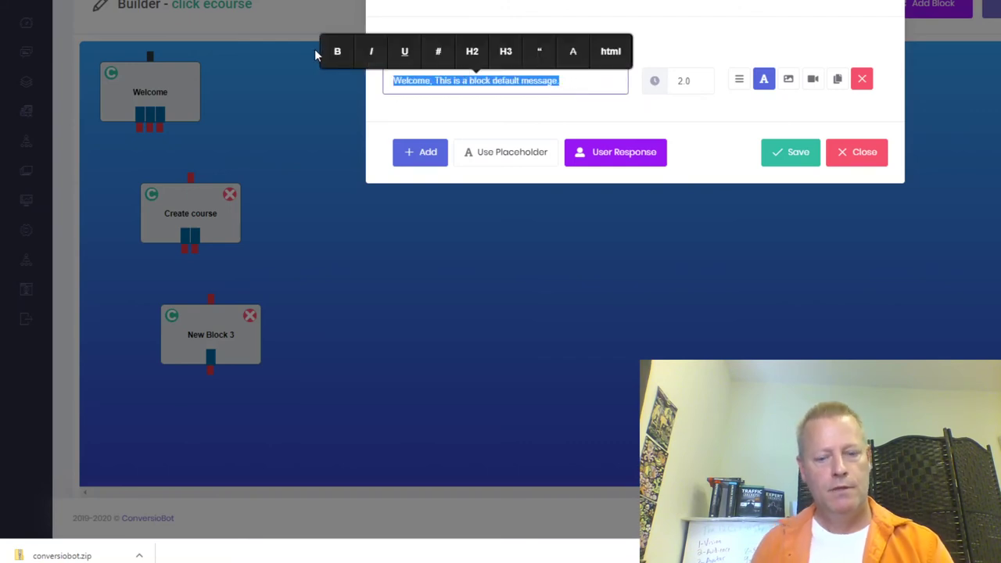
text(Perso)
key(BackSpace)
key(BackSpace)
text(fect.)
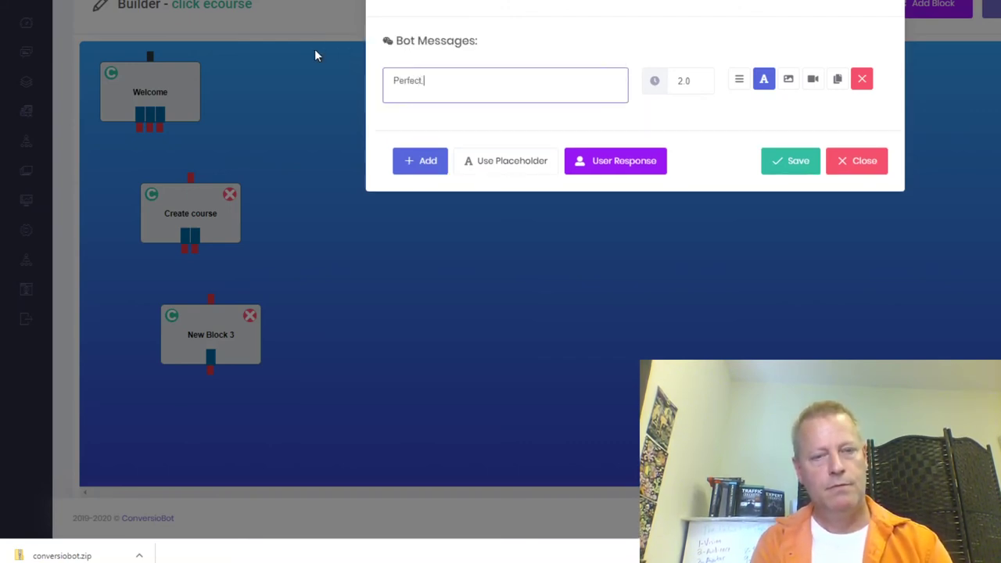
key(BackSpace)
text(, no)
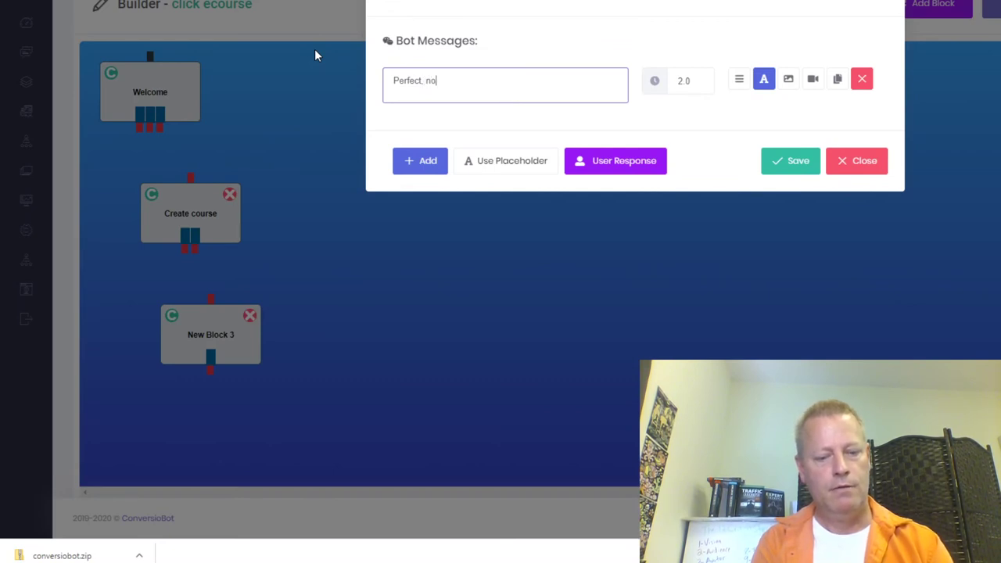
text(w you can )
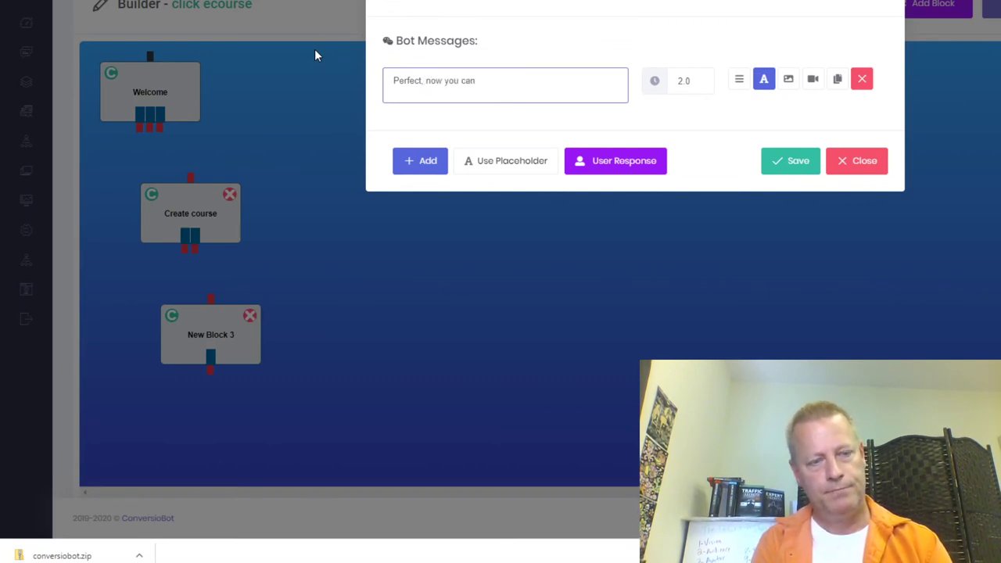
text(go to the course page and click)
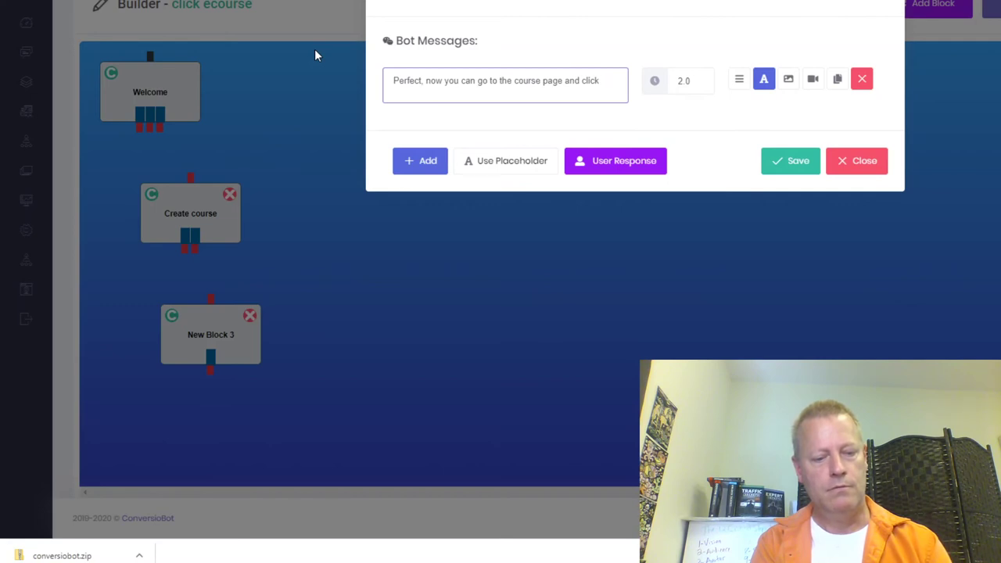
text(new cou)
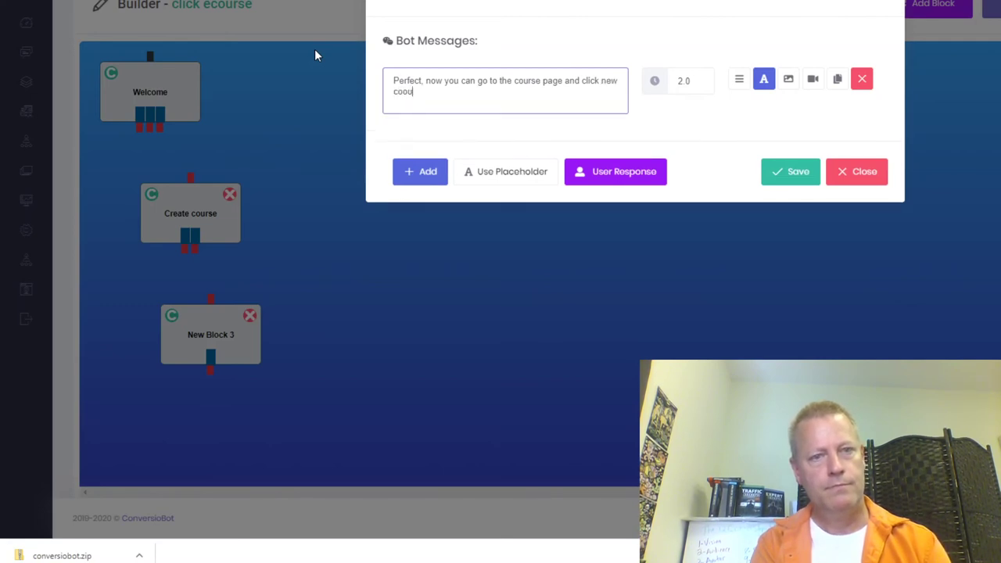
text(rse link)
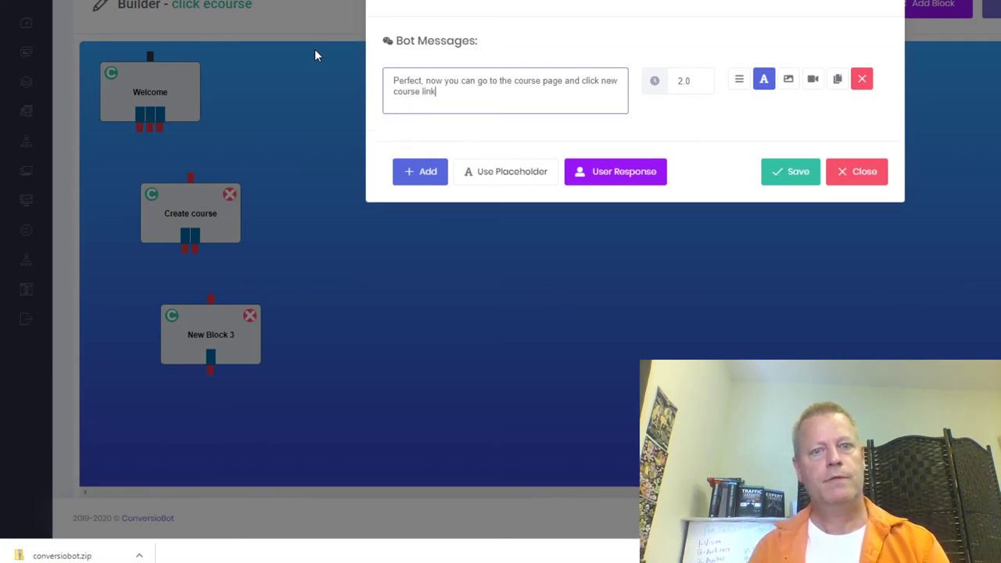
click(788, 173)
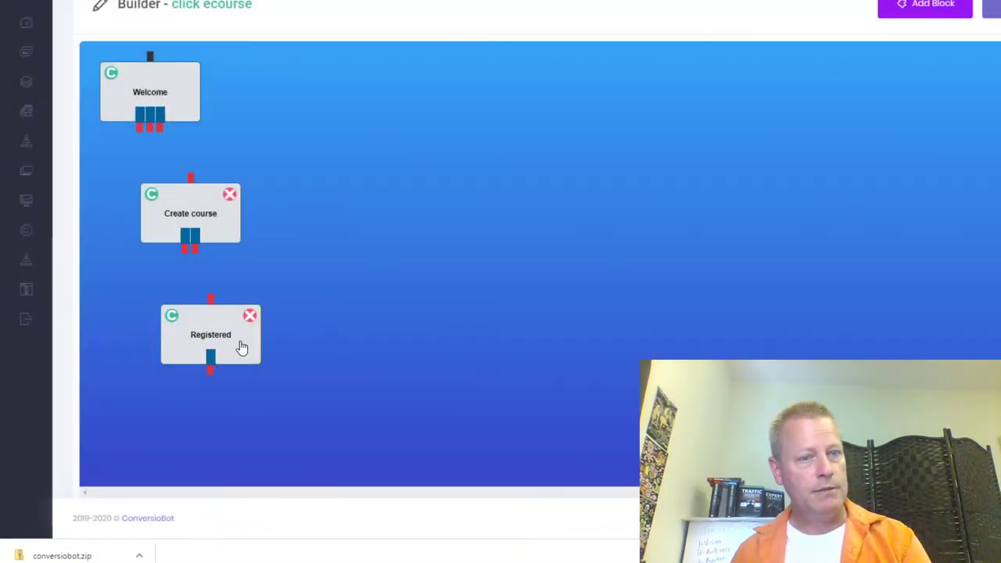
drag(239, 346, 201, 351)
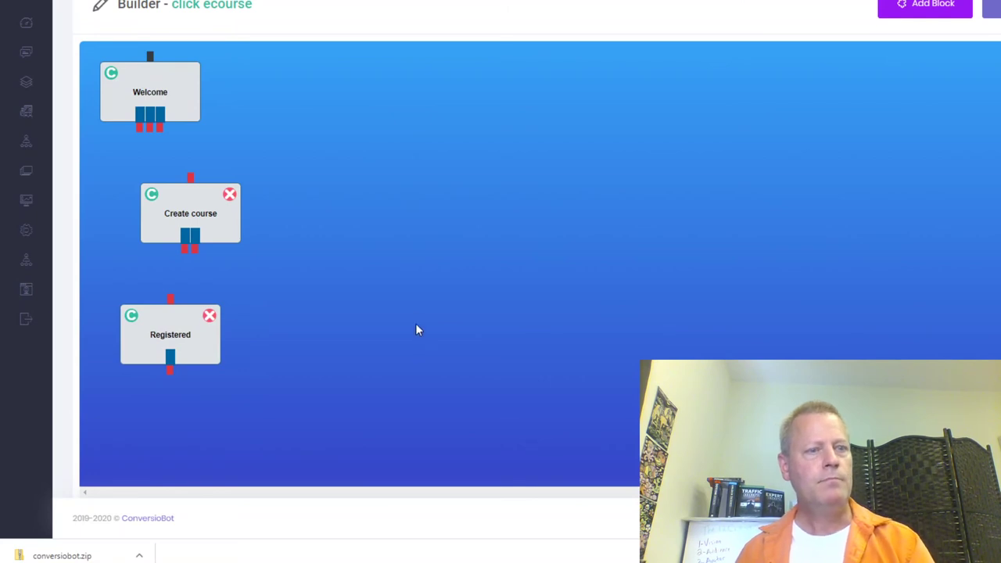
Connect Welcome's first button to Create course, and Create course to Registered.
drag(139, 128, 190, 178)
drag(188, 253, 172, 309)
drag(190, 107, 247, 118)
Add New Block 4 and place it beside Create course.
click(925, 5)
drag(185, 127, 363, 231)
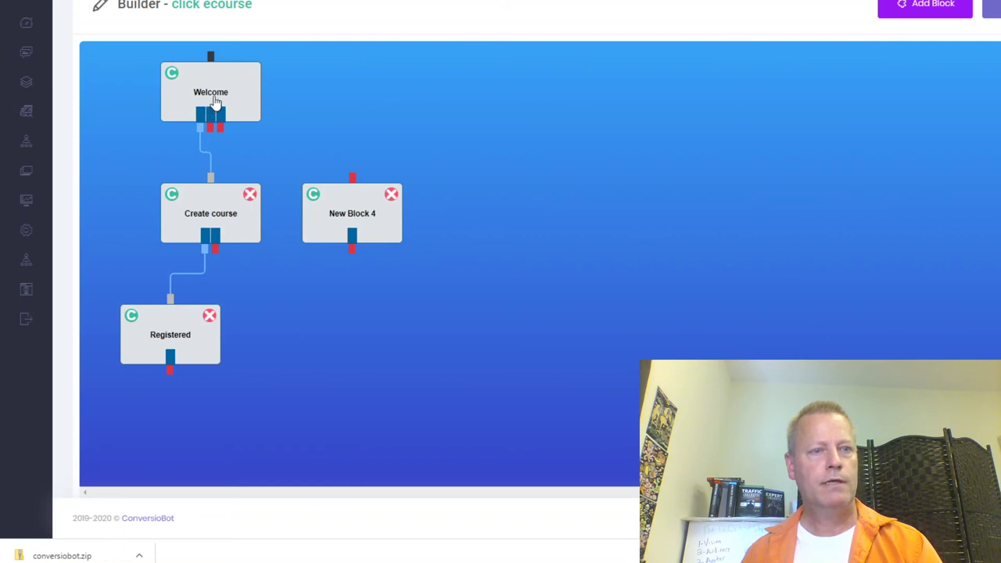
click(216, 101)
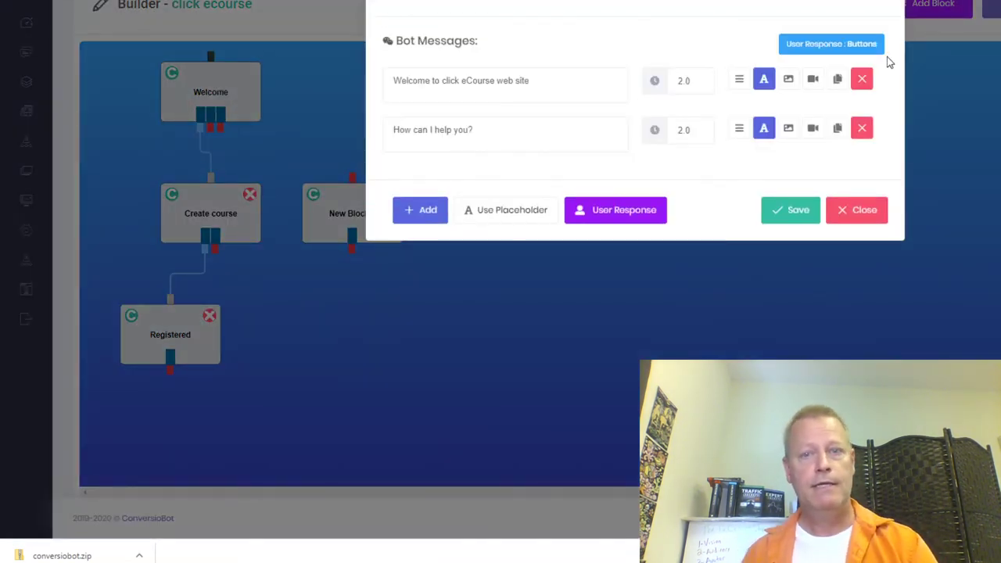
Review the Welcome block's three reply buttons, including How to access course, then open New Block 4.
click(637, 213)
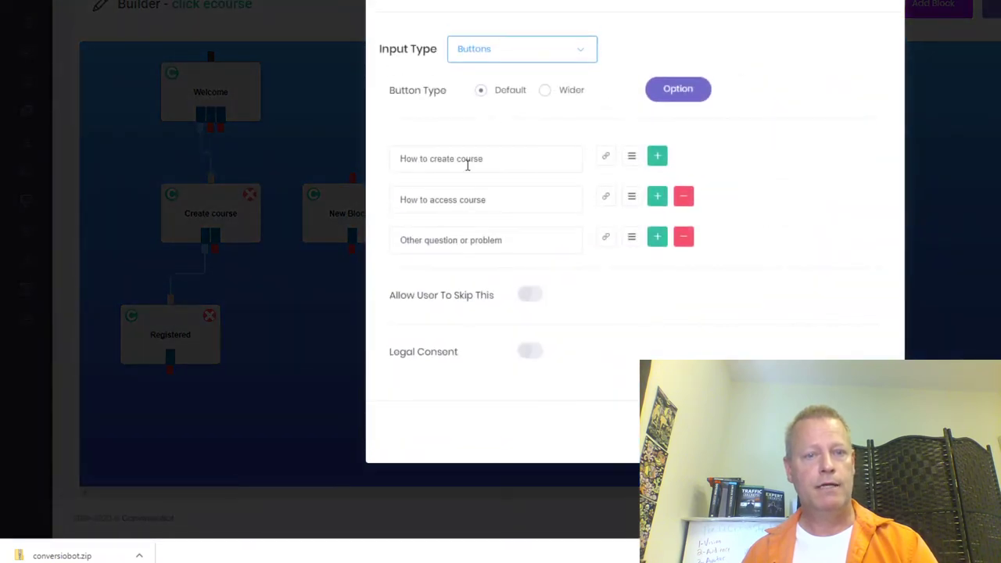
drag(489, 203, 420, 204)
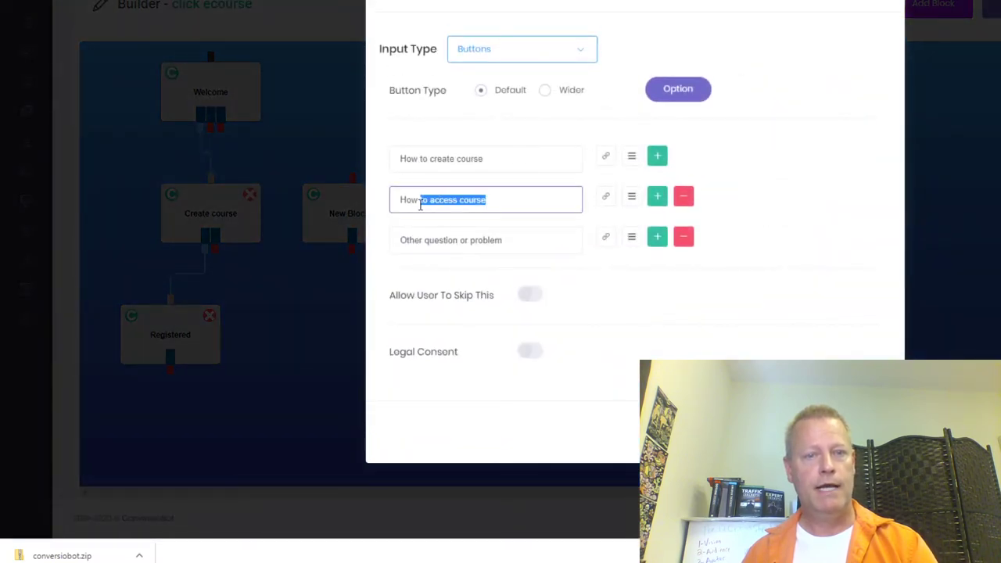
click(504, 194)
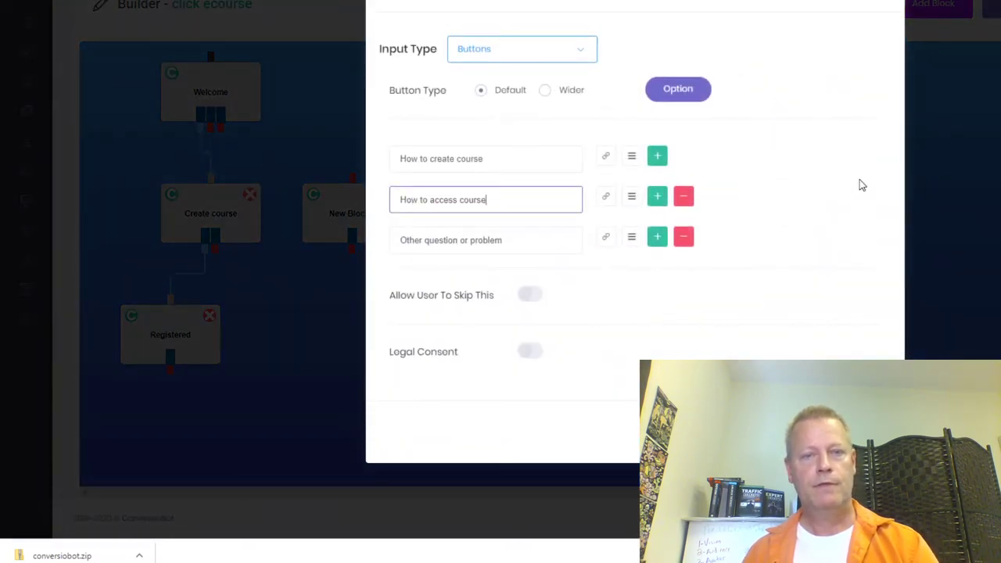
click(894, 5)
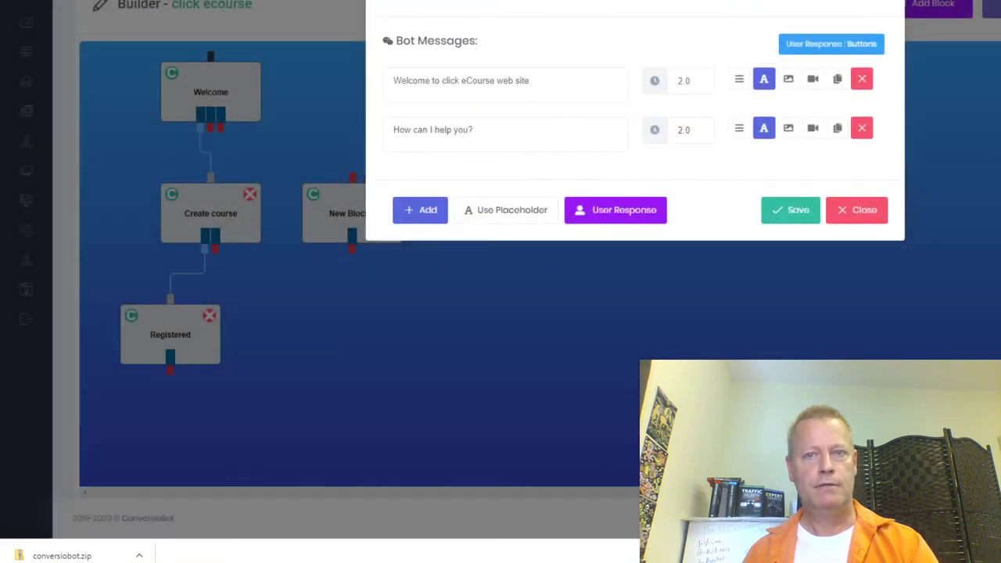
click(226, 283)
click(371, 216)
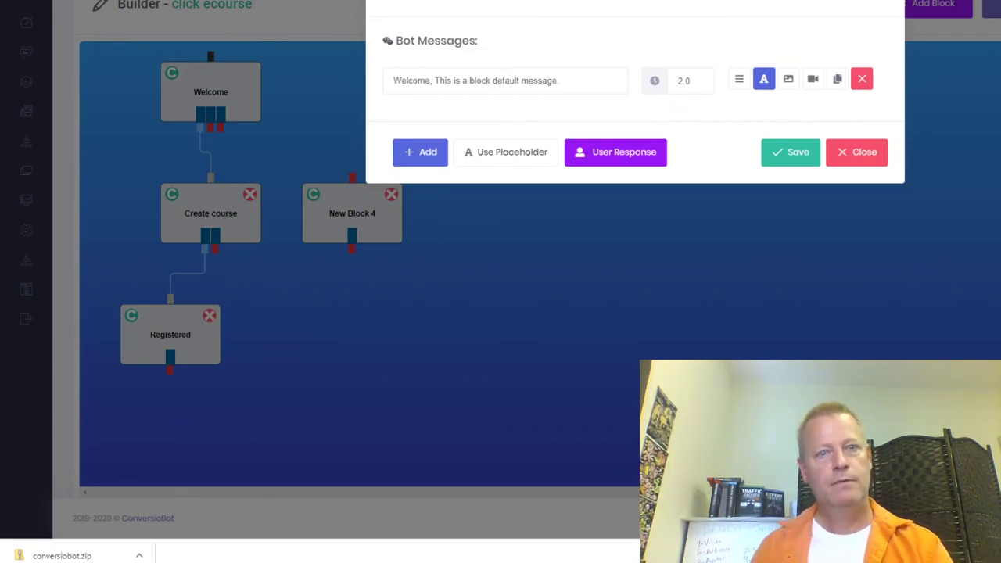
Save New Block 4 as Course access and add a fifth block beside it named Other question.
click(795, 156)
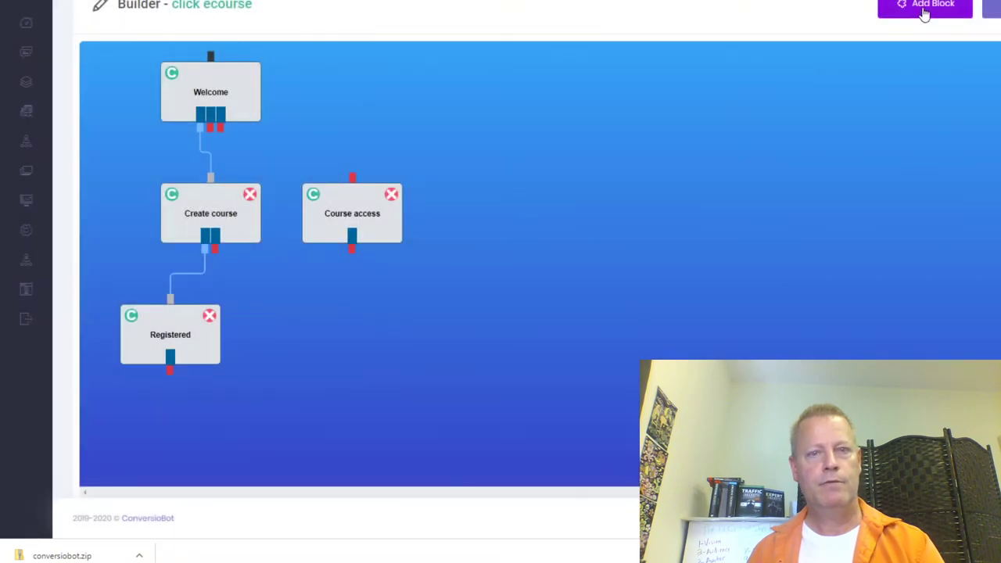
click(924, 14)
drag(186, 109, 530, 211)
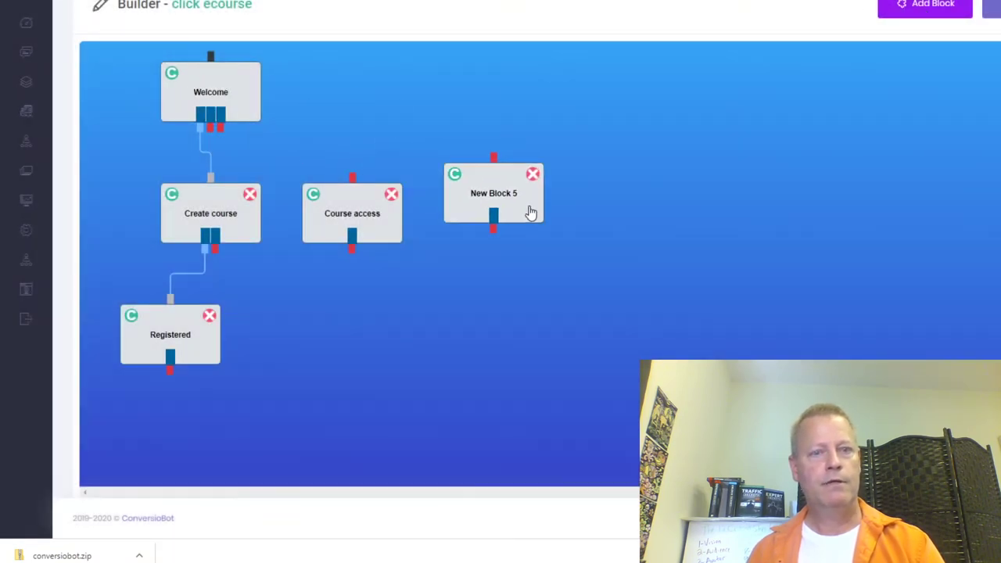
double_click(512, 196)
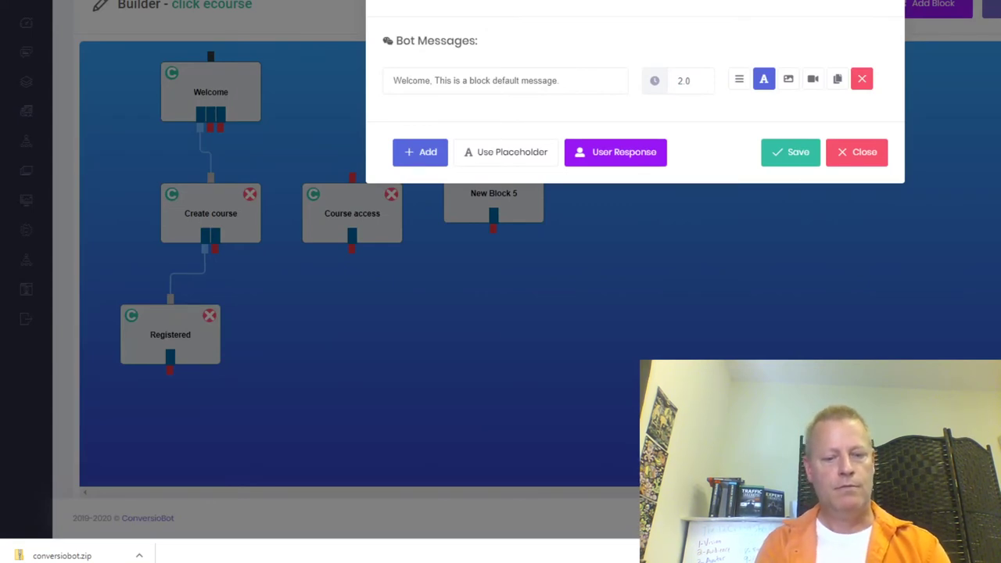
click(796, 154)
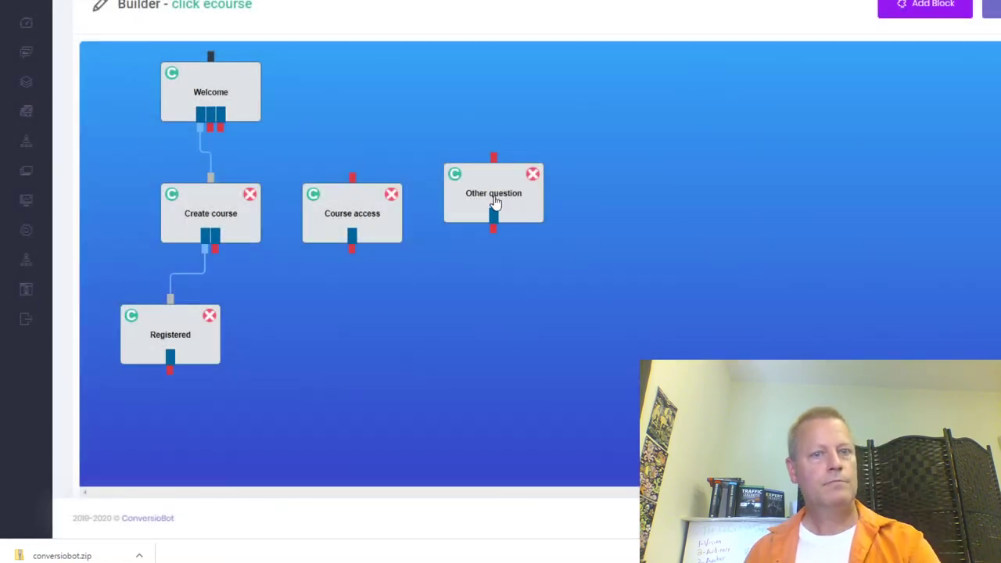
double_click(494, 197)
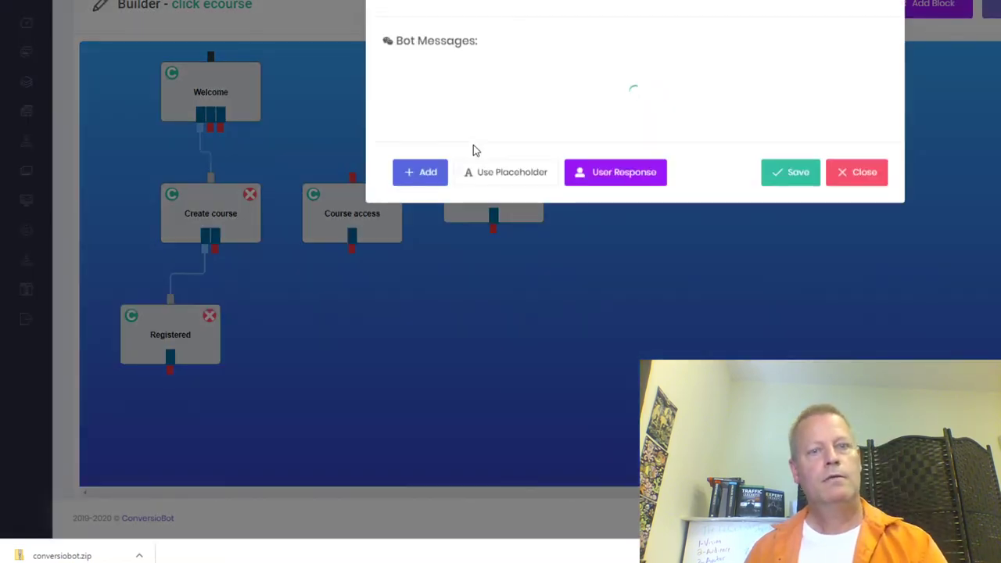
Change the Other question message to 'Ok, before, can I get your name?'.
drag(560, 84, 341, 29)
text(Ok. let's get you)
key(BackSpace)
key(BackSpace)
key(BackSpace)
key(BackSpace)
key(BackSpace)
key(BackSpace)
key(BackSpace)
key(BackSpace)
key(BackSpace)
key(BackSpace)
key(BackSpace)
key(BackSpace)
key(BackSpace)
key(BackSpace)
key(BackSpace)
text(, before i)
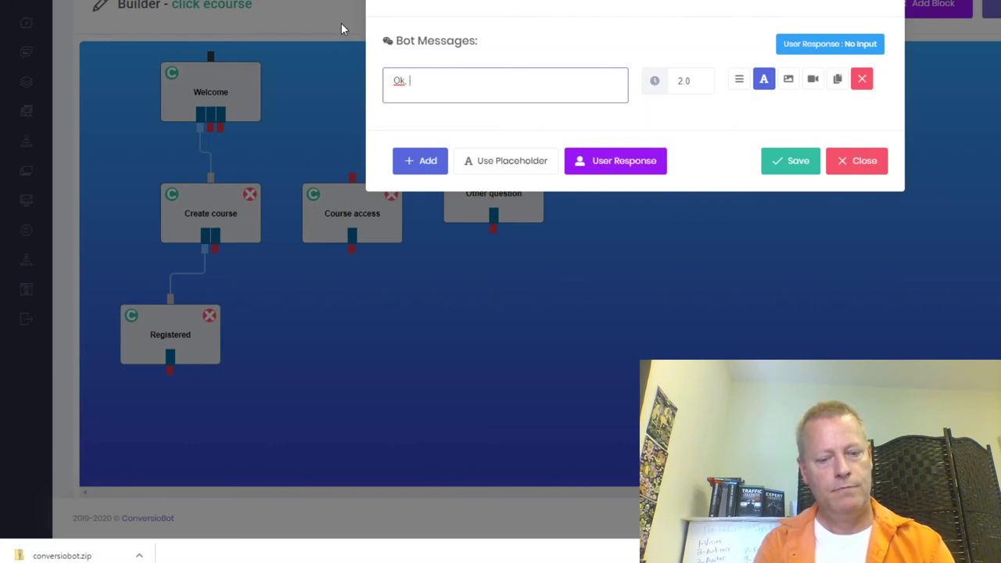
key(BackSpace)
key(BackSpace)
text(yo)
key(BackSpace)
key(BackSpace)
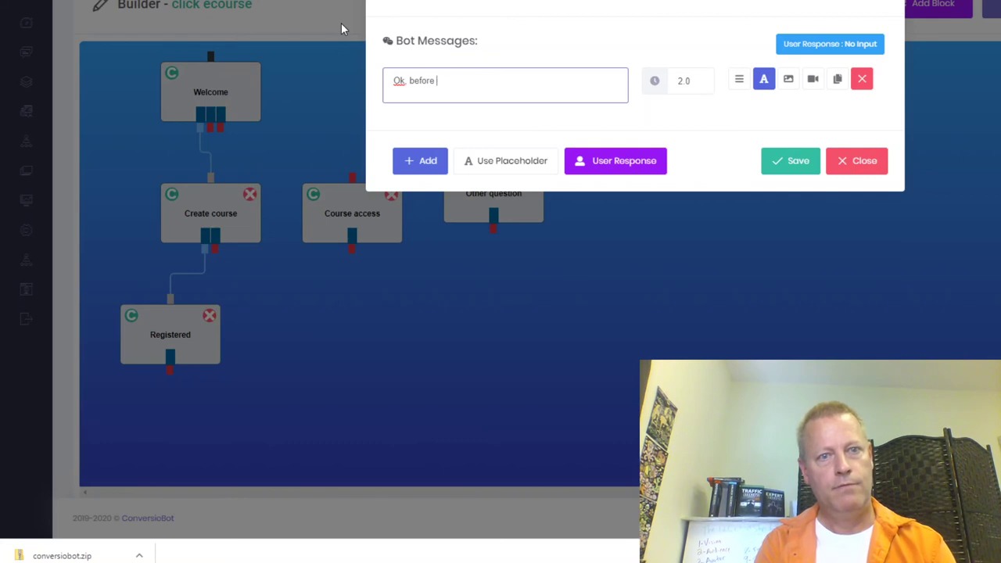
text(, can I get your name?)
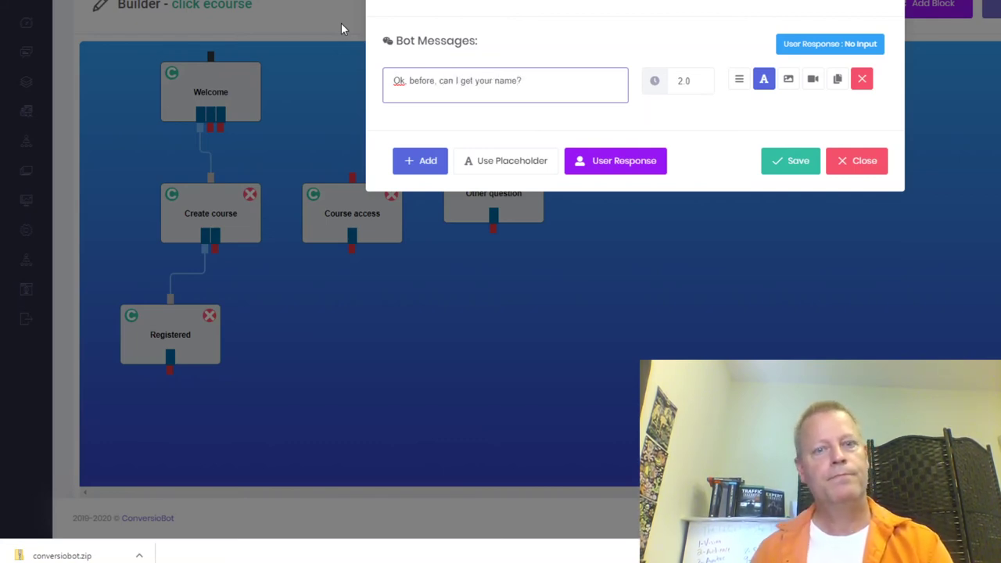
Set the reply to a skippable Text input of type Full Name and save the block.
click(618, 168)
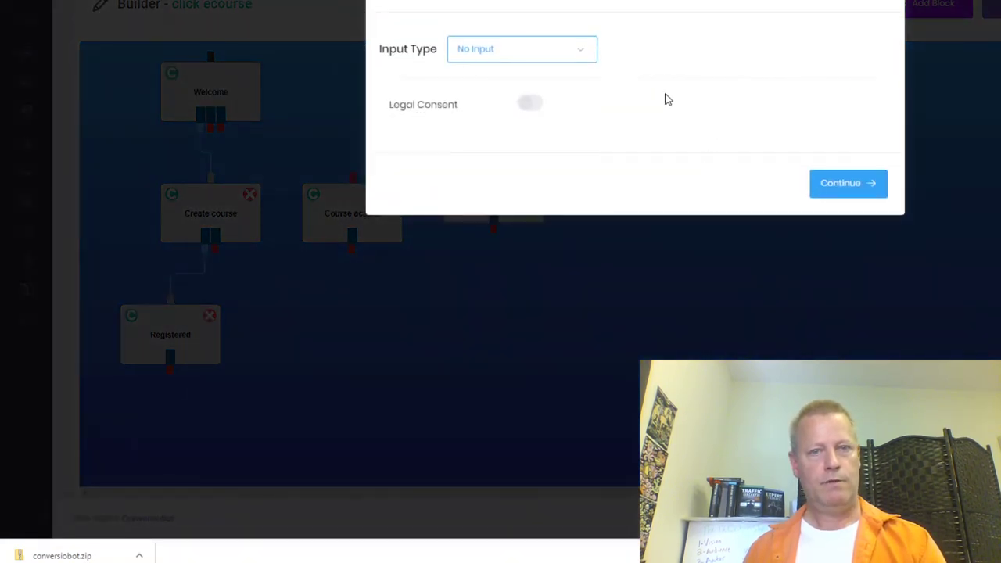
click(572, 63)
click(486, 106)
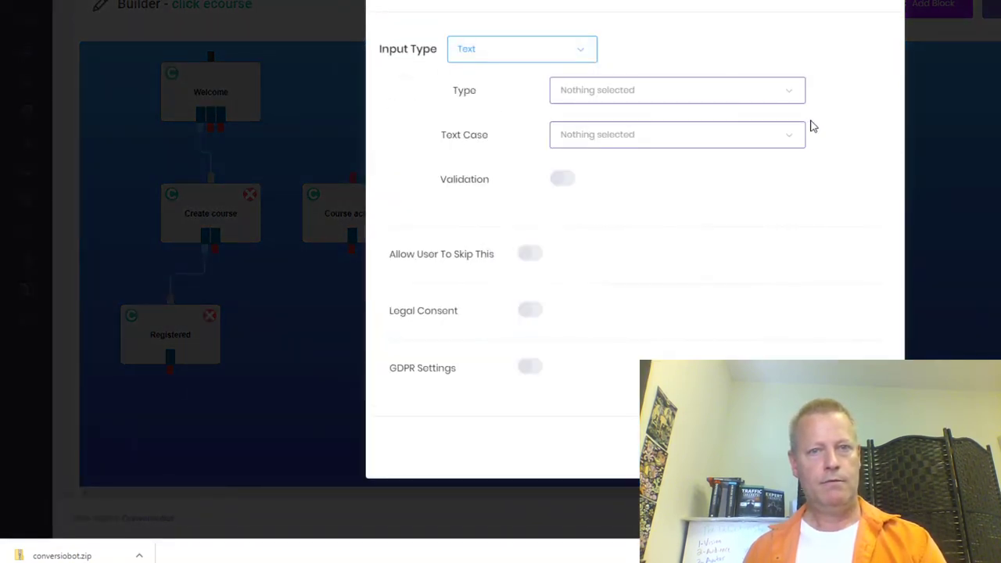
click(657, 100)
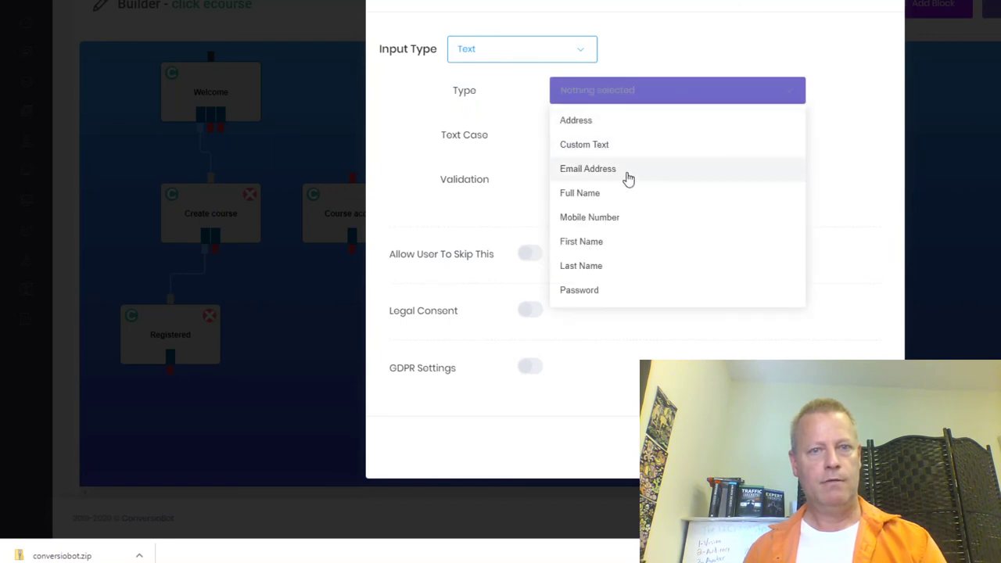
click(613, 197)
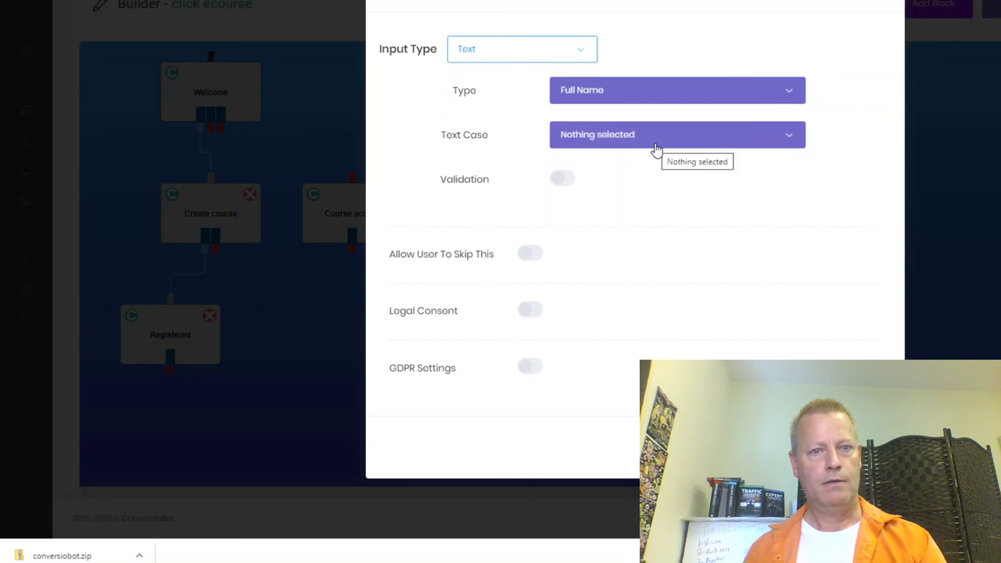
click(529, 253)
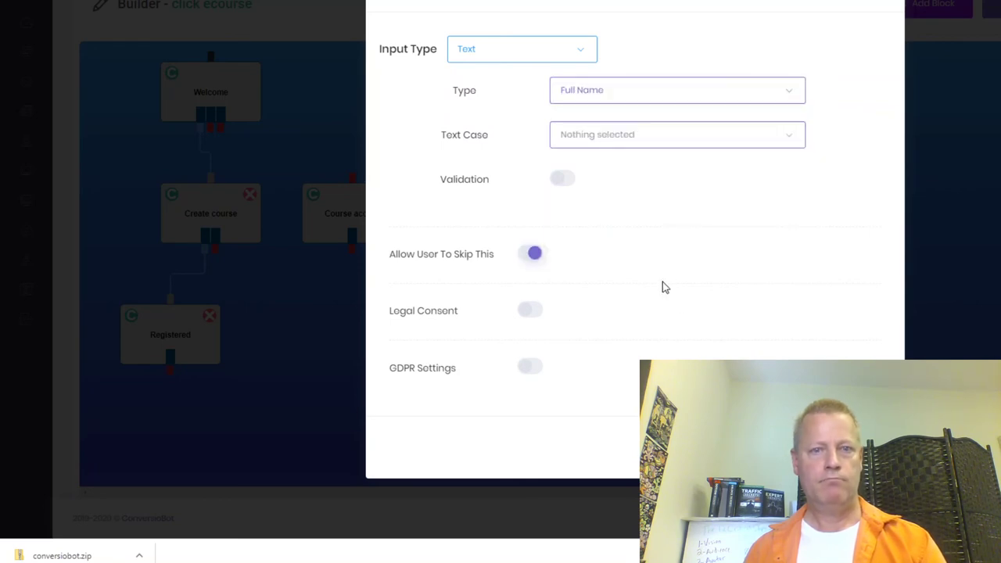
click(852, 447)
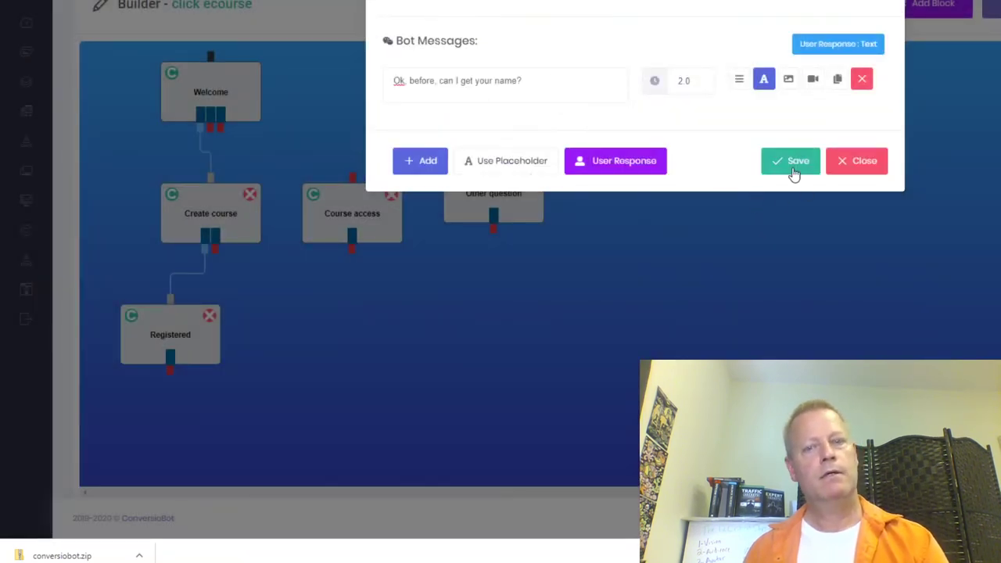
click(792, 167)
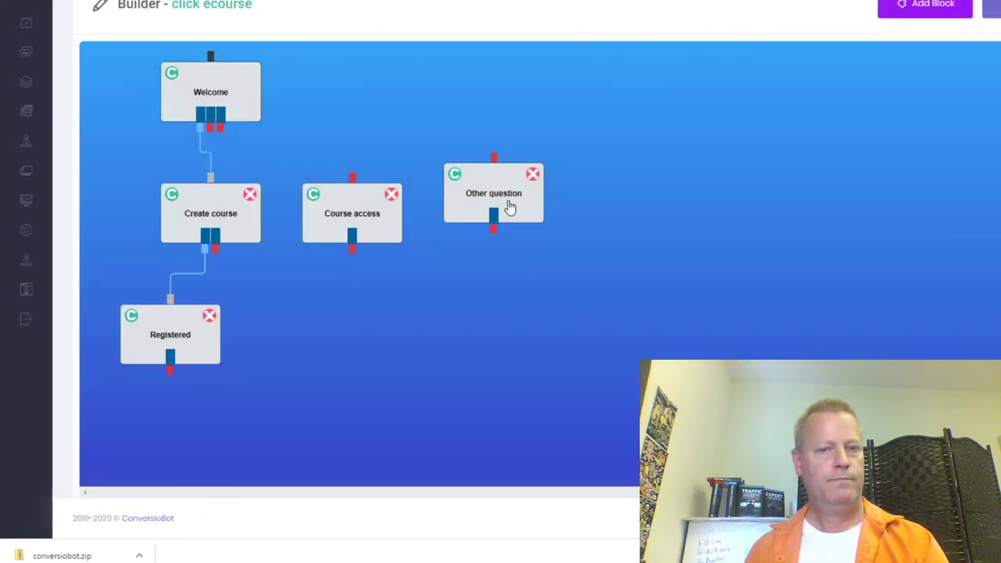
Link Welcome's third button to Other question and its middle button to Course access, then open Course access.
drag(496, 215, 516, 235)
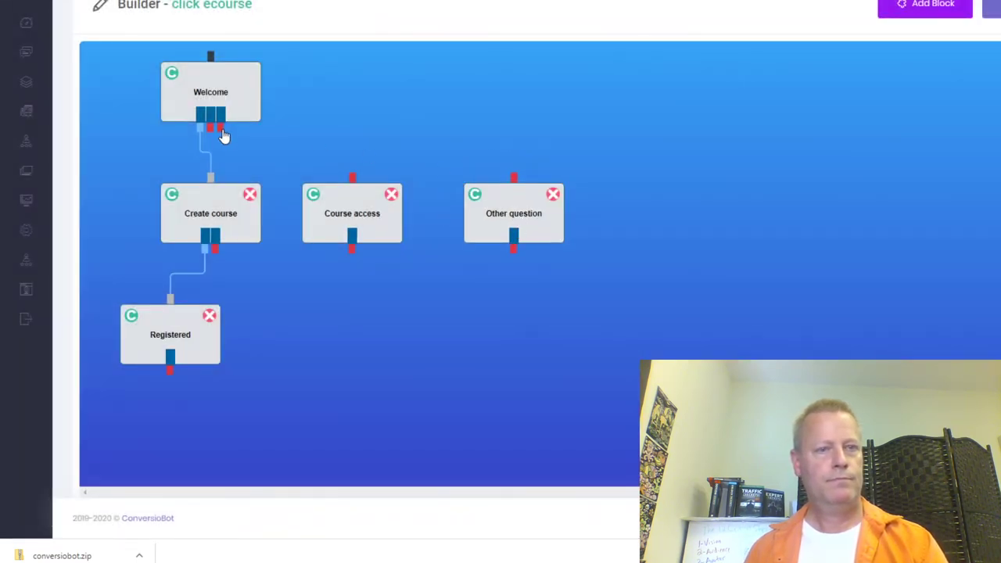
drag(226, 129, 516, 181)
drag(209, 135, 351, 183)
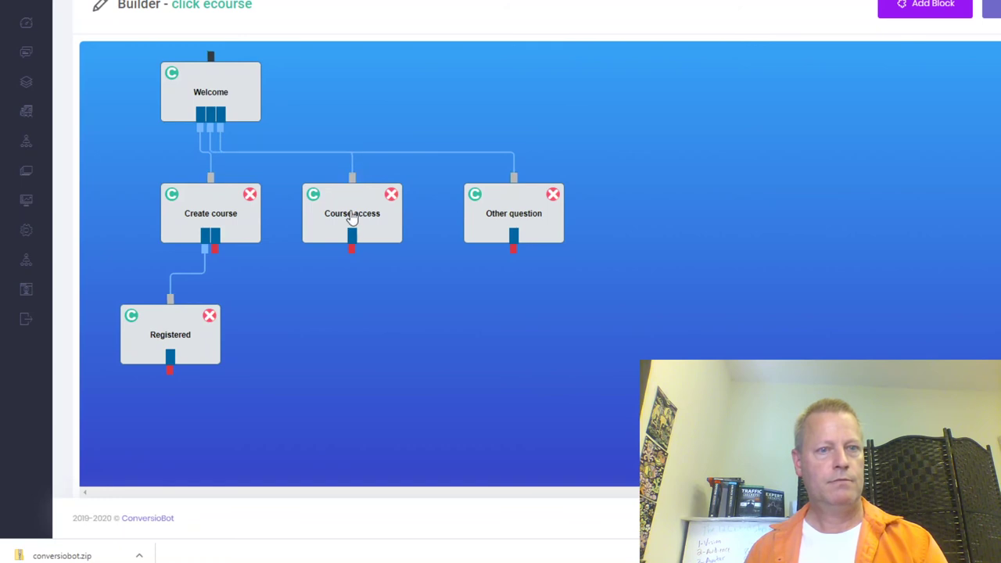
double_click(351, 217)
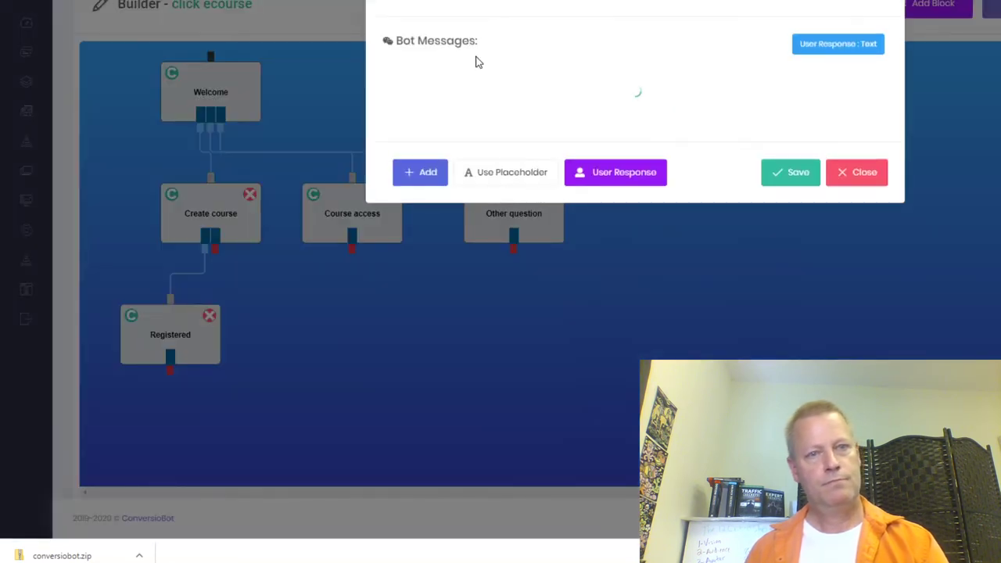
Replace the Course access message with 'To access a course, you should have gotten a link' and save.
drag(571, 85, 256, 78)
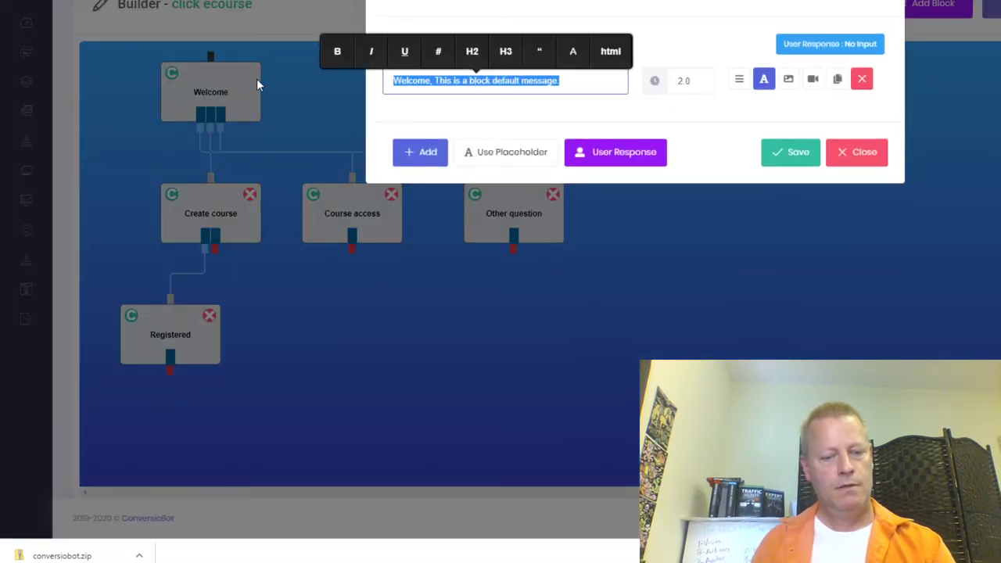
text(To access a)
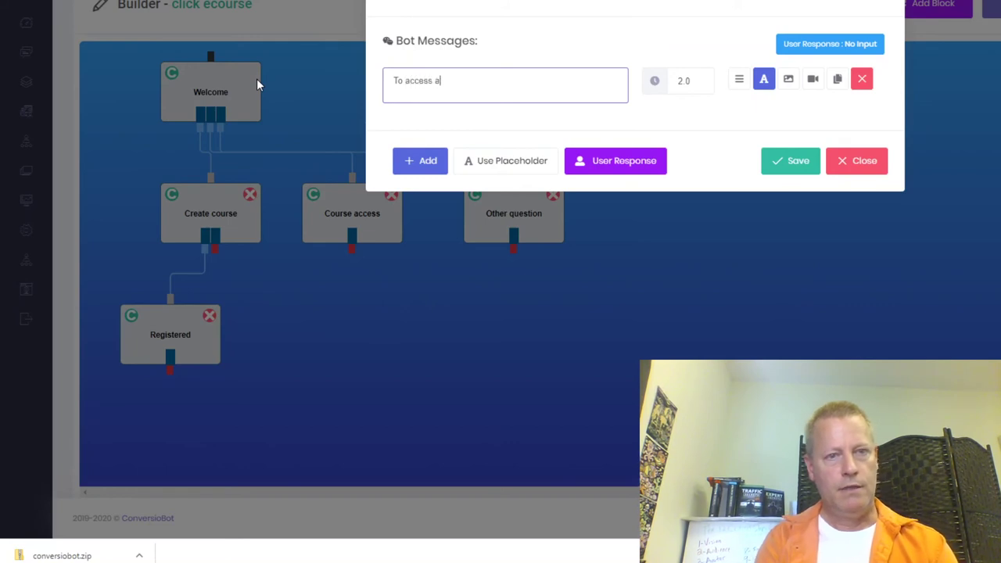
text( course, you should have )
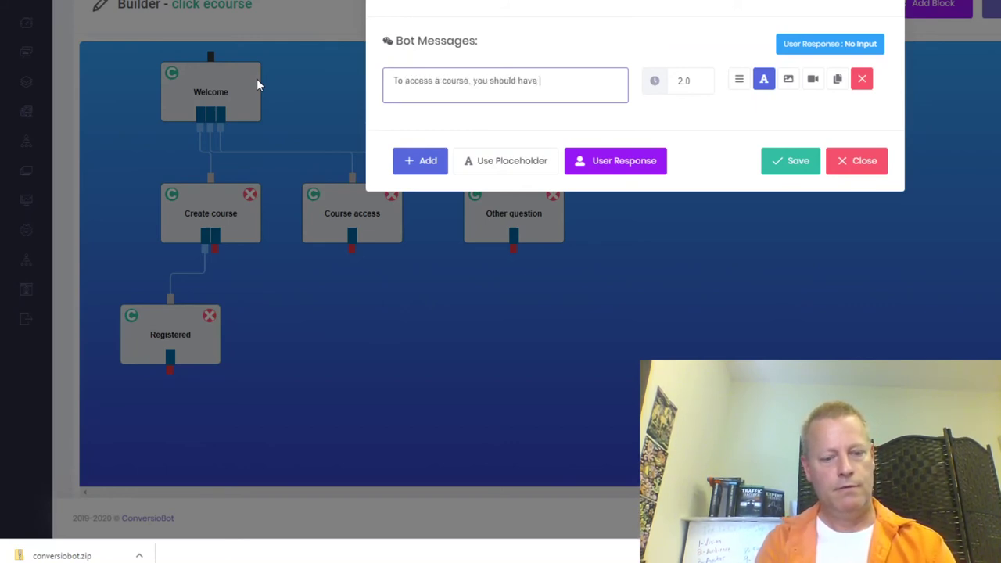
text(gotten a link)
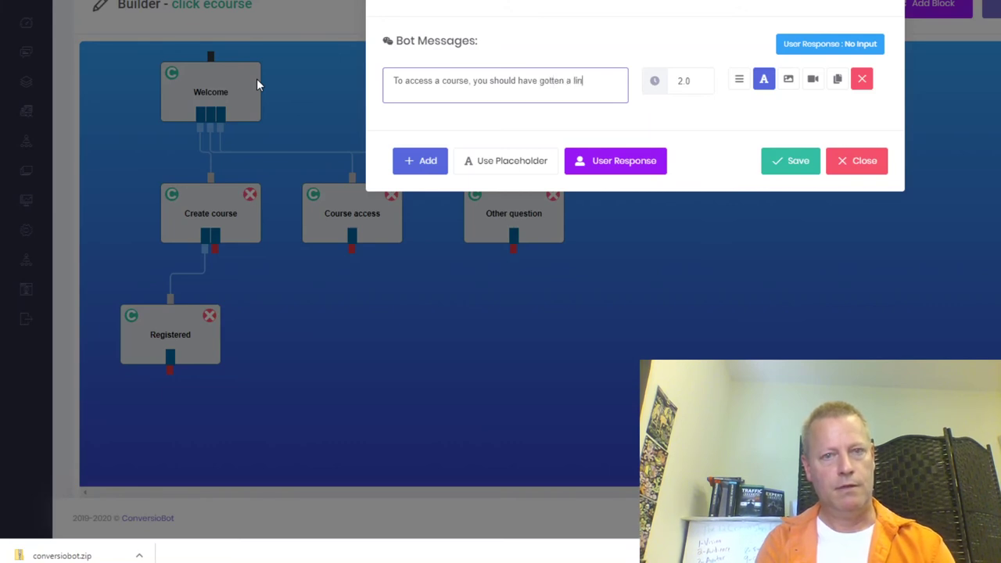
click(786, 163)
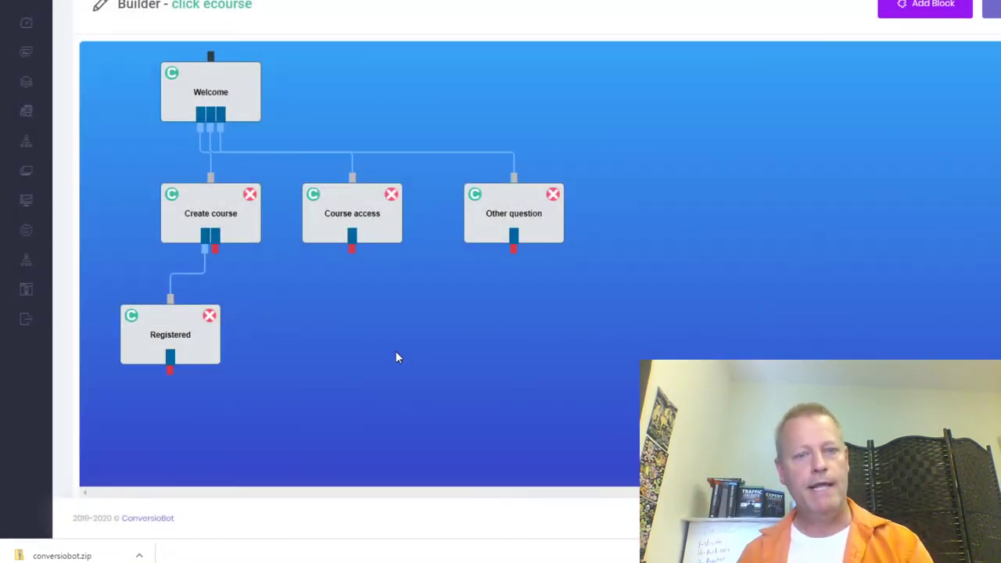
scroll(501, 258, up, 2)
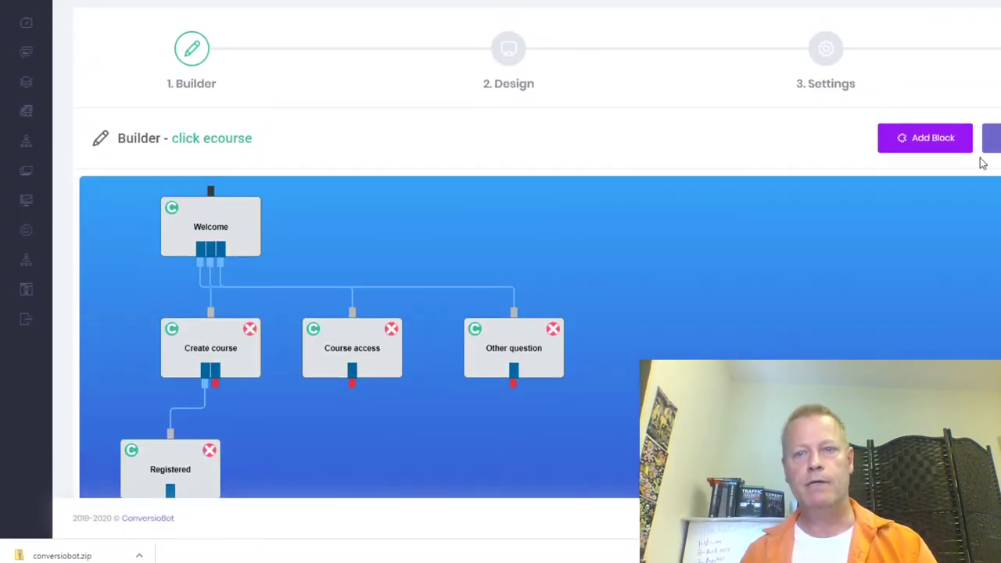
Advance through 2. Design to 3. Settings, where Bot Name and Page Title read click ecourse.
click(950, 151)
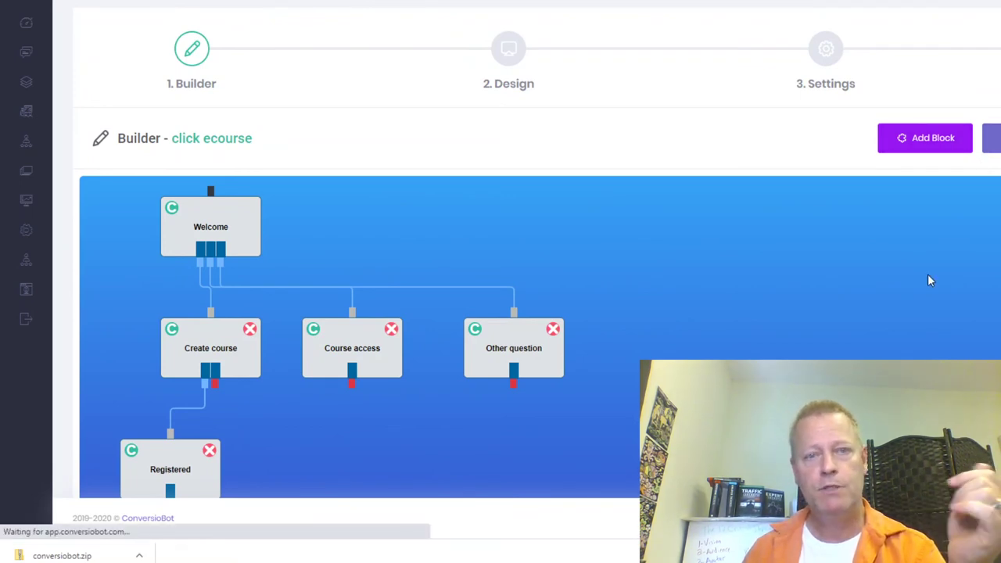
scroll(727, 350, down, 3)
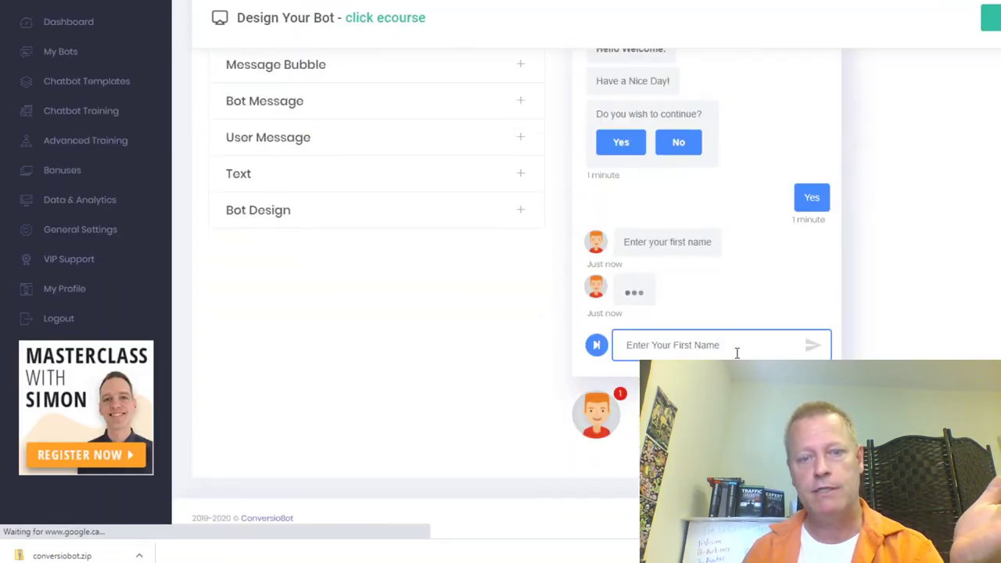
scroll(736, 353, up, 3)
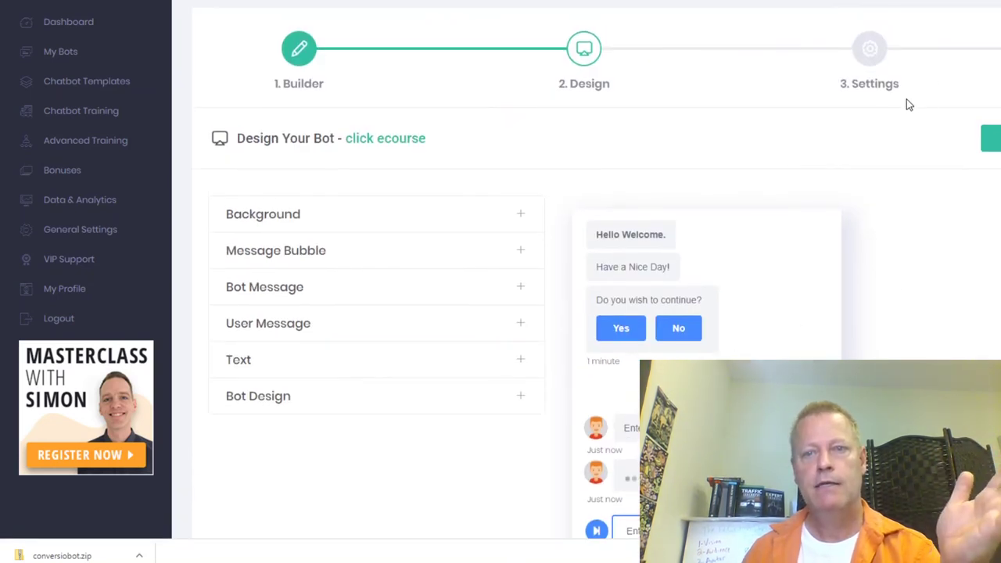
click(870, 61)
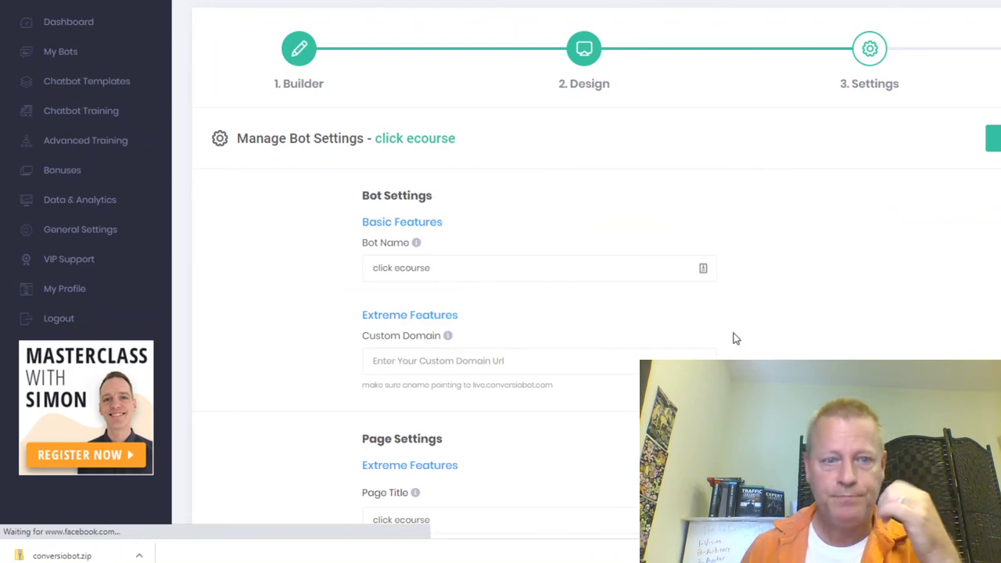
scroll(770, 338, down, 5)
scroll(571, 338, down, 3)
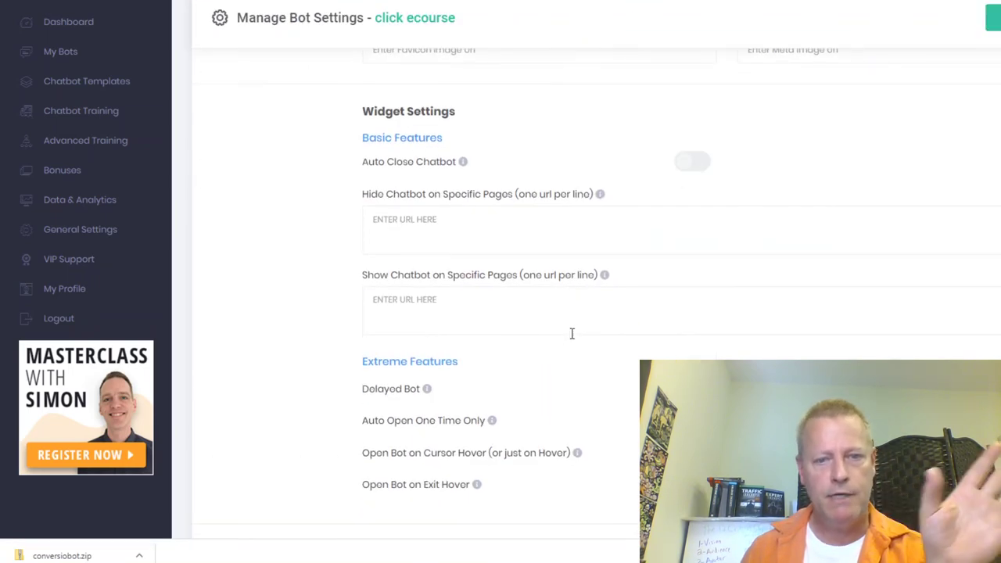
scroll(572, 334, up, 8)
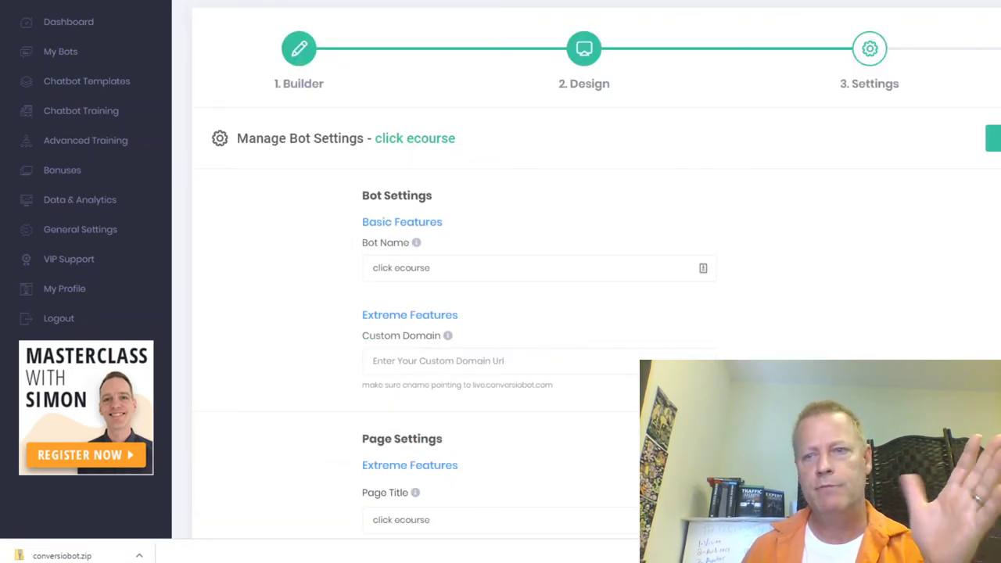
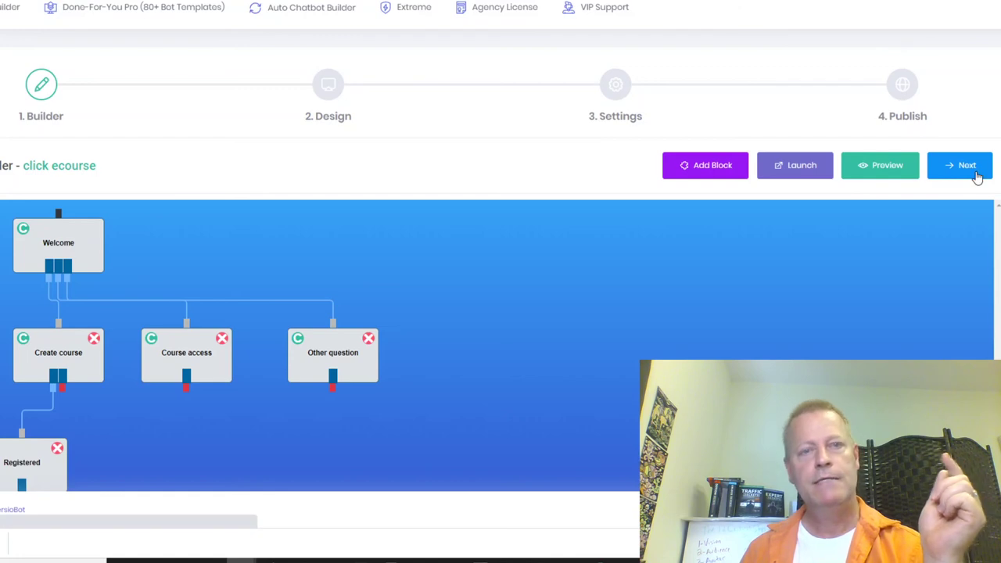
Advance the click ecourse bot from Builder through Design and Settings to the 4. Publish step.
click(977, 176)
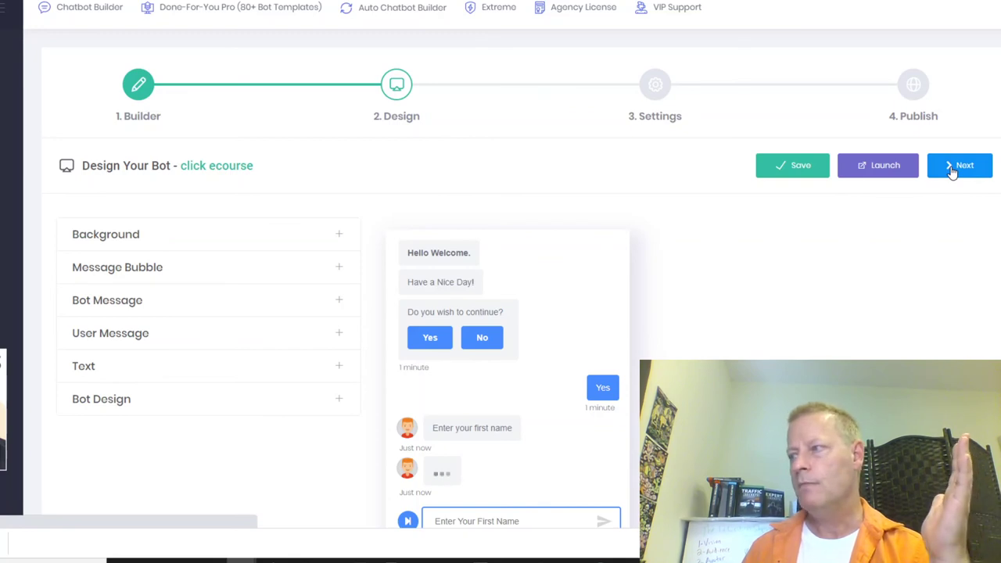
click(952, 171)
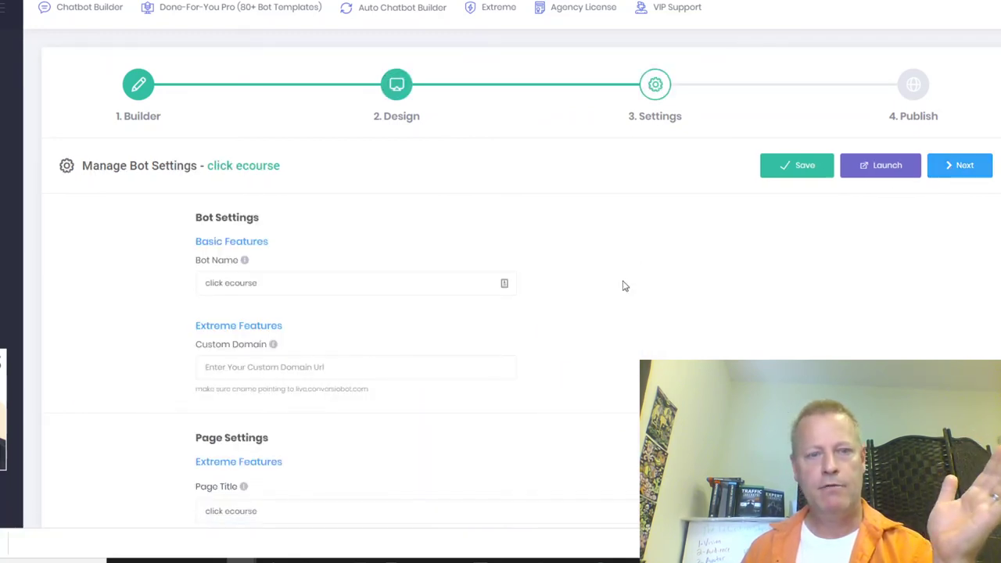
scroll(570, 327, down, 5)
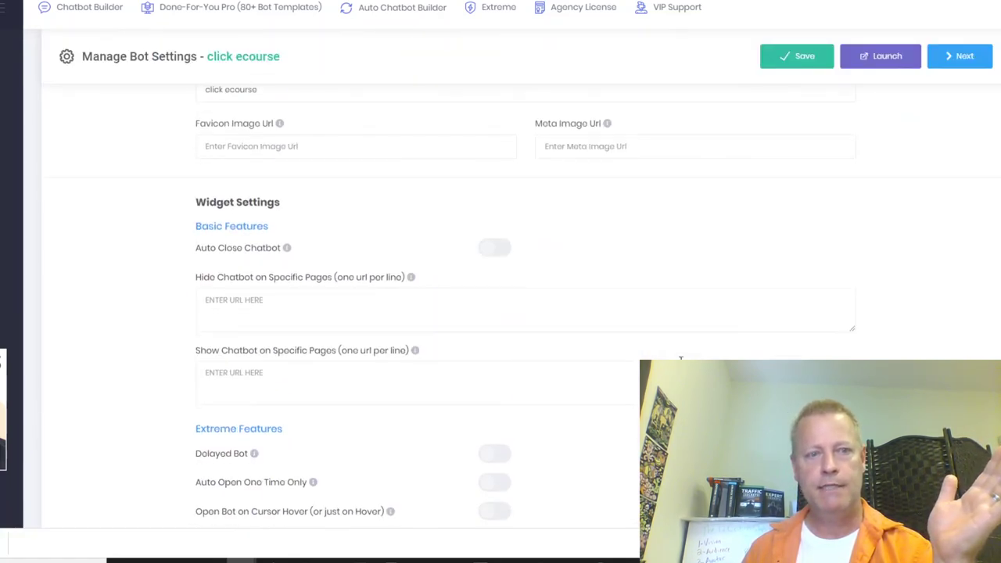
scroll(570, 327, down, 3)
scroll(570, 327, up, 8)
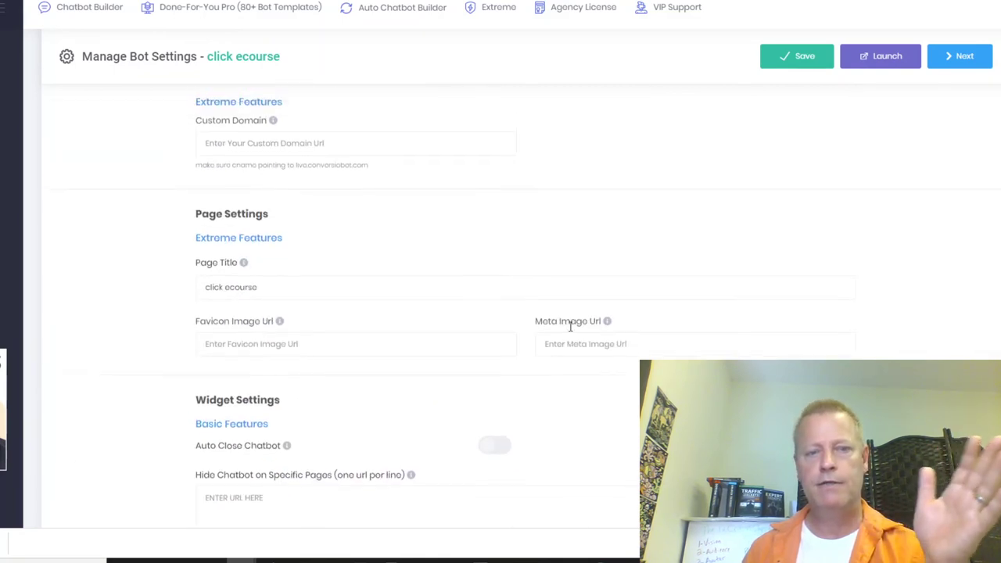
click(948, 165)
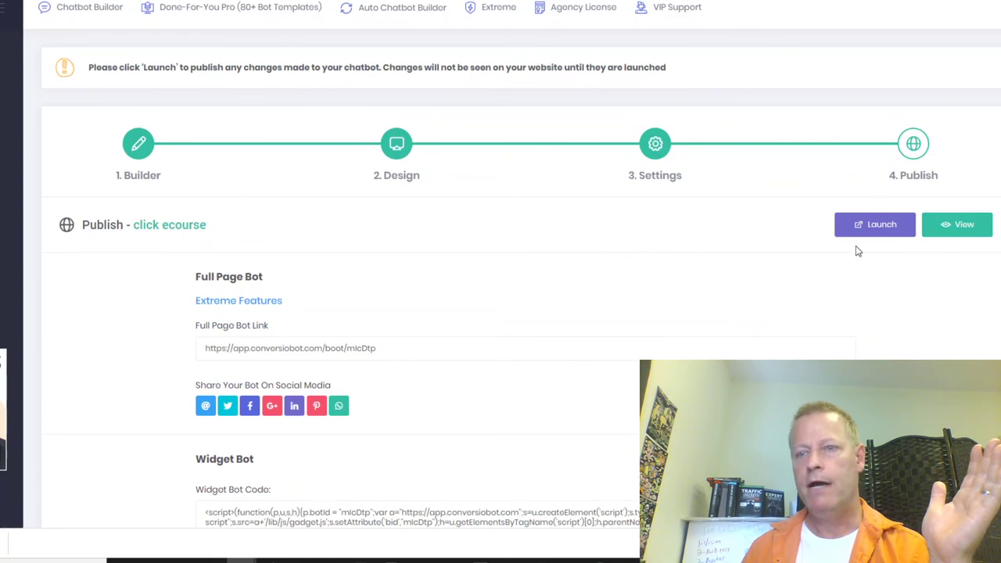
Launch the bot until 'Bot Launched Successfully!' shows, and copy the Widget Bot Code script.
click(876, 226)
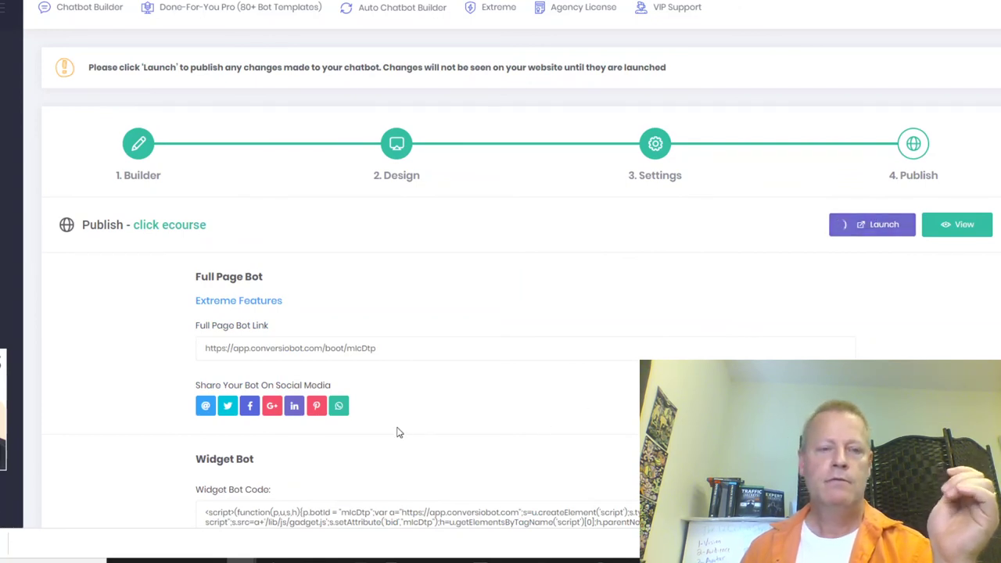
scroll(391, 395, down, 2)
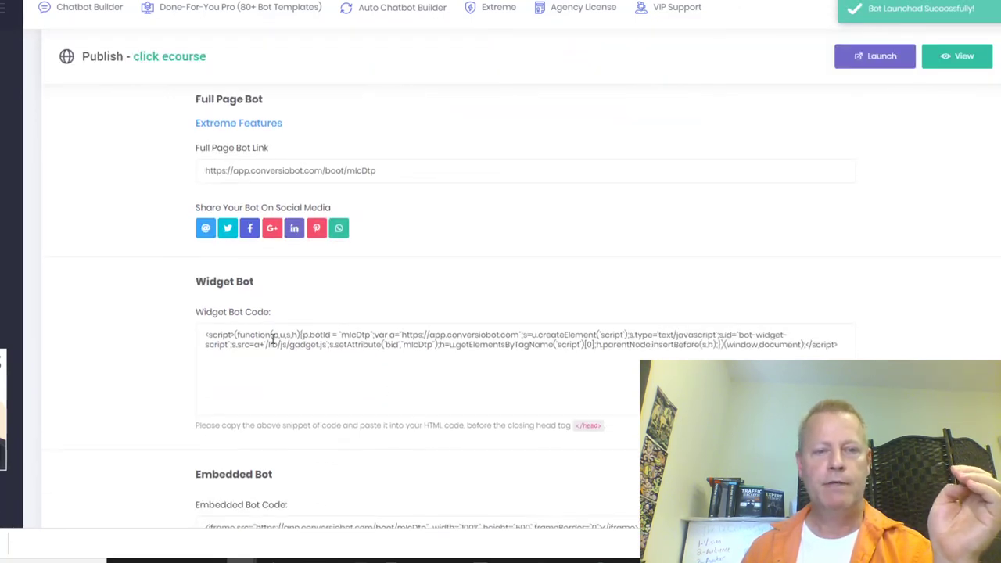
click(272, 338)
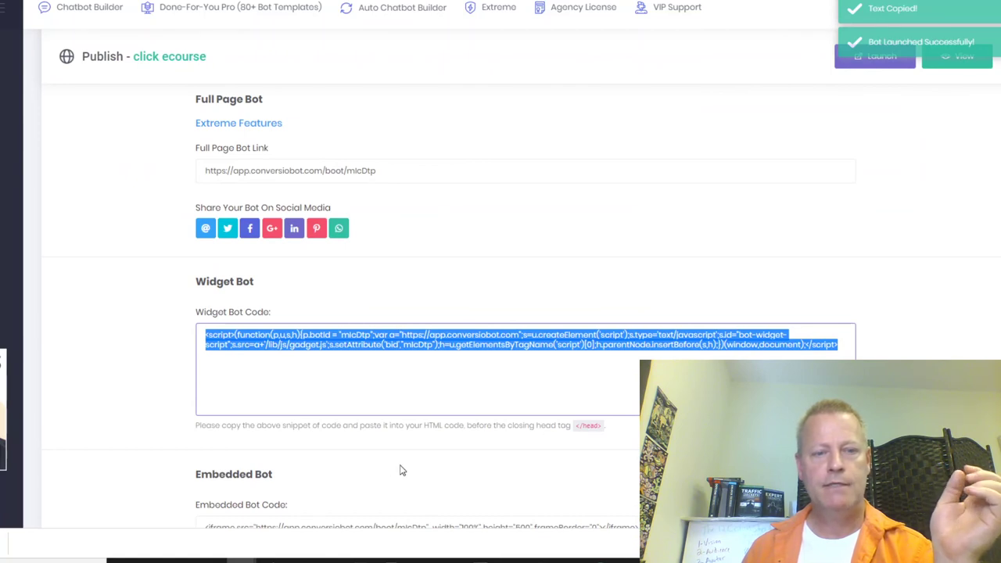
scroll(402, 470, down, 2)
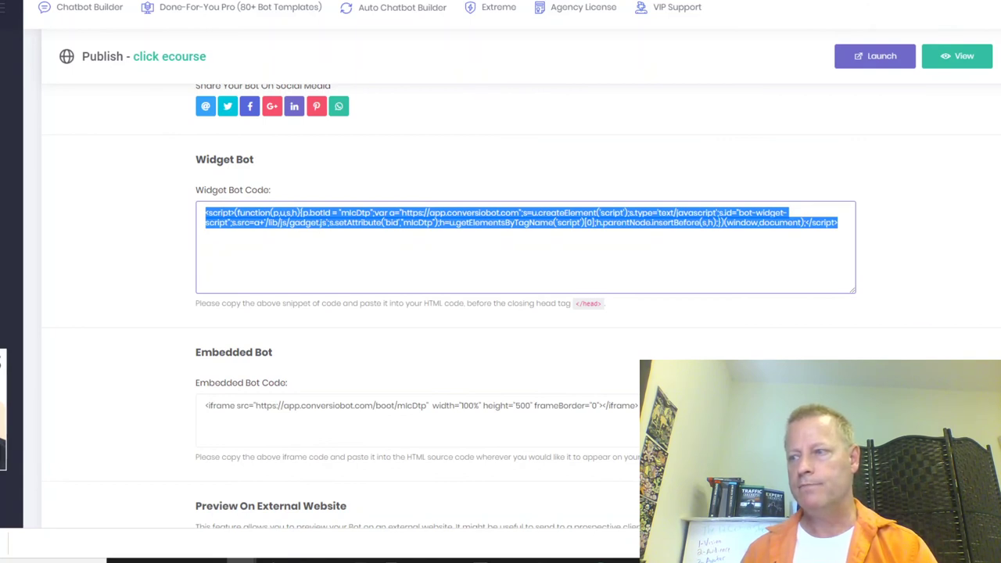
key(alt+Tab)
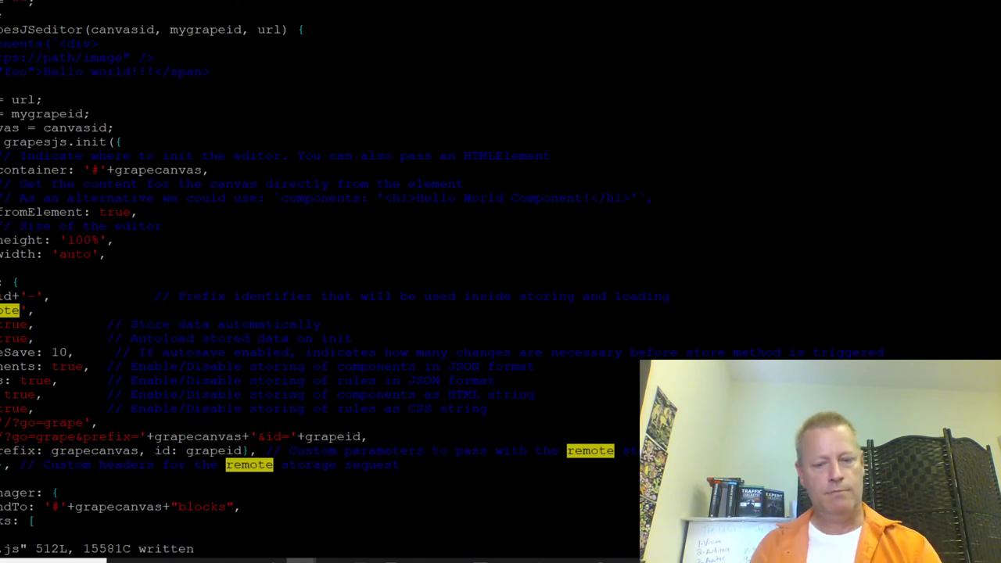
Quit the current file and open functions.php in vi.
text(:q)
key(Return)
text(vi foo)
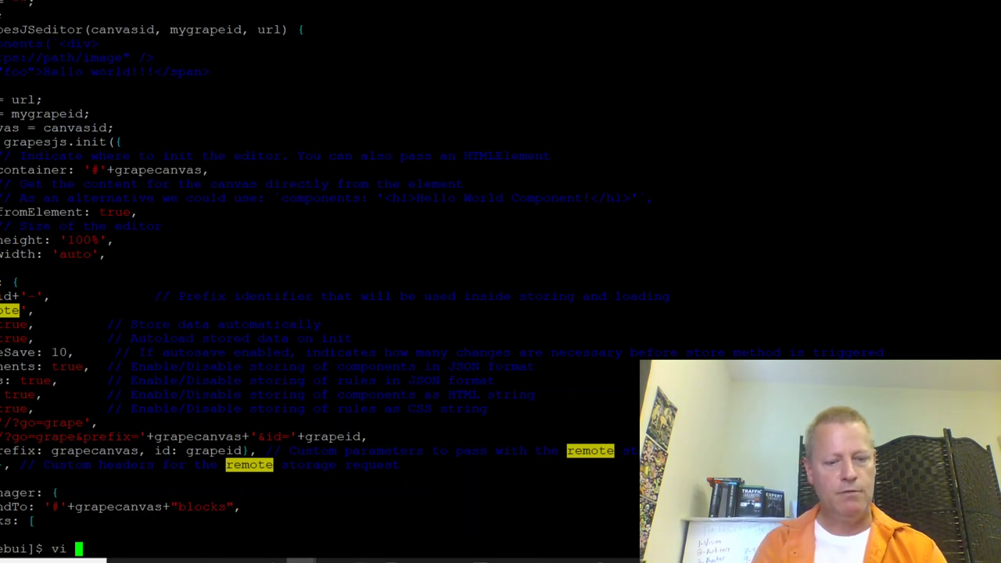
key(BackSpace)
key(BackSpace)
text(unctions.php)
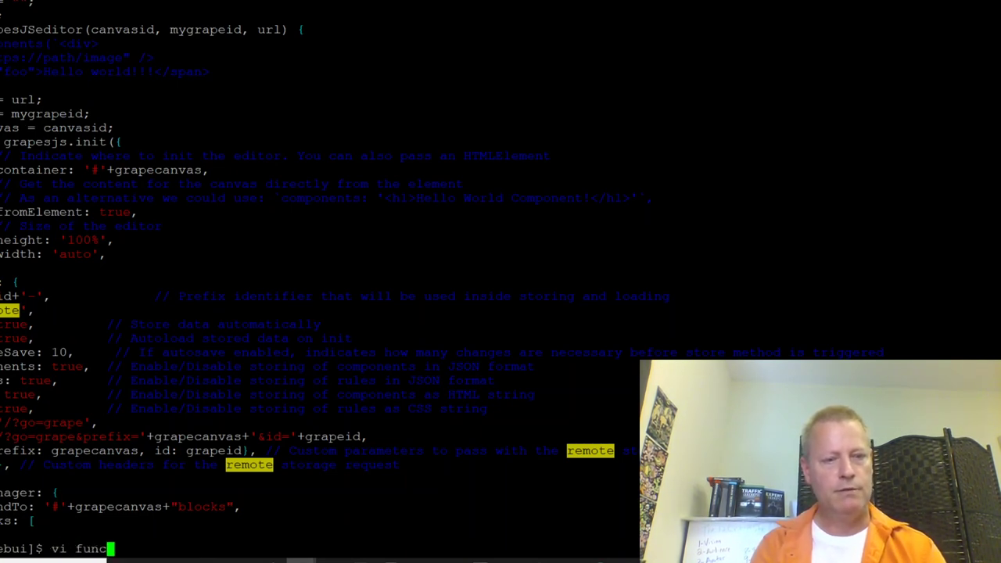
key(Return)
Find the page header's <html><head> output line and open a new empty line below it.
text(/<head)
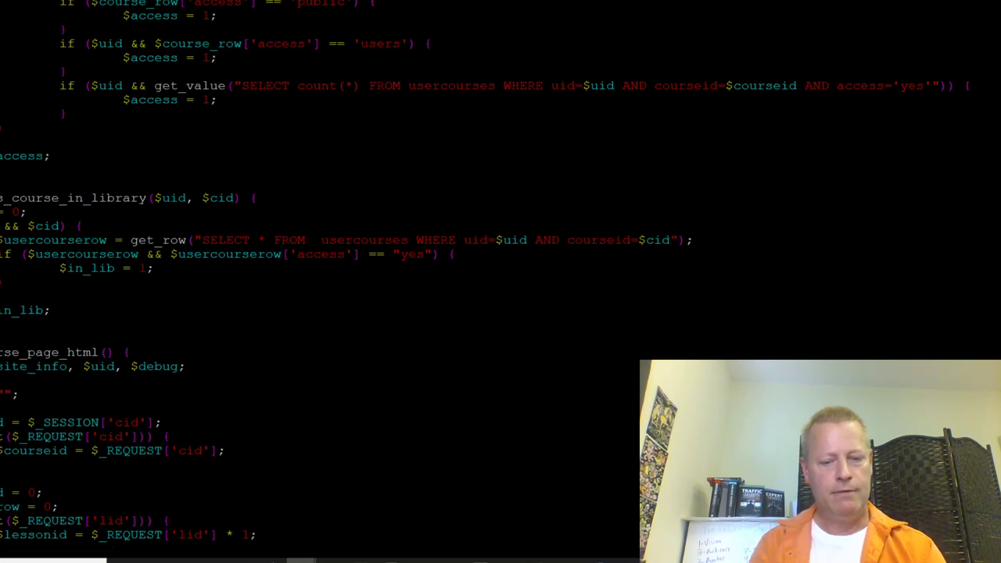
key(Return)
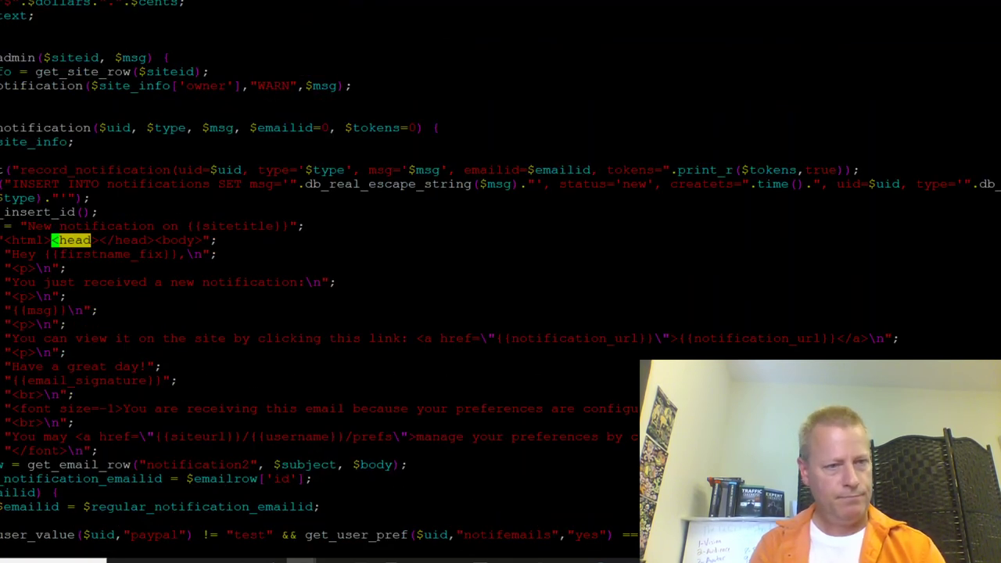
key(n)
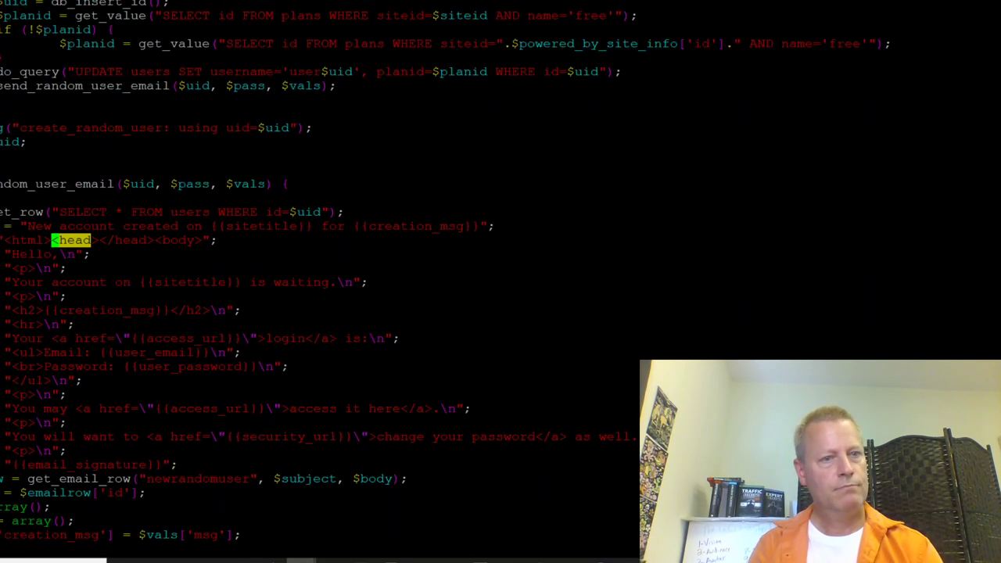
key(n)
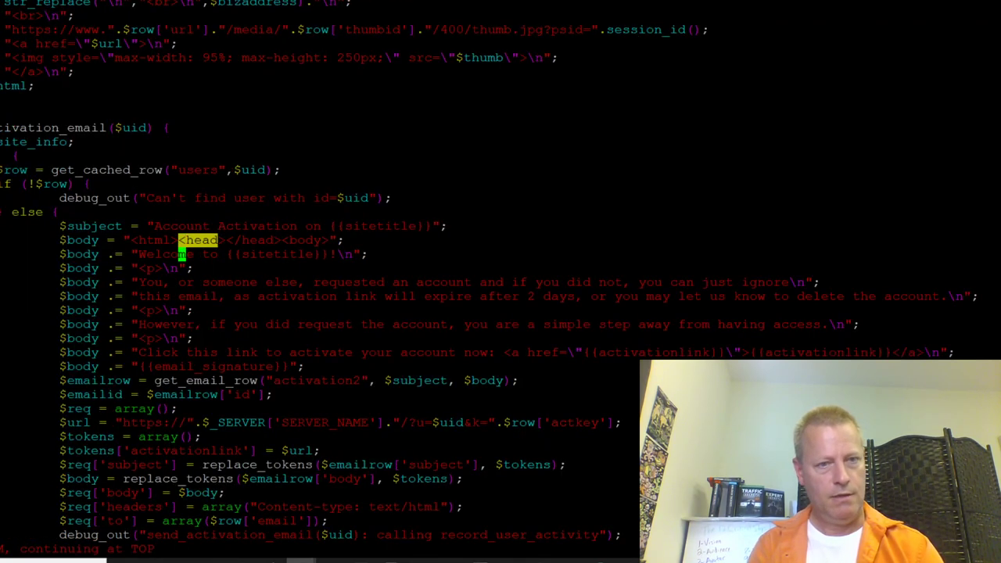
key(n)
key(n)
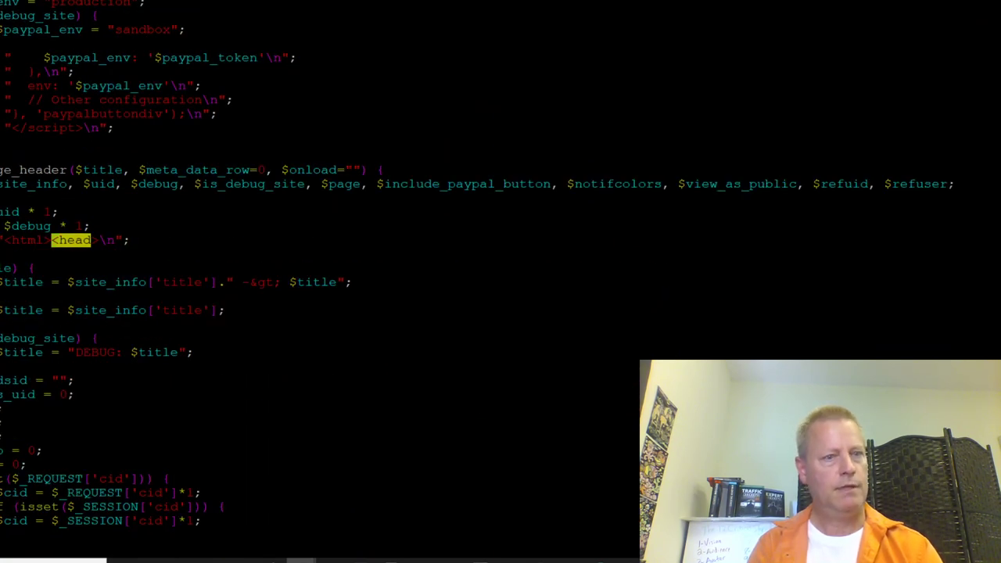
key(j)
key(k)
key(k)
key(k)
key(k)
key(A)
key(Return)
key(Return)
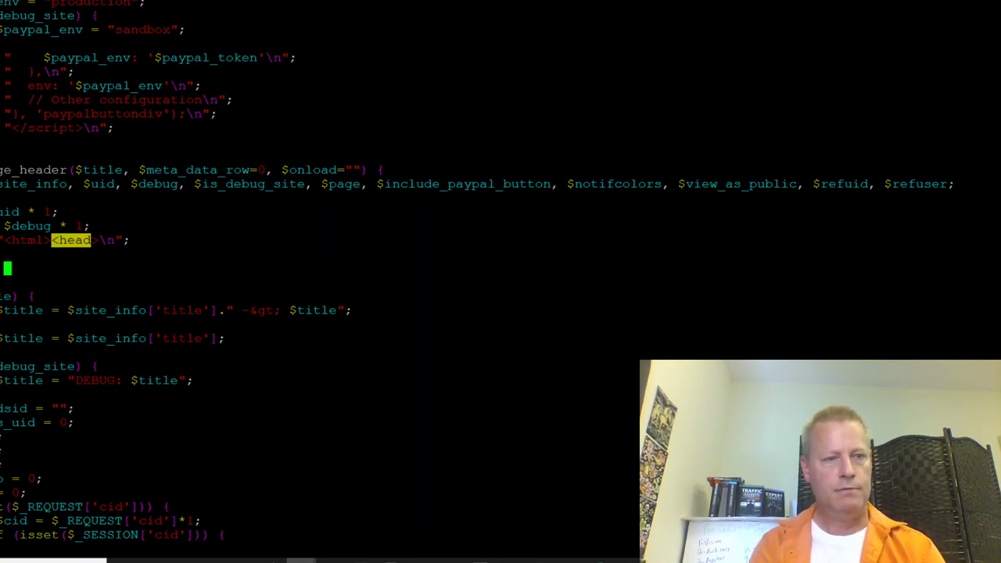
Add the pasted ConversioBot <script> snippet as a quoted line ending in "\n"; below the <html><head> line.
text(")
key(ctrl+shift+v)
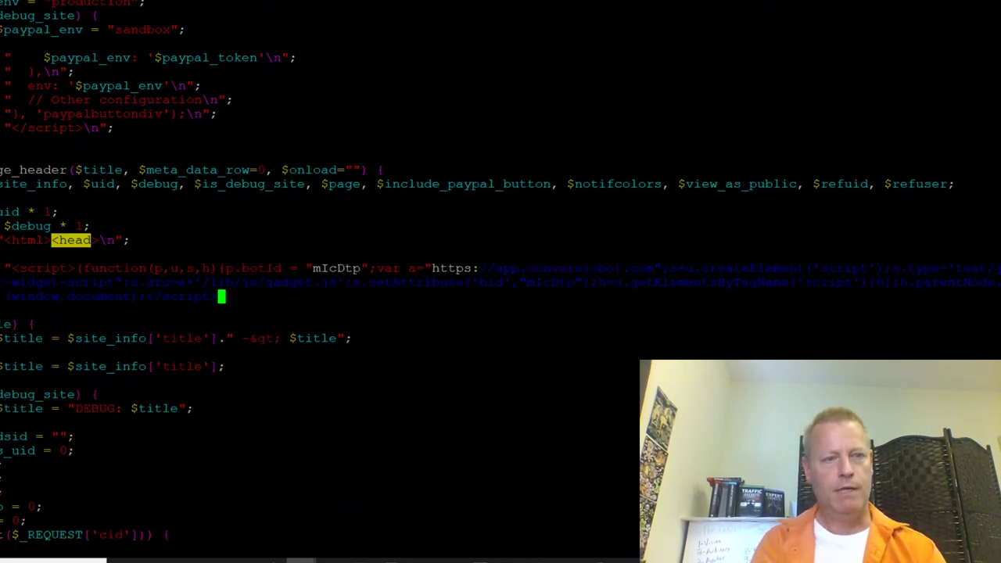
text(")
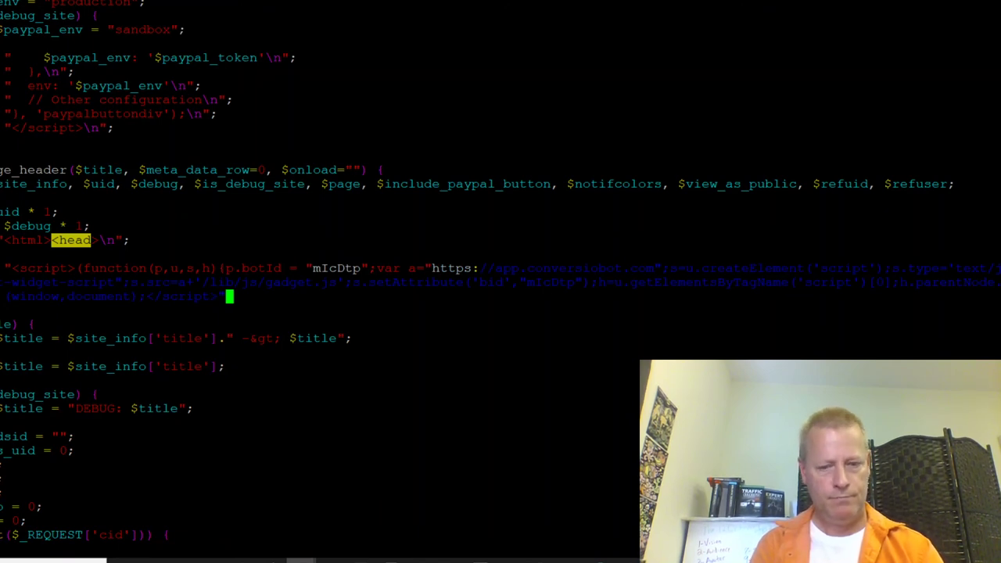
text(\n";)
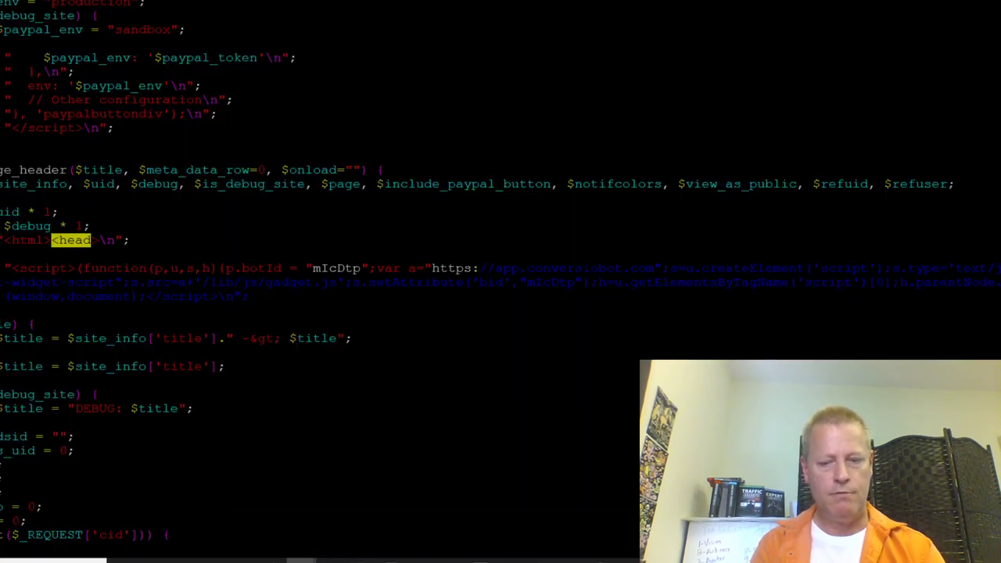
text(/")
key(Return)
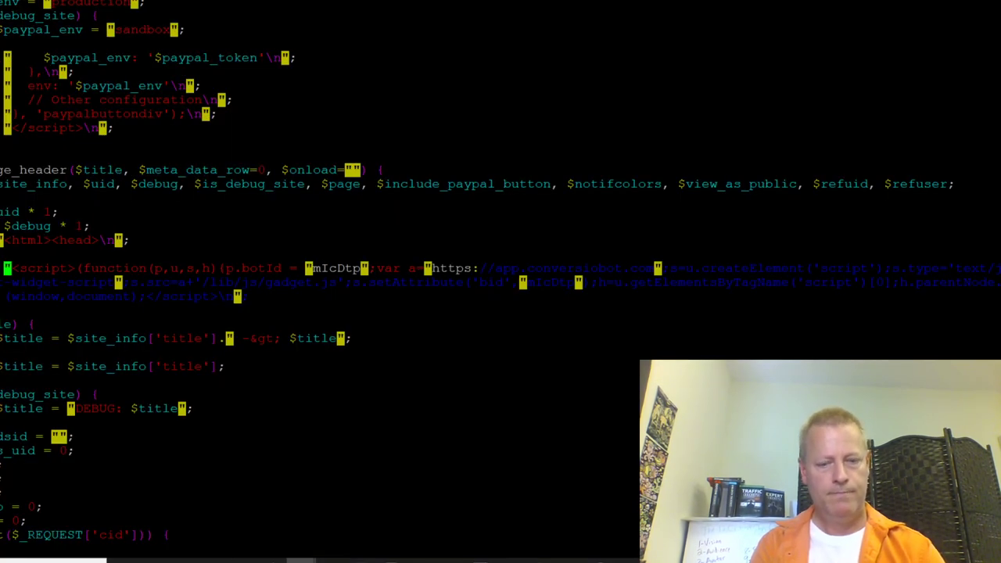
key(y)
key(y)
key(p)
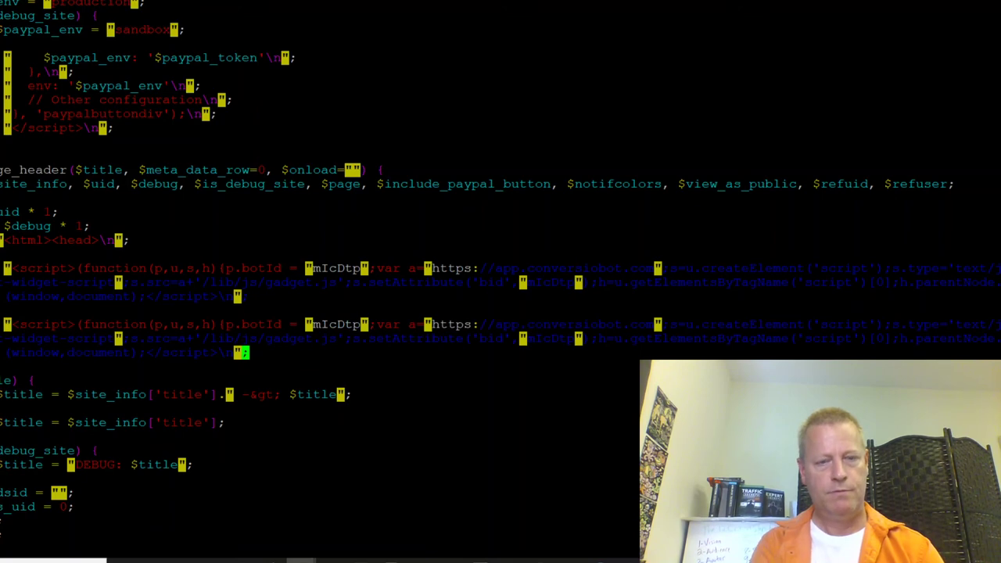
key(u)
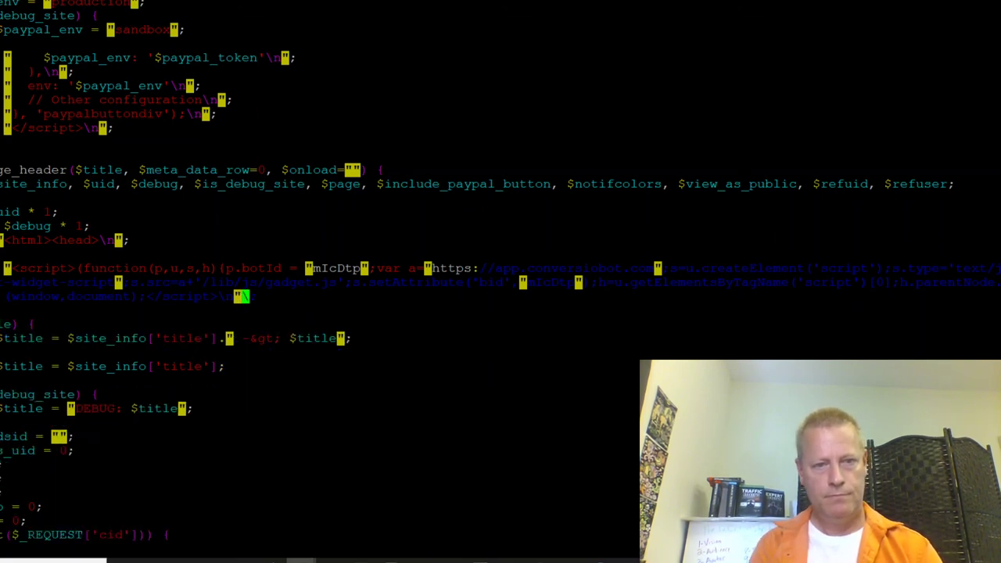
key(k)
key(k)
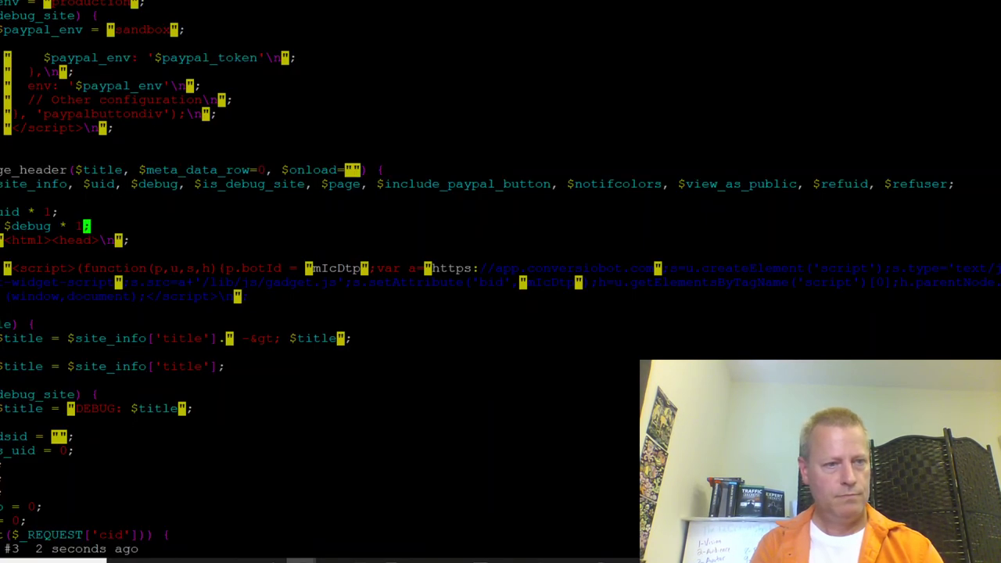
Escape every double quote in the widget script line with a backslash and clear the search highlight.
key(j)
key(j)
key(j)
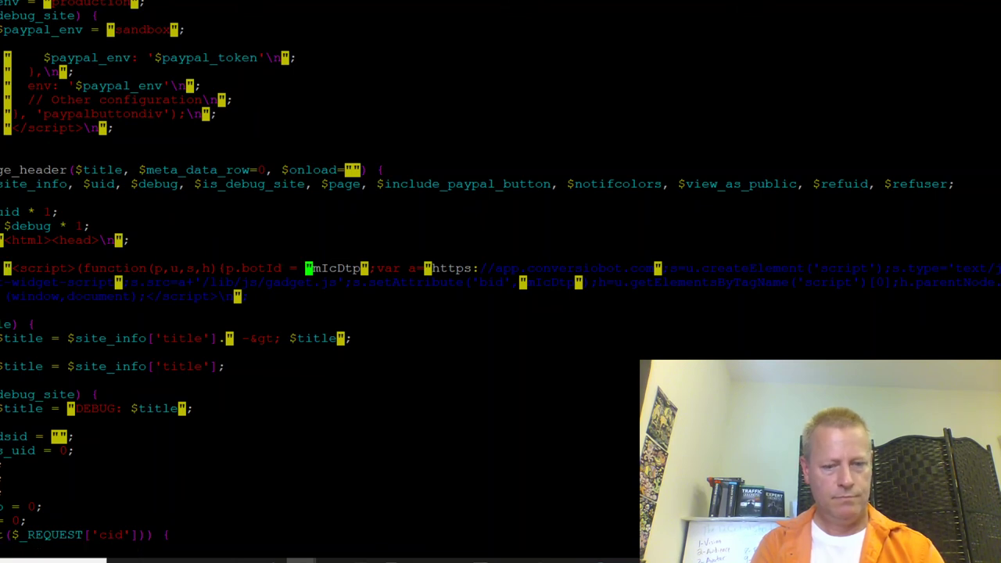
text(i\)
key(Escape)
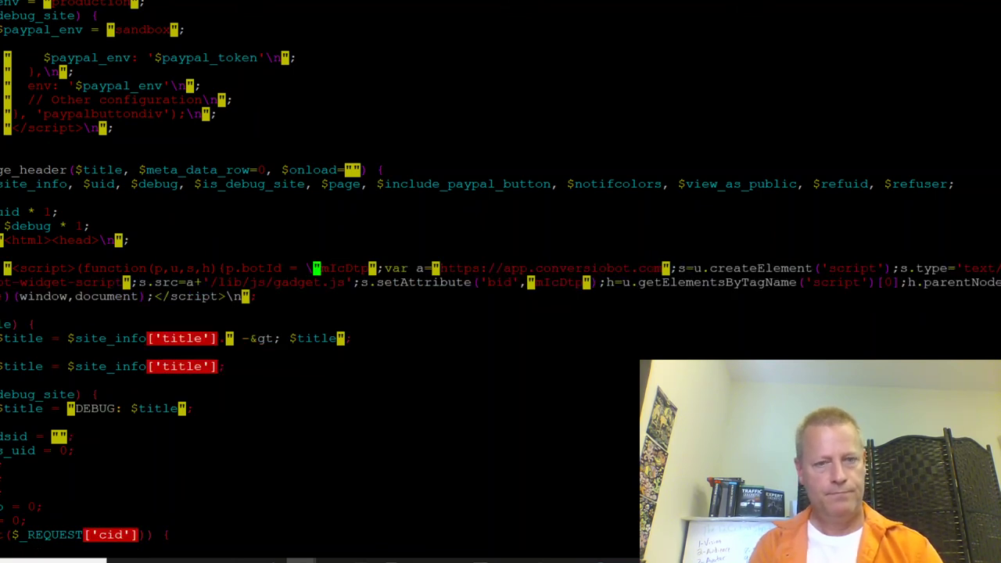
key(n)
key(n)
text(i\)
key(Escape)
key(n)
key(n)
text(i\)
key(Escape)
key(n)
key(n)
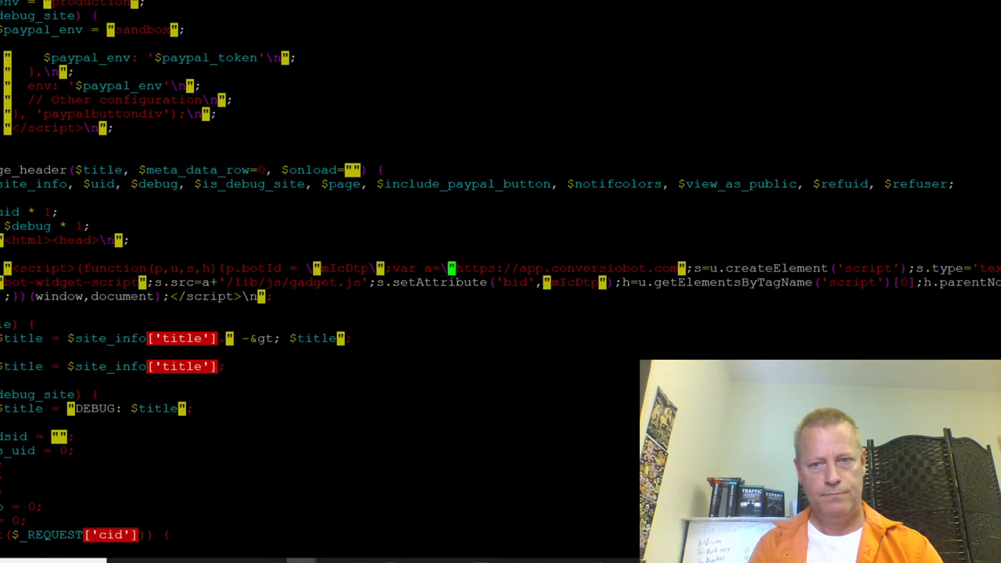
text(i\)
key(Escape)
key(n)
key(n)
text(ipt\)
key(Escape)
text(ni\)
key(Escape)
key(n)
key(n)
text(ipt\)
key(Escape)
text(ni\)
key(Escape)
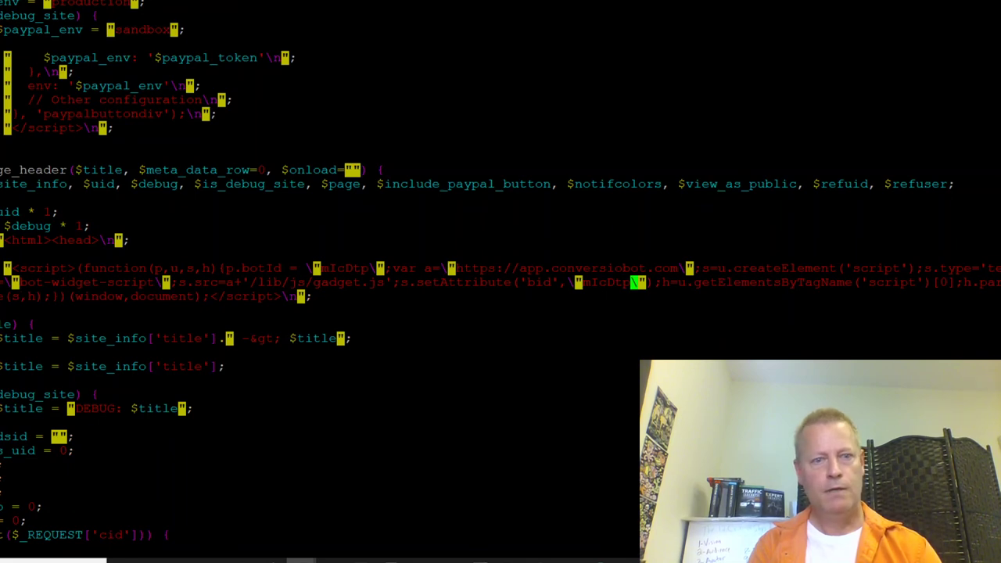
text(n/sdfjdsj)
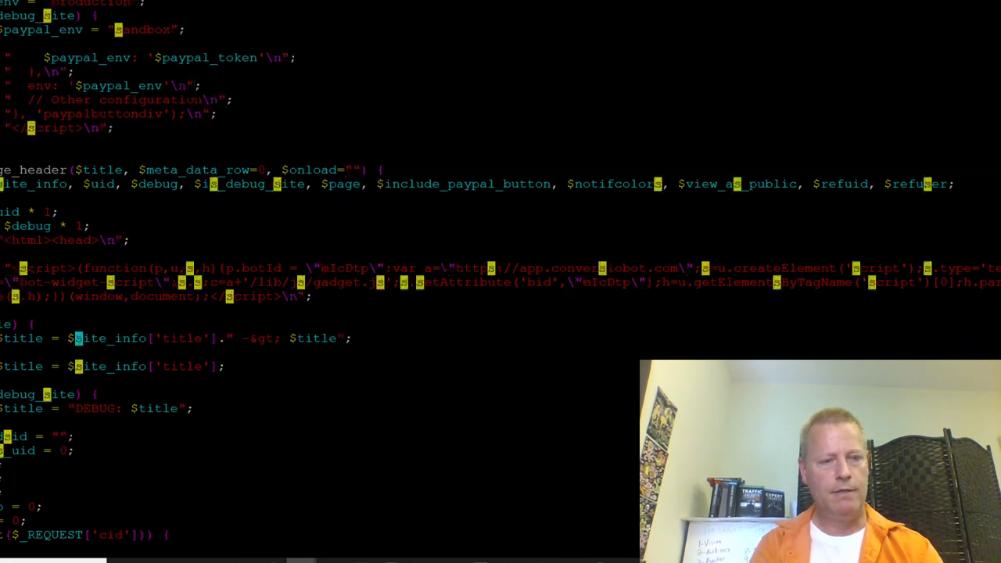
key(Return)
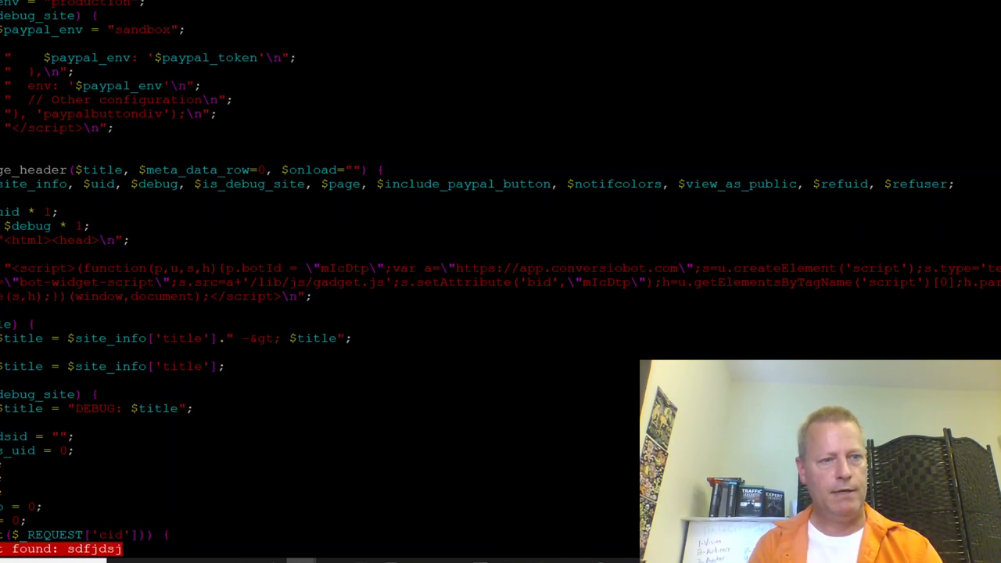
Save functions.php with :w and return to the Click eCourse site in Chrome.
text(:w)
key(Return)
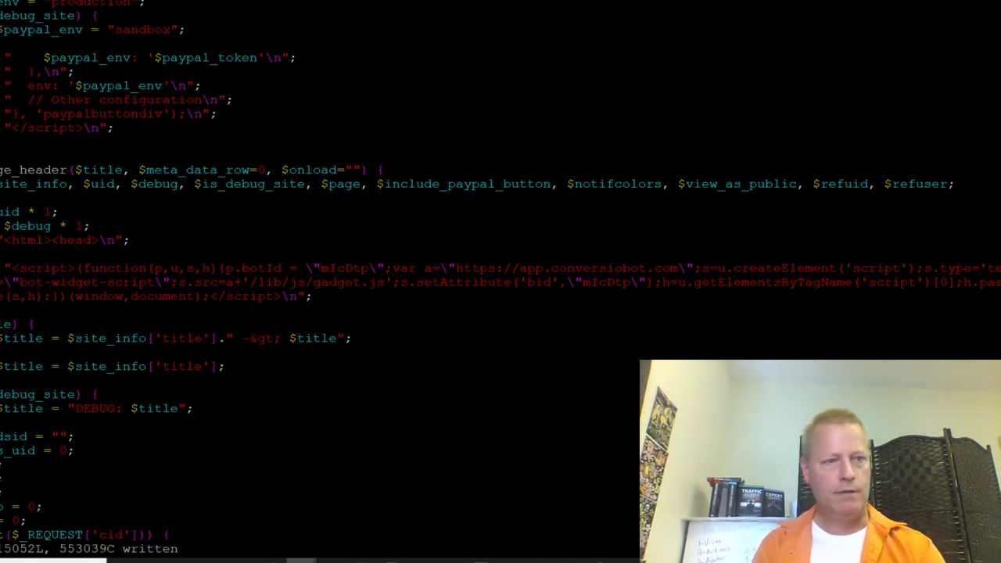
key(ctrl+l)
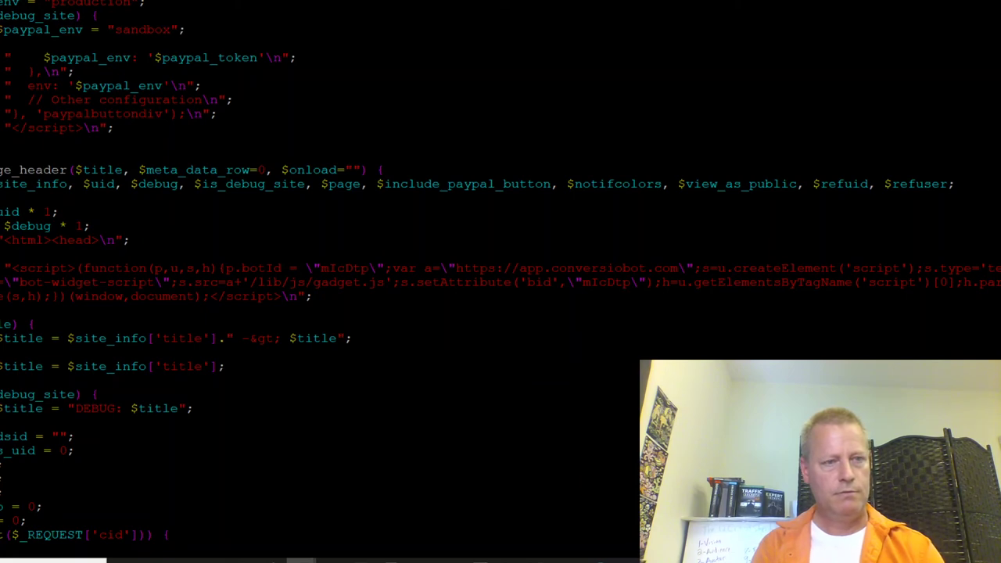
key(alt+Tab)
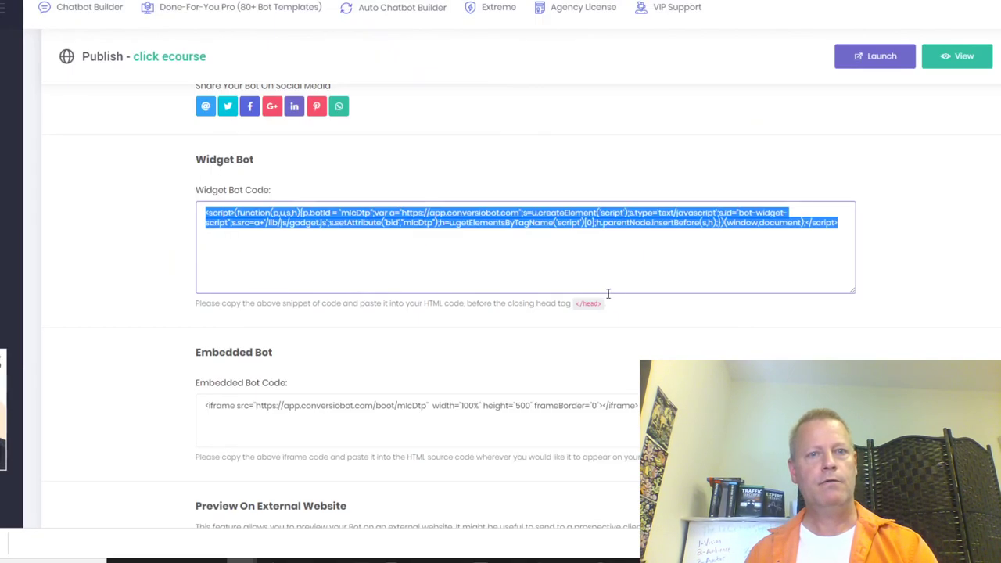
key(alt+Tab)
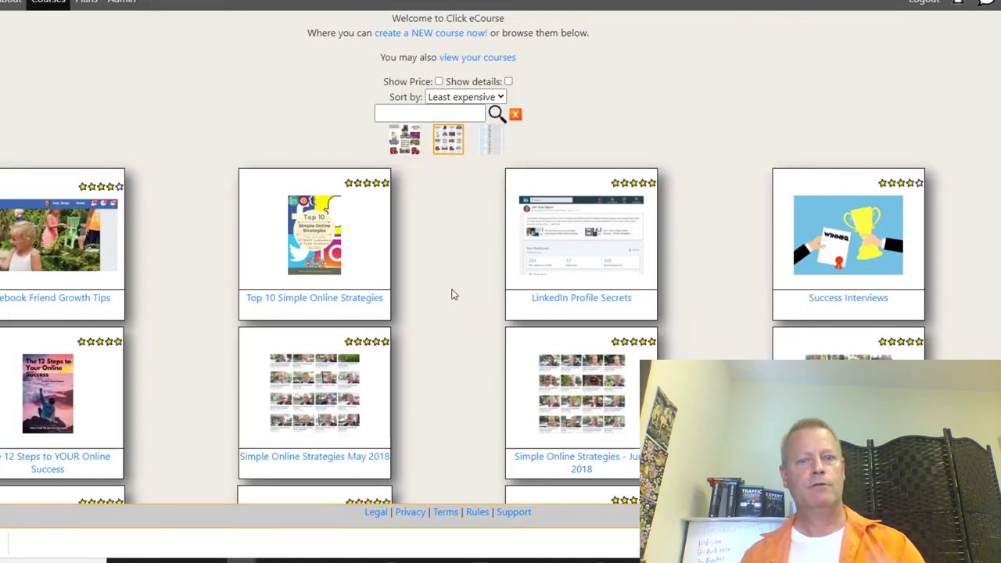
Save functions.php again with :w in vi and reload the Click eCourse site with F5.
scroll(451, 290, down, 10)
scroll(445, 271, up, 10)
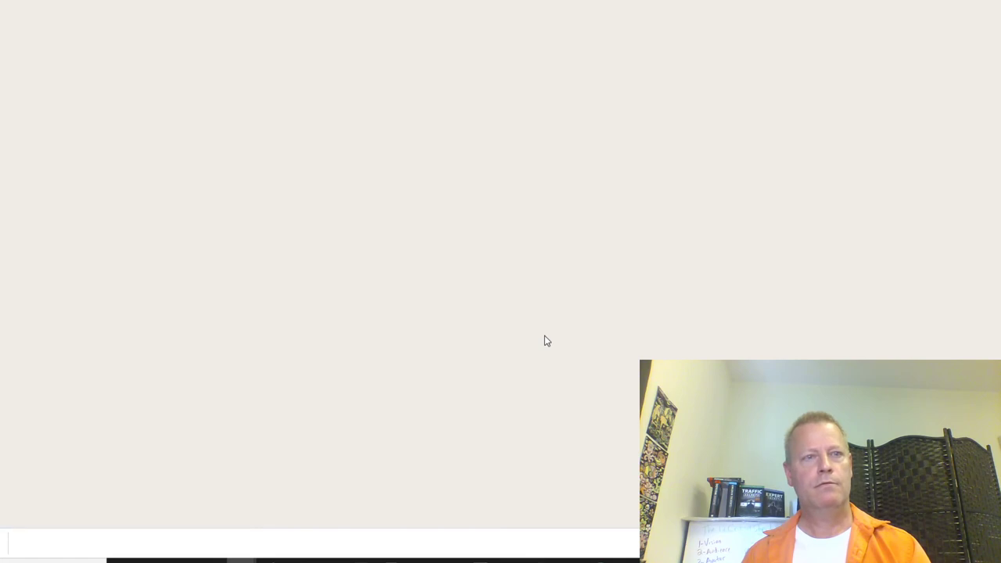
key(alt+Tab)
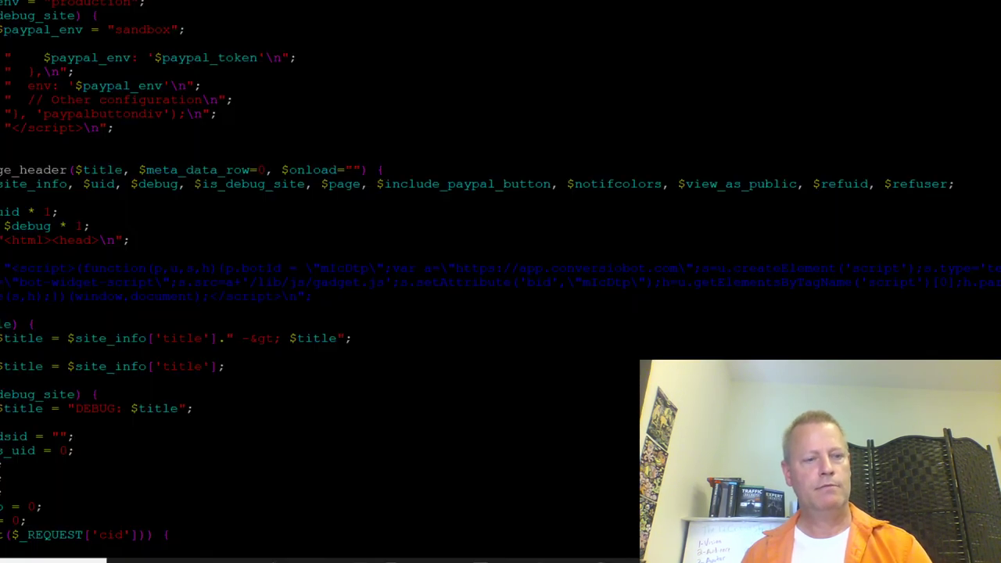
text(:w)
key(Return)
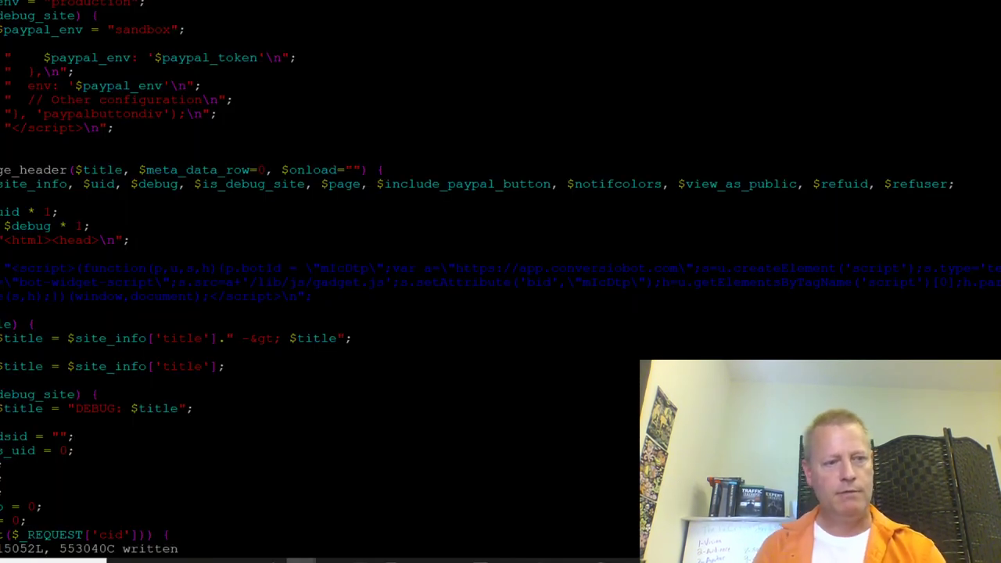
key(alt+Tab)
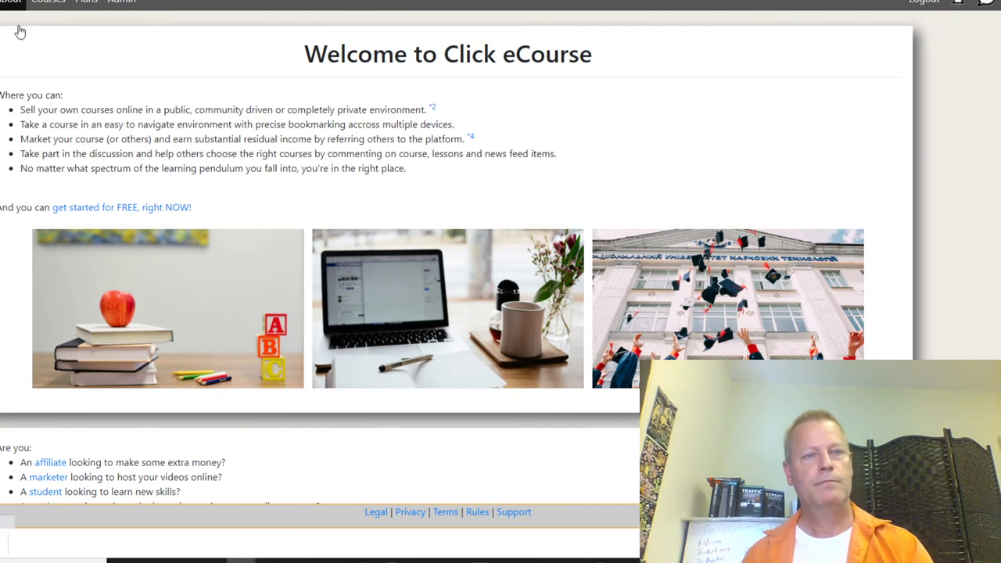
key(F5)
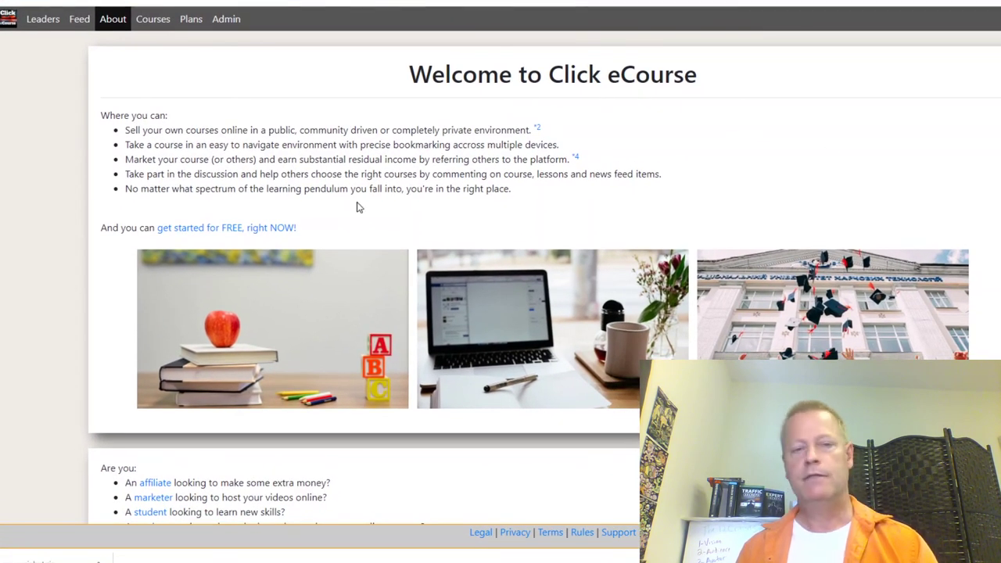
Delete the character disabling the widget script line in vi, then reload the page to load the chatbot.
scroll(412, 208, down, 10)
scroll(422, 215, down, 5)
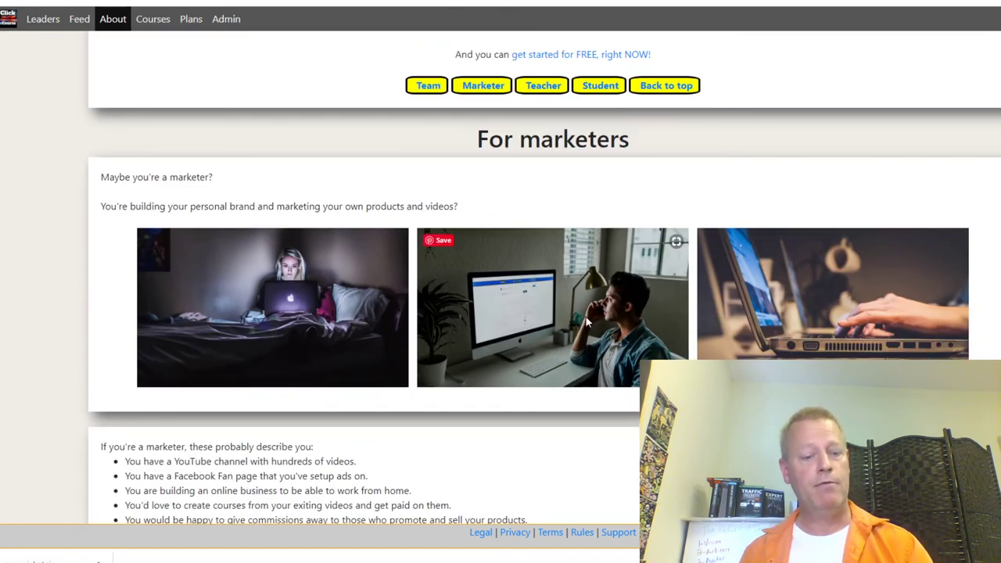
key(alt+Tab)
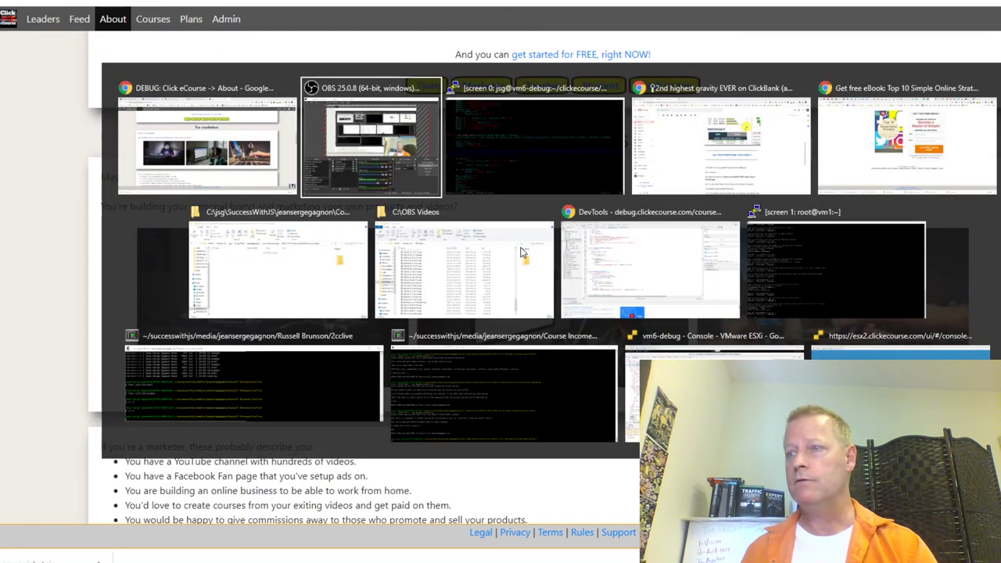
key(alt+Tab)
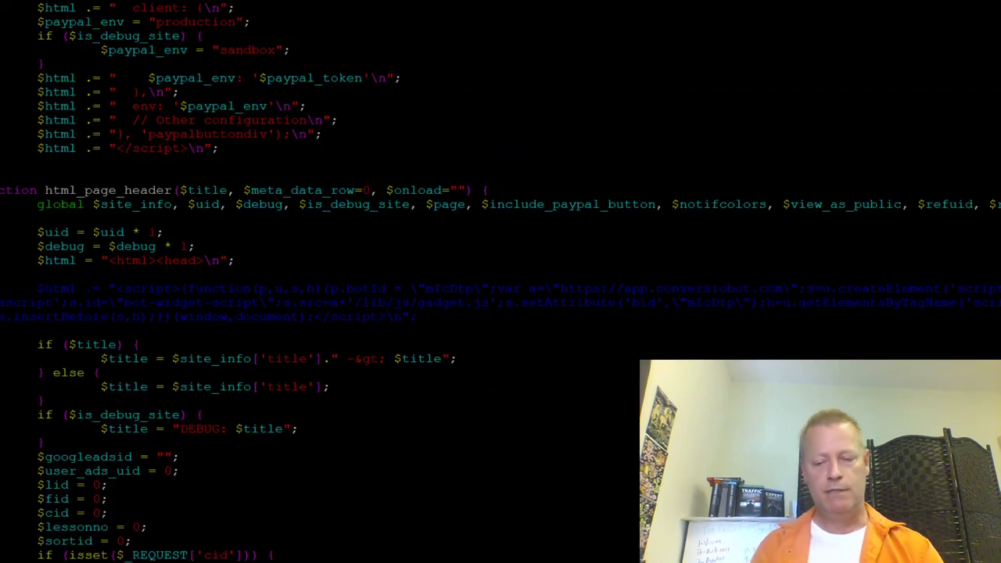
key(x)
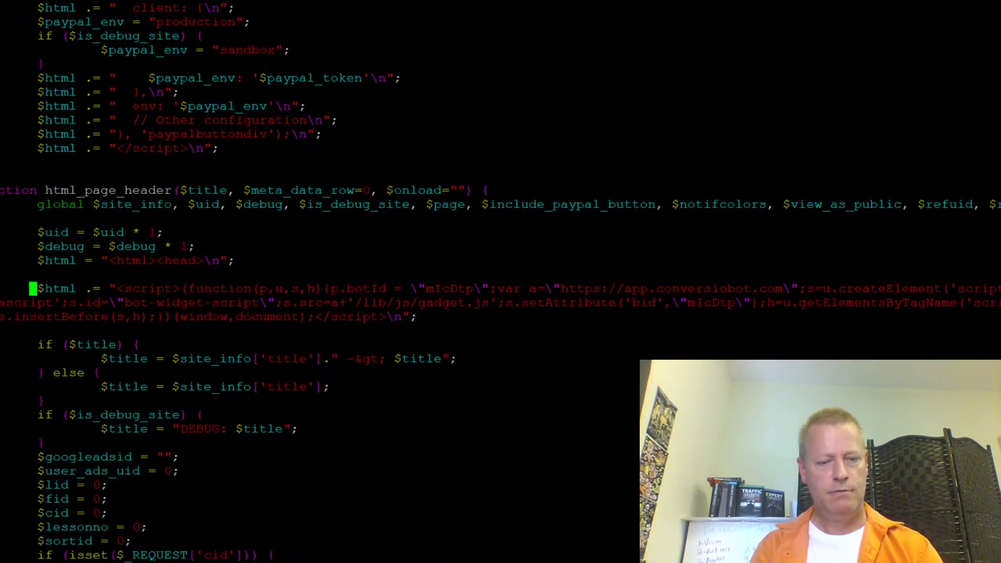
key(alt+Tab)
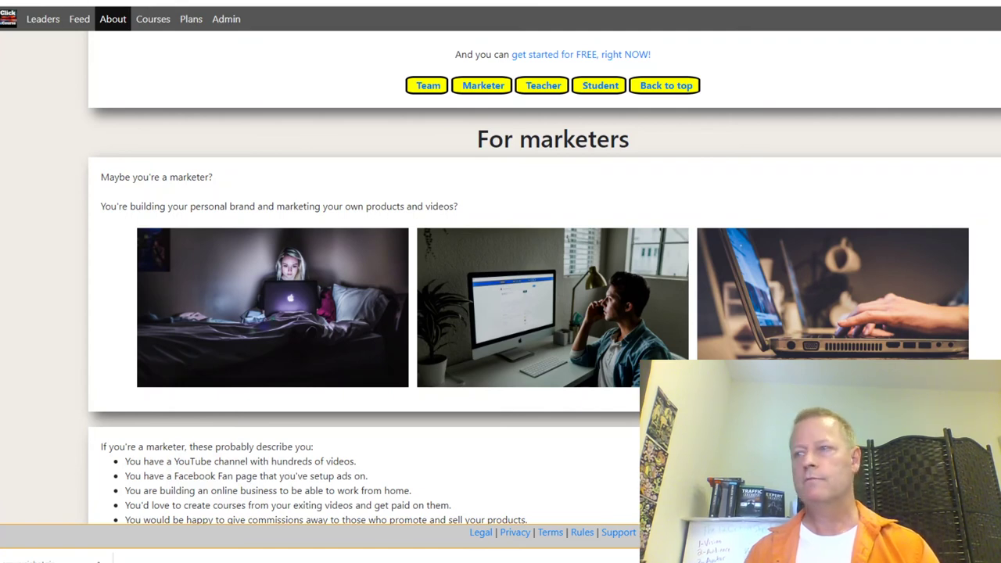
key(F5)
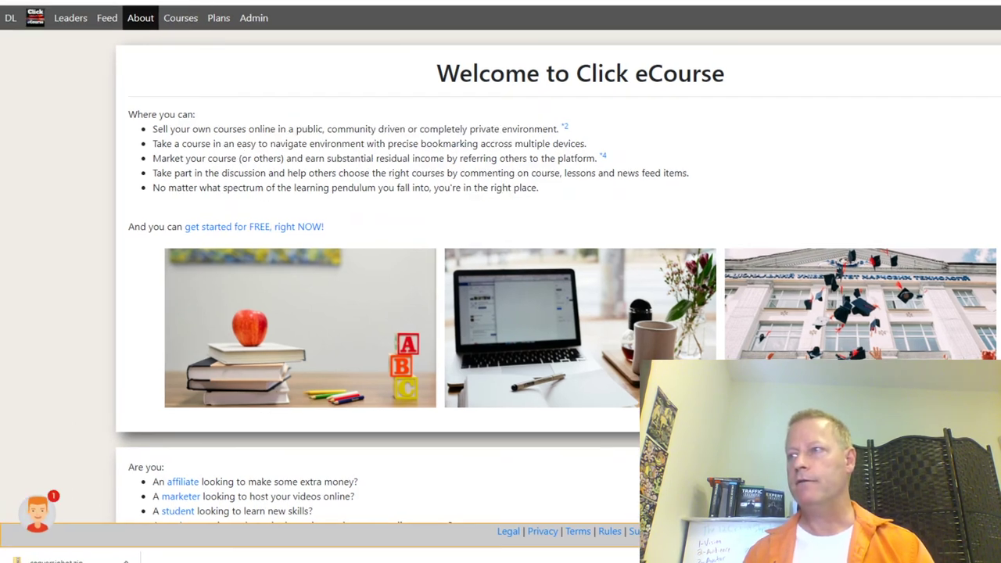
Test the site chatbot: choose Other question or problem, send a full name, then close the chat.
click(37, 513)
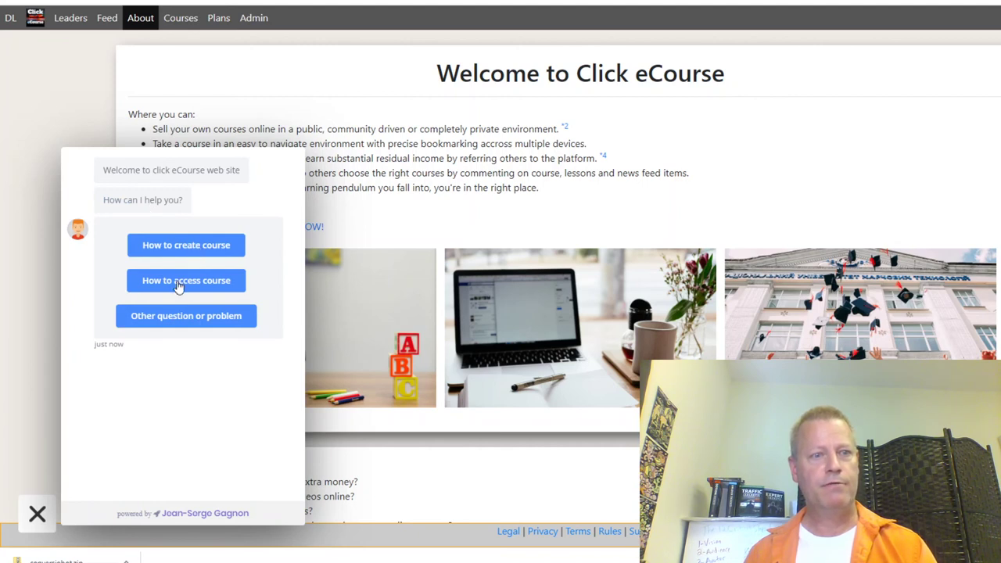
click(199, 321)
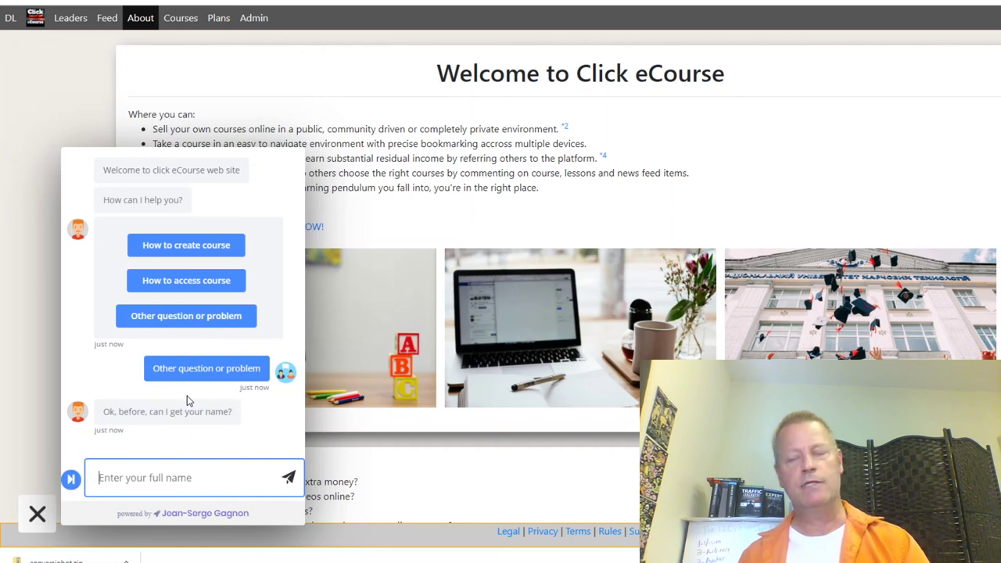
drag(133, 412, 243, 412)
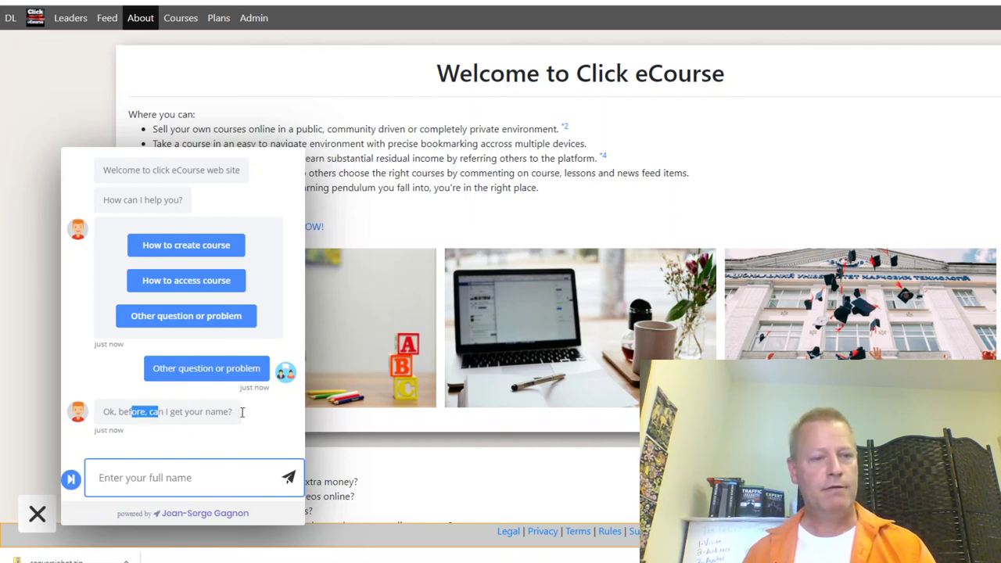
click(224, 440)
text(Jean-Serge Gagnon)
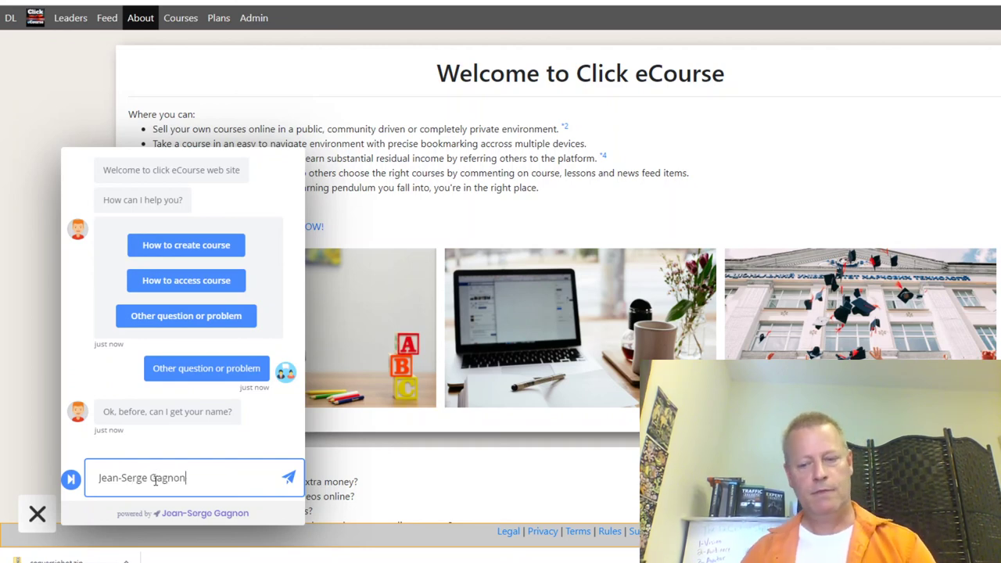
key(Return)
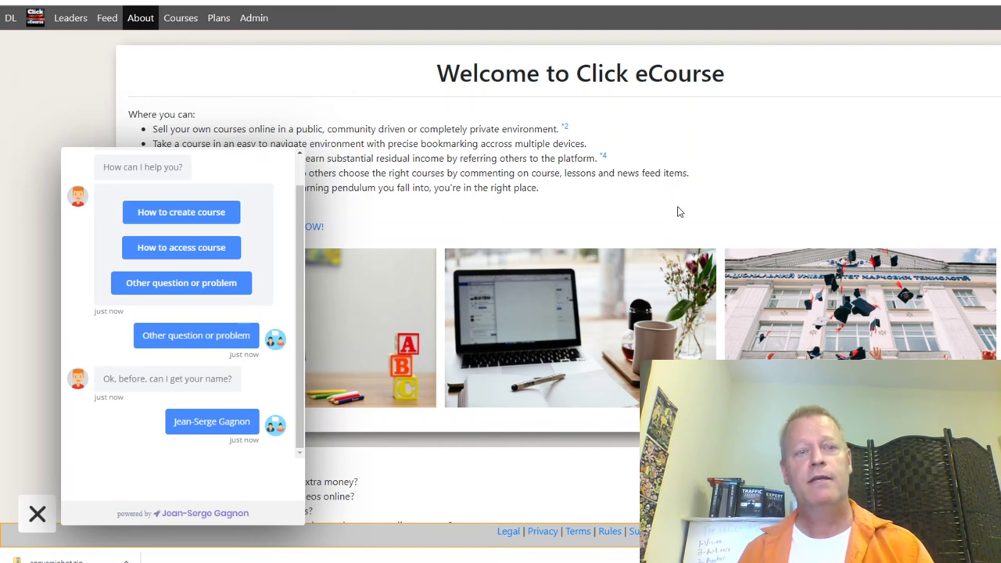
click(37, 514)
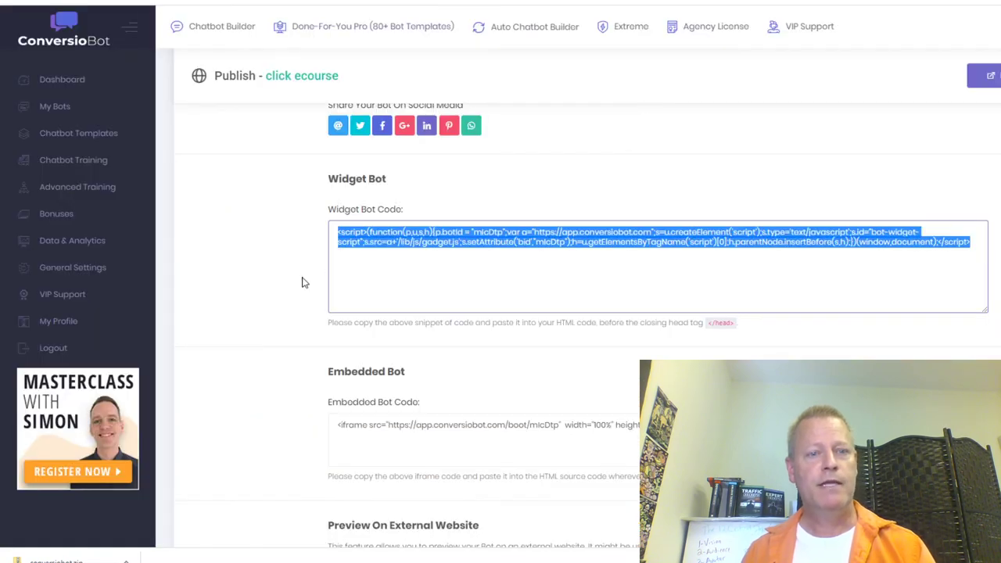
scroll(274, 265, up, 3)
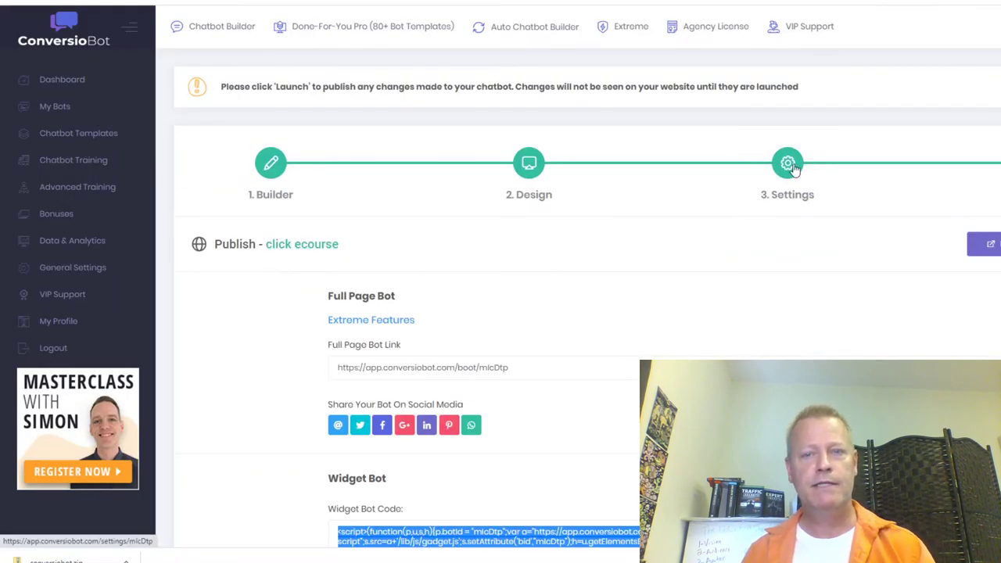
Return to the bot's 3. Settings step and scroll down to Widget Settings' Extreme Features.
click(787, 163)
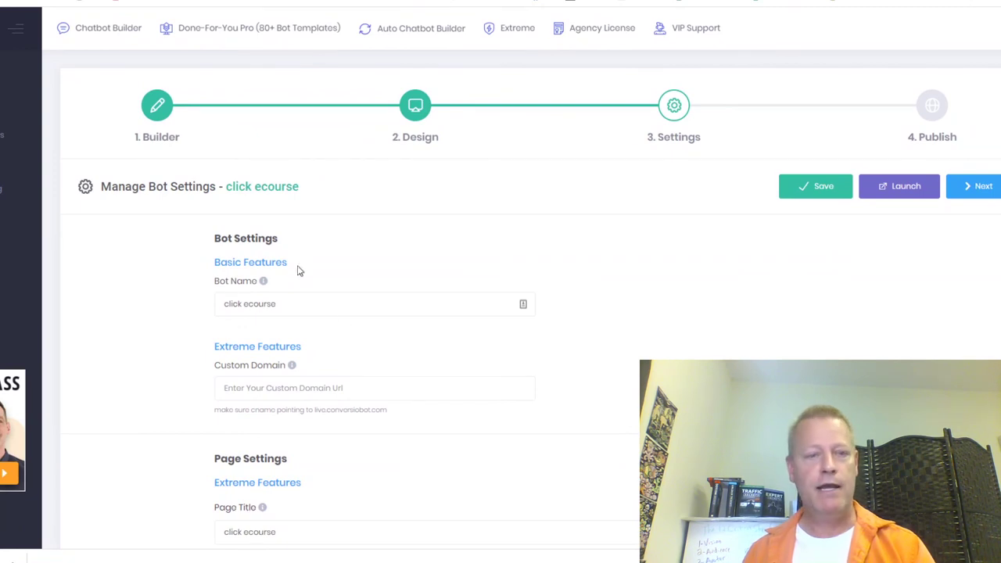
click(274, 306)
click(153, 363)
scroll(115, 412, down, 4)
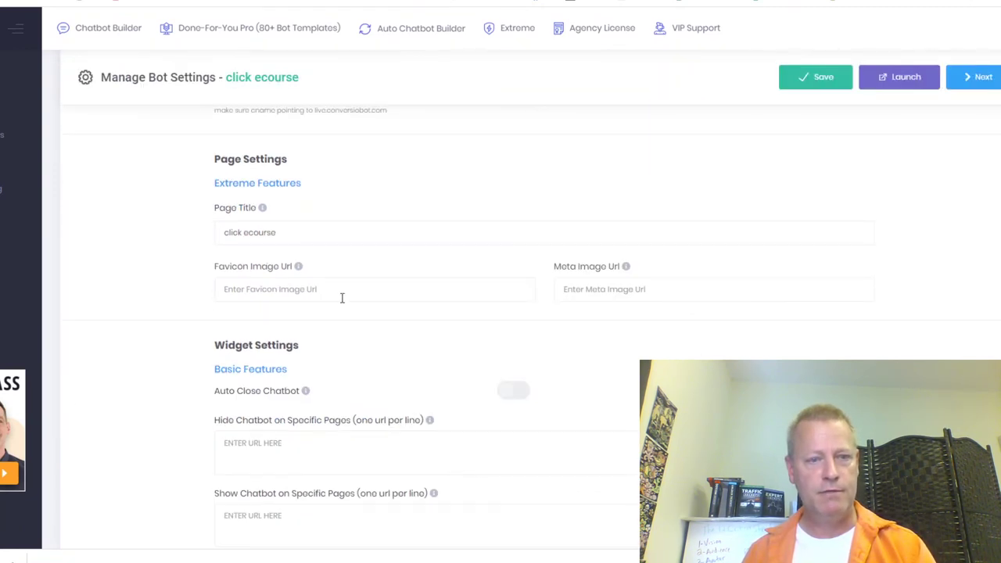
scroll(136, 304, down, 2)
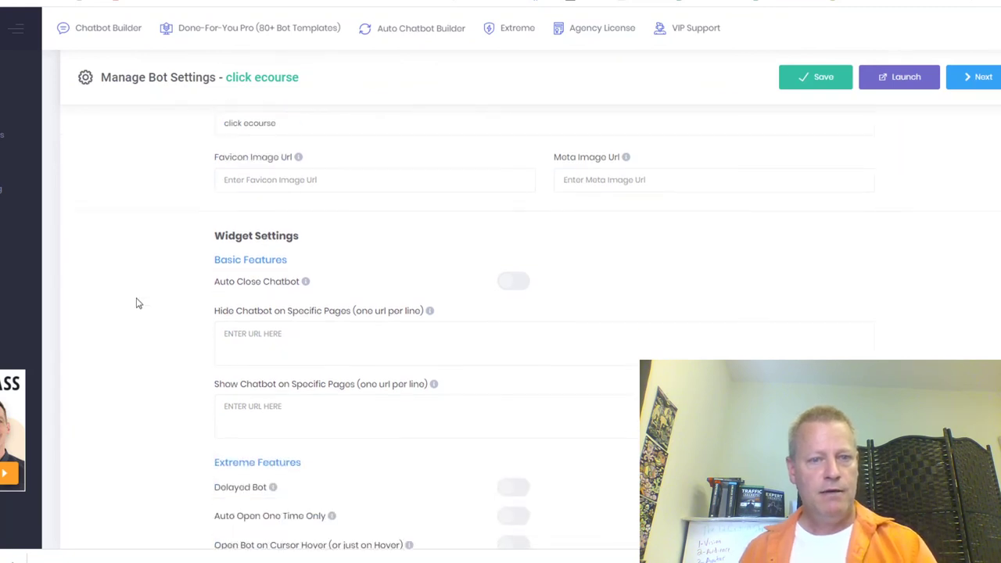
scroll(160, 323, down, 3)
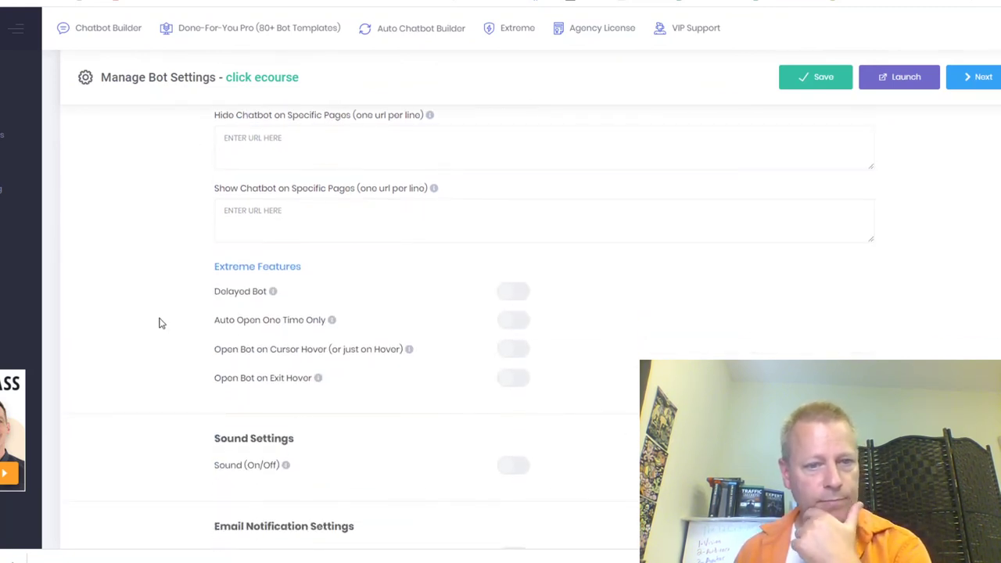
scroll(159, 323, down, 2)
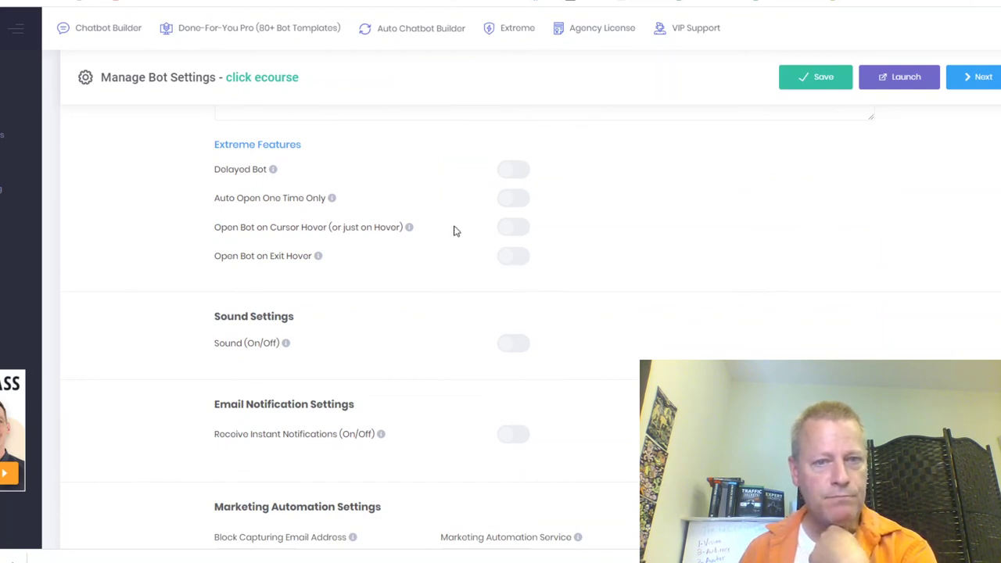
Turn on Open Bot on Cursor Hover and instant email notifications for the Other question goal.
click(509, 231)
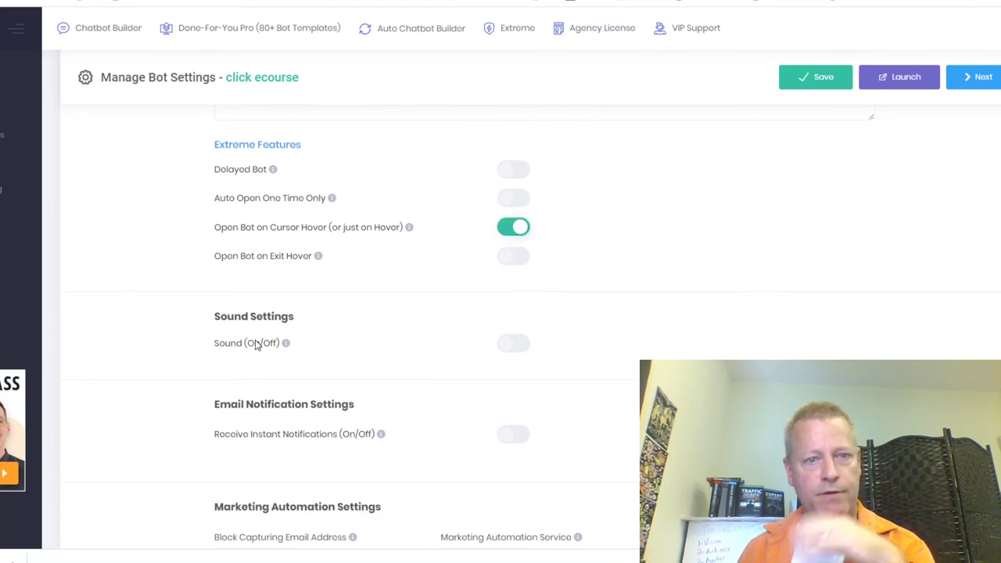
scroll(171, 323, down, 2)
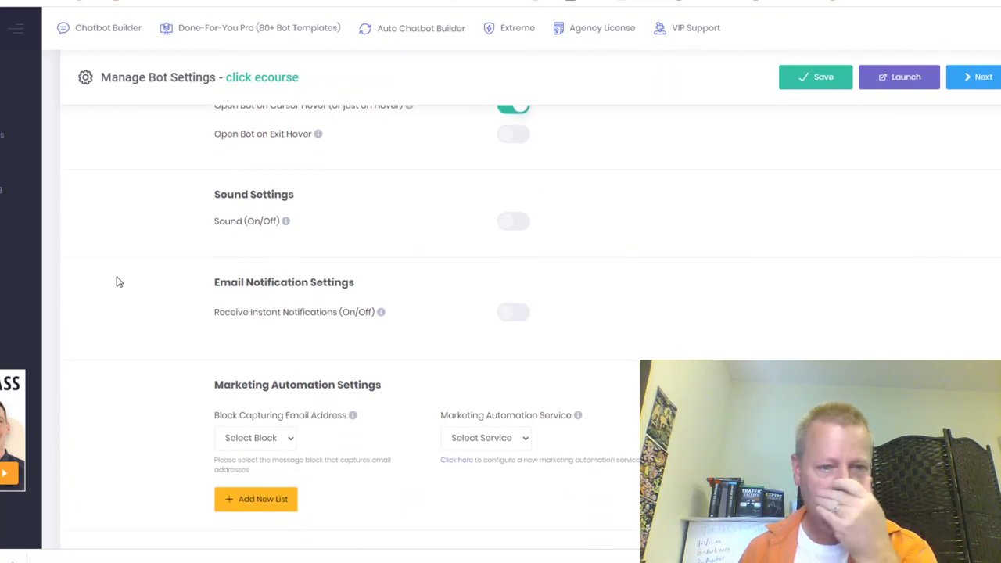
scroll(142, 358, down, 2)
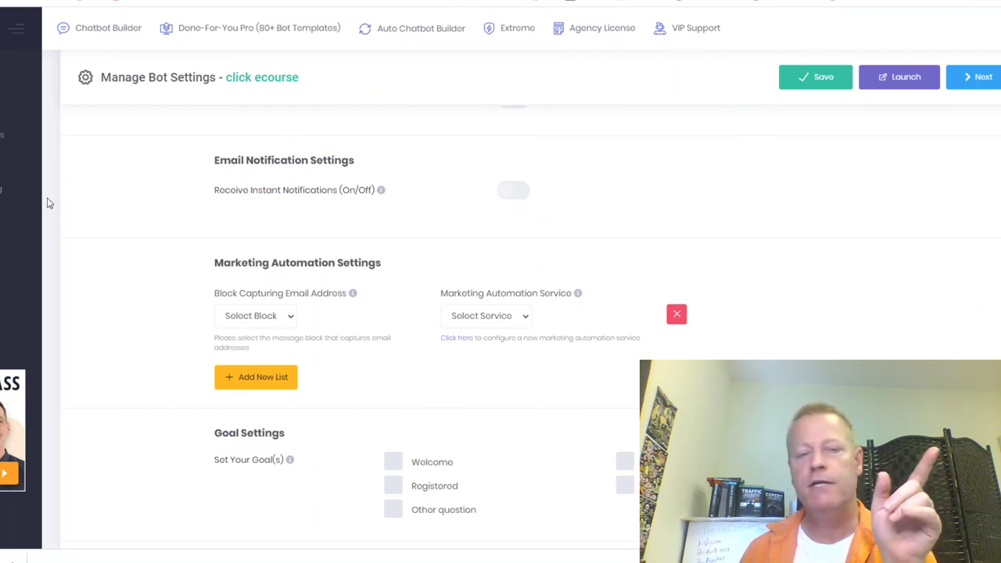
click(509, 195)
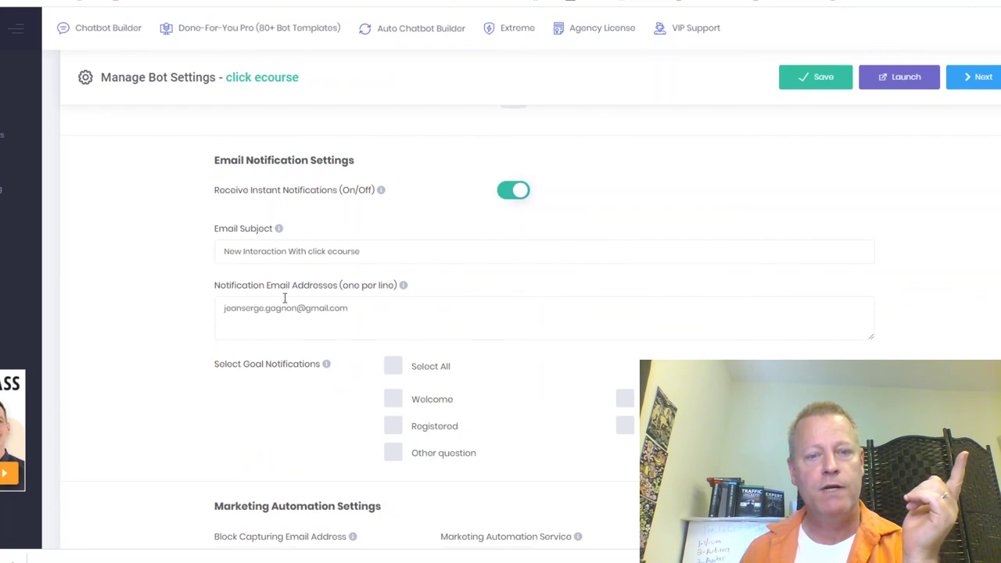
click(393, 455)
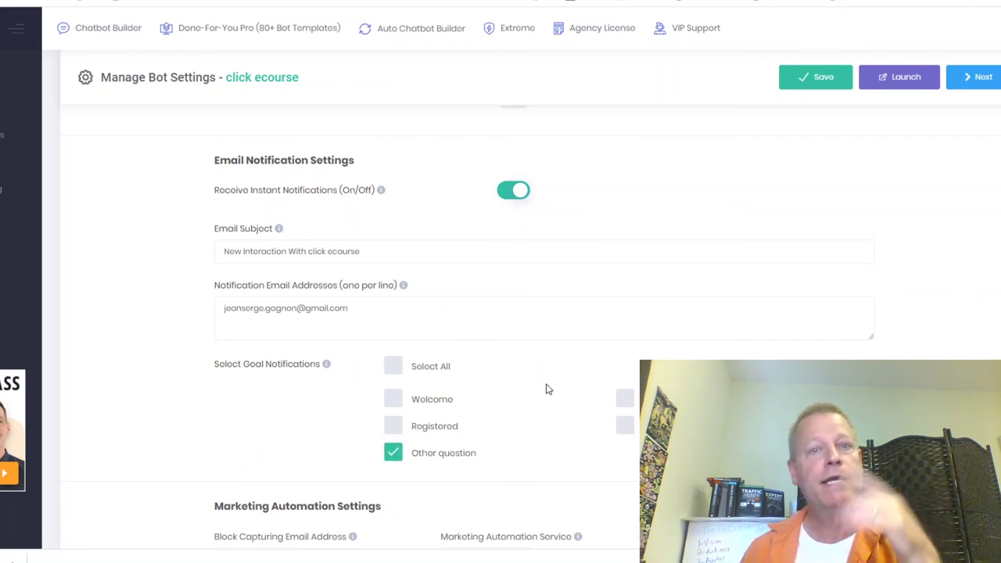
Save the bot settings, relaunch the bot, and switch to the Click eCourse tab.
click(827, 87)
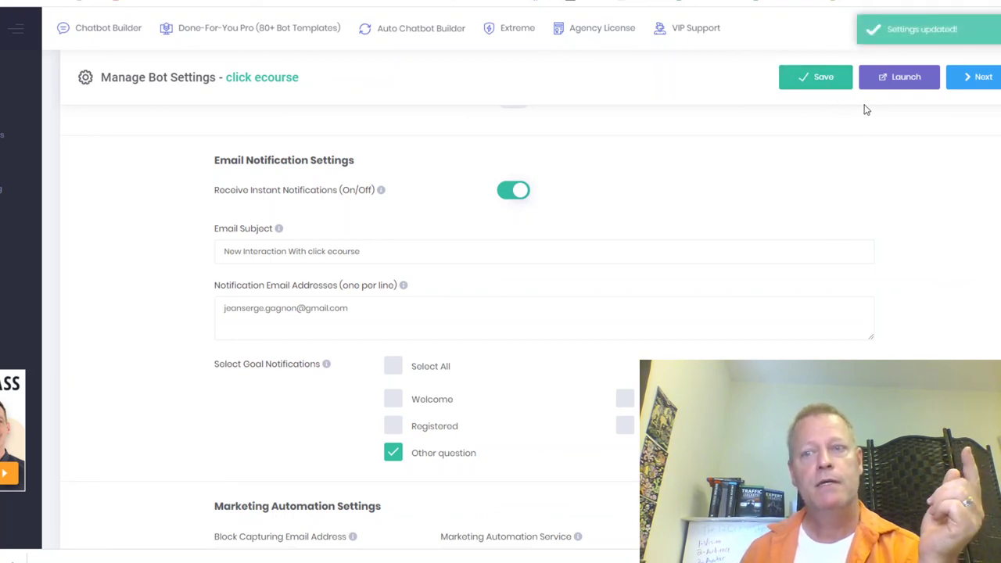
click(887, 76)
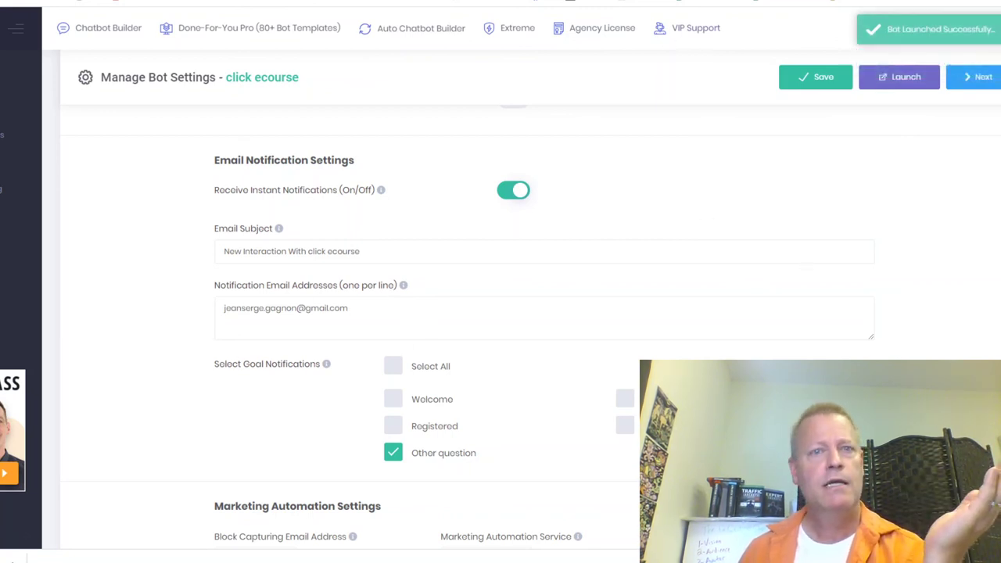
key(ctrl+Tab)
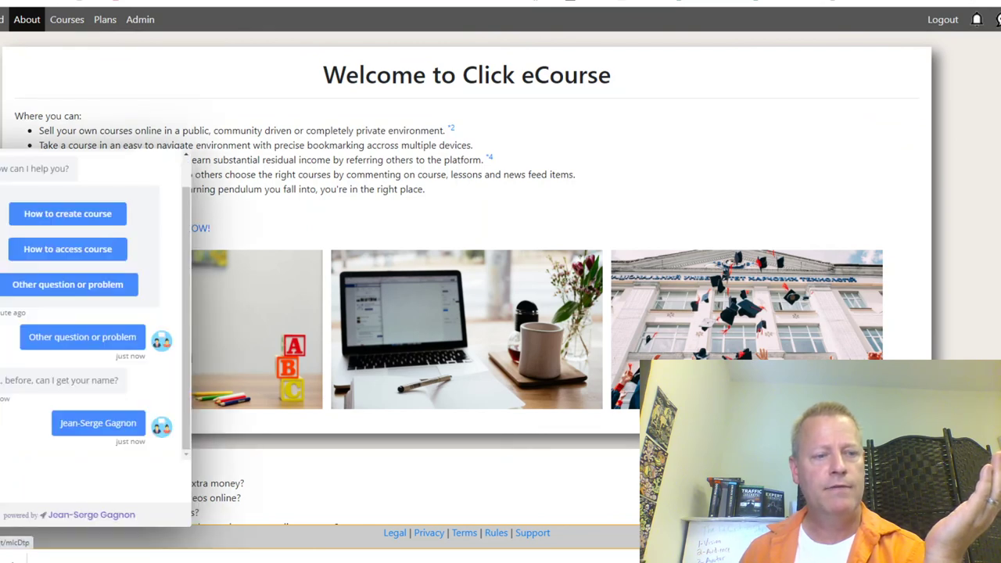
Reload Click eCourse and confirm the chatbot opens a fresh chat offering three course-help options.
key(F5)
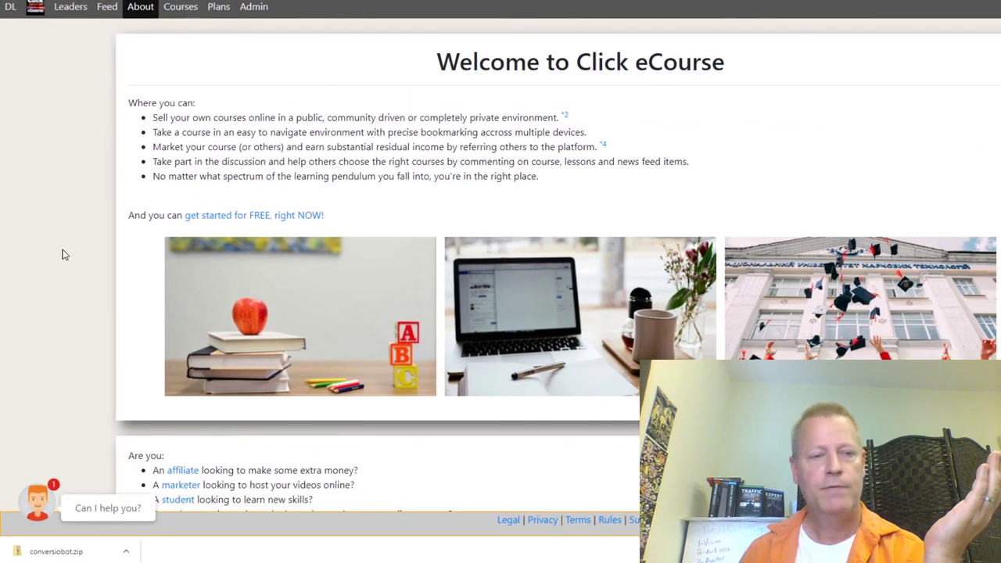
click(54, 500)
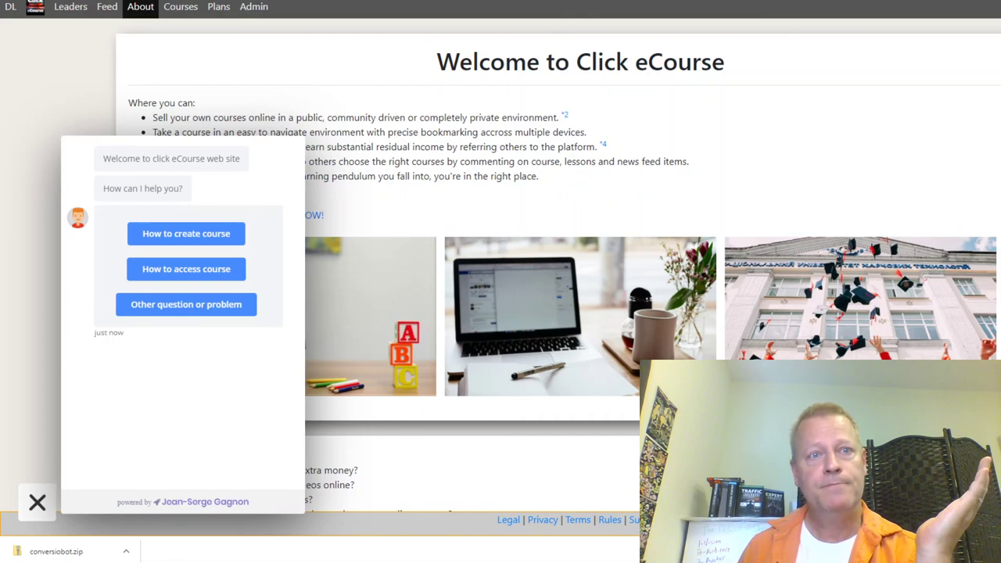
key(alt+Left)
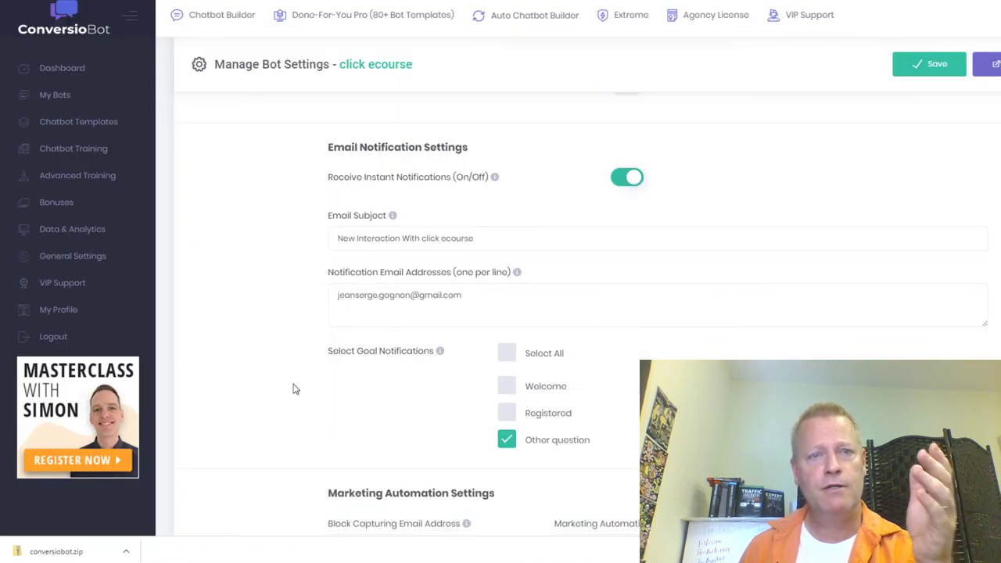